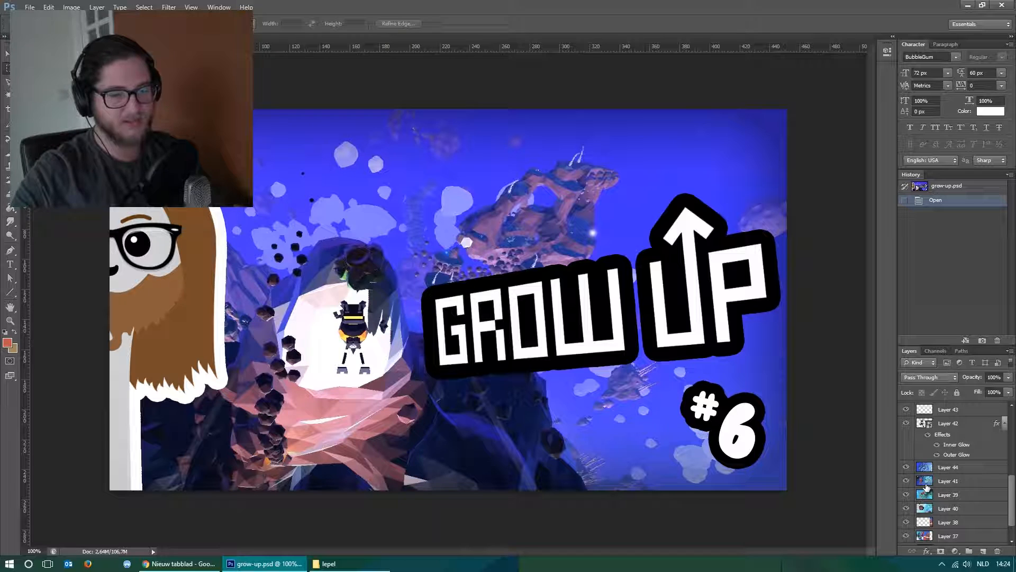
# Preview the alternative thumbnail artworks by toggling the visibility of the image layers, including Layers 41, 42 and 44.
pyautogui.click(907, 483)
pyautogui.click(906, 483)
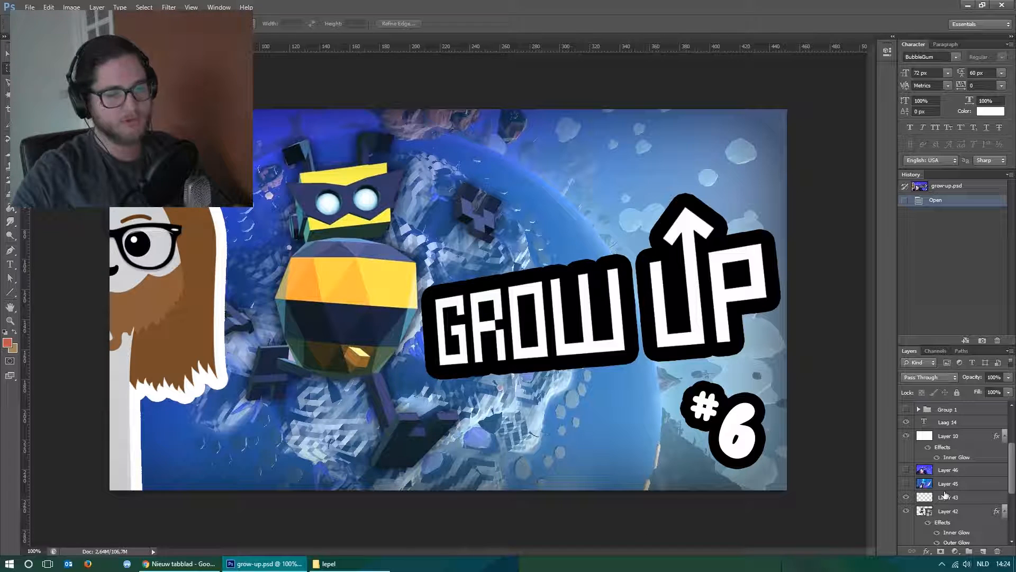
pyautogui.scroll(-3, 951, 480)
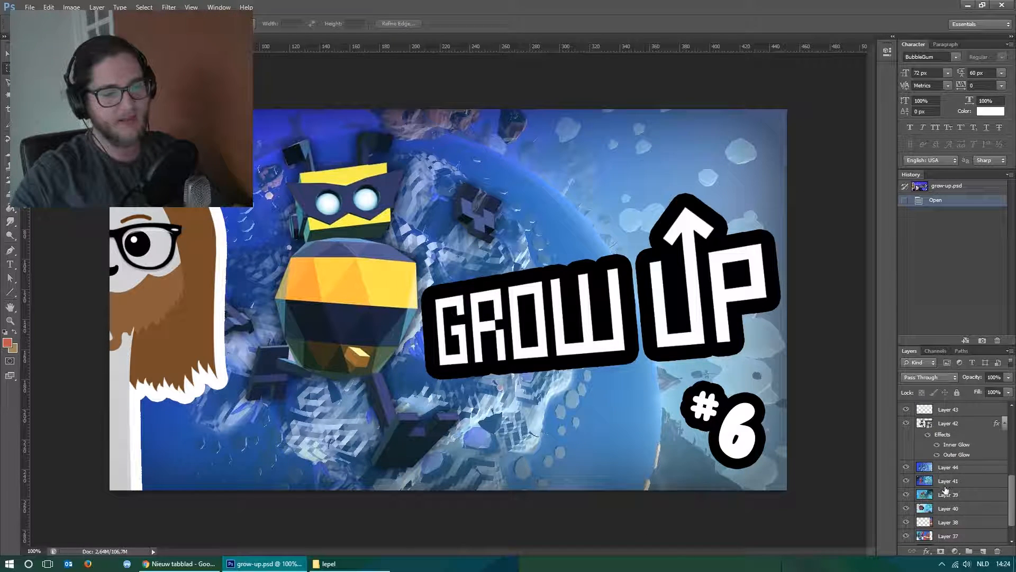
pyautogui.click(907, 423)
pyautogui.click(905, 467)
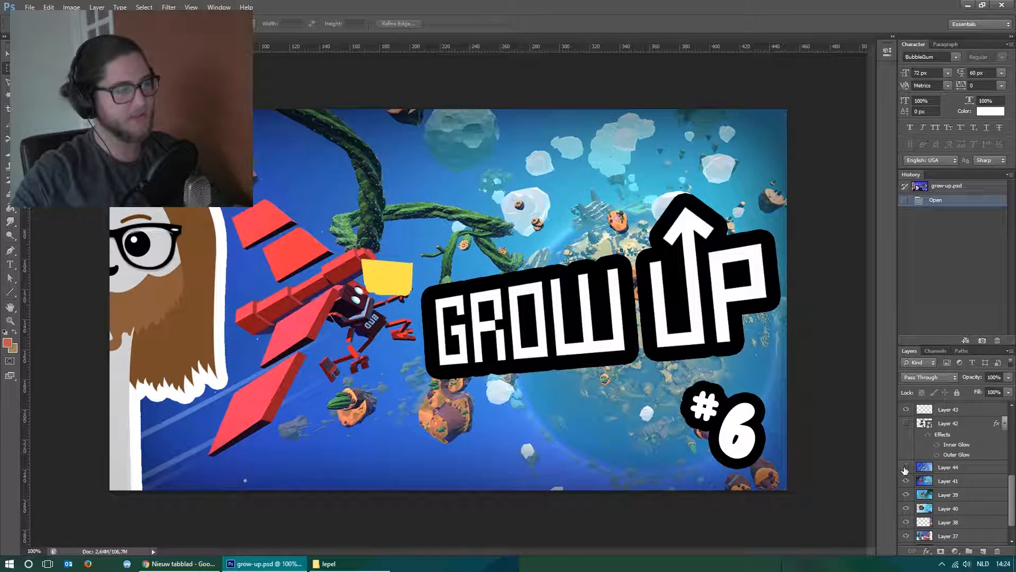
pyautogui.click(905, 481)
pyautogui.scroll(1, 915, 492)
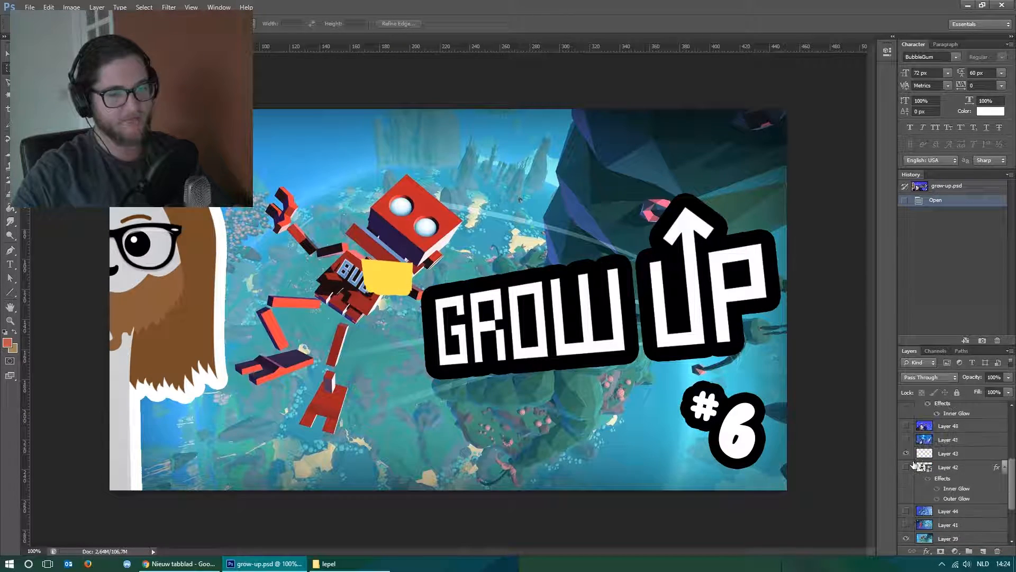
pyautogui.click(906, 525)
pyautogui.click(905, 511)
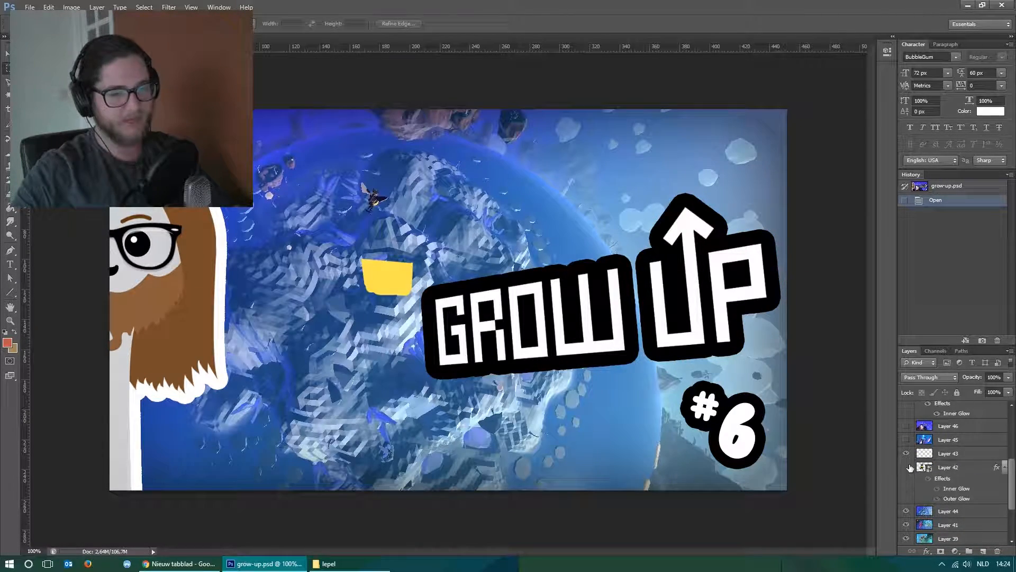
pyautogui.click(906, 466)
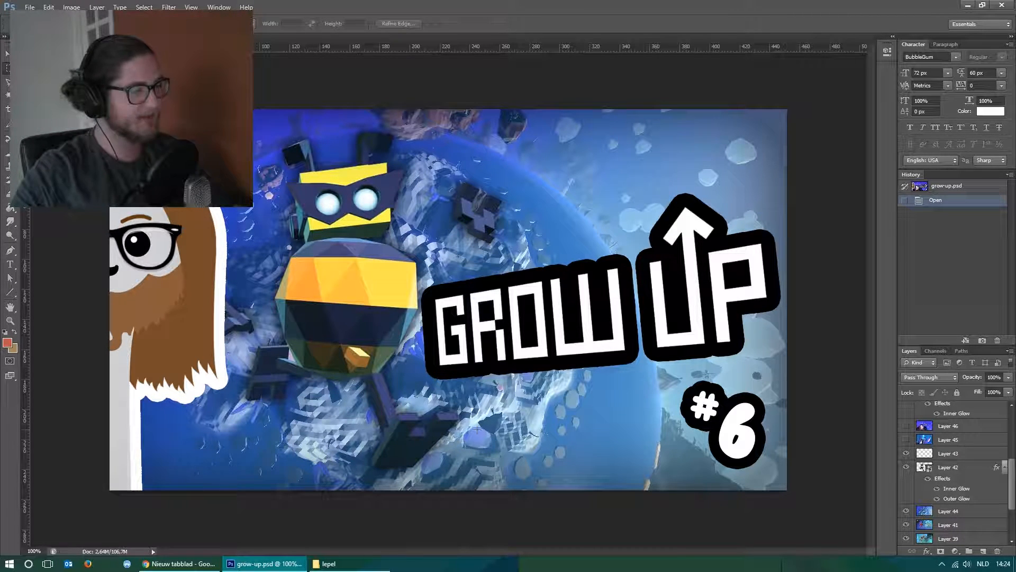
# Try shifting the robot artwork on Layers 42 and 43 slightly up and to the left.
pyautogui.moveTo(339, 342); pyautogui.dragTo(426, 373)
pyautogui.click(421, 391)
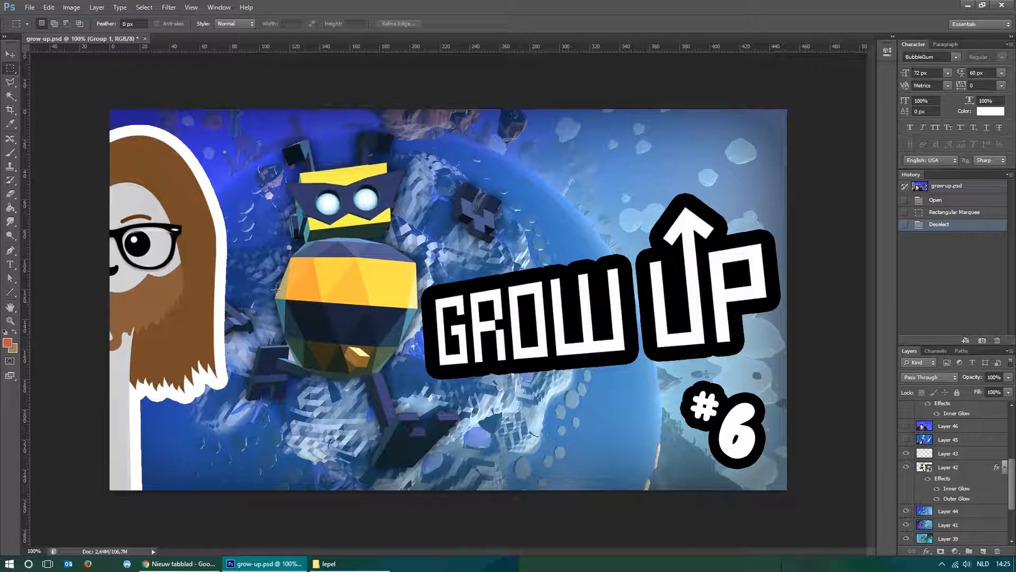
pyautogui.click(961, 471)
pyautogui.keyDown('shift'); pyautogui.click(954, 456); pyautogui.keyUp('shift')
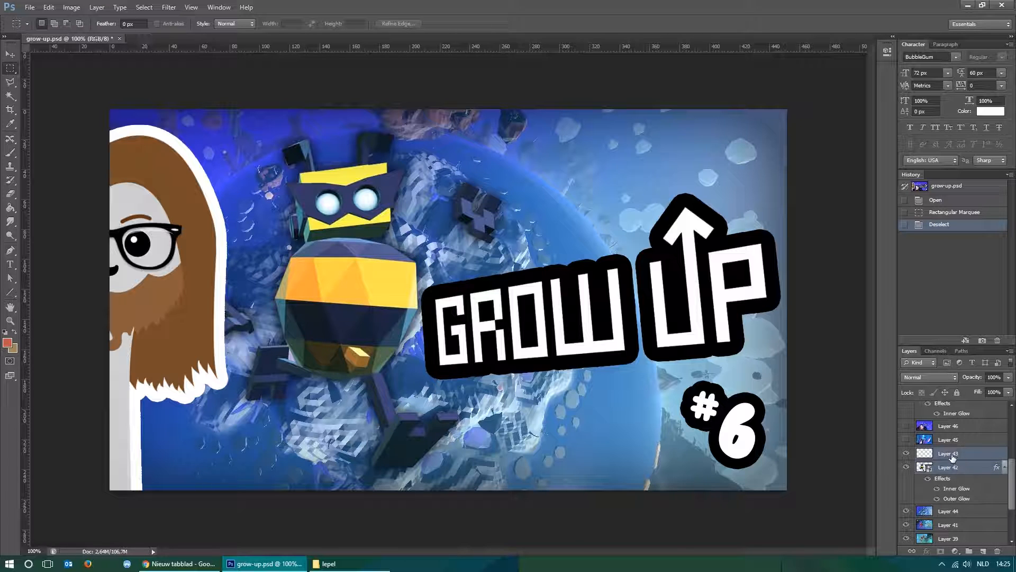
pyautogui.press('v')
pyautogui.moveTo(416, 319)
pyautogui.mouseDown()
pyautogui.moveTo(353, 314)
pyautogui.moveTo(385, 290)
pyautogui.moveTo(406, 312)
pyautogui.mouseUp()
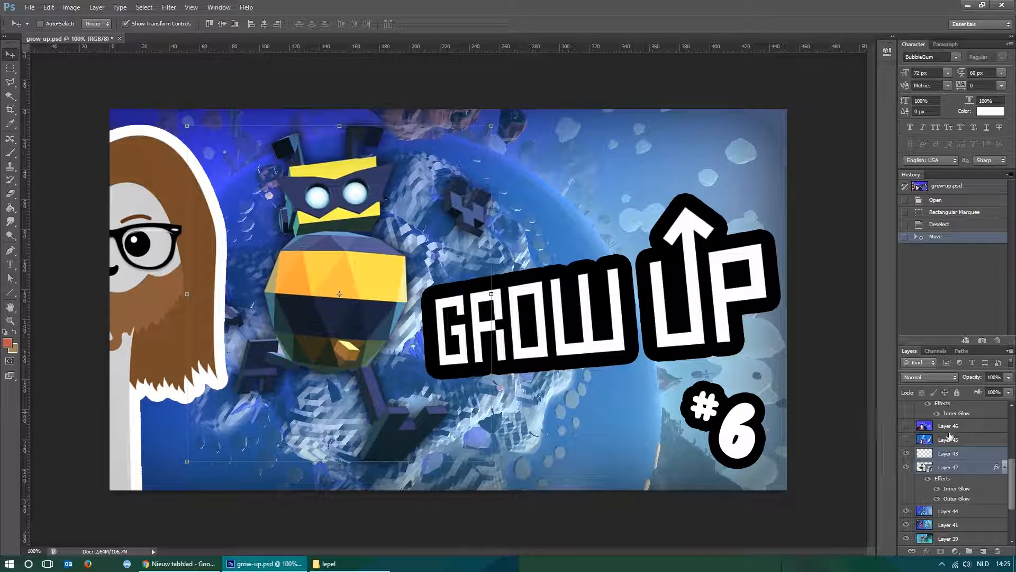
# Try moving the GROW UP title on Layer 36 slightly up and to the left.
pyautogui.scroll(-3, 947, 454)
pyautogui.click(948, 408)
pyautogui.moveTo(671, 364); pyautogui.dragTo(659, 337)
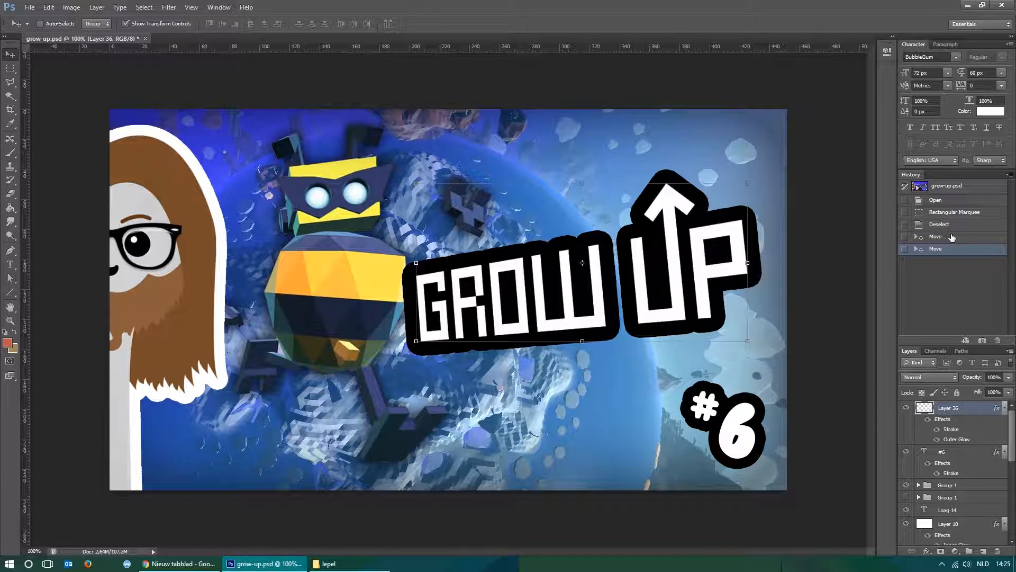
# Undo the robot and title moves and clear the marquee selection.
pyautogui.click(953, 212)
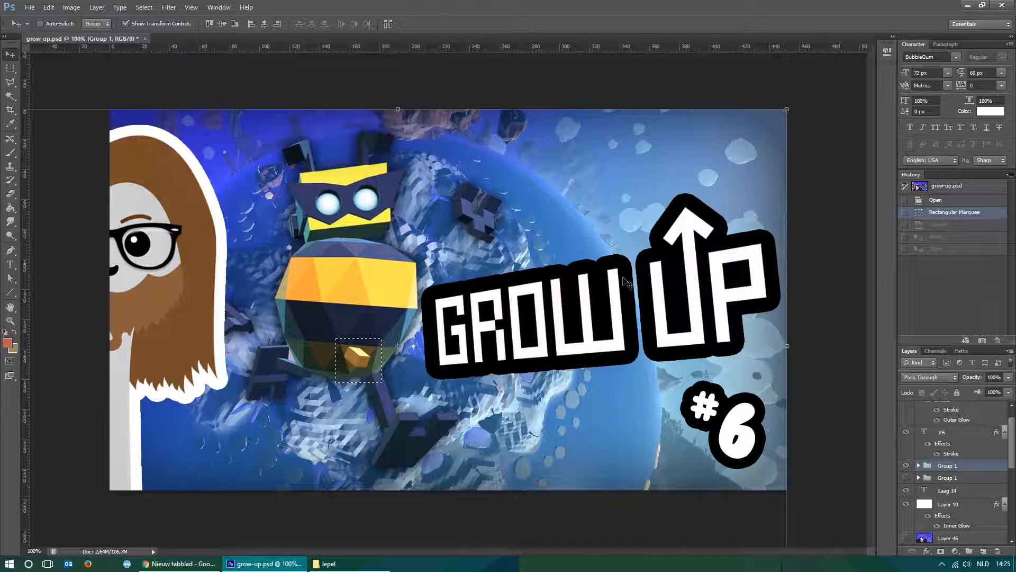
pyautogui.hotkey('ctrl', 'd')
pyautogui.press('m')
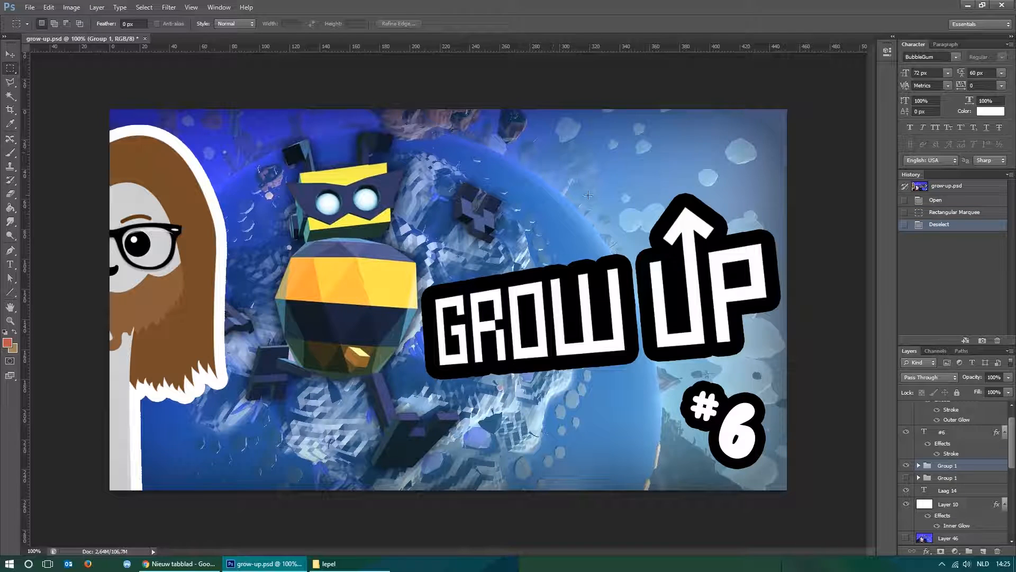
# Close grow-up.psd without saving the changes.
pyautogui.hotkey('ctrl', 'w')
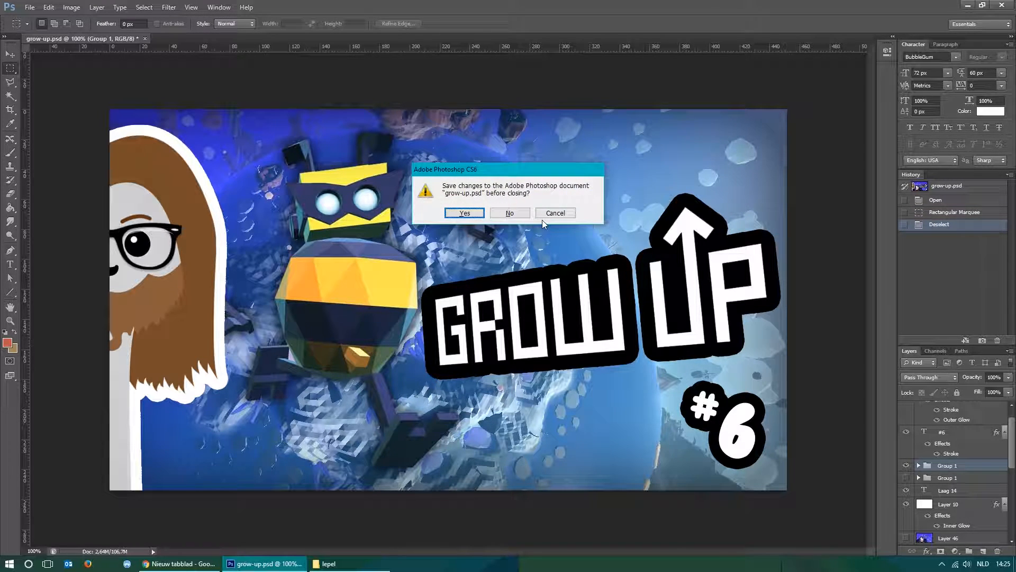
pyautogui.click(514, 214)
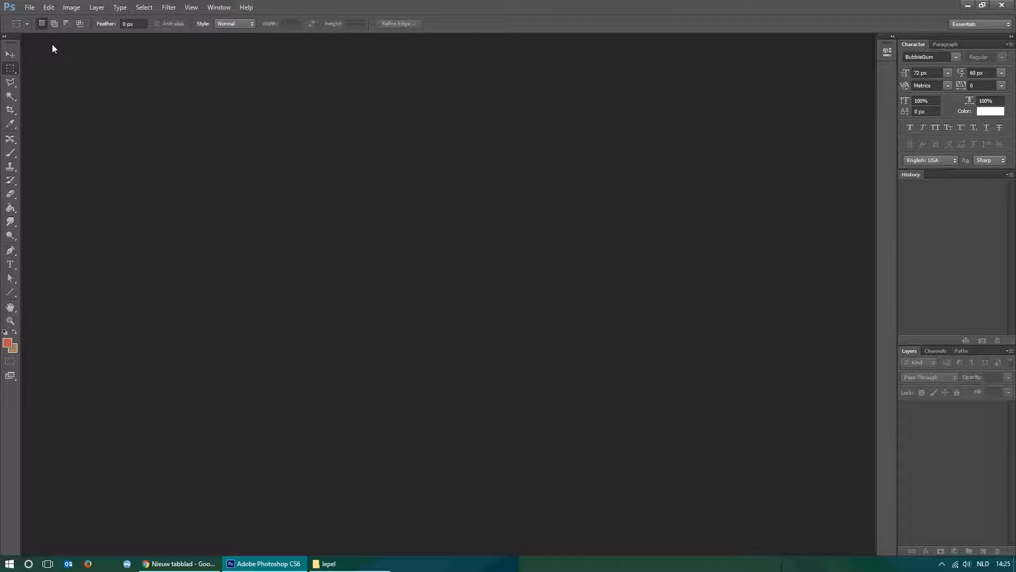
# Create a new blank document 1280 pixels wide and 720 pixels high.
pyautogui.click(30, 8)
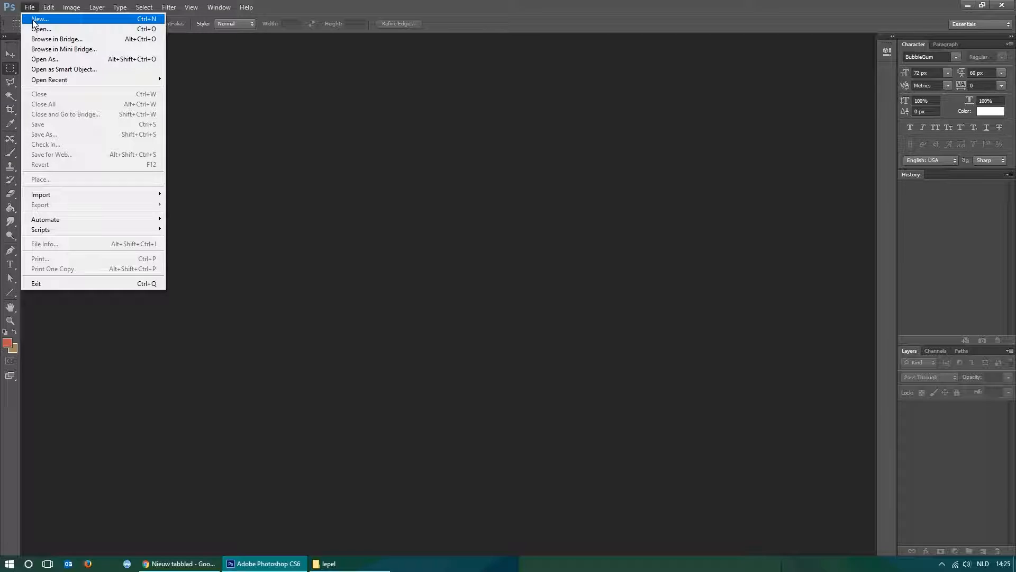
pyautogui.click(33, 20)
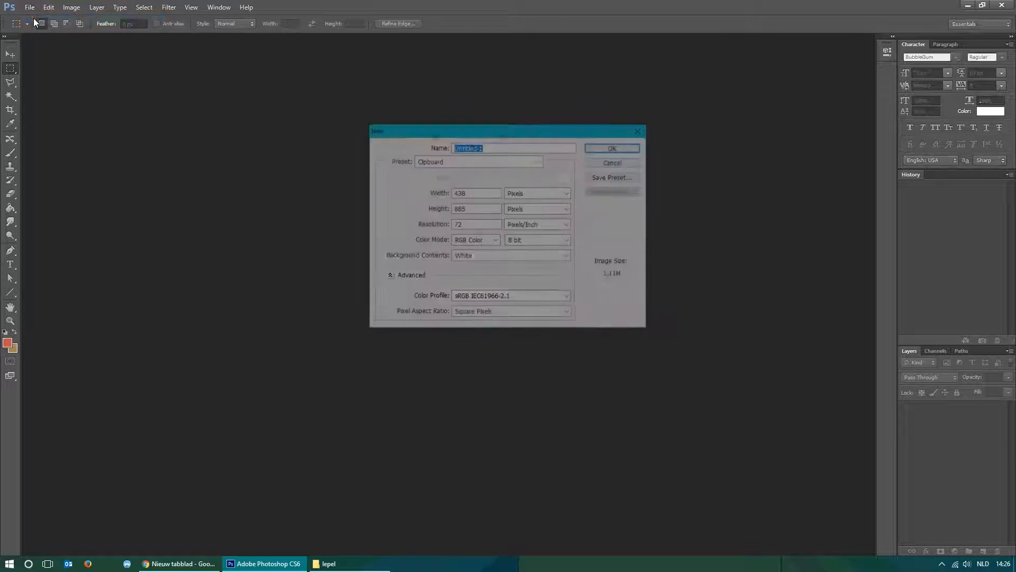
pyautogui.moveTo(470, 193); pyautogui.dragTo(413, 189)
pyautogui.write('1280')
pyautogui.press('Tab')
pyautogui.press('Tab')
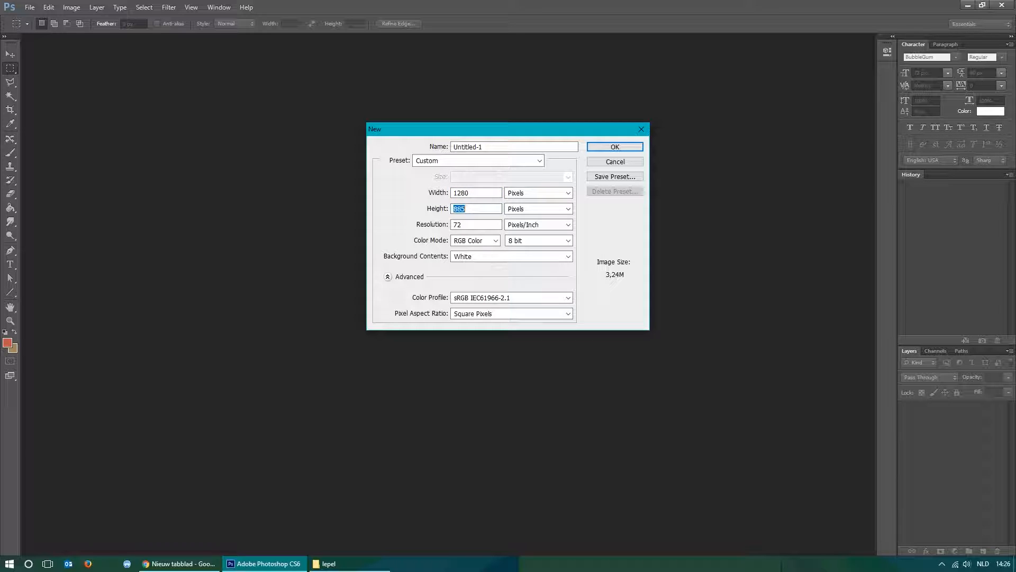
pyautogui.write('720')
pyautogui.click(545, 193)
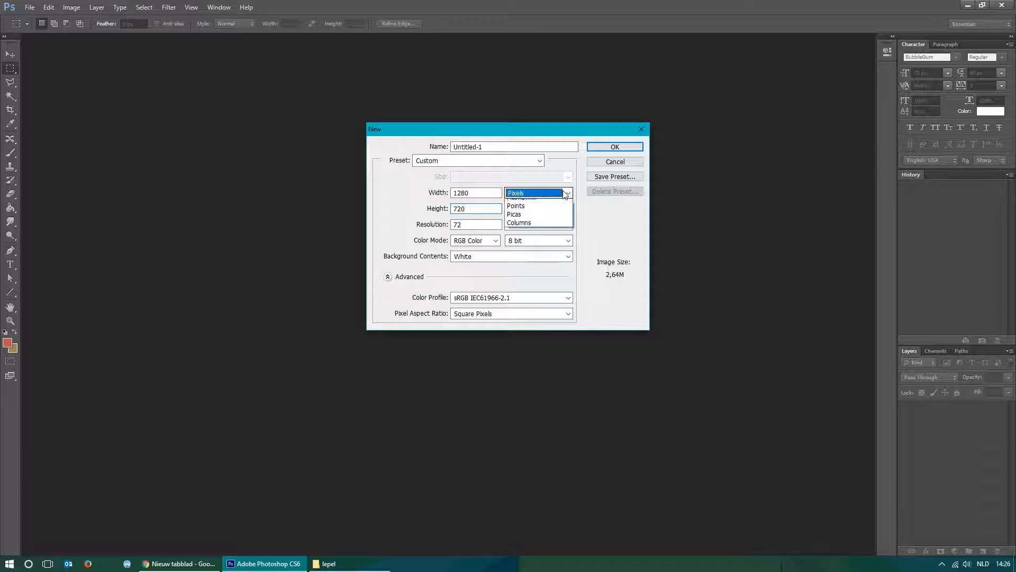
pyautogui.click(566, 194)
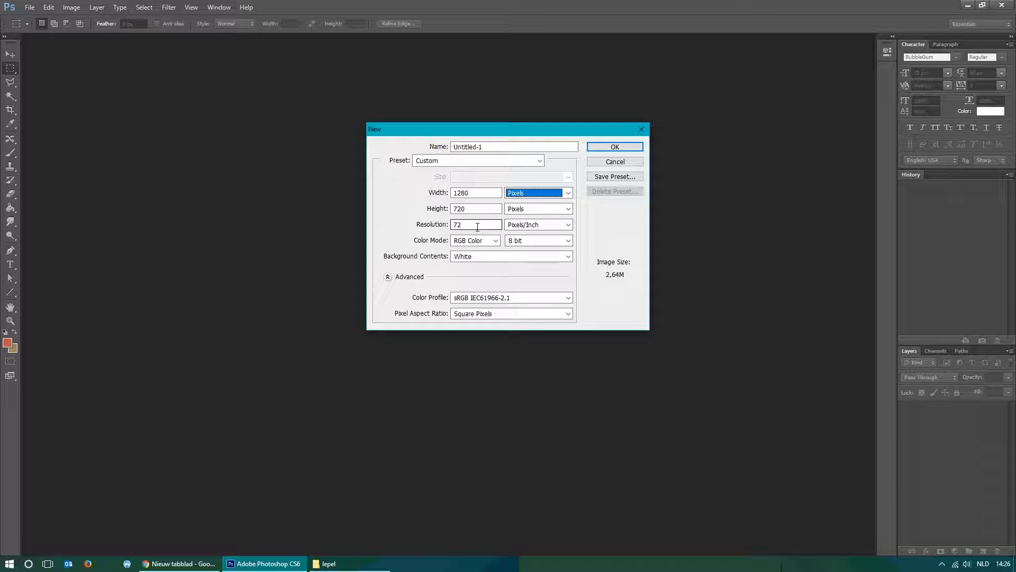
pyautogui.click(467, 193)
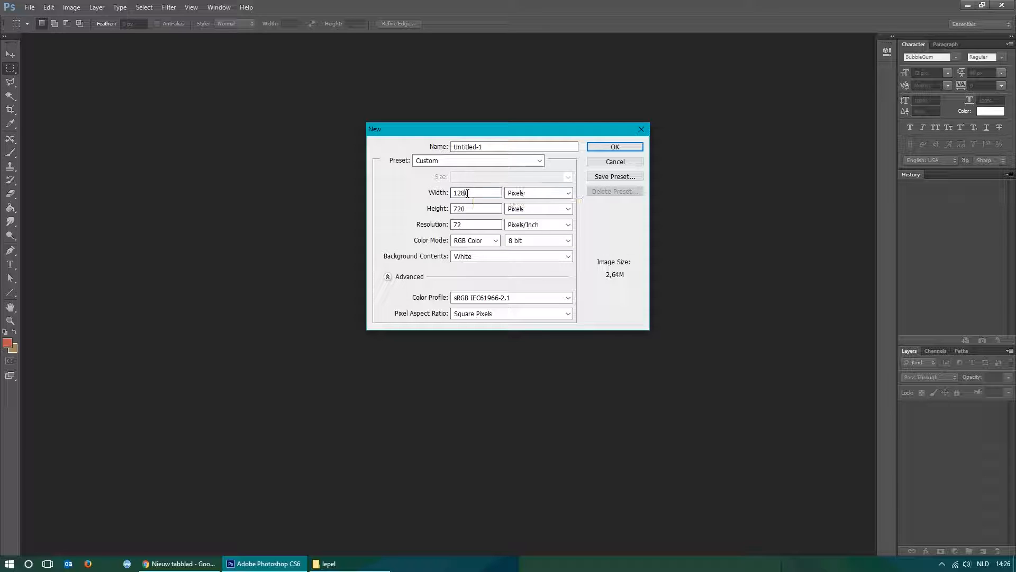
pyautogui.click(479, 209)
pyautogui.click(617, 147)
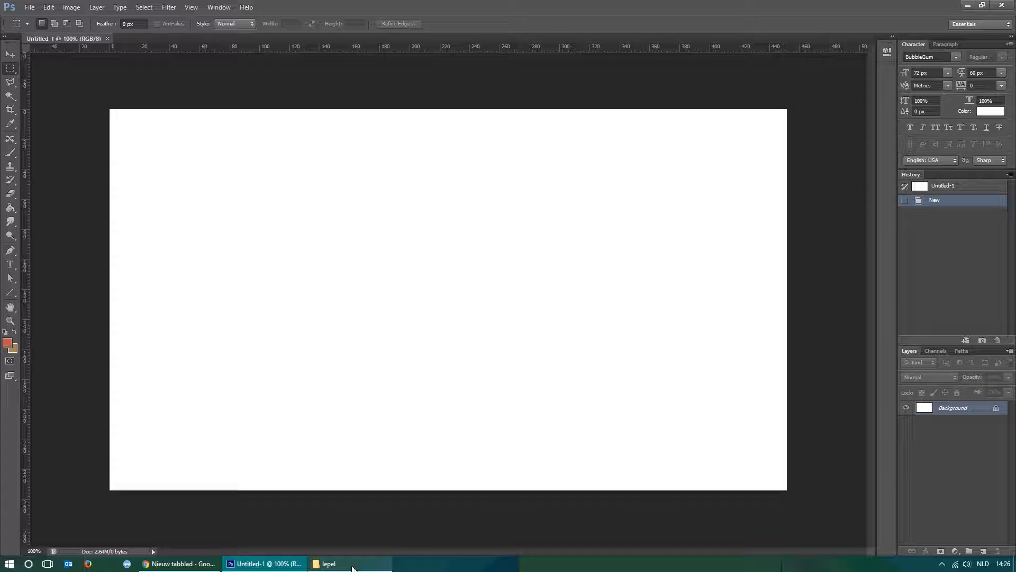
# Switch to File Explorer and look through the lepel folder and its photos, website and thumbs subfolders for thumbnail assets.
pyautogui.click(327, 564)
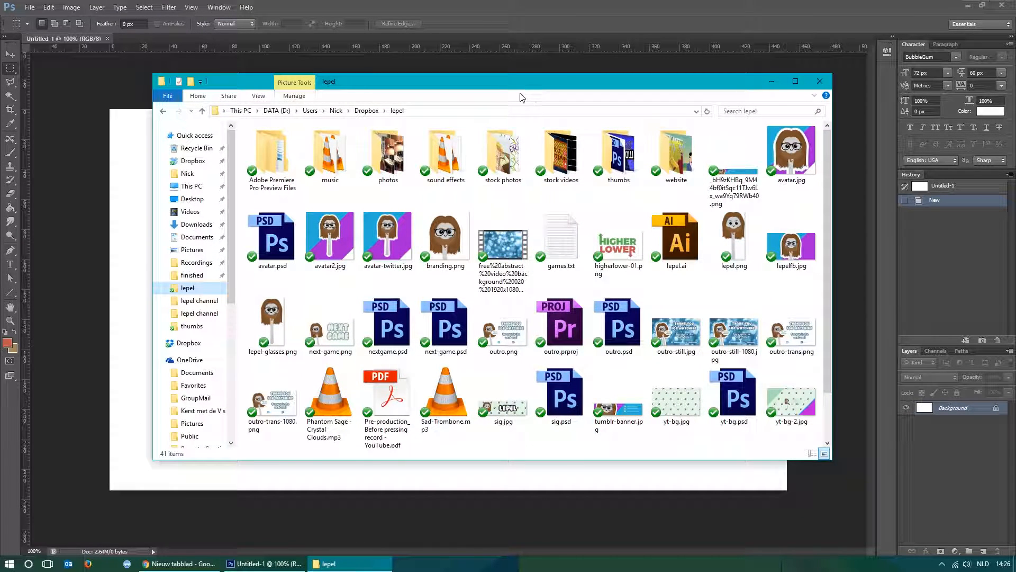
pyautogui.moveTo(510, 84); pyautogui.dragTo(508, 96)
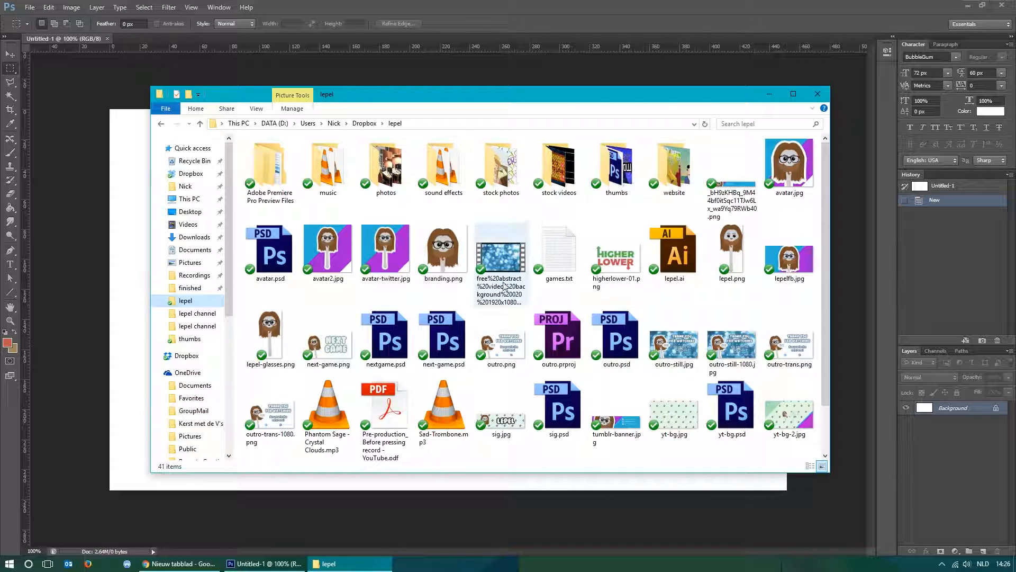
pyautogui.doubleClick(384, 175)
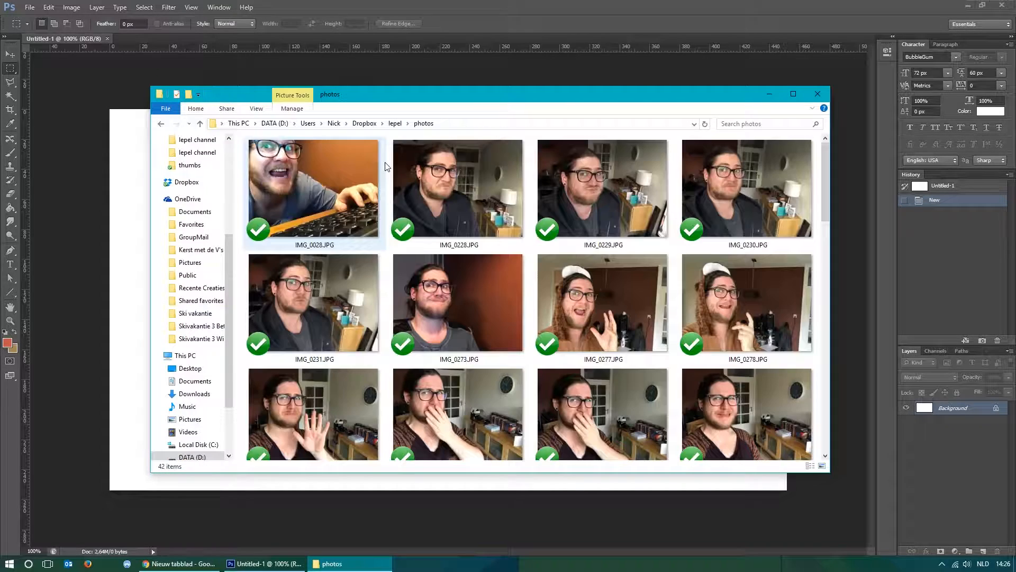
pyautogui.hotkey('alt', 'Left')
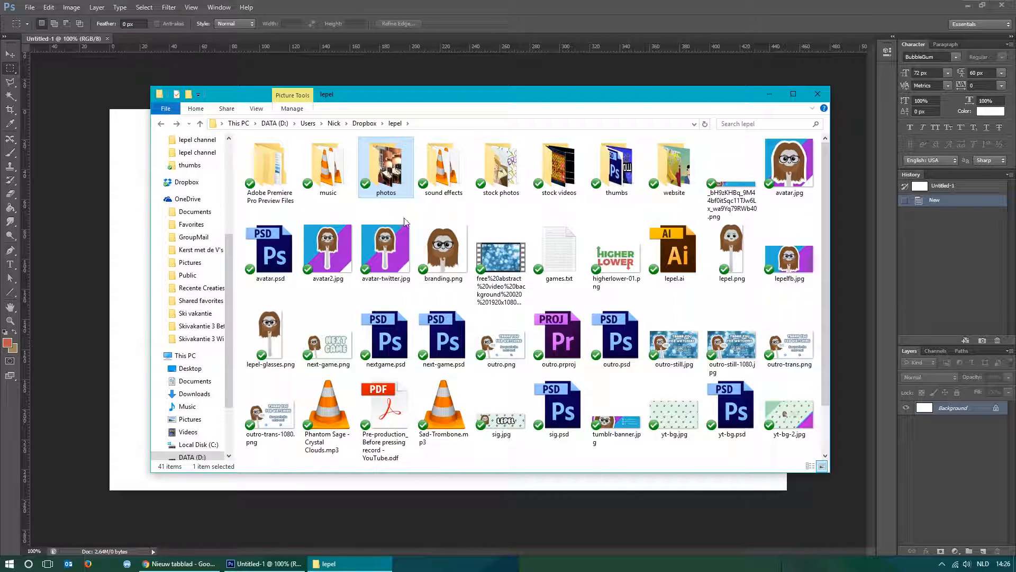
pyautogui.doubleClick(668, 172)
pyautogui.hotkey('alt', 'Left')
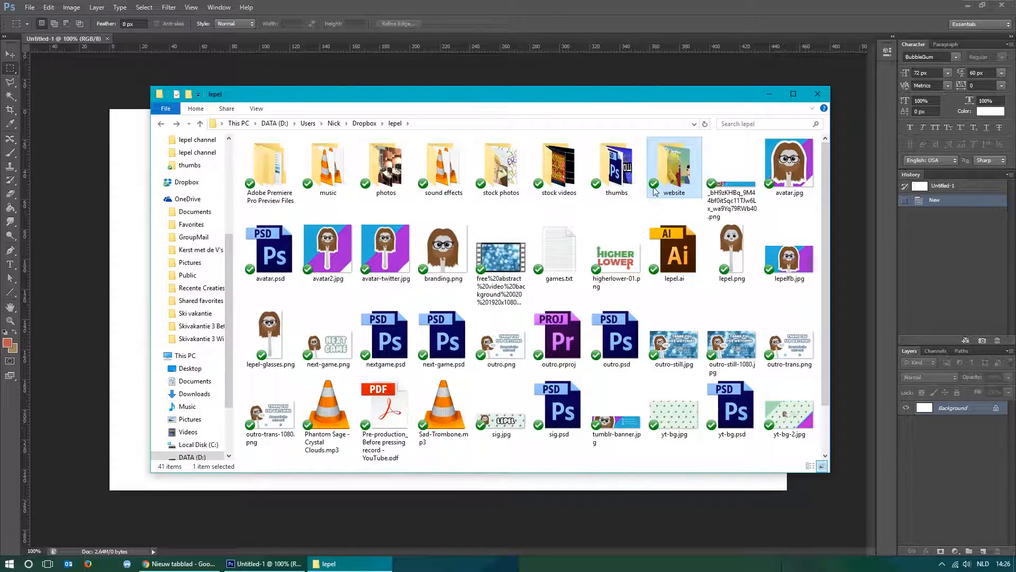
pyautogui.doubleClick(625, 159)
pyautogui.scroll(-20, 625, 156)
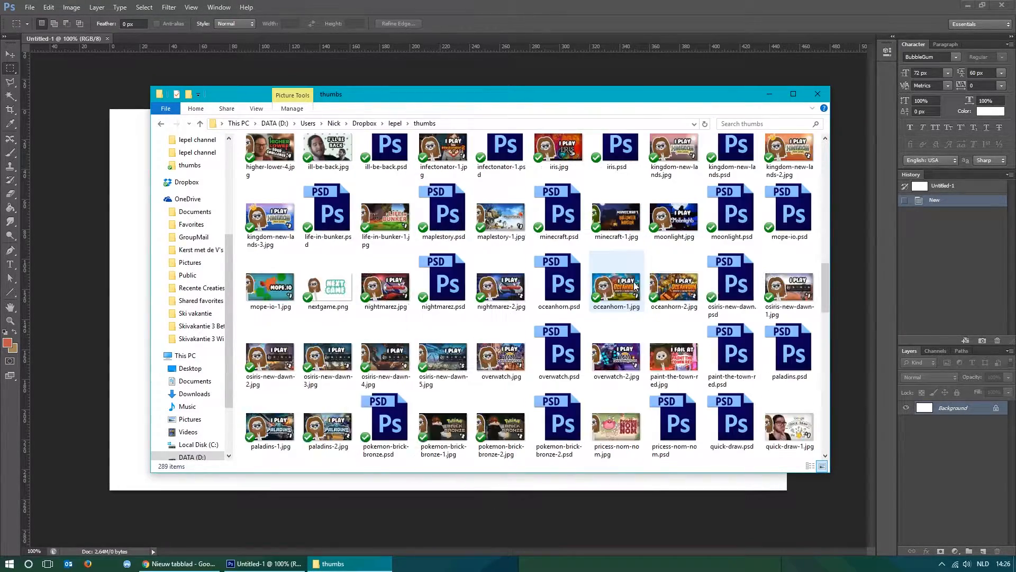
pyautogui.scroll(-5, 633, 286)
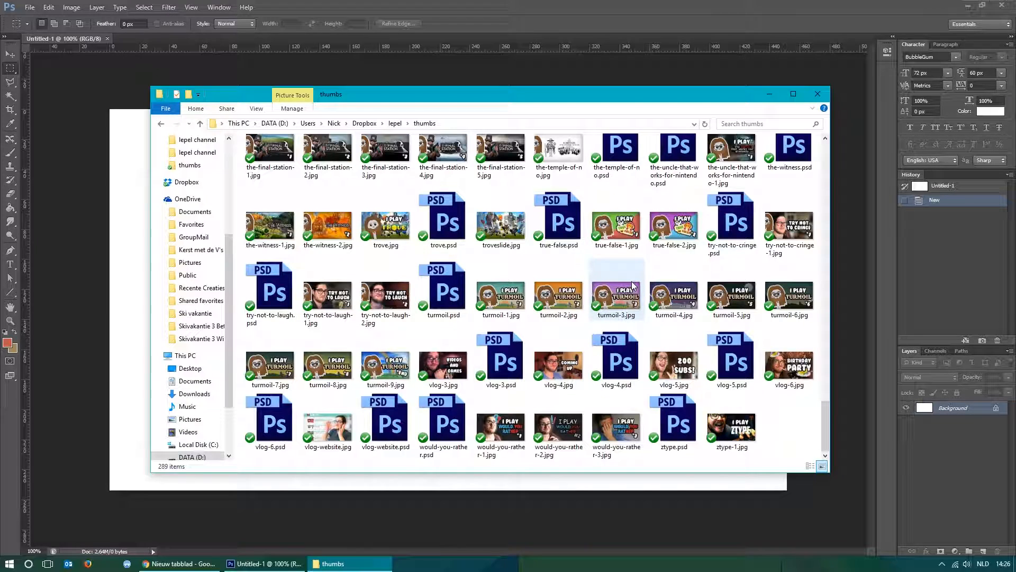
pyautogui.hotkey('alt', 'Left')
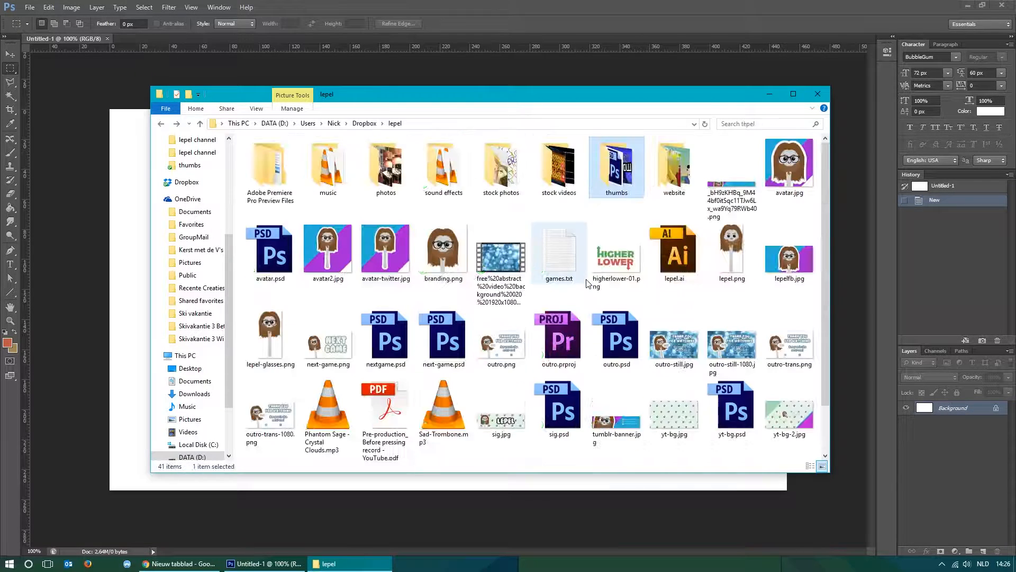
pyautogui.click(276, 323)
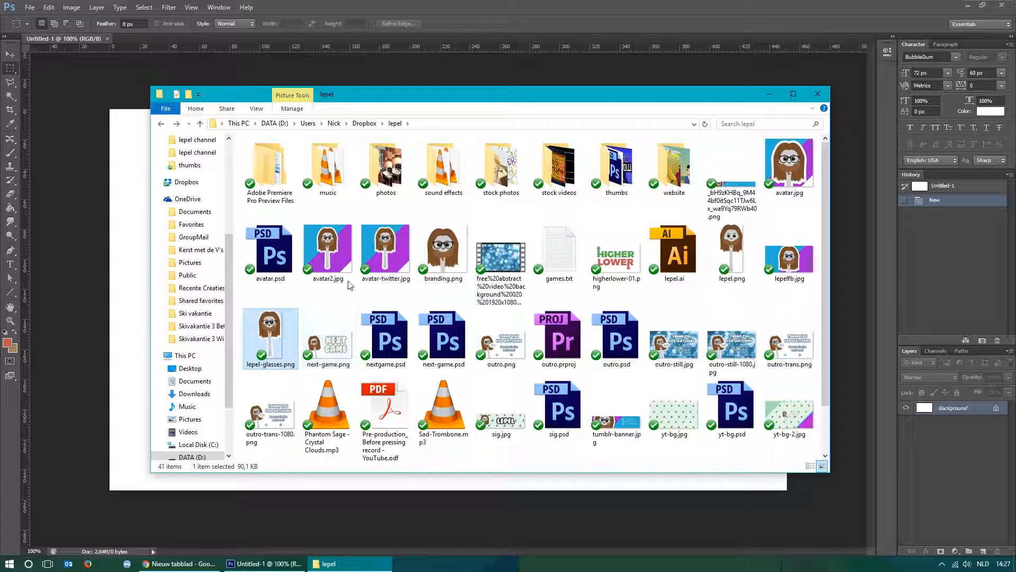
pyautogui.click(371, 249)
pyautogui.scroll(-1, 427, 321)
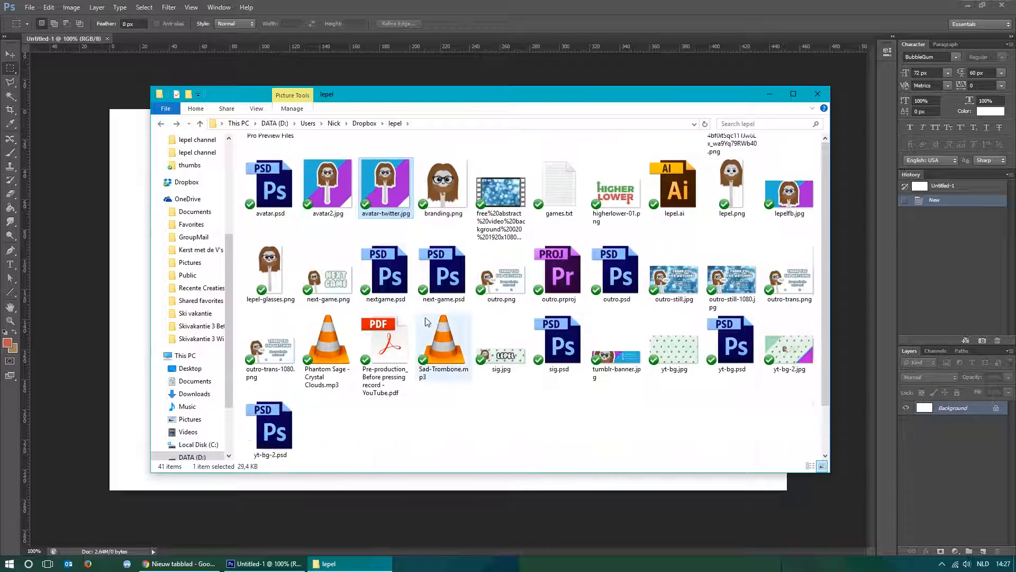
pyautogui.click(501, 197)
pyautogui.scroll(1, 416, 341)
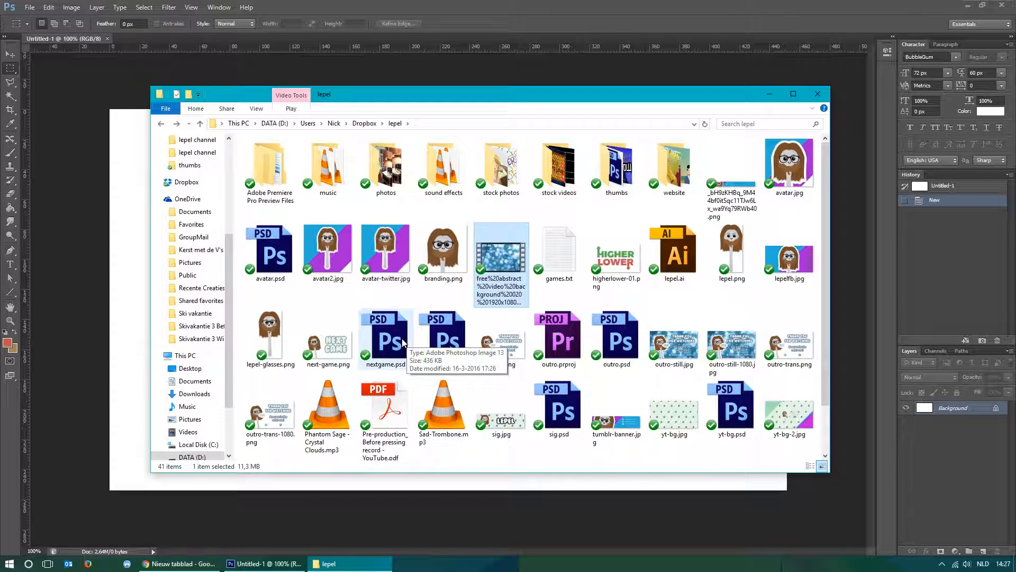
# Place lepel-glasses.png from the lepel folder into the blank document.
pyautogui.click(274, 339)
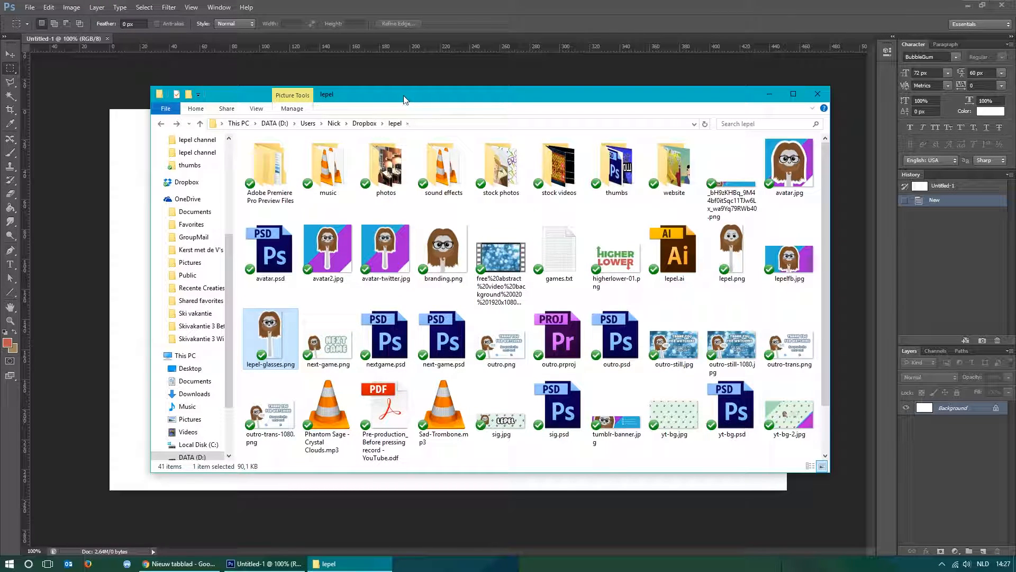
pyautogui.moveTo(404, 99); pyautogui.dragTo(637, 56)
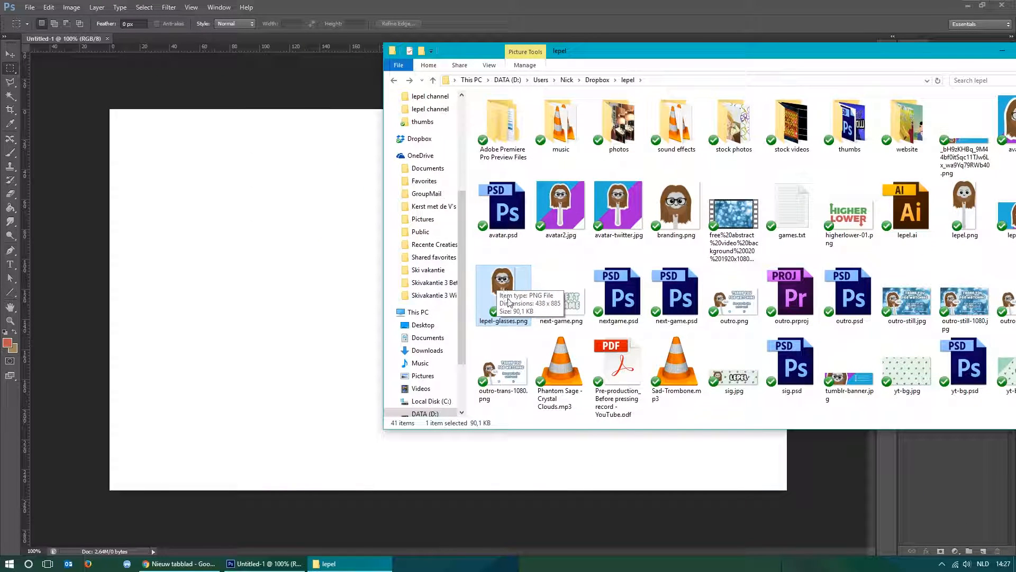
pyautogui.moveTo(505, 288); pyautogui.dragTo(241, 295)
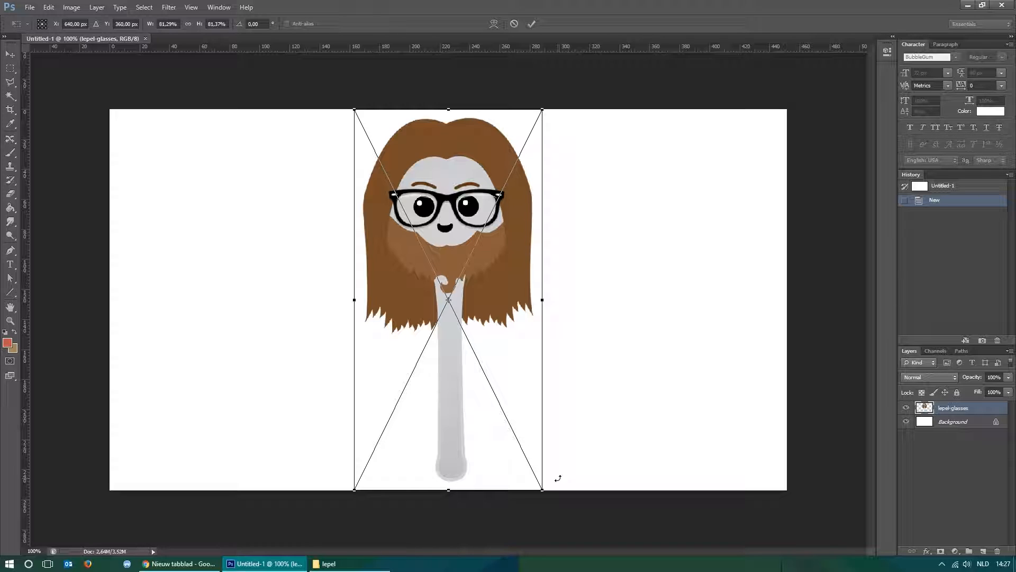
# Scale the placed spoon character to about 88% and position it half off the canvas's left edge.
pyautogui.moveTo(530, 254); pyautogui.dragTo(536, 223)
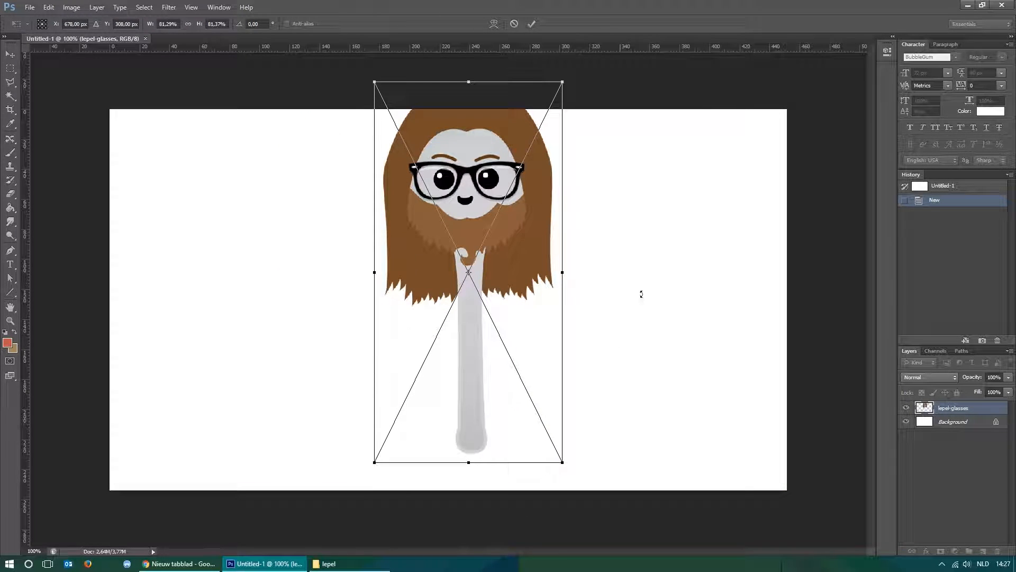
pyautogui.moveTo(565, 80); pyautogui.dragTo(657, 90)
pyautogui.moveTo(547, 190); pyautogui.dragTo(202, 261)
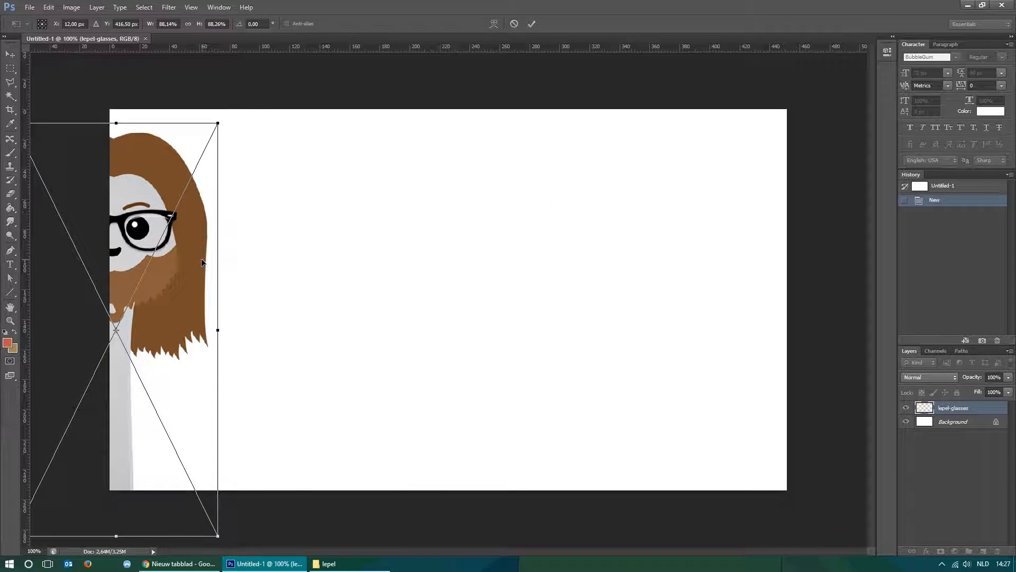
pyautogui.press('Left')
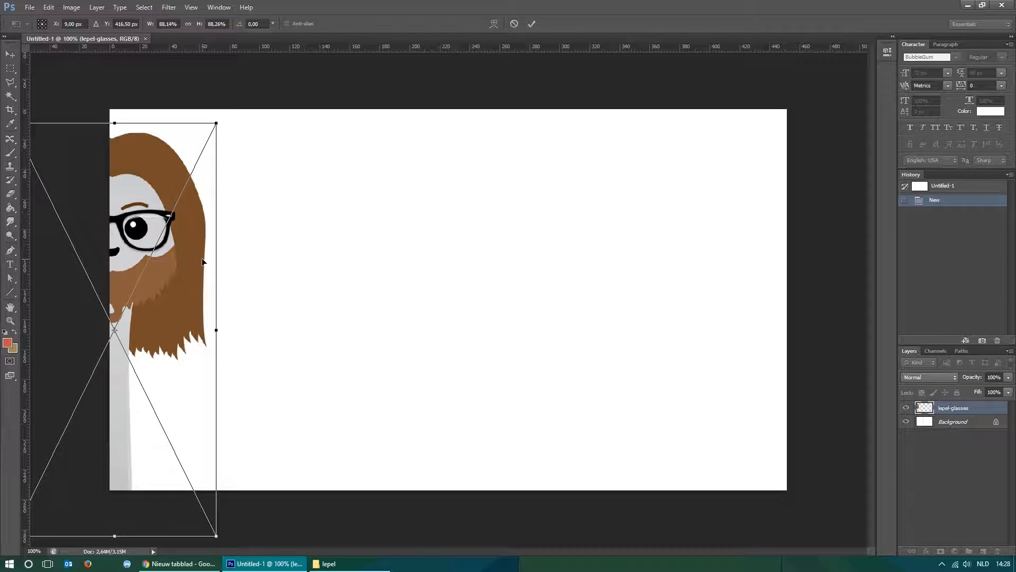
pyautogui.press('Return')
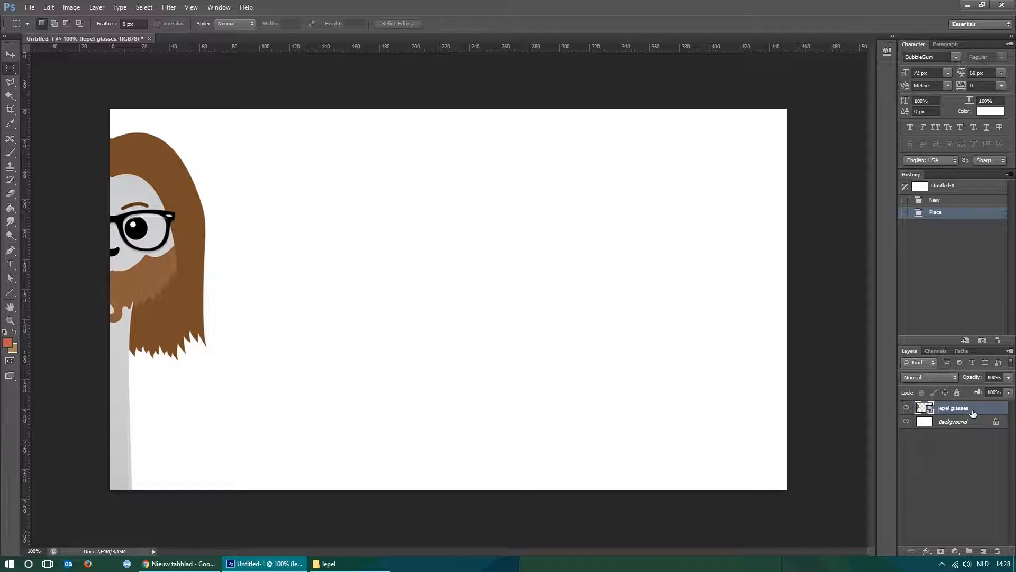
# Duplicate the lepel-glasses layer, move the copy to the middle of the canvas and rasterize it.
pyautogui.hotkey('ctrl', 'j')
pyautogui.press('v')
pyautogui.moveTo(200, 262); pyautogui.dragTo(516, 266)
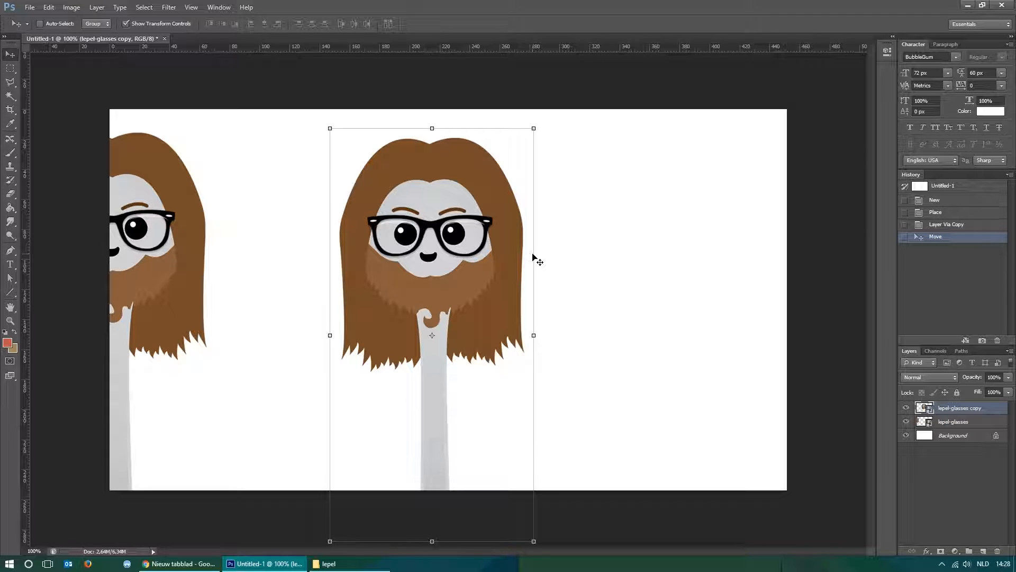
pyautogui.rightClick(961, 410)
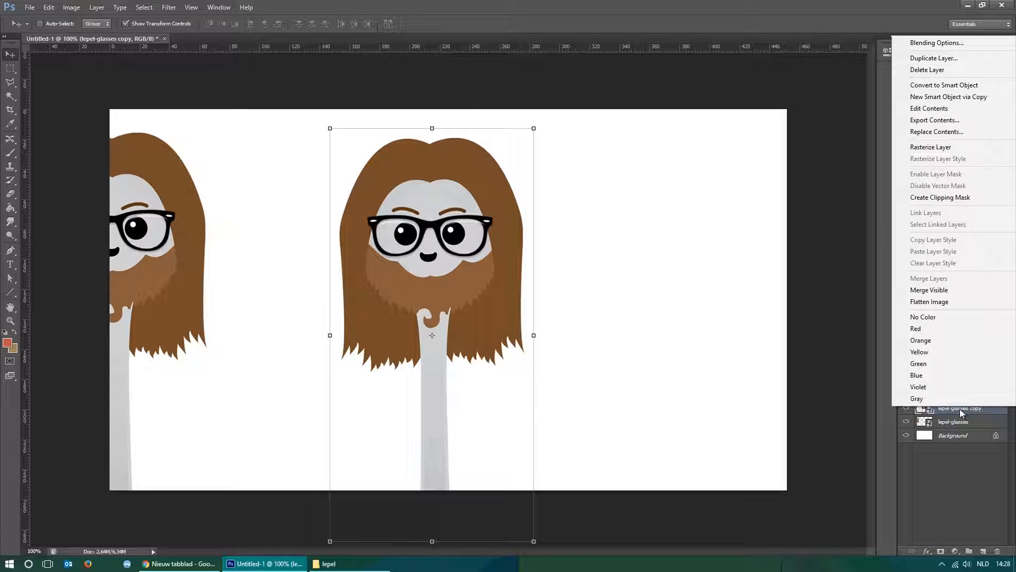
pyautogui.click(931, 147)
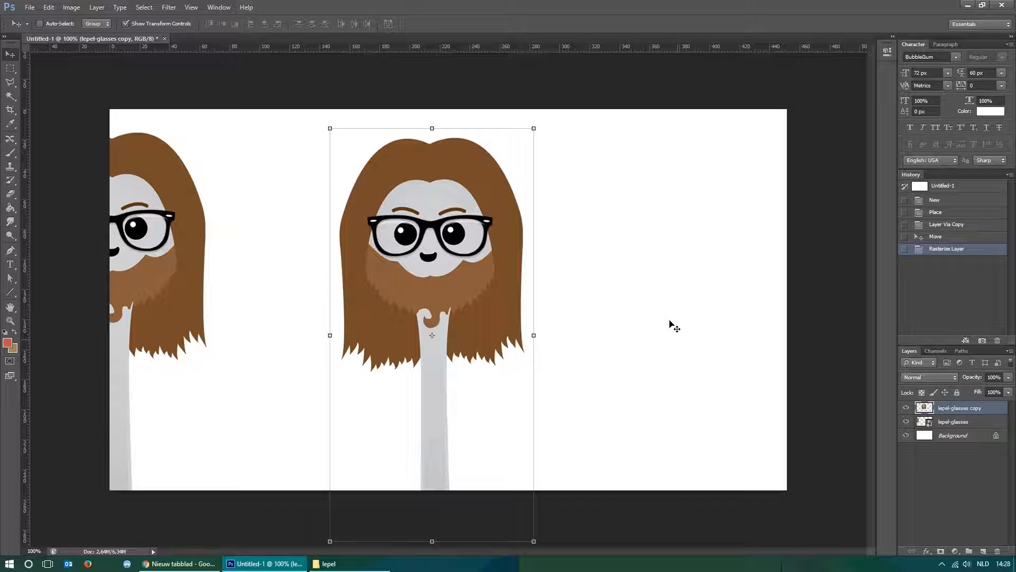
# Shrink the rasterized character copy to about 8% of its size near the middle of the canvas.
pyautogui.press('m')
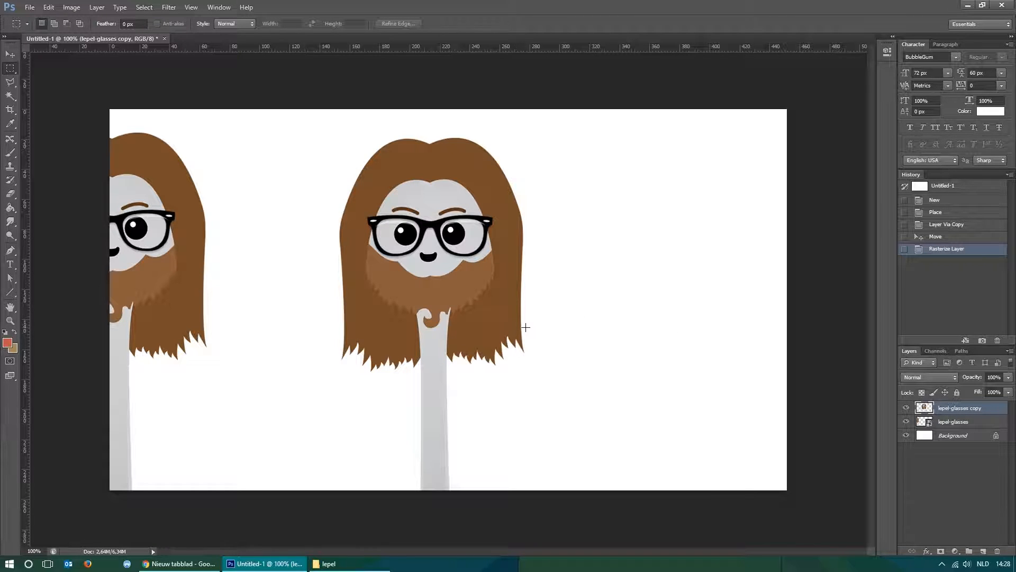
pyautogui.press('v')
pyautogui.moveTo(497, 255); pyautogui.dragTo(559, 267)
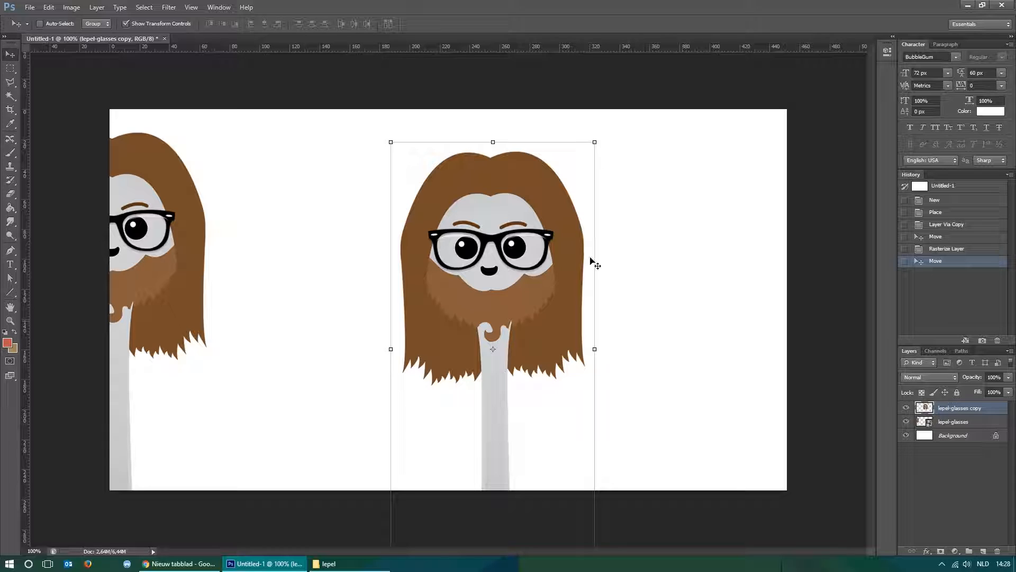
pyautogui.moveTo(595, 142); pyautogui.dragTo(452, 424)
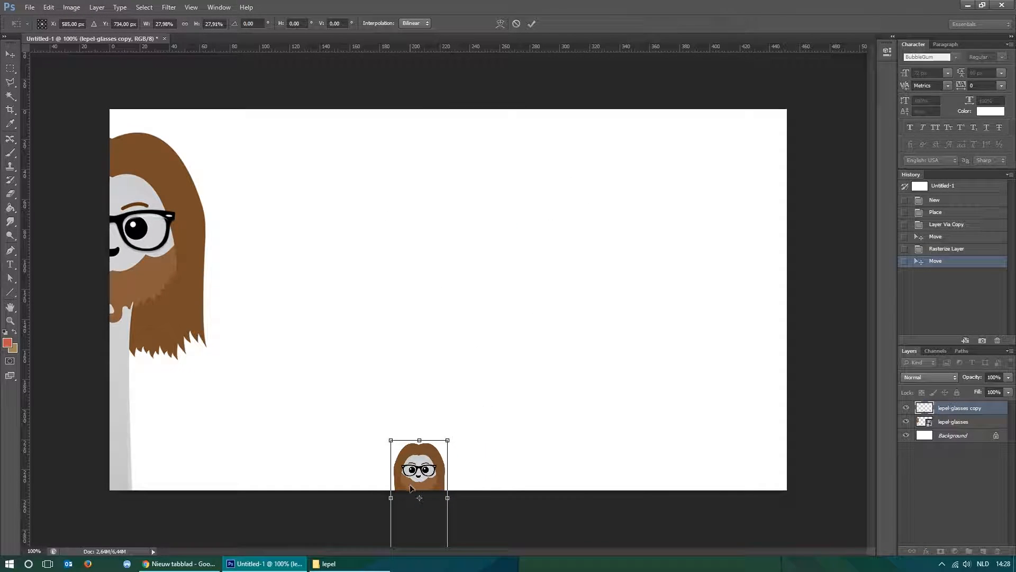
pyautogui.moveTo(424, 461); pyautogui.dragTo(504, 224)
pyautogui.moveTo(528, 188); pyautogui.dragTo(478, 264)
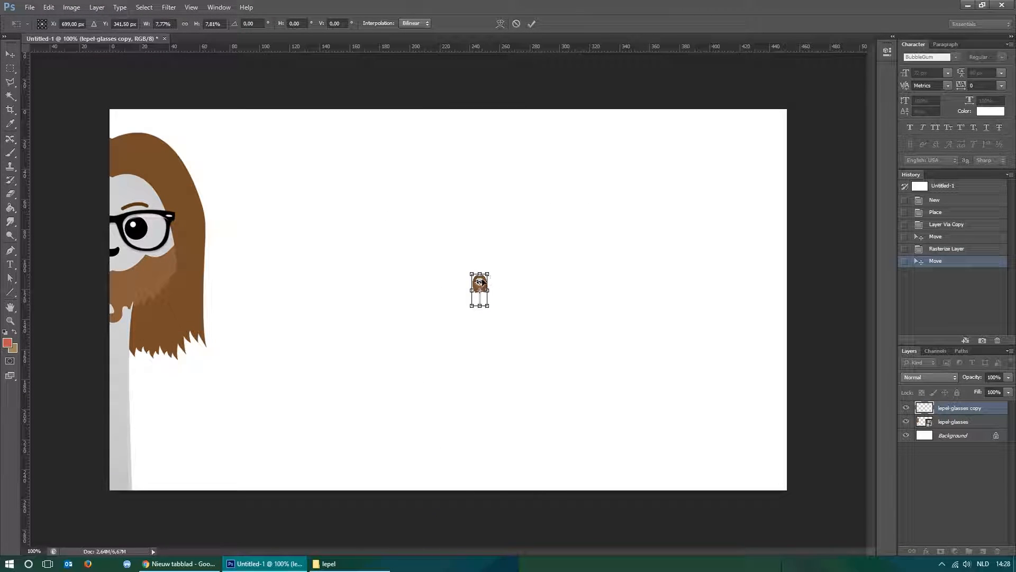
pyautogui.press('Return')
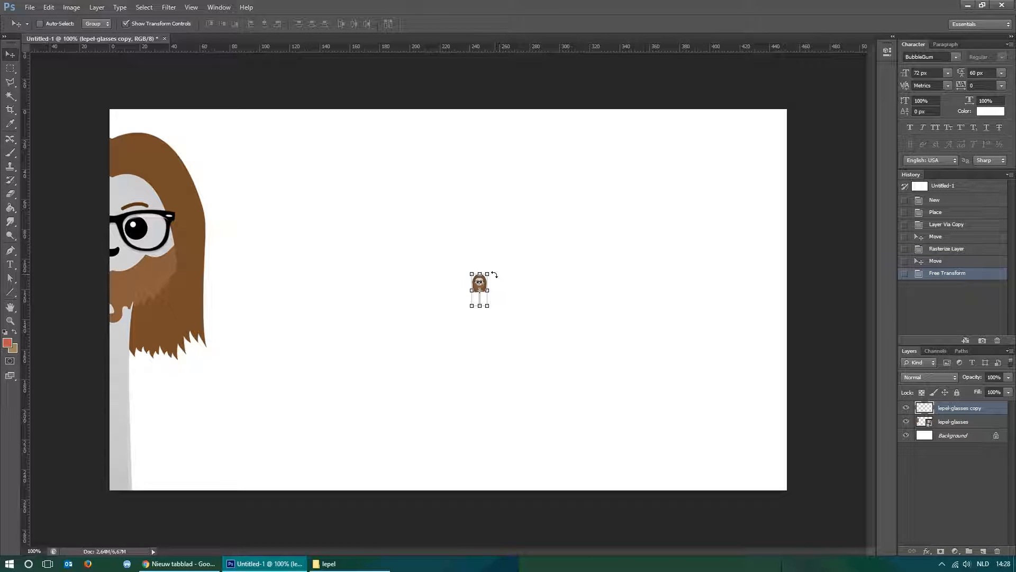
# Enlarge the tiny rasterized copy back to about the canvas height and shift it slightly down and right.
pyautogui.moveTo(487, 274); pyautogui.dragTo(728, 87)
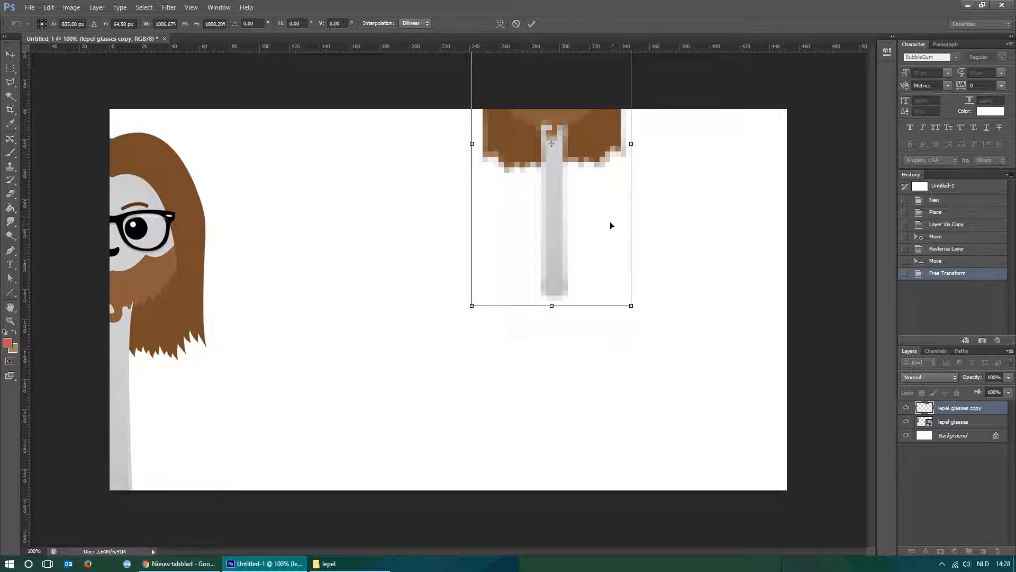
pyautogui.moveTo(610, 221); pyautogui.dragTo(567, 383)
pyautogui.moveTo(582, 157); pyautogui.dragTo(635, 127)
pyautogui.press('Return')
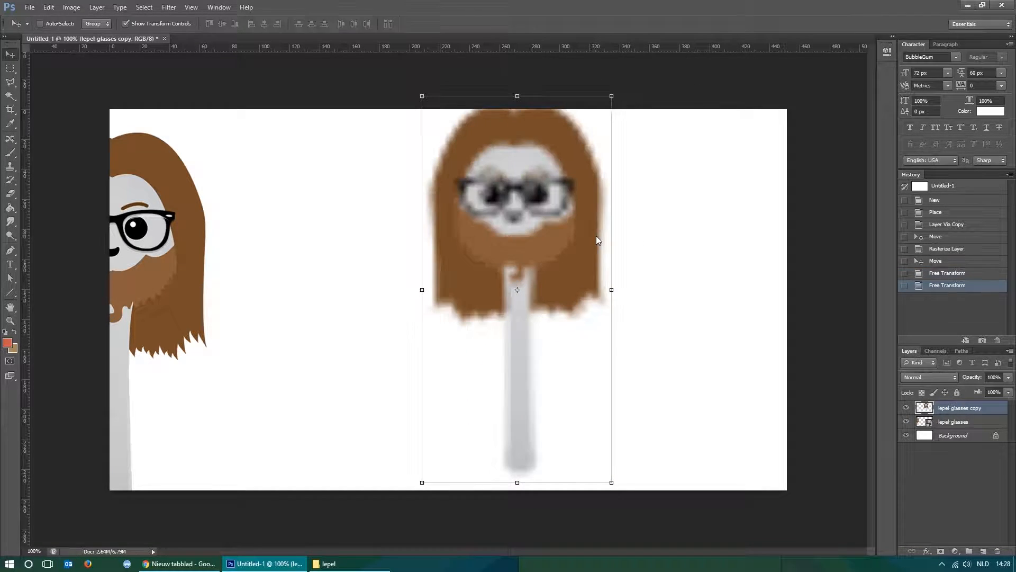
pyautogui.moveTo(592, 223); pyautogui.dragTo(617, 281)
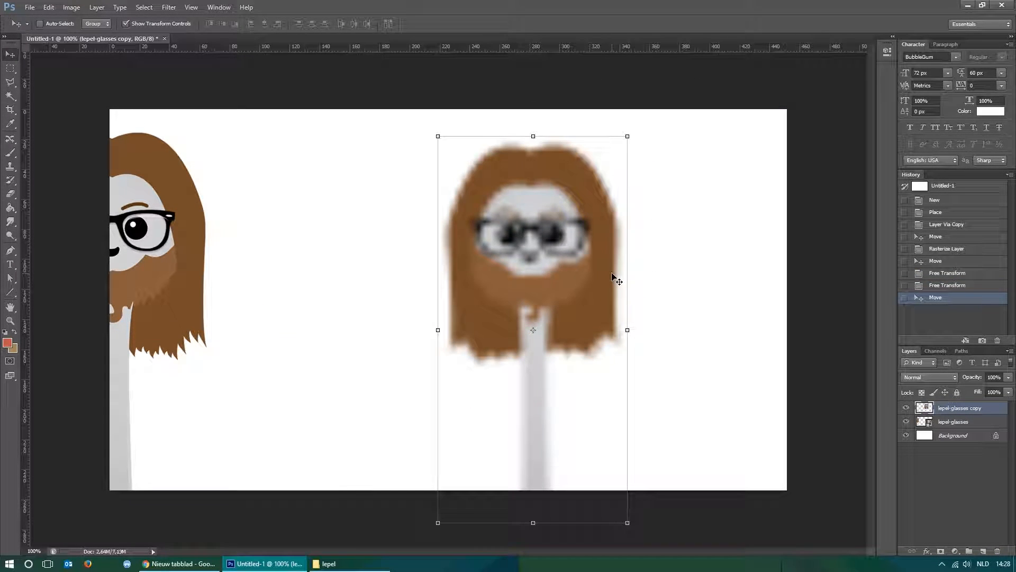
# Delete the lepel-glasses copy layer.
pyautogui.rightClick(956, 414)
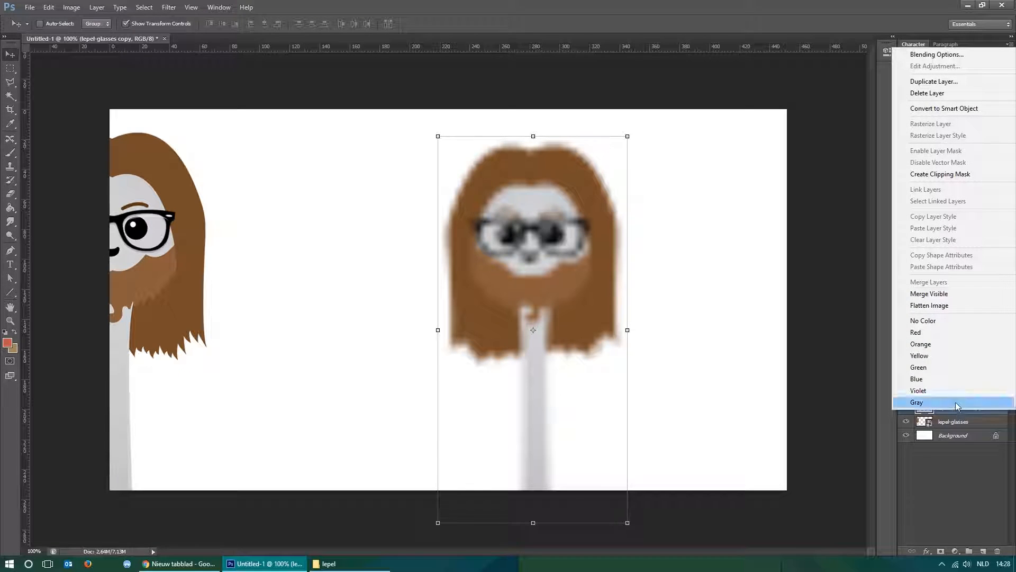
pyautogui.click(936, 94)
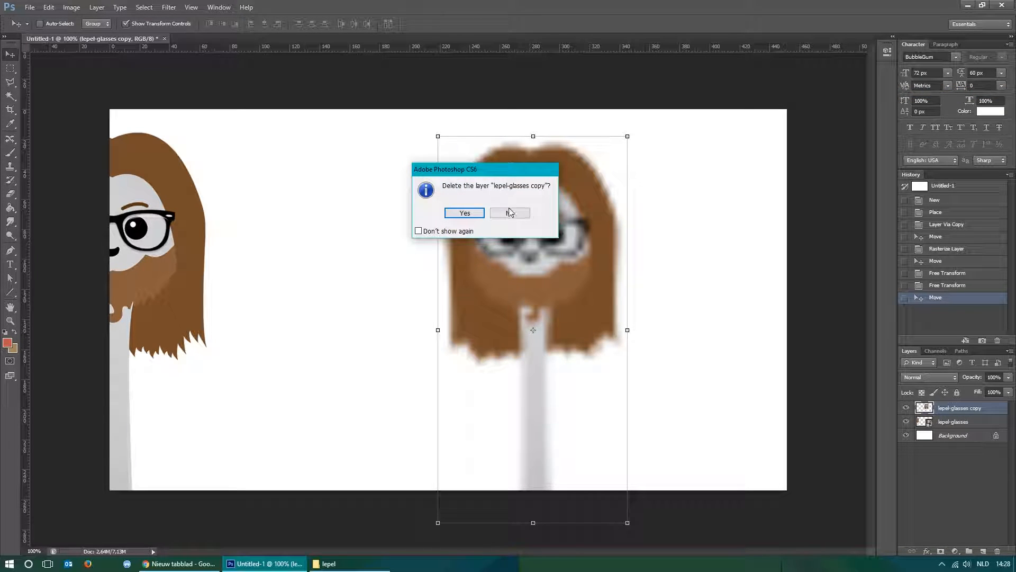
pyautogui.click(464, 212)
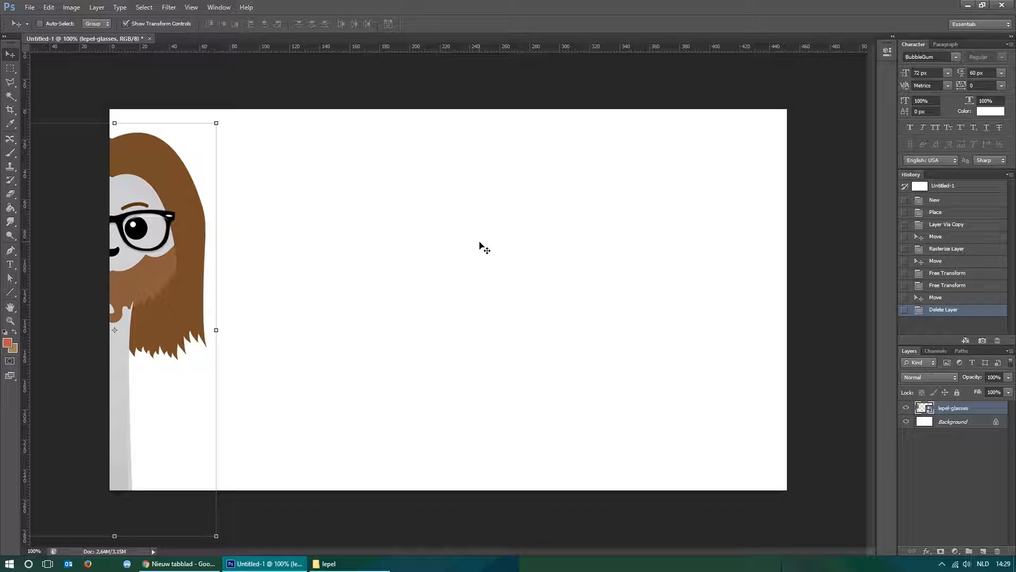
# Move the lepel-glasses smart object to the middle of the canvas and shrink it to a tiny size.
pyautogui.moveTo(161, 220); pyautogui.dragTo(563, 243)
pyautogui.moveTo(615, 148); pyautogui.dragTo(459, 468)
pyautogui.moveTo(439, 515); pyautogui.dragTo(651, 154)
pyautogui.press('Return')
pyautogui.press('Escape')
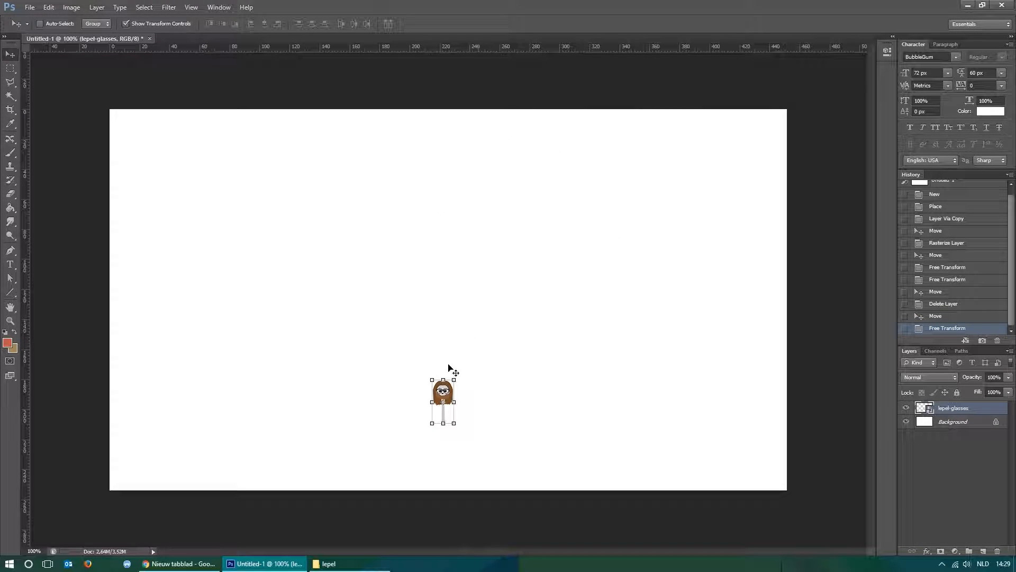
# Enlarge the tiny smart object to most of the canvas height and move it to the canvas centre.
pyautogui.moveTo(454, 379); pyautogui.dragTo(669, 159)
pyautogui.press('Return')
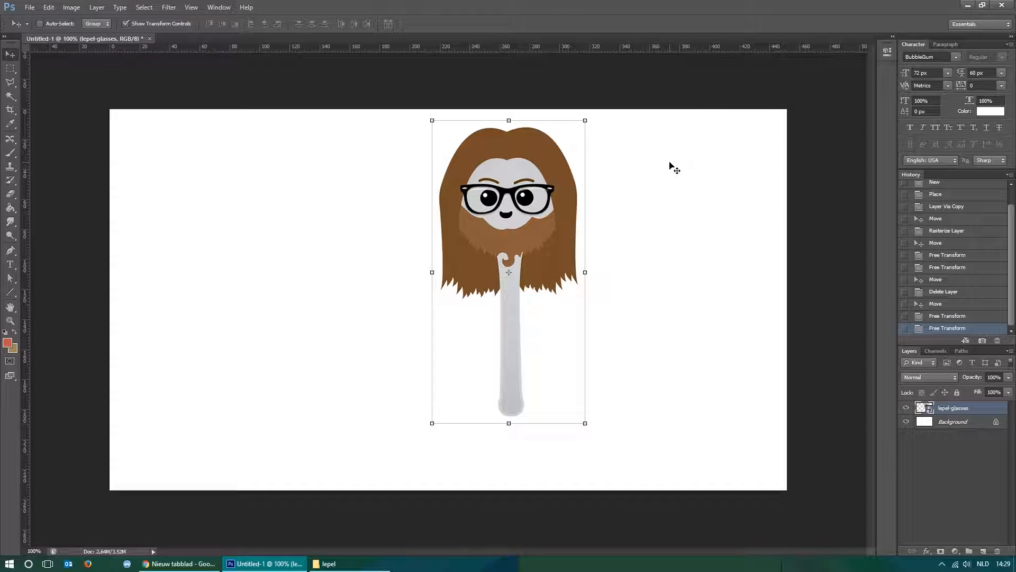
pyautogui.moveTo(551, 228); pyautogui.dragTo(488, 278)
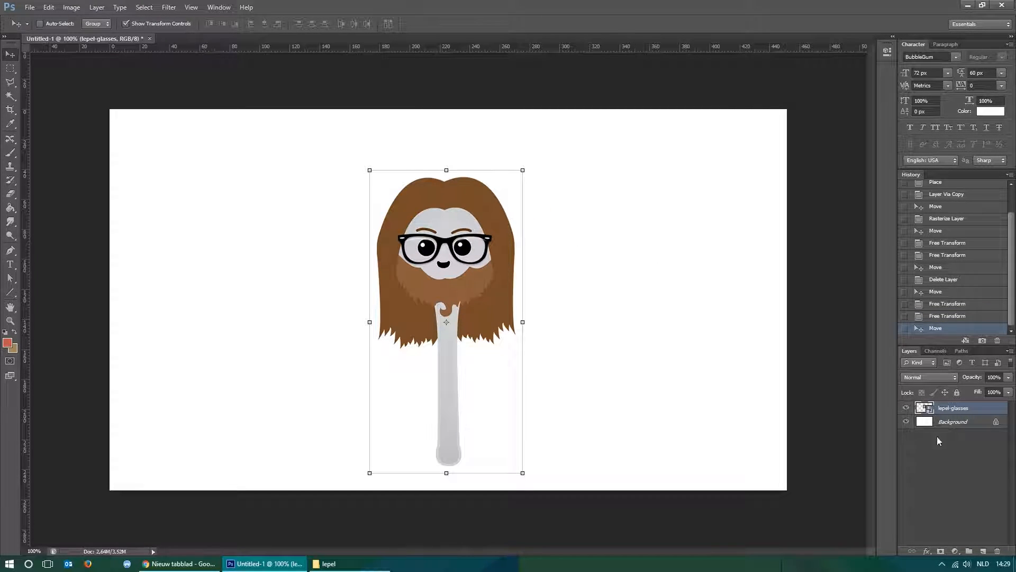
# Revert the document to the Delete Layer history state and switch to the Rectangular Marquee tool.
pyautogui.click(956, 305)
pyautogui.click(950, 280)
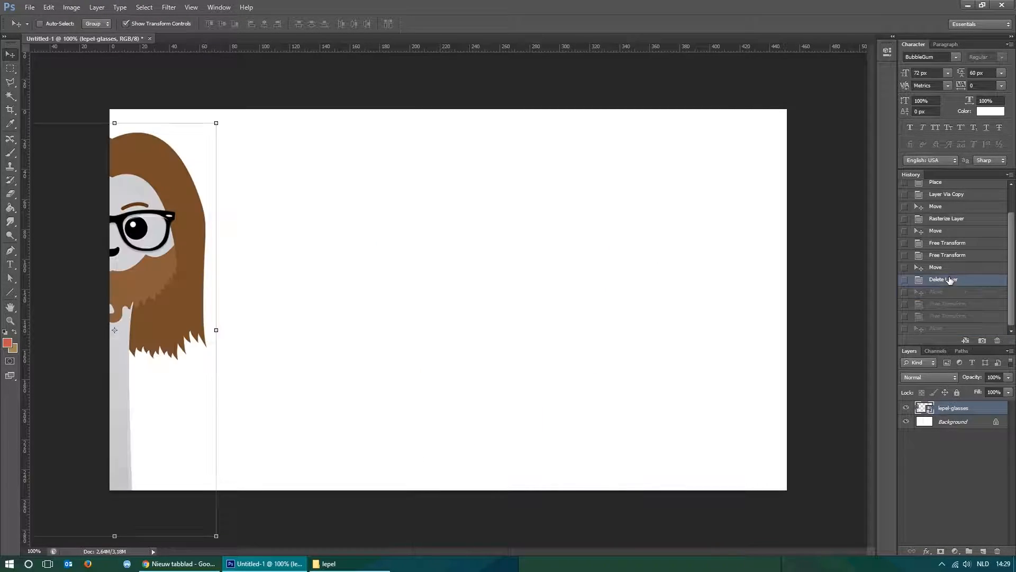
pyautogui.press('m')
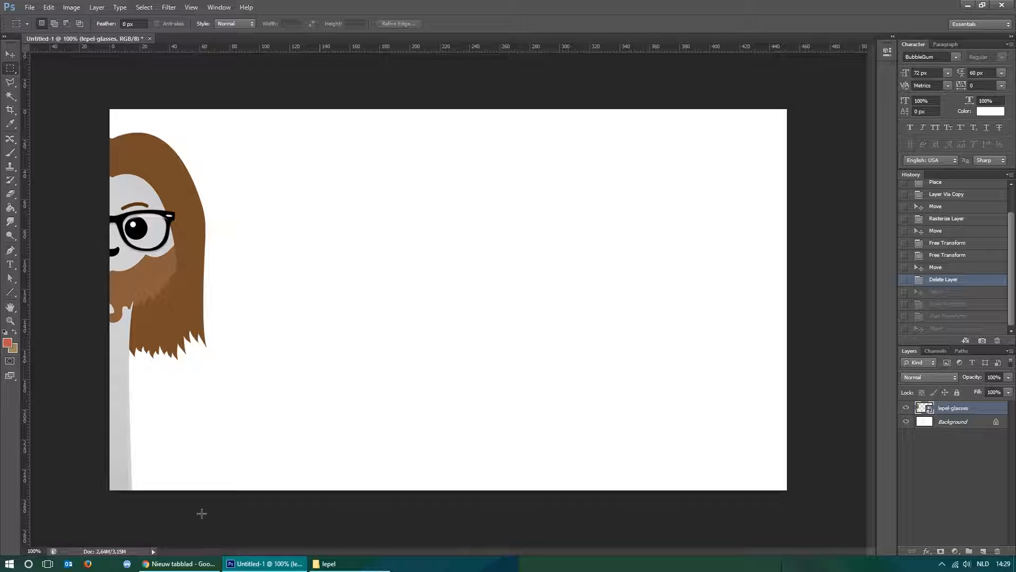
# Switch to Chrome and open images.google.com.
pyautogui.click(179, 563)
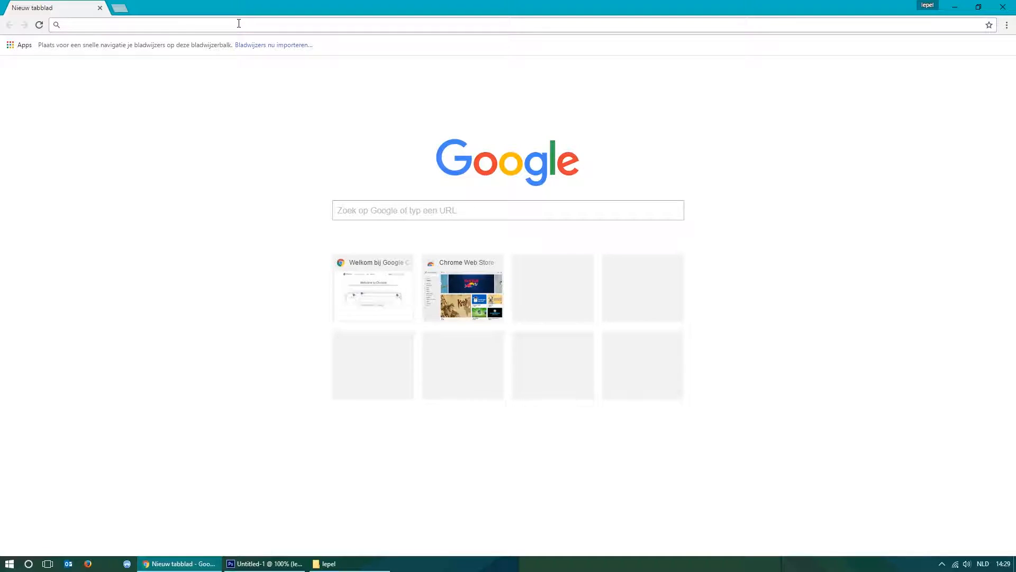
pyautogui.write('images.google.com')
pyautogui.press('Return')
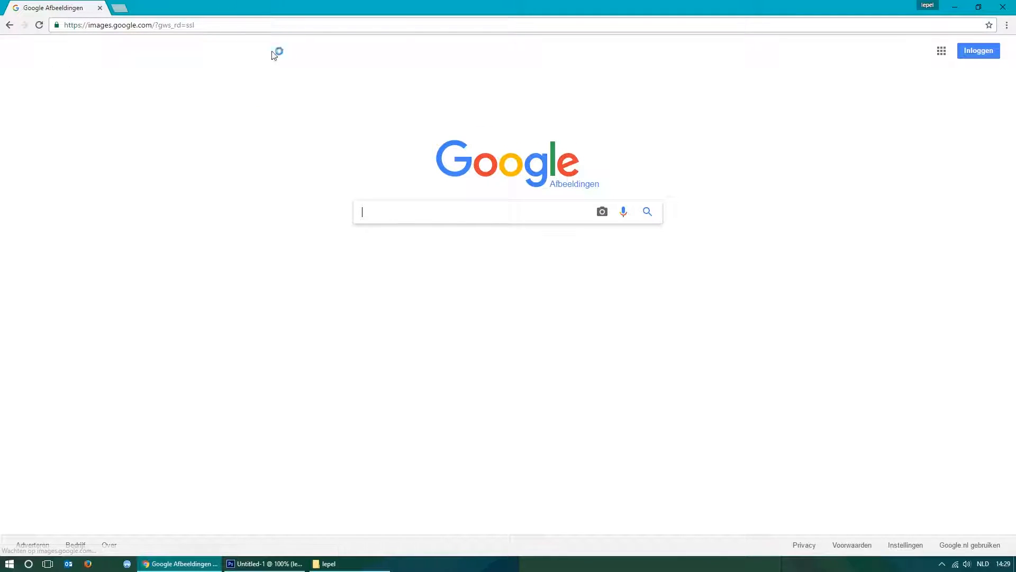
# Search Google Images for "grow up" and refine the query to "grow up game".
pyautogui.write('gr')
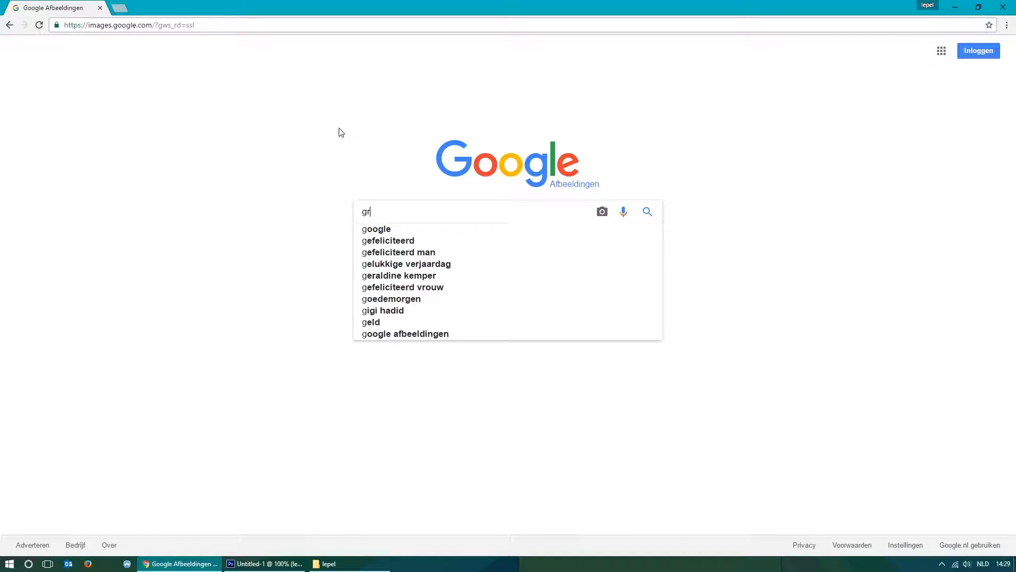
pyautogui.write('ow up')
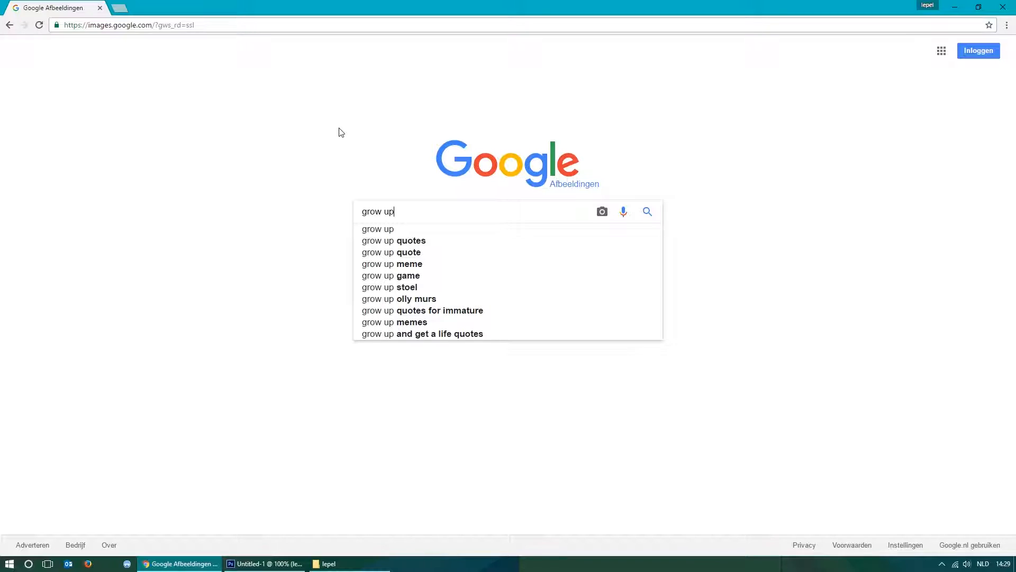
pyautogui.press('Return')
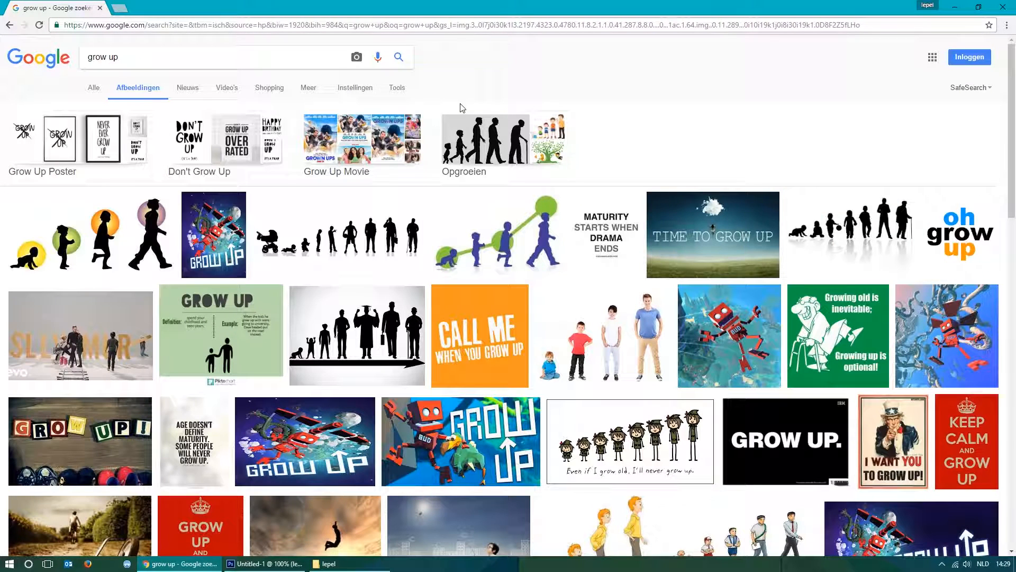
pyautogui.click(145, 58)
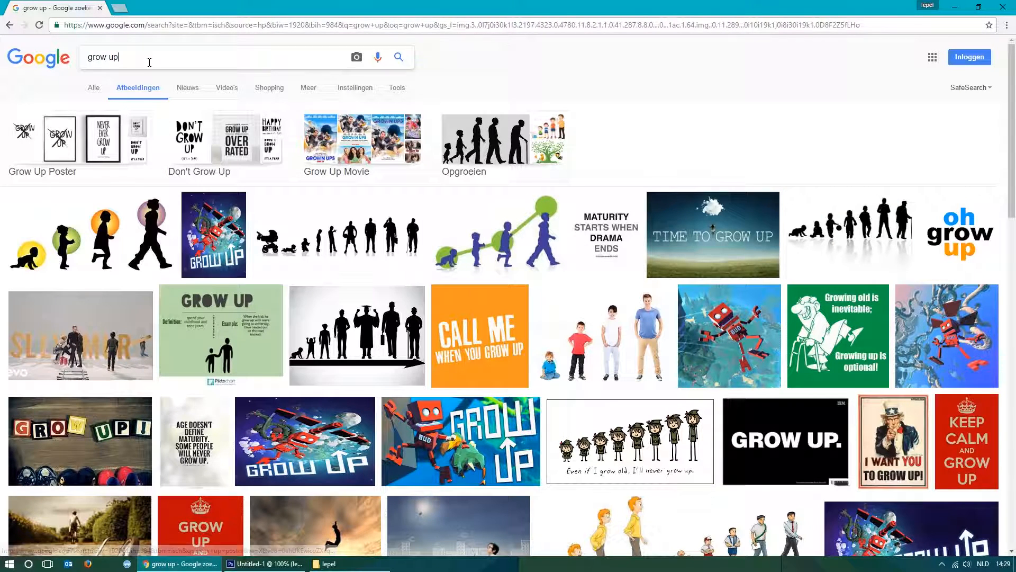
pyautogui.write('game')
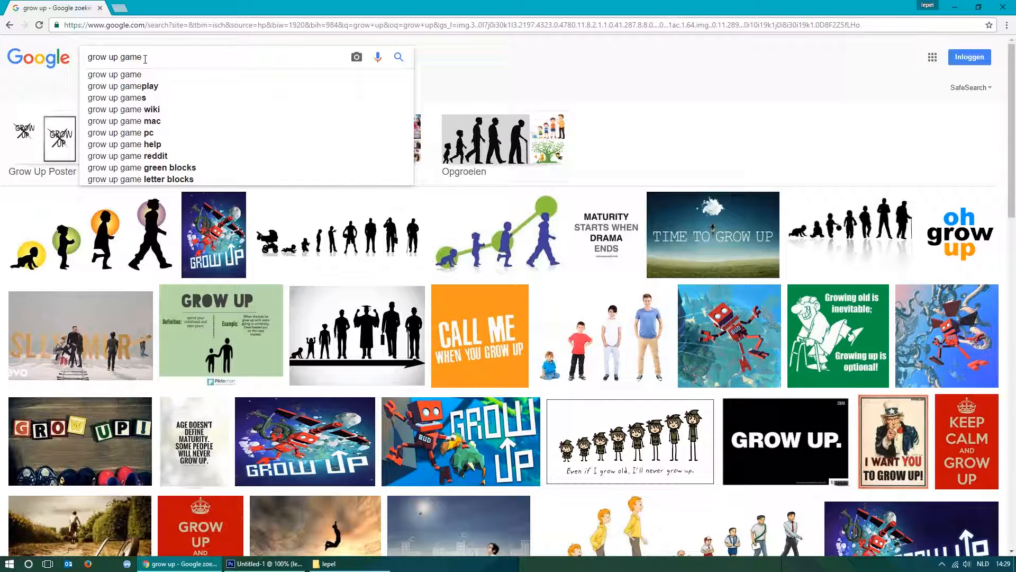
pyautogui.press('Return')
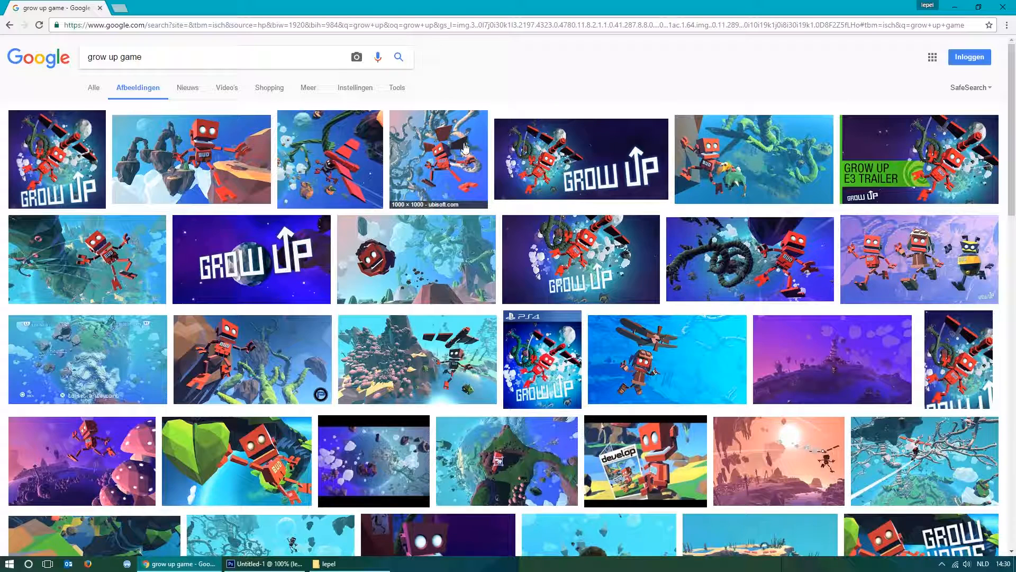
# Open the Grow Up on Steam banner at full size from the image results and copy it.
pyautogui.click(546, 159)
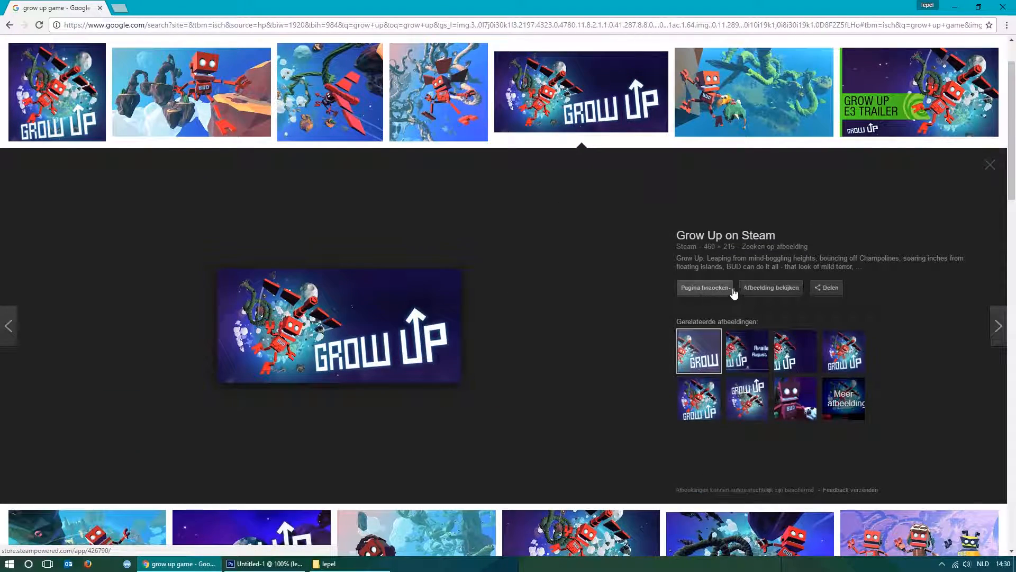
pyautogui.click(777, 290)
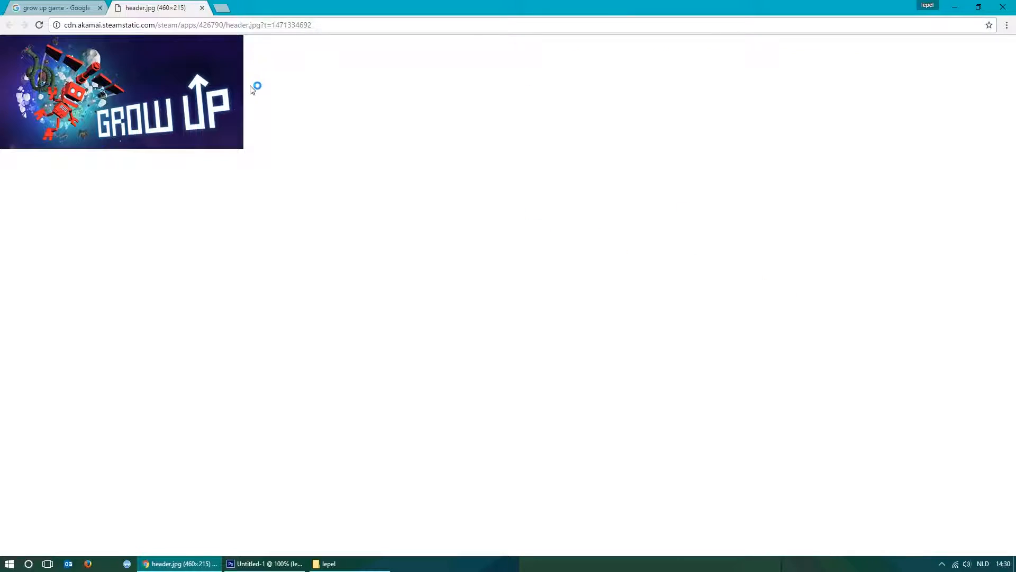
pyautogui.rightClick(142, 86)
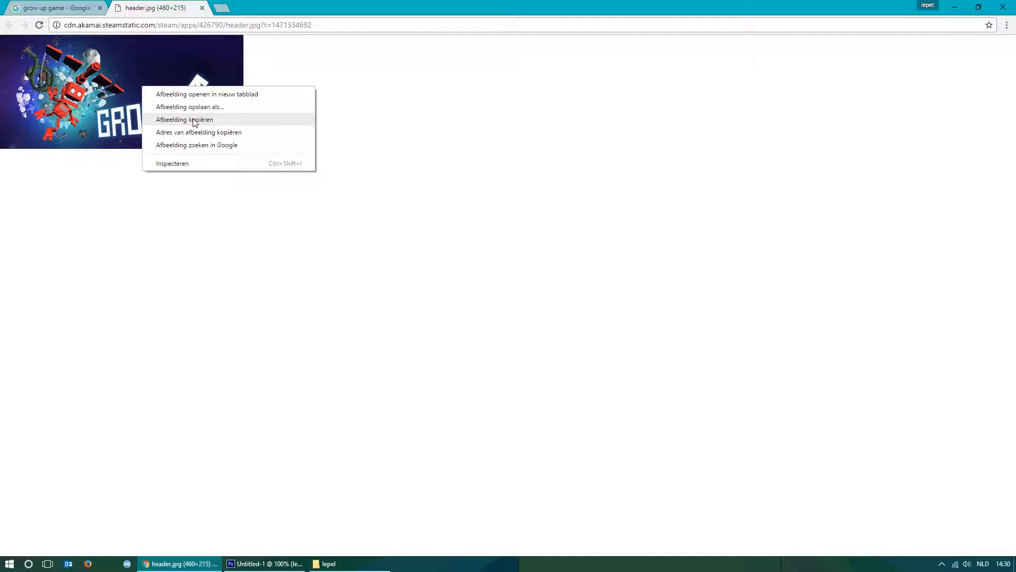
pyautogui.click(187, 120)
pyautogui.rightClick(166, 79)
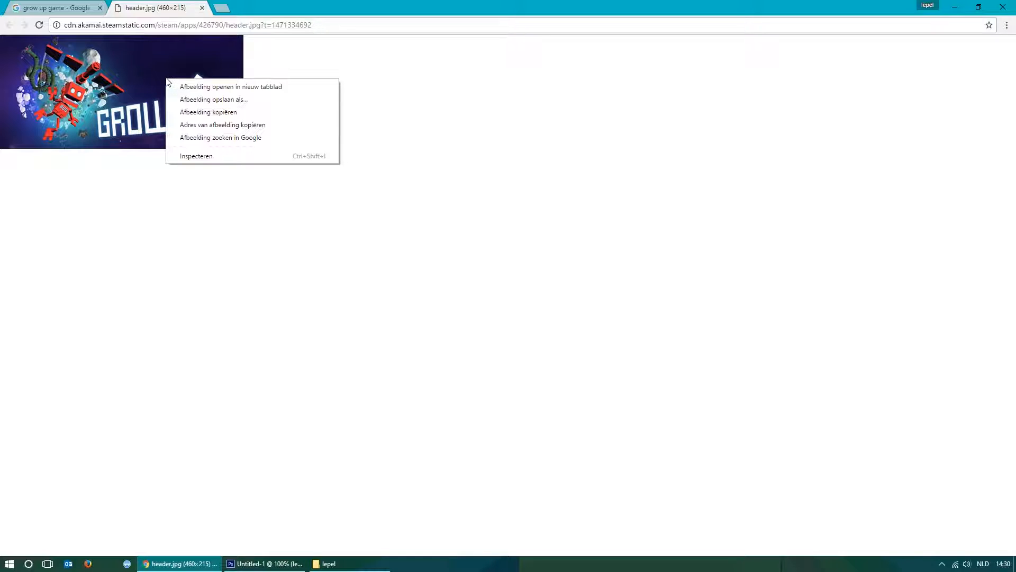
pyautogui.click(236, 112)
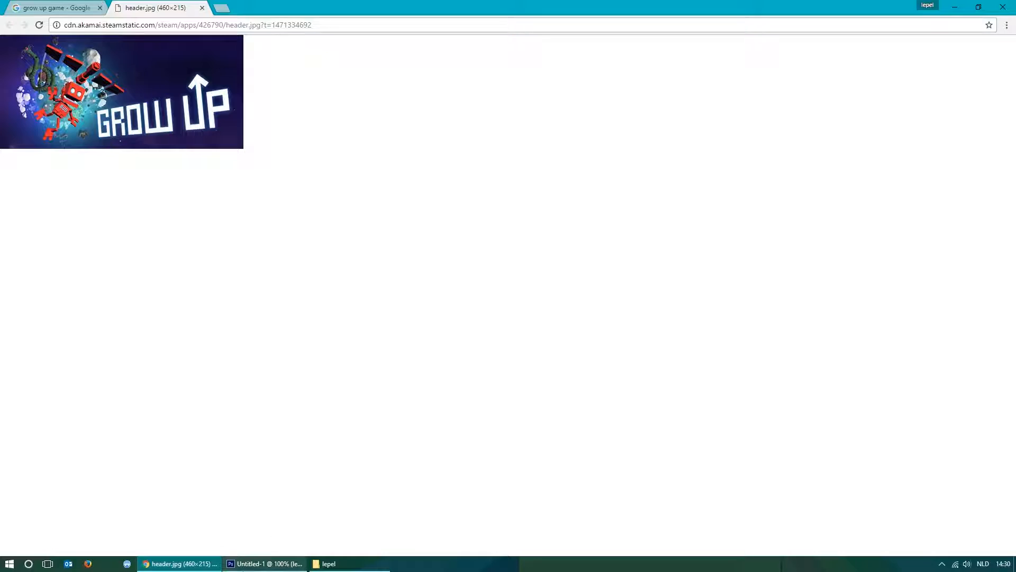
# Try the copied banner in the Photoshop thumbnail, scaled up to cover the canvas, and delete its layer again.
pyautogui.click(265, 563)
pyautogui.hotkey('ctrl', 'v')
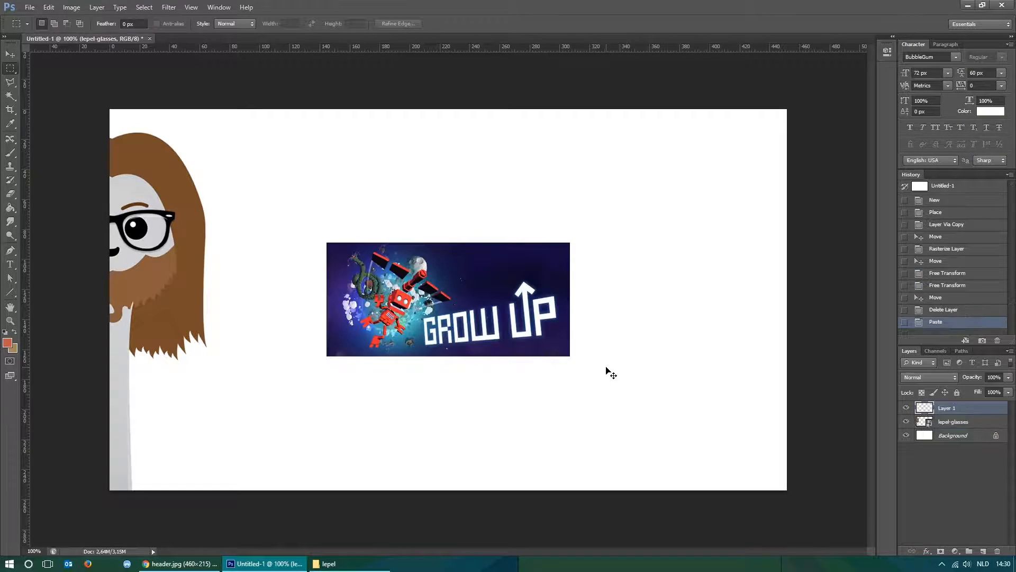
pyautogui.press('v')
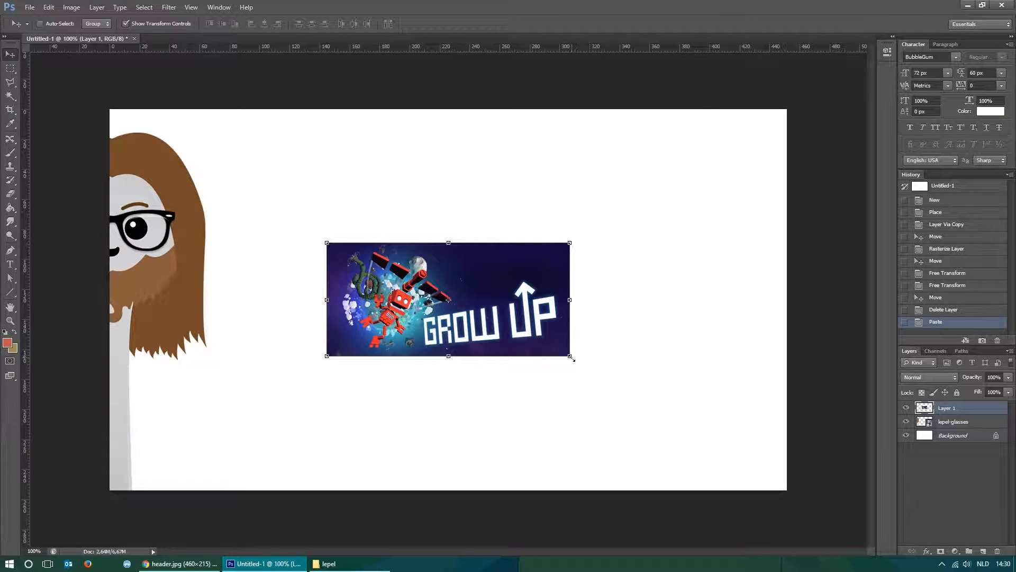
pyautogui.moveTo(551, 344); pyautogui.dragTo(867, 501)
pyautogui.press('Return')
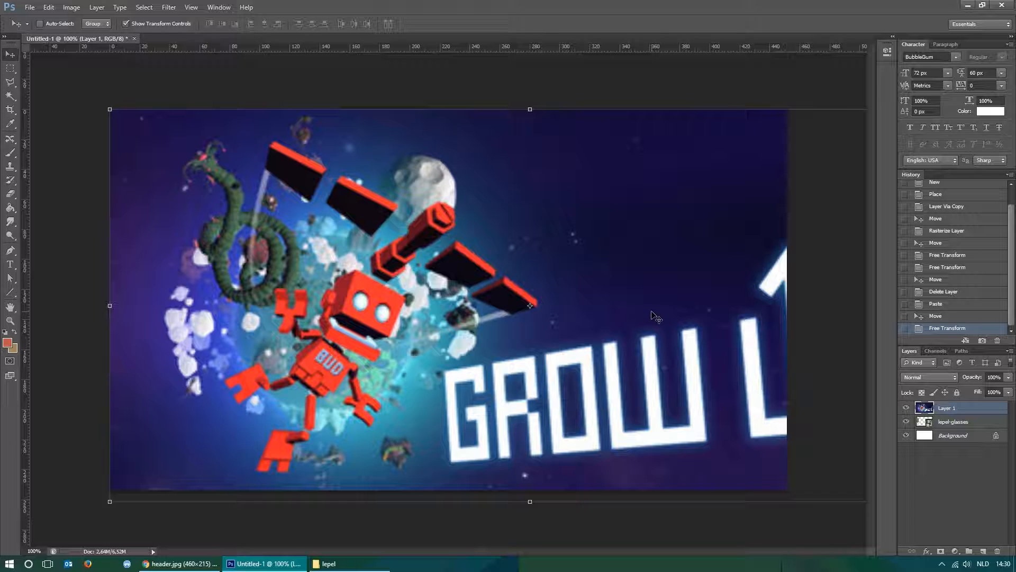
pyautogui.press('Delete')
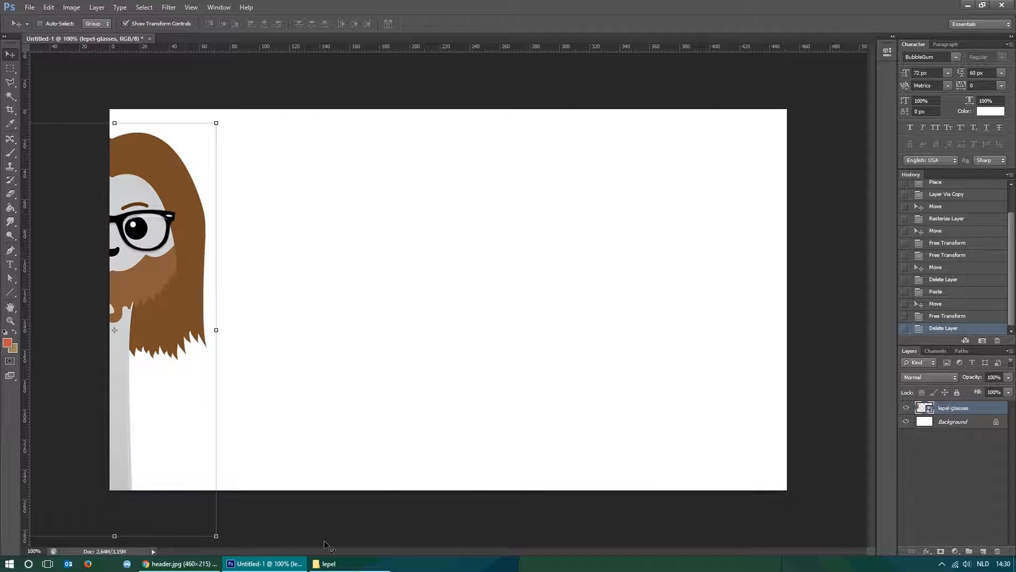
# Switch back to Chrome, close the banner image tab and filter the image results to the large size (Groot).
pyautogui.click(171, 564)
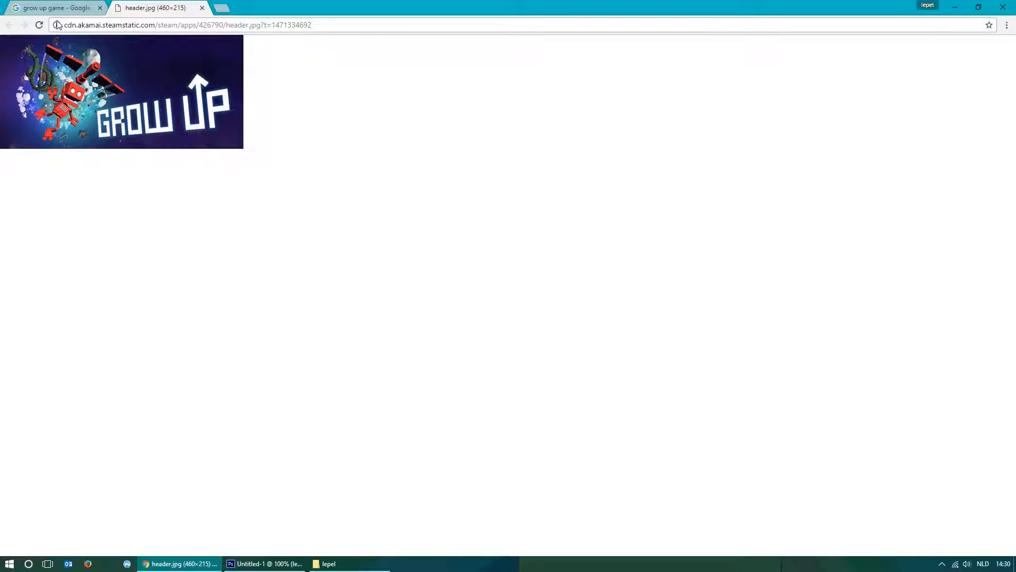
pyautogui.click(203, 8)
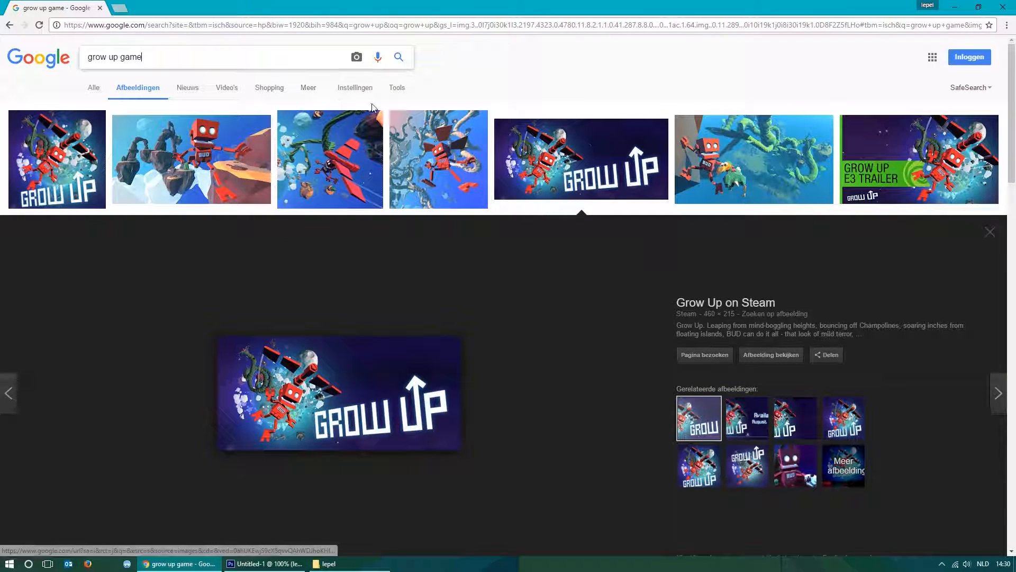
pyautogui.click(406, 94)
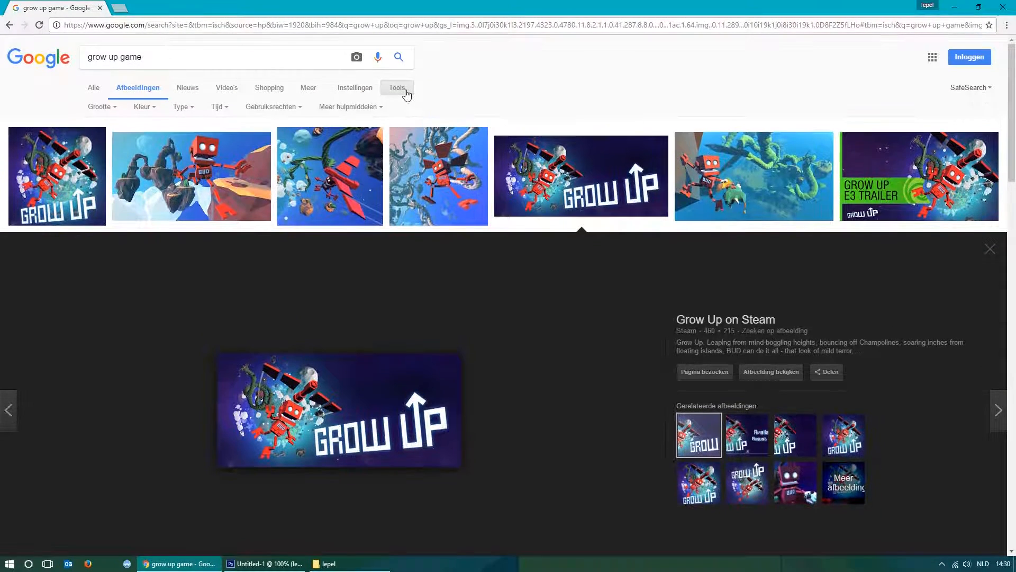
pyautogui.click(101, 107)
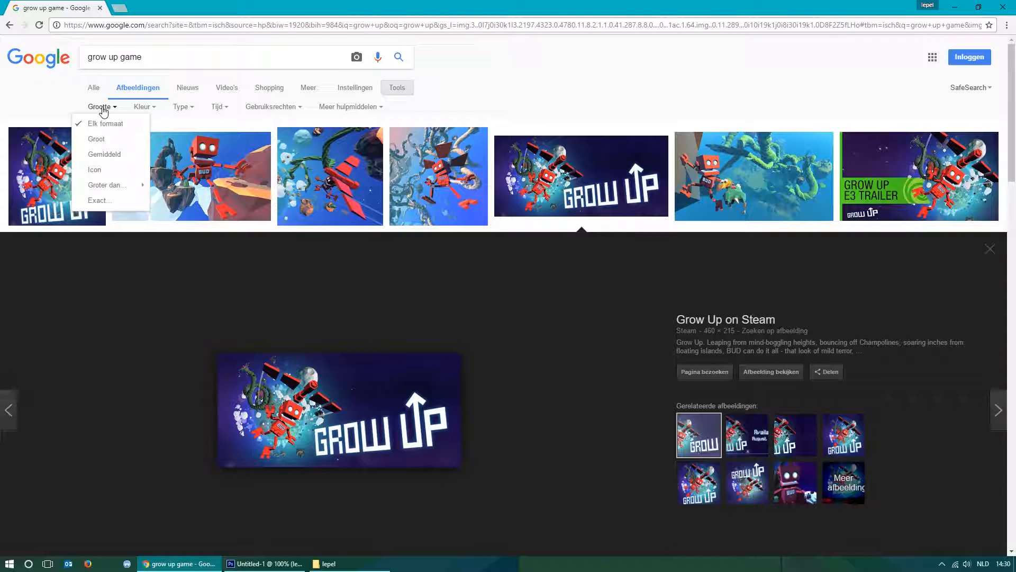
pyautogui.click(105, 141)
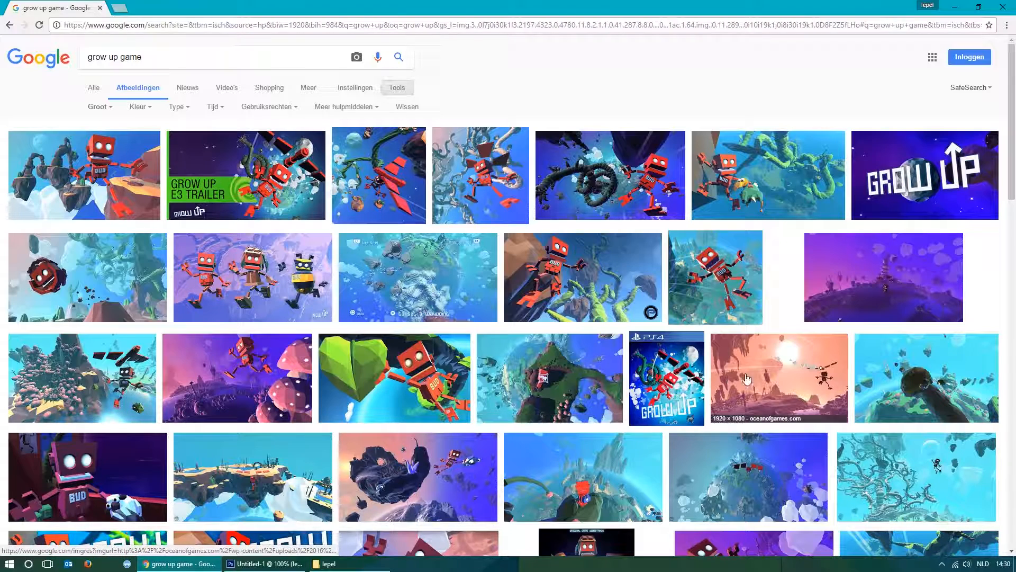
# Open the 1920 × 1080 bit-gamer.net screenshot of the robot gliding above the planet at full size and copy it.
pyautogui.click(779, 364)
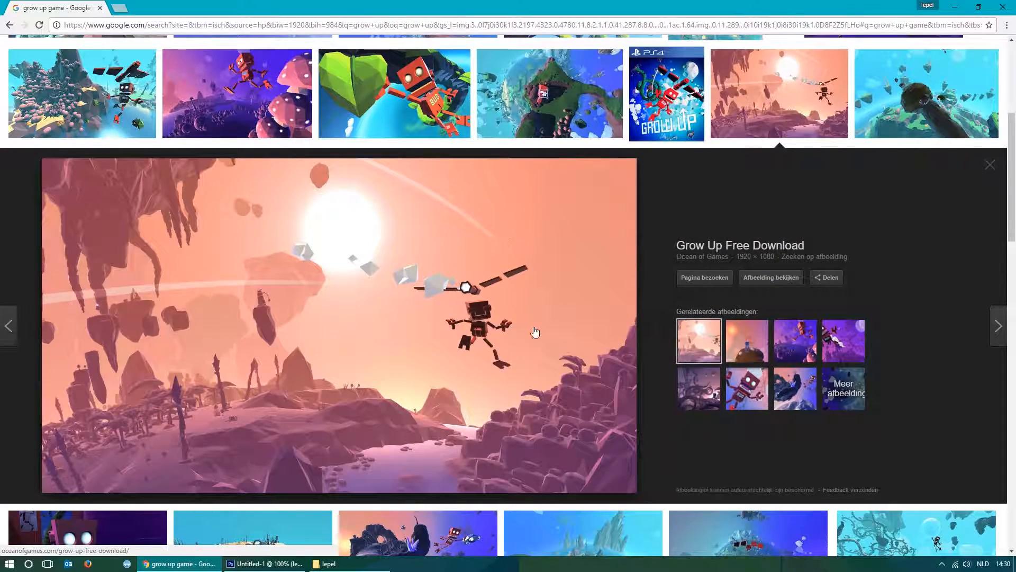
pyautogui.scroll(-4, 399, 263)
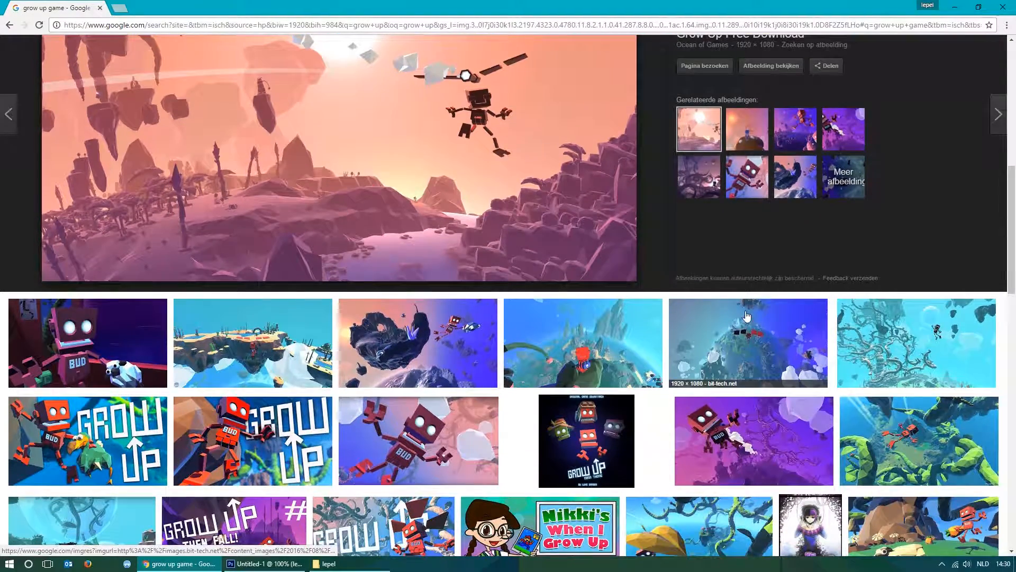
pyautogui.click(751, 333)
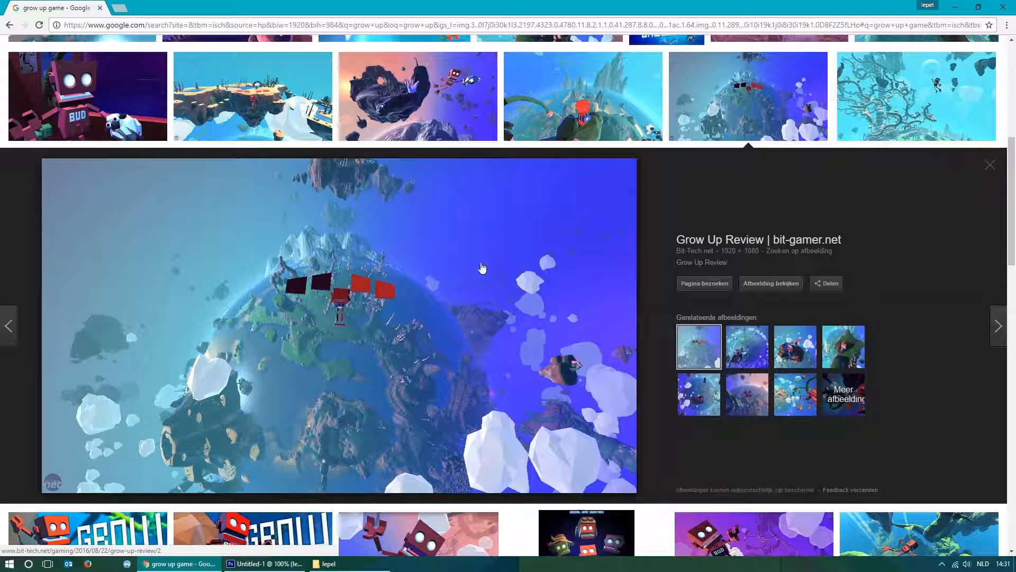
pyautogui.click(771, 283)
pyautogui.click(624, 242)
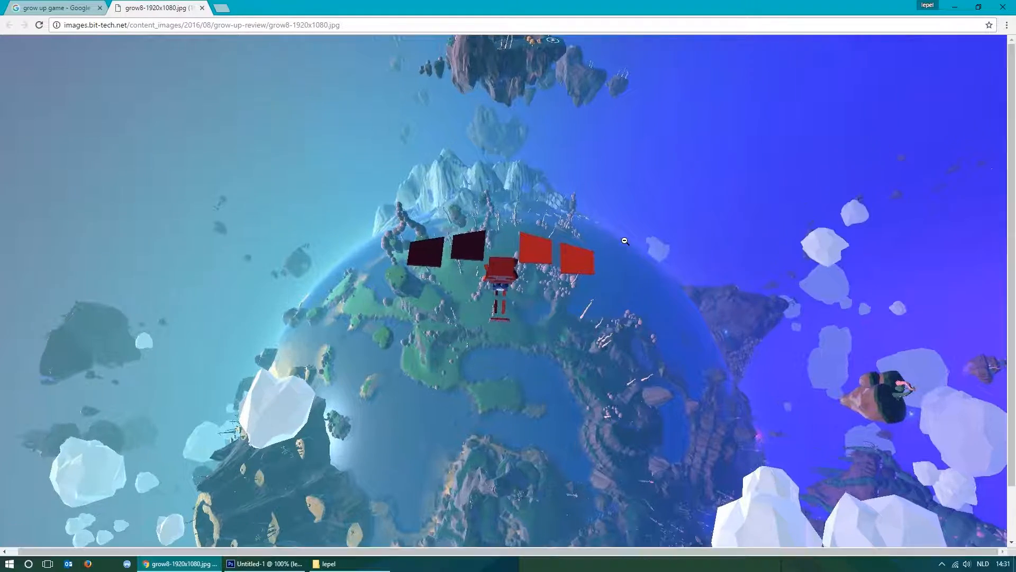
pyautogui.scroll(-2, 599, 248)
pyautogui.scroll(2, 617, 258)
pyautogui.click(595, 240)
pyautogui.rightClick(306, 129)
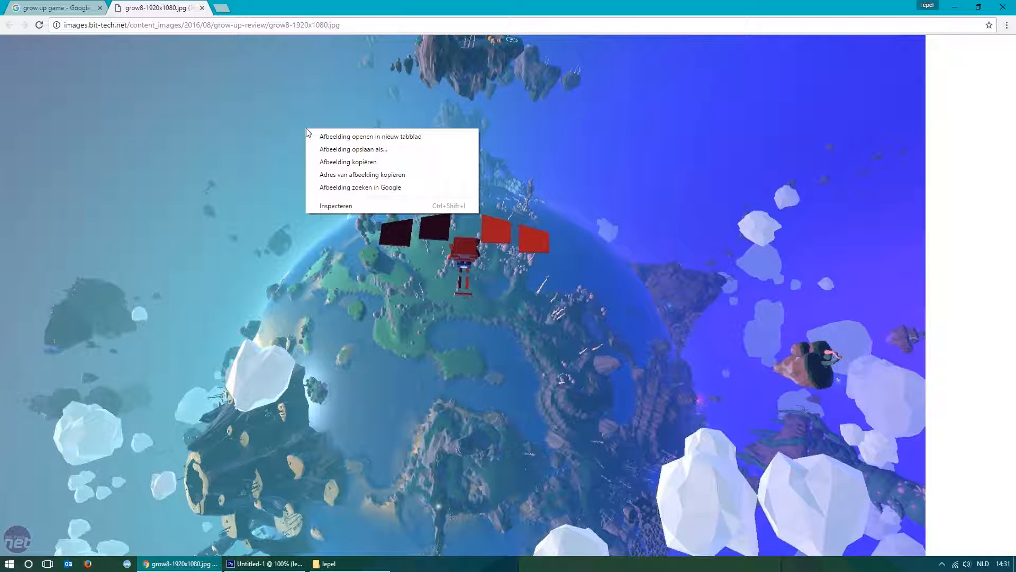
pyautogui.click(369, 167)
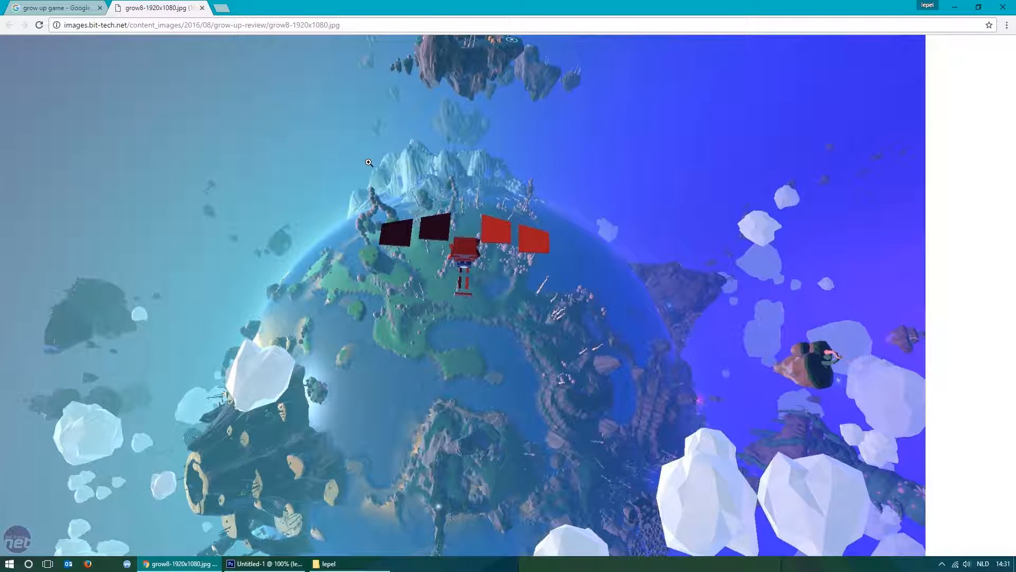
# Switch to Photoshop, paste the planet image directly above the Background layer and shift it up and left so the floating rocks fill the canvas's right side.
pyautogui.click(264, 563)
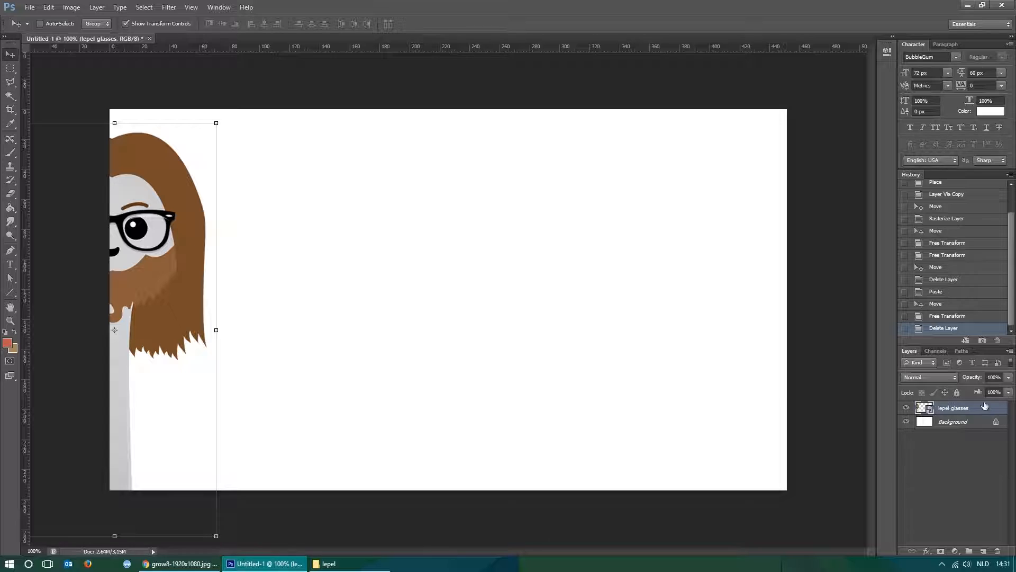
pyautogui.click(964, 426)
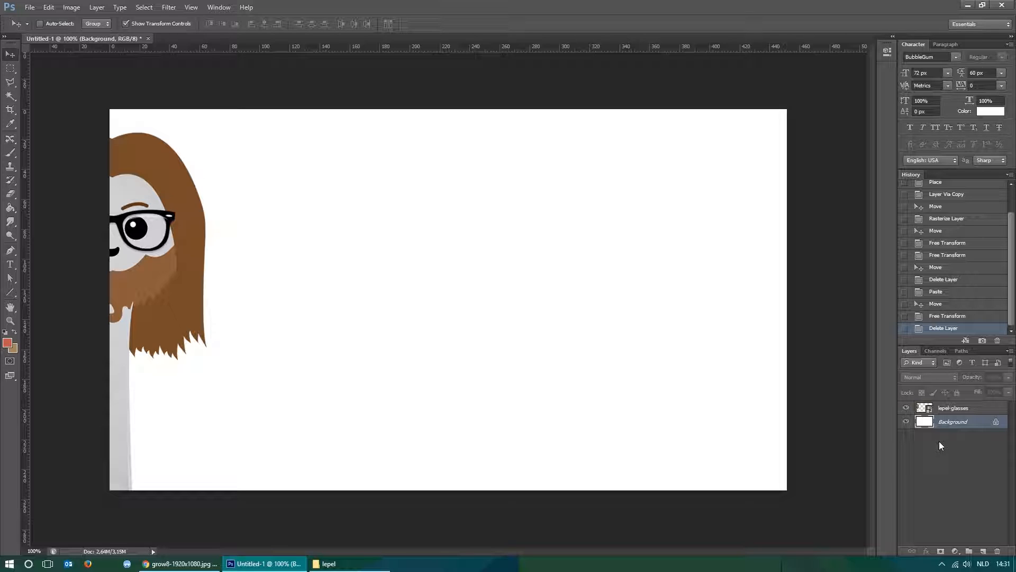
pyautogui.hotkey('ctrl', 'v')
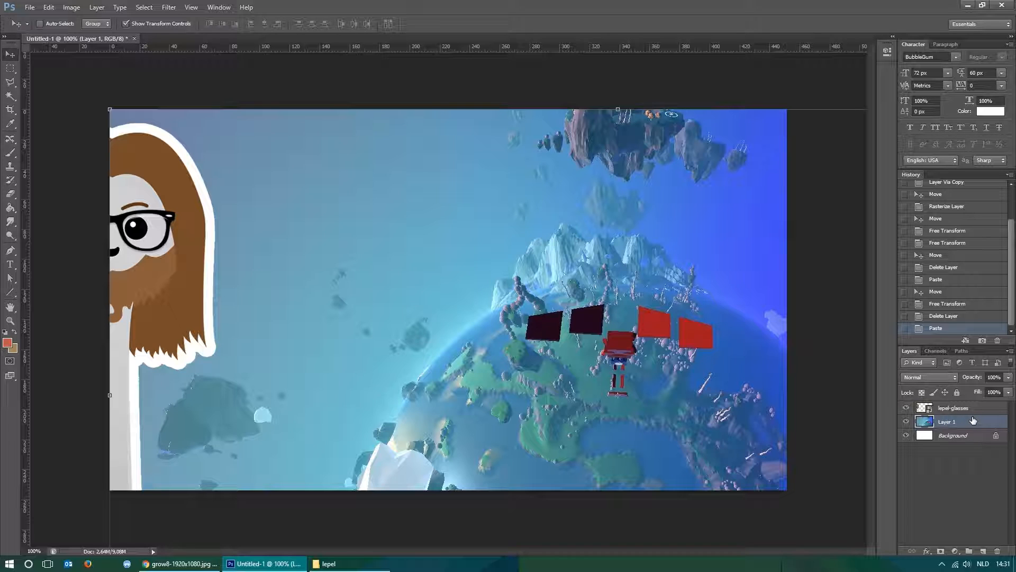
pyautogui.moveTo(683, 291); pyautogui.dragTo(461, 214)
pyautogui.moveTo(499, 332); pyautogui.dragTo(454, 279)
pyautogui.press('m')
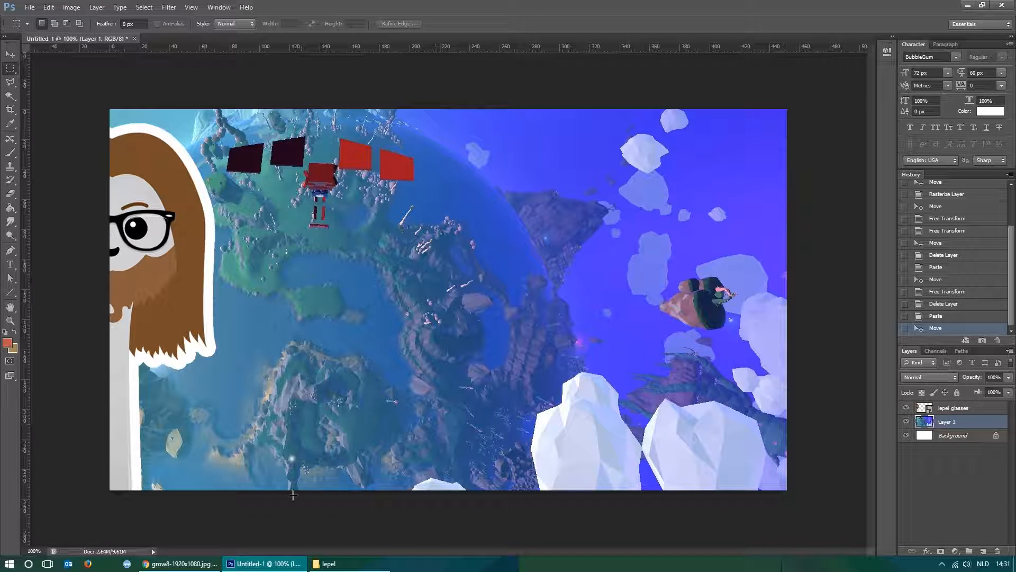
# Return to Chrome, close the planet image tab, and open and copy the full-size TrueAchievements image of three running robots.
pyautogui.click(180, 563)
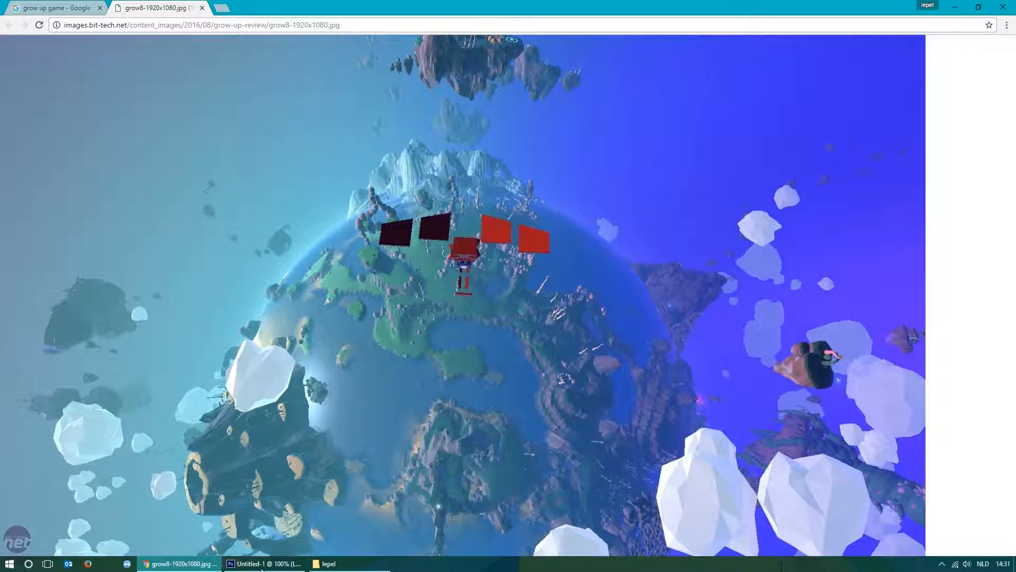
pyautogui.click(203, 8)
pyautogui.scroll(6, 458, 293)
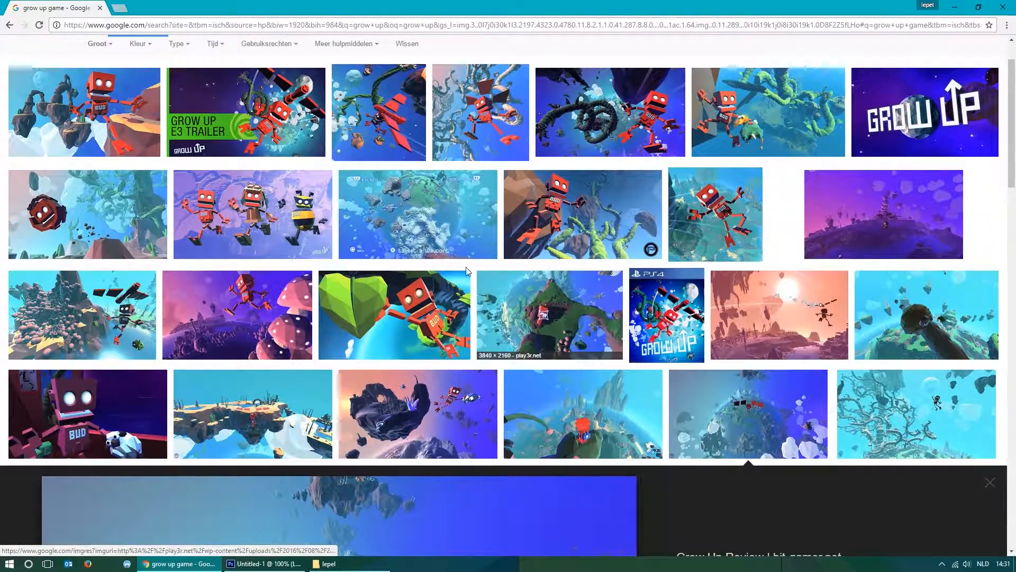
pyautogui.click(265, 222)
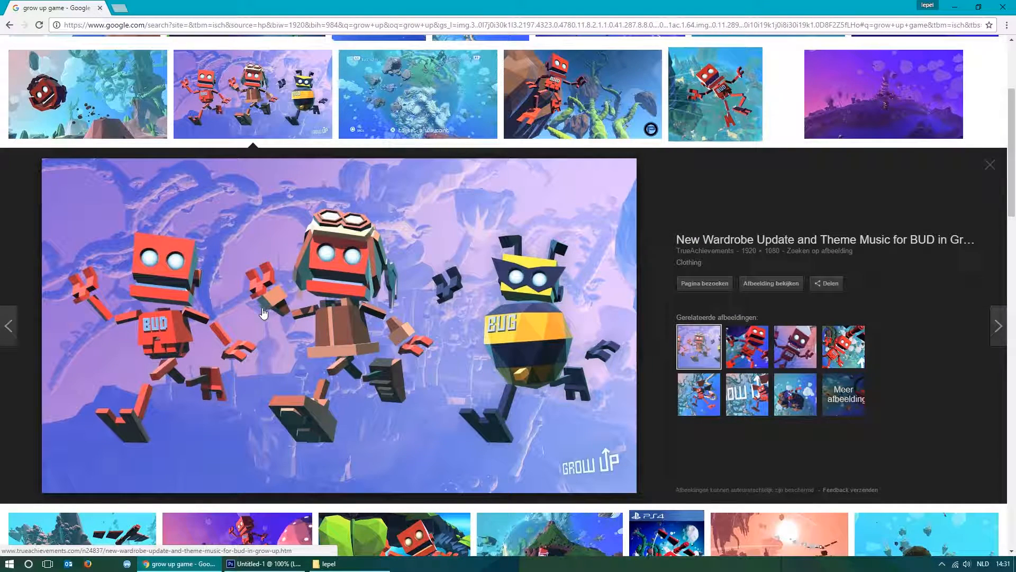
pyautogui.click(770, 285)
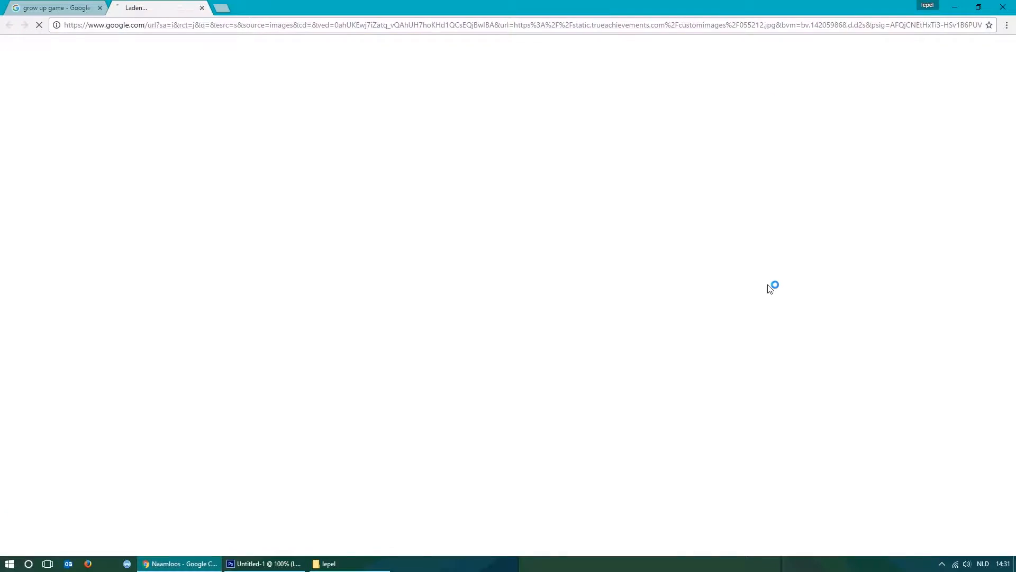
pyautogui.rightClick(603, 174)
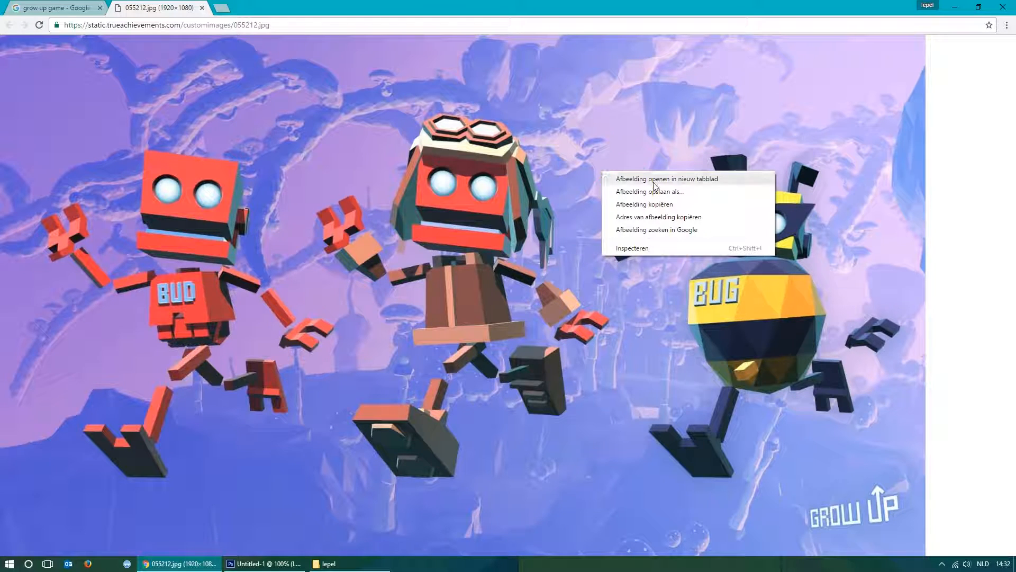
pyautogui.click(660, 205)
# Switch to Photoshop and create a new 1920 x 1080 pixel document from the Clipboard preset with white background contents.
pyautogui.click(264, 564)
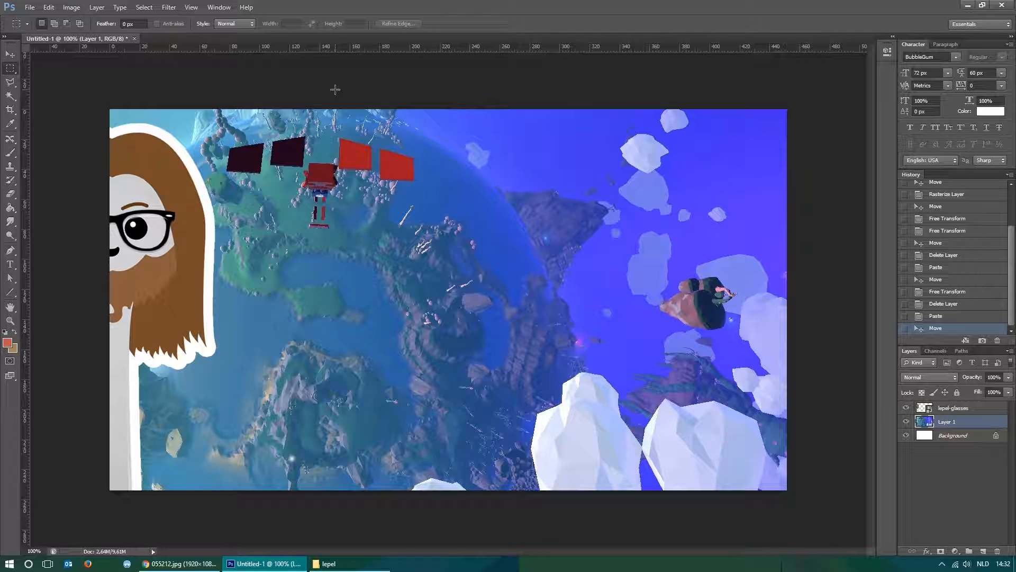
pyautogui.click(30, 7)
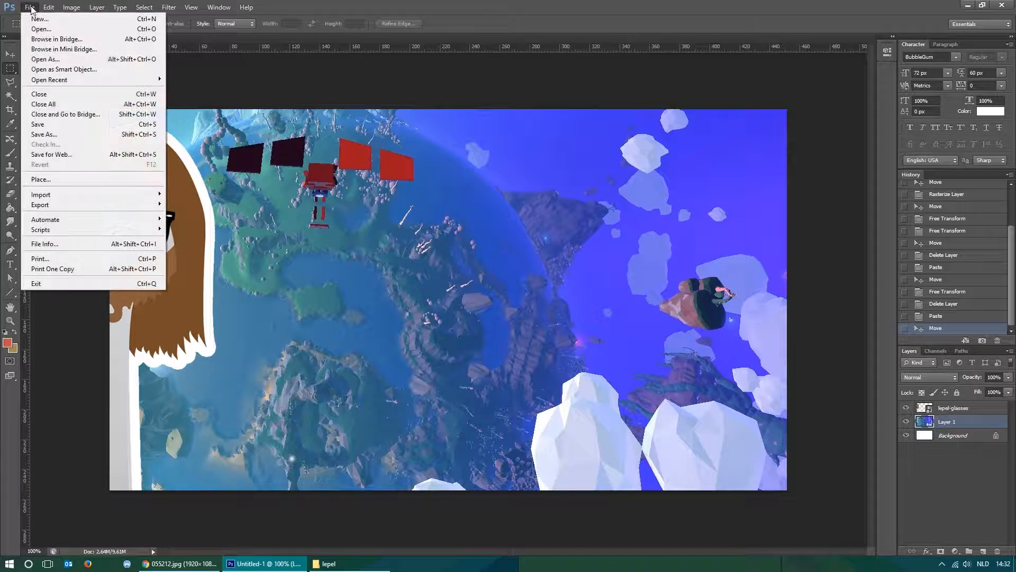
pyautogui.click(37, 20)
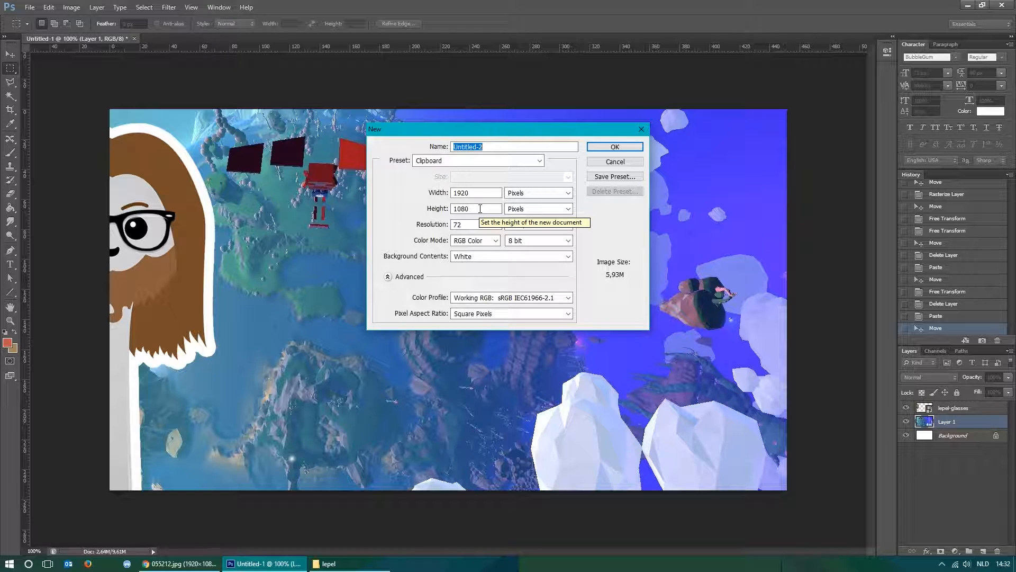
pyautogui.click(180, 564)
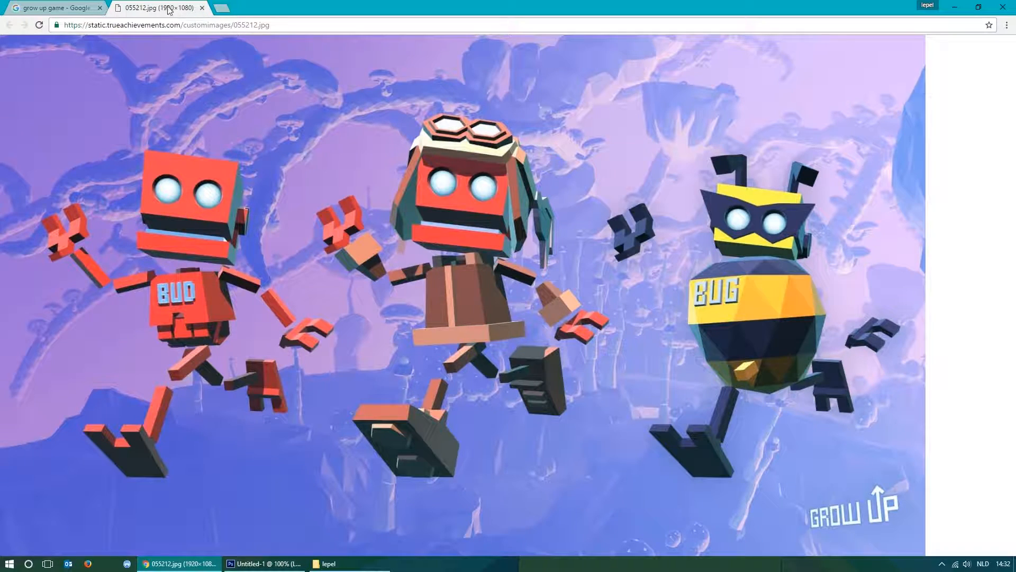
pyautogui.hotkey('alt', 'Tab')
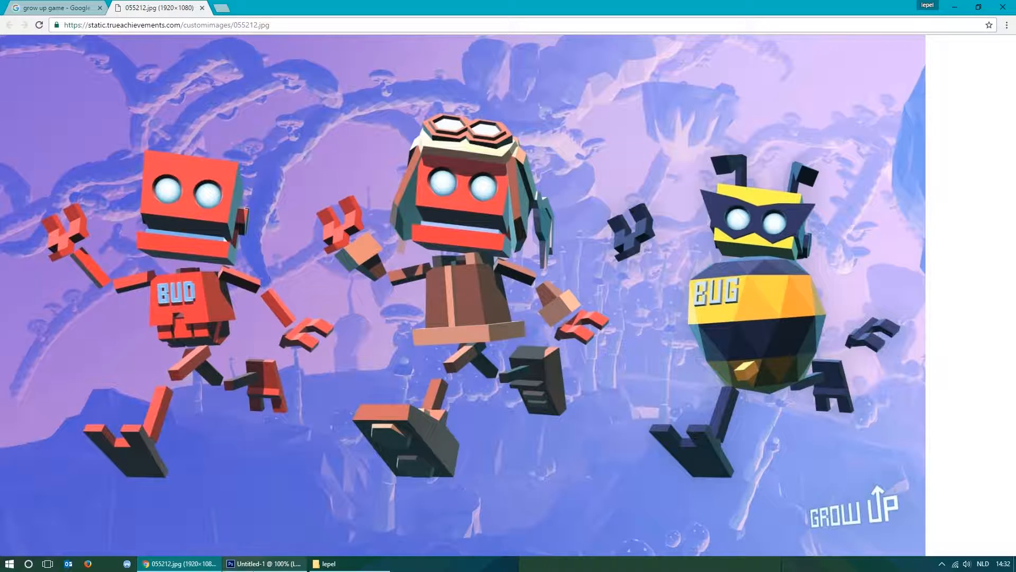
pyautogui.click(615, 147)
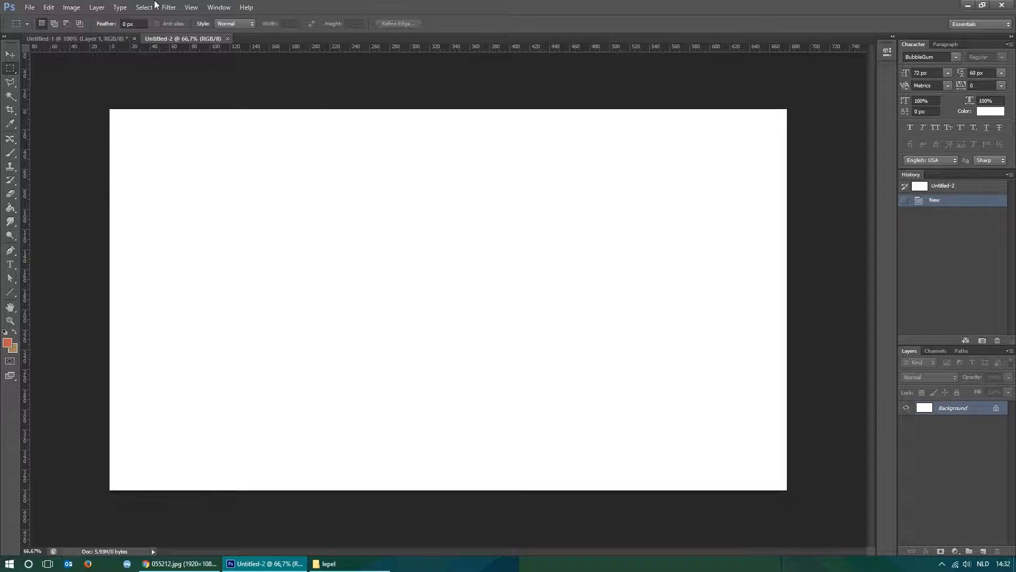
# Paste the copied image of the three running robots into the new document.
pyautogui.hotkey('ctrl', 'v')
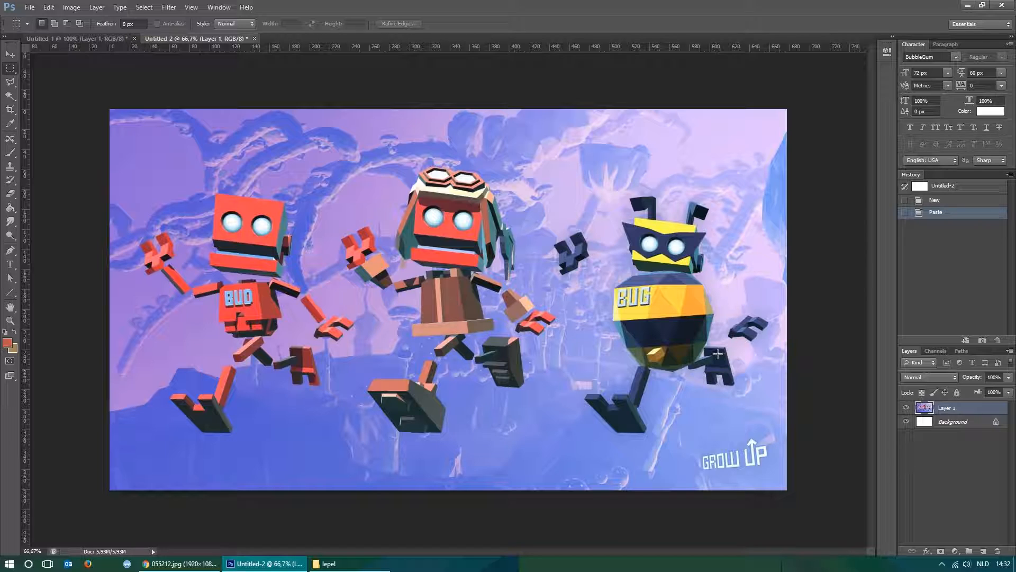
pyautogui.hotkey('ctrl', '+')
pyautogui.hotkey('ctrl', '+')
pyautogui.hotkey('ctrl', '+')
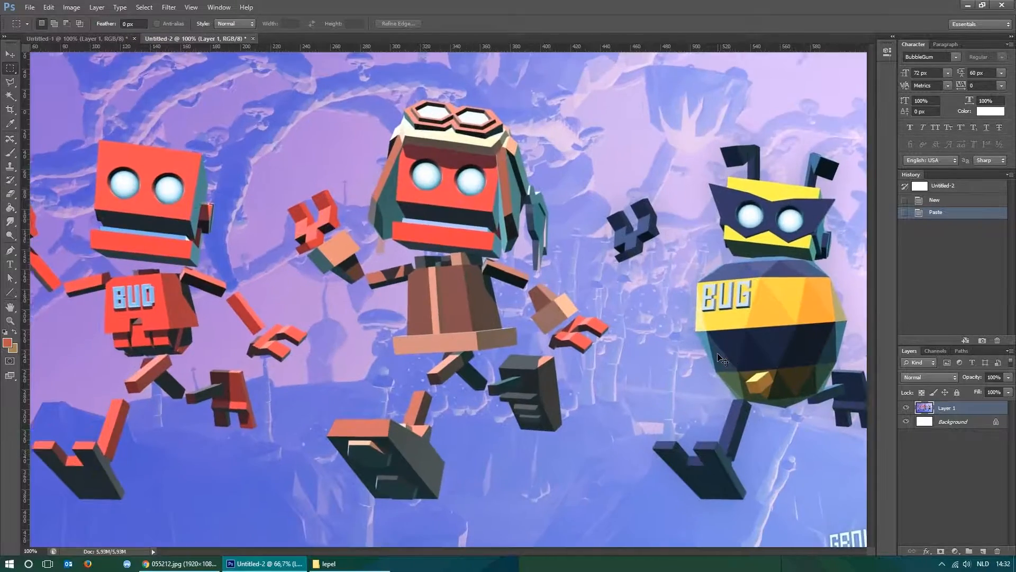
pyautogui.hotkey('ctrl', '+')
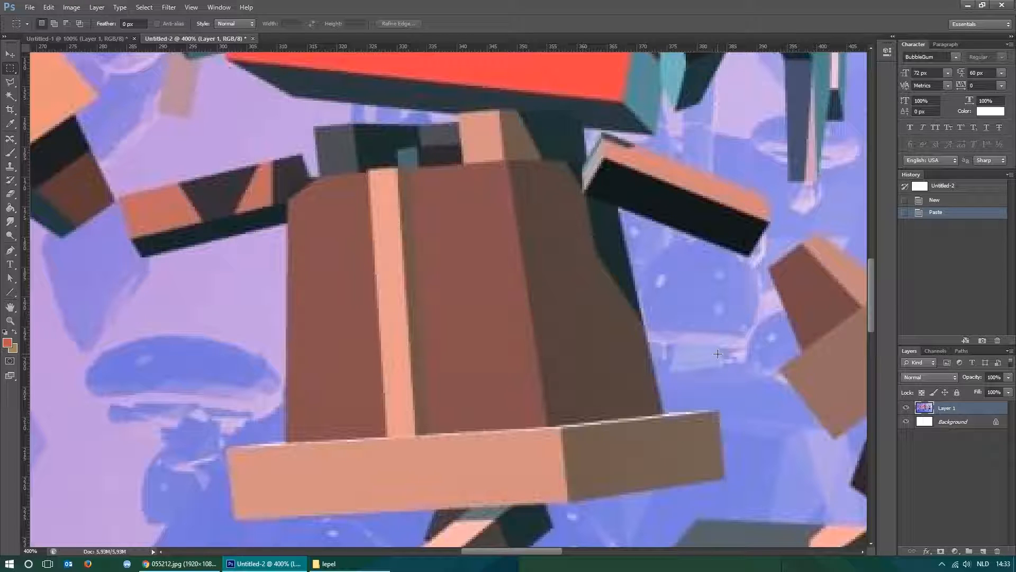
# Examine the outline of the yellow-and-black BUG robot closely, from its head and hands down to its feet.
pyautogui.moveTo(532, 552)
pyautogui.mouseDown()
pyautogui.moveTo(574, 554)
pyautogui.moveTo(542, 555)
pyautogui.mouseUp()
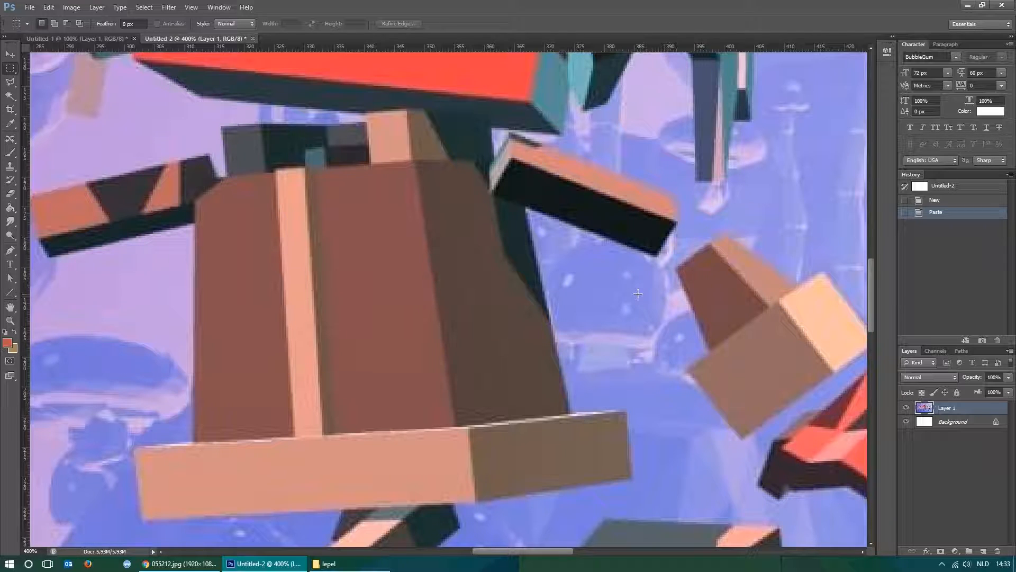
pyautogui.press('space')
pyautogui.moveTo(776, 332); pyautogui.dragTo(439, 297)
pyautogui.moveTo(756, 316); pyautogui.dragTo(370, 281)
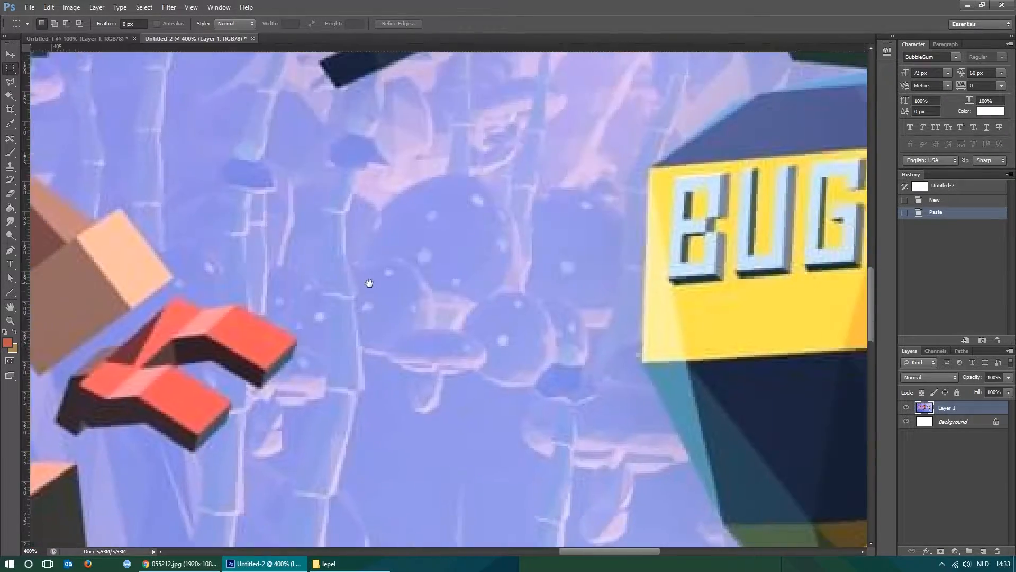
pyautogui.moveTo(699, 335); pyautogui.dragTo(473, 301)
pyautogui.moveTo(467, 406); pyautogui.dragTo(422, 242)
pyautogui.hotkey('ctrl', '-')
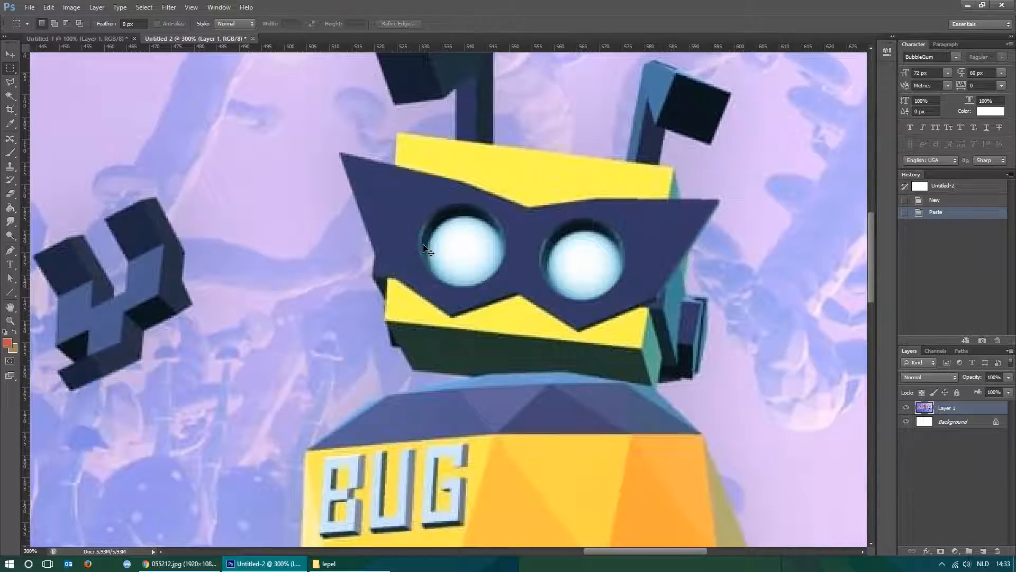
pyautogui.hotkey('ctrl', '-')
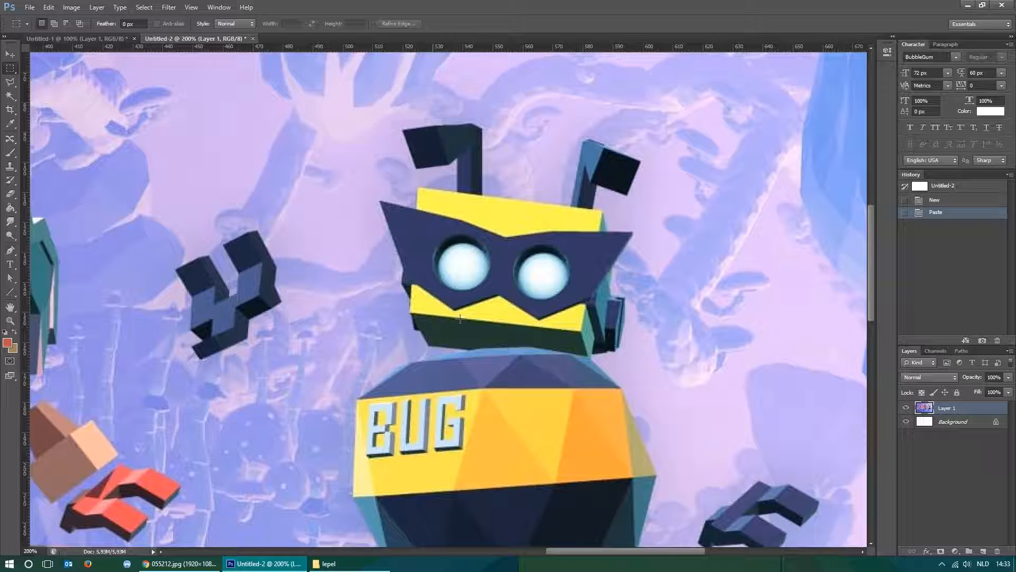
pyautogui.moveTo(522, 439); pyautogui.dragTo(522, 261)
pyautogui.moveTo(551, 339); pyautogui.dragTo(563, 256)
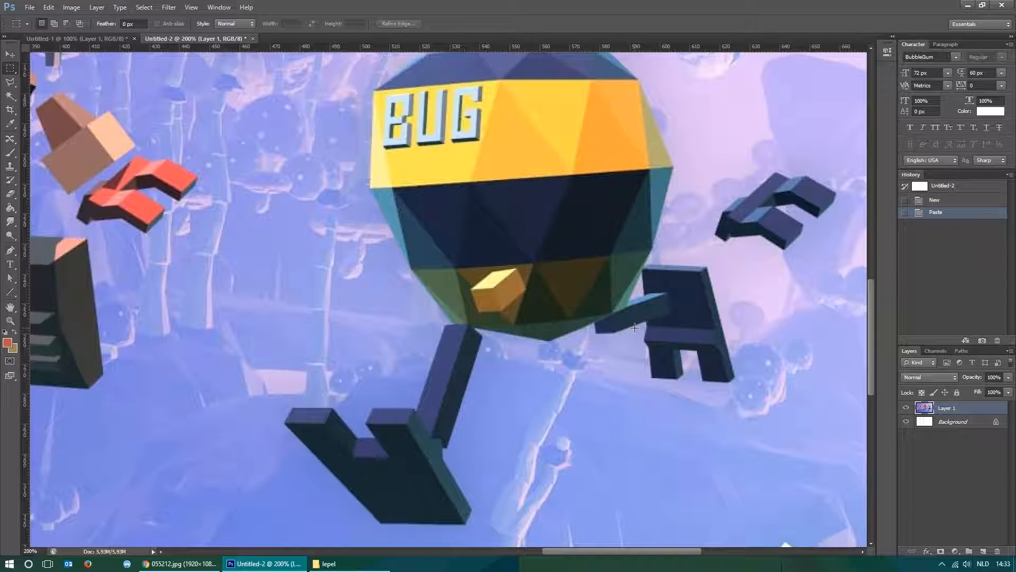
pyautogui.moveTo(577, 160); pyautogui.dragTo(546, 312)
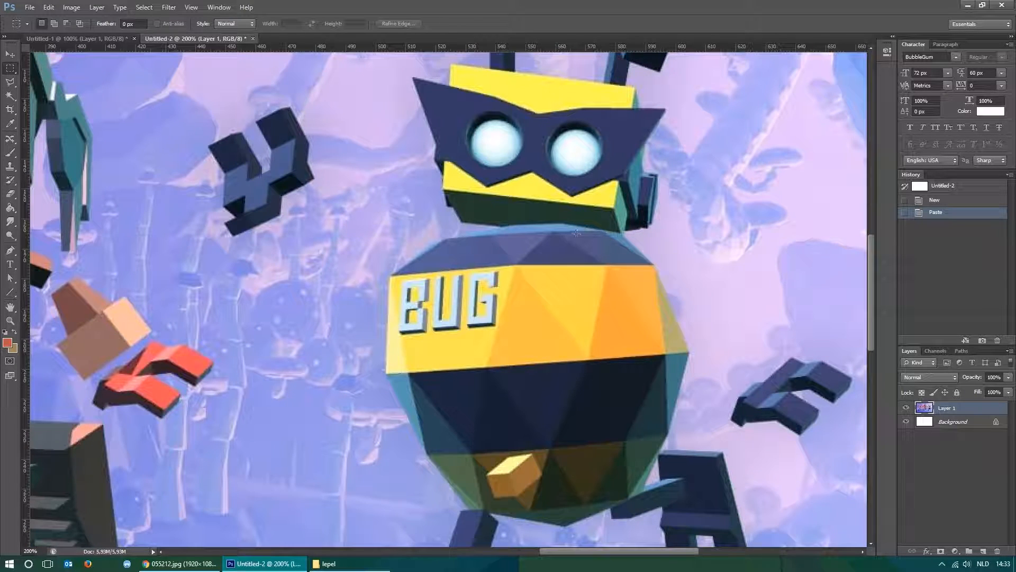
pyautogui.moveTo(548, 421); pyautogui.dragTo(555, 236)
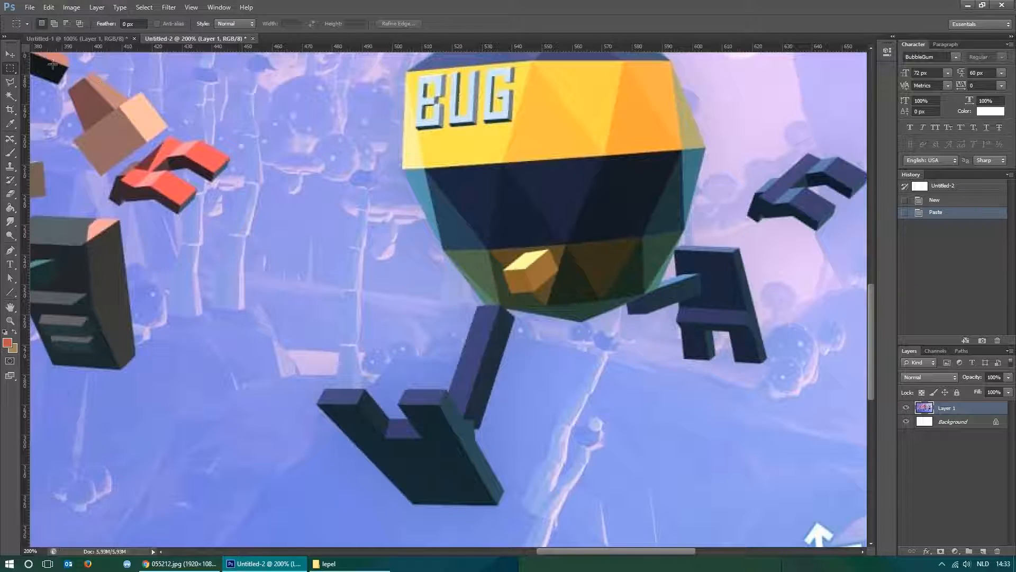
# Draw a round freehand test selection with the Lasso tool beside the BUG robot's body and deselect it.
pyautogui.click(10, 84)
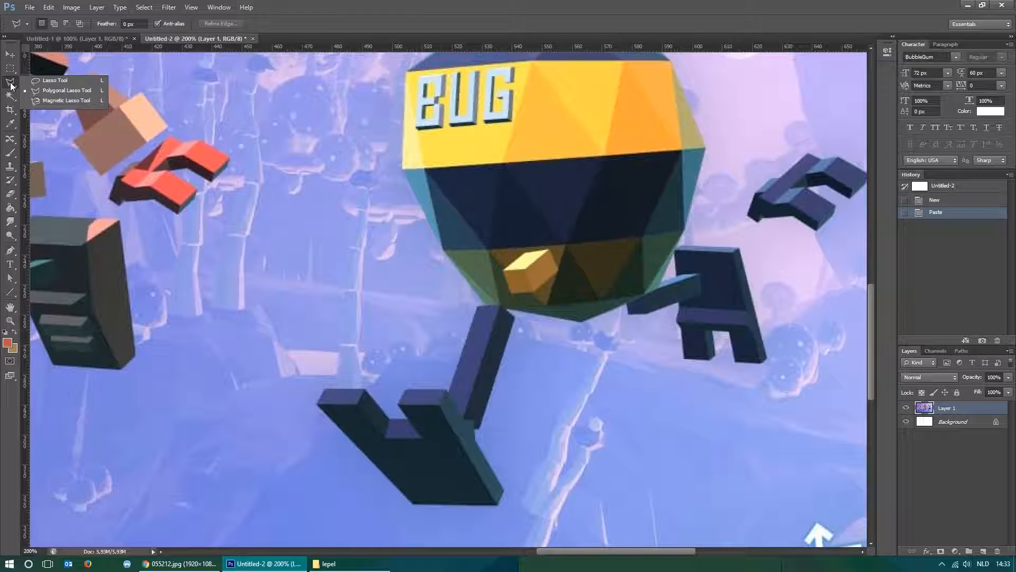
pyautogui.click(63, 80)
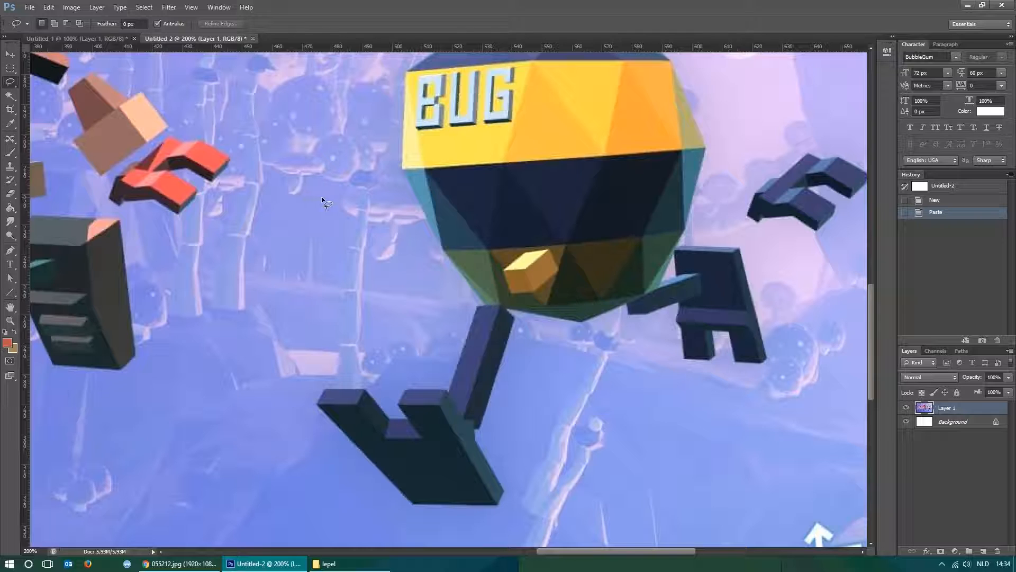
pyautogui.moveTo(321, 187)
pyautogui.mouseDown()
pyautogui.moveTo(291, 193)
pyautogui.moveTo(249, 230)
pyautogui.mouseUp()
pyautogui.moveTo(258, 316)
pyautogui.mouseDown()
pyautogui.moveTo(301, 342)
pyautogui.moveTo(360, 350)
pyautogui.moveTo(405, 308)
pyautogui.moveTo(414, 240)
pyautogui.mouseUp()
pyautogui.moveTo(311, 189); pyautogui.dragTo(316, 188)
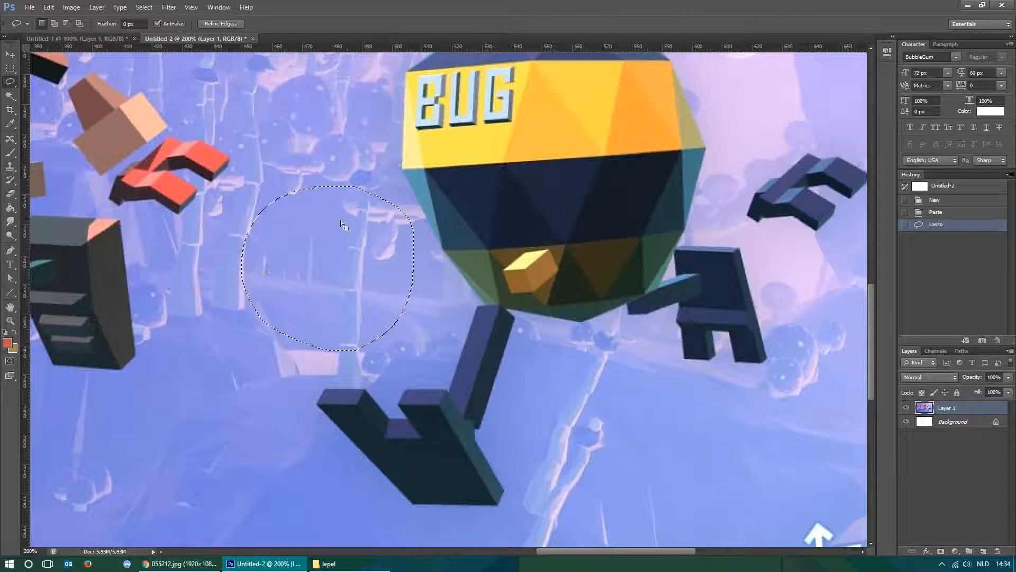
pyautogui.click(304, 135)
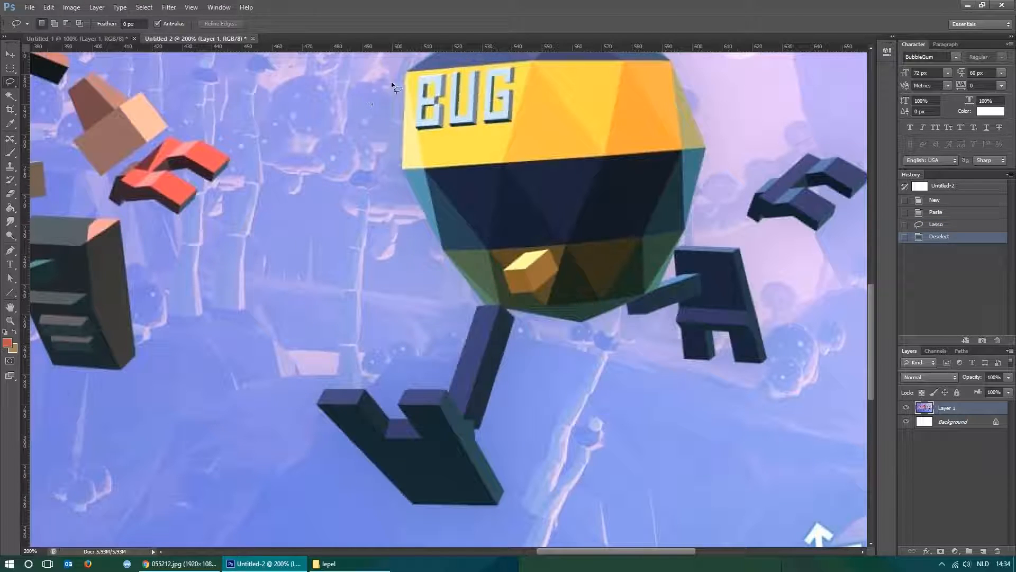
# Try tracing the BUG robot's body edge and front leg freehand with the Lasso tool, and clear the selection.
pyautogui.moveTo(406, 74); pyautogui.dragTo(405, 120)
pyautogui.moveTo(482, 303); pyautogui.dragTo(479, 307)
pyautogui.moveTo(453, 374); pyautogui.dragTo(446, 394)
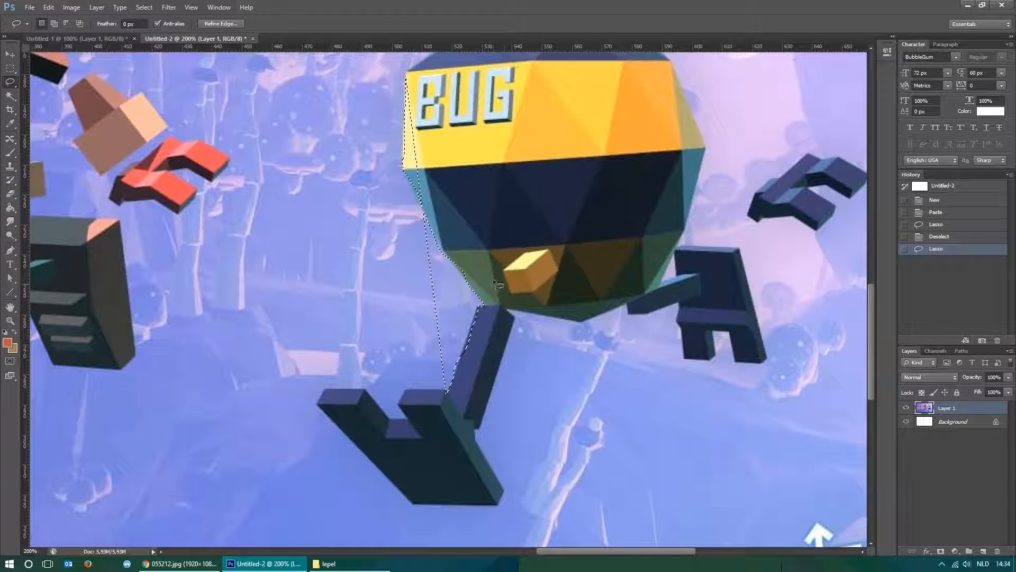
pyautogui.press('m')
pyautogui.click(333, 284)
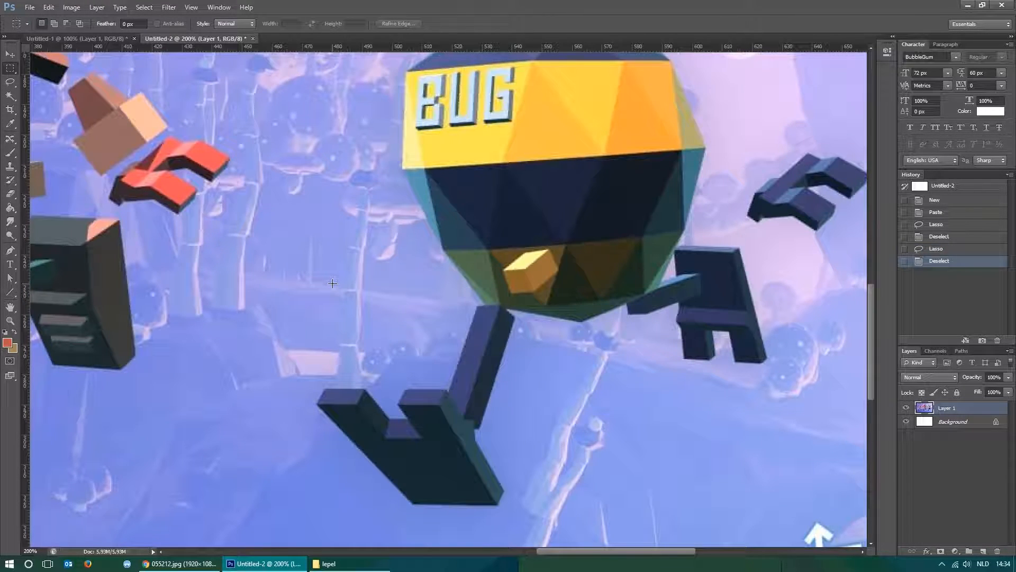
# Draw a straight-edged test selection with the Polygonal Lasso tool beside the BUG robot's body and deselect it.
pyautogui.click(10, 84)
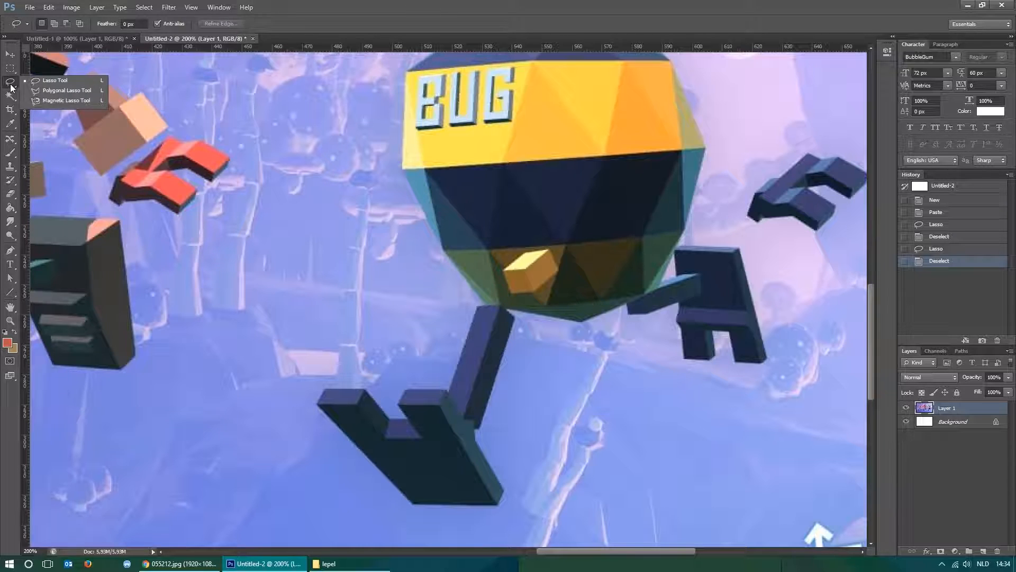
pyautogui.click(72, 91)
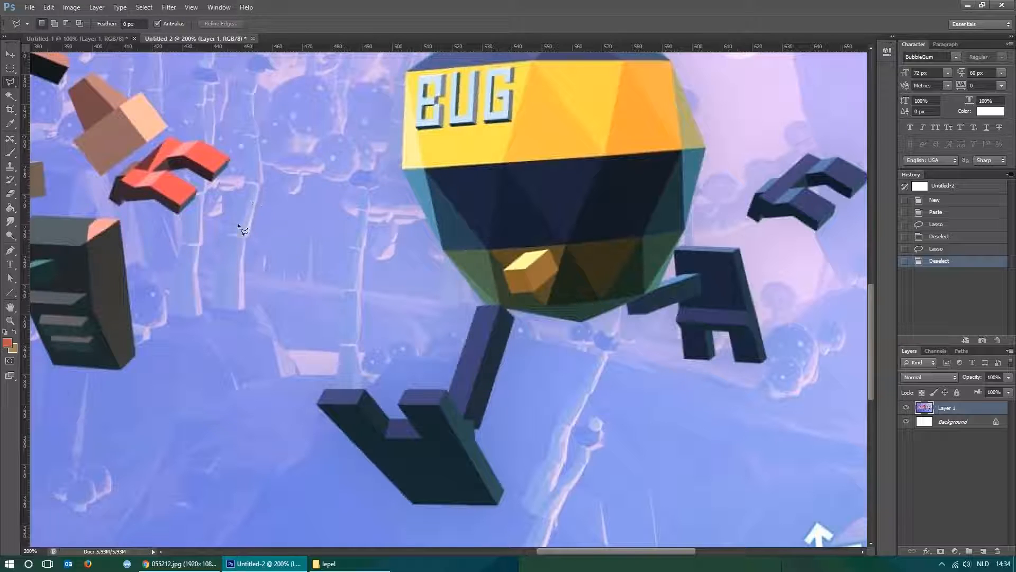
pyautogui.click(318, 139)
pyautogui.click(227, 244)
pyautogui.click(373, 328)
pyautogui.click(443, 267)
pyautogui.click(409, 166)
pyautogui.click(319, 138)
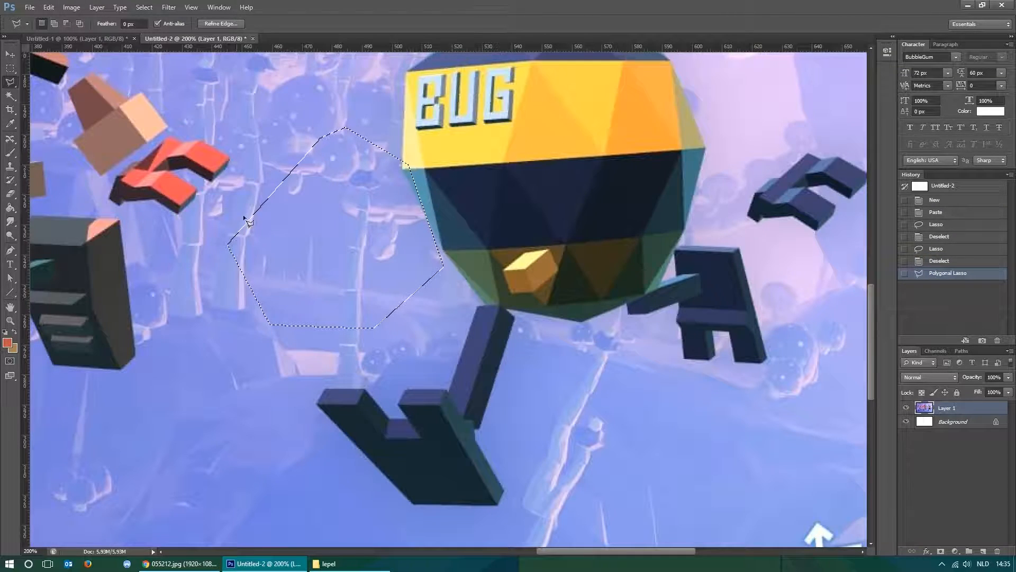
pyautogui.press('v')
pyautogui.moveTo(347, 269)
pyautogui.mouseDown()
pyautogui.moveTo(236, 249)
pyautogui.moveTo(239, 273)
pyautogui.moveTo(379, 321)
pyautogui.mouseUp()
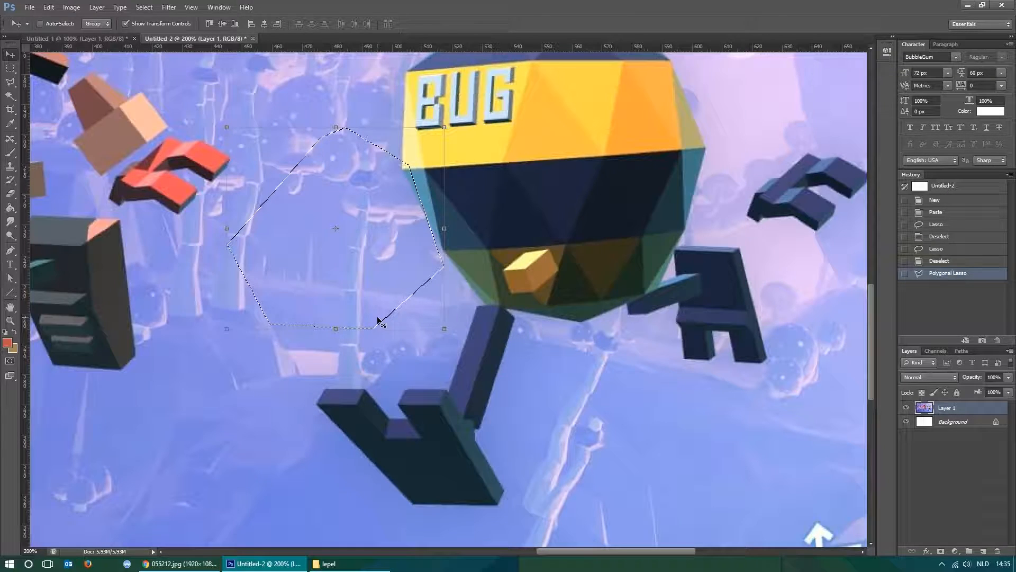
pyautogui.press('m')
pyautogui.hotkey('ctrl', 'd')
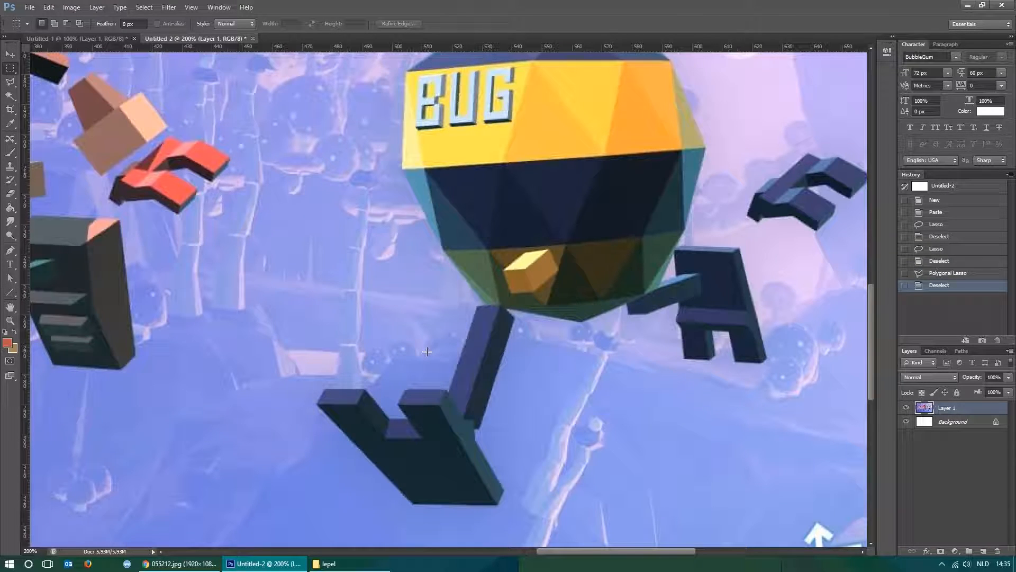
# Cycle through the lasso variants and activate the Magnetic Lasso tool near the BUG robot's front foot.
pyautogui.hotkey('ctrl', '+')
pyautogui.moveTo(407, 388); pyautogui.dragTo(418, 199)
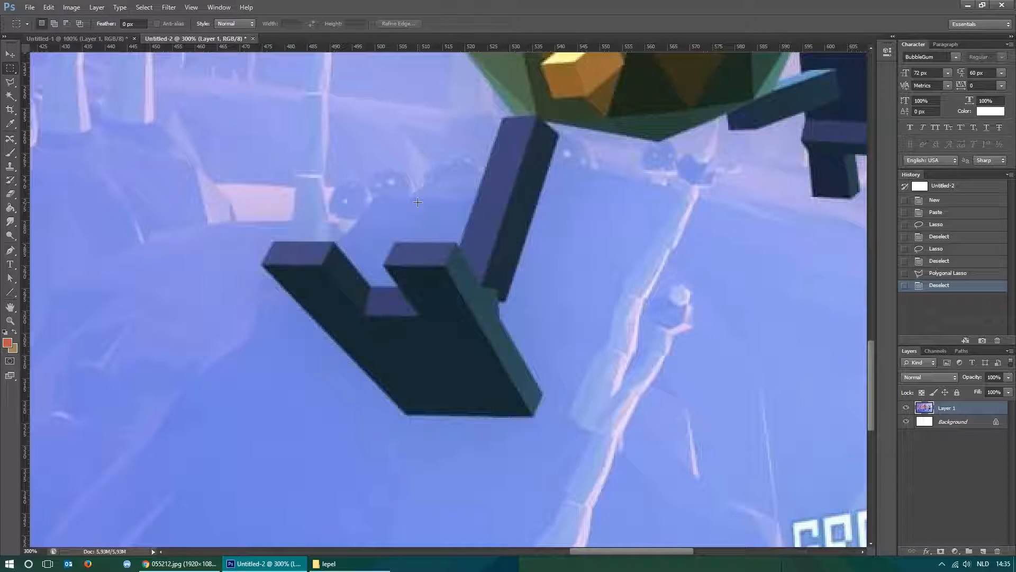
pyautogui.click(12, 84)
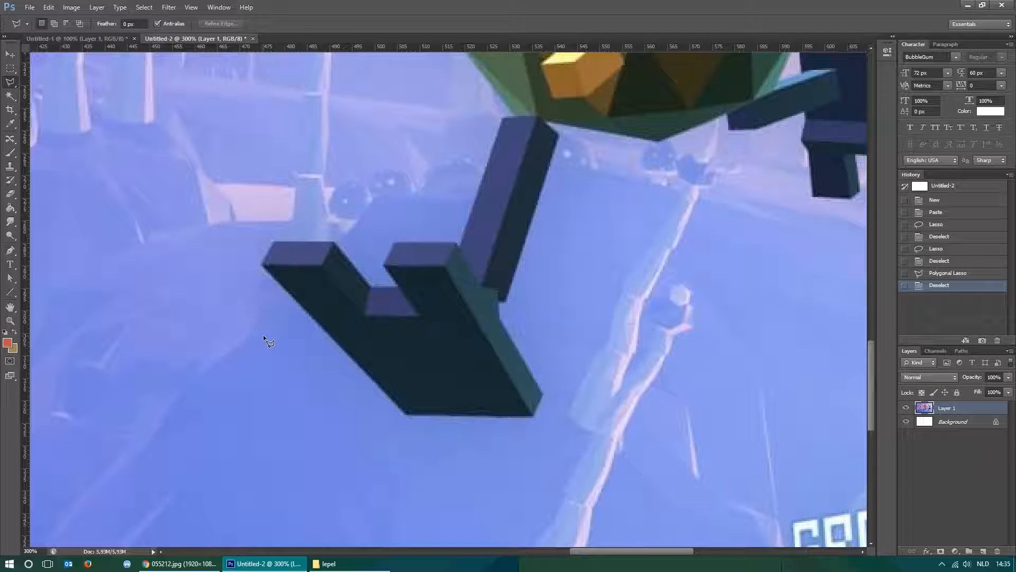
pyautogui.hotkey('shift', 'l')
pyautogui.hotkey('shift', 'l')
pyautogui.hotkey('shift', 'l')
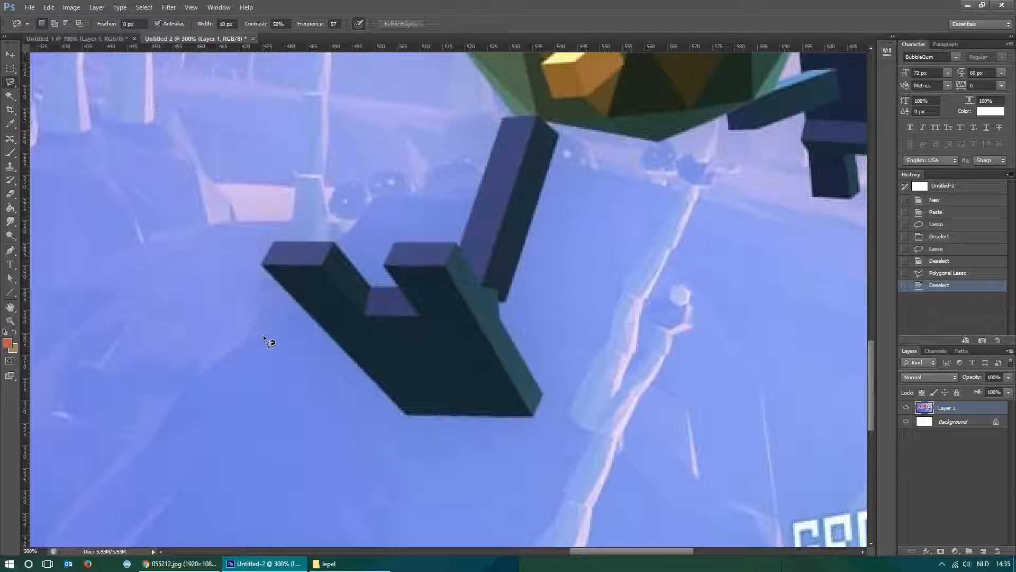
pyautogui.hotkey('shift', 'l')
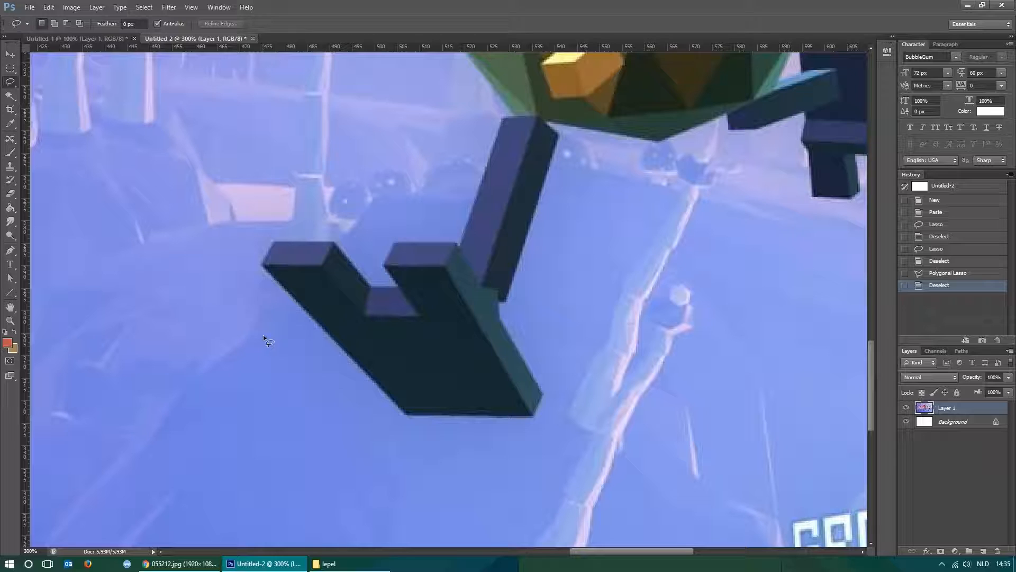
pyautogui.hotkey('shift', 'l')
pyautogui.hotkey('shift', 'l')
pyautogui.rightClick(10, 82)
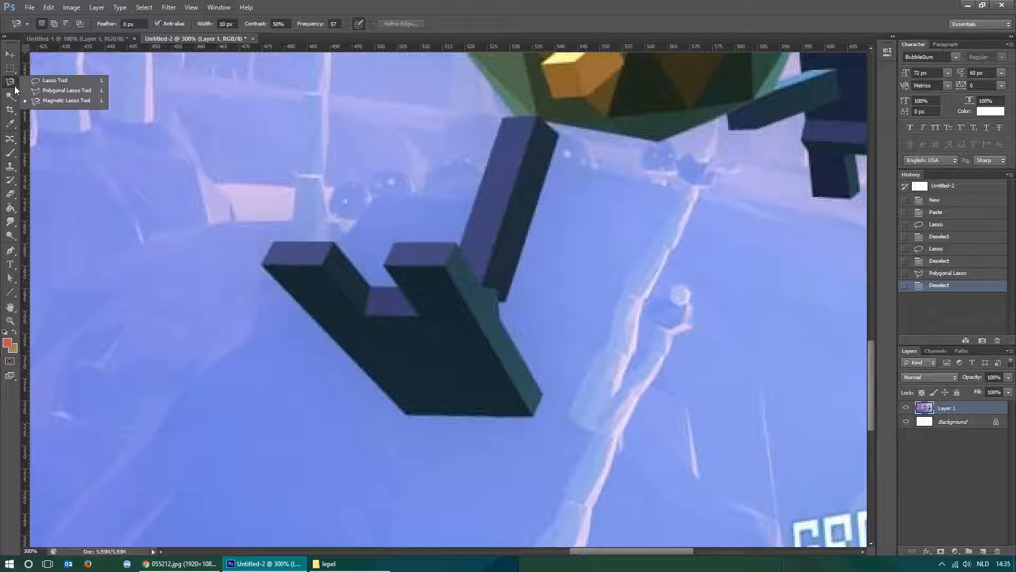
pyautogui.click(79, 102)
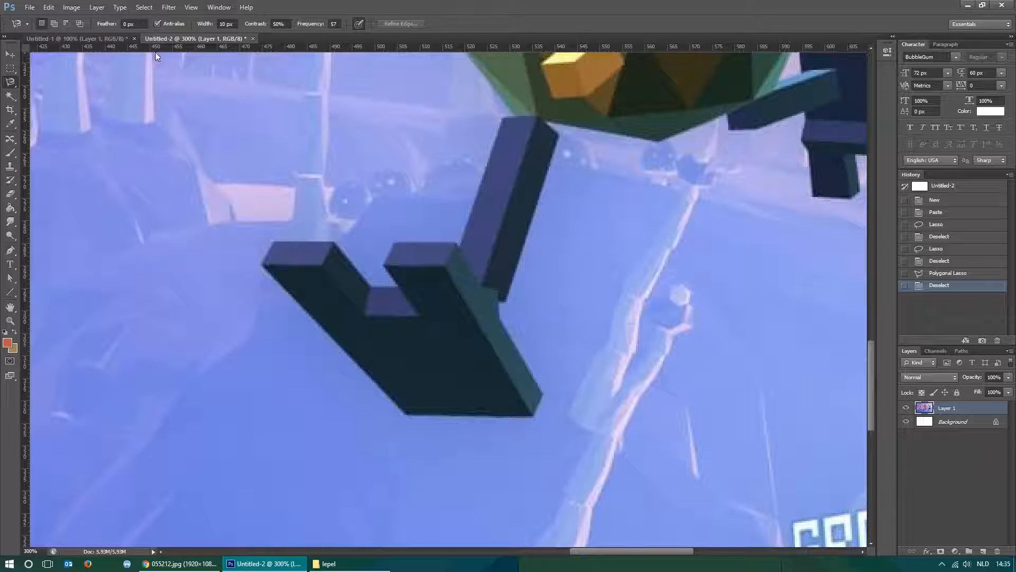
# Try tracing the BUG robot's front foot with the Magnetic Lasso, remove its anchor points, and revert the accidental layer deletion.
pyautogui.click(404, 414)
pyautogui.press('BackSpace')
pyautogui.press('BackSpace')
pyautogui.press('BackSpace')
pyautogui.press('BackSpace')
pyautogui.press('BackSpace')
pyautogui.press('BackSpace')
pyautogui.press('BackSpace')
pyautogui.press('BackSpace')
pyautogui.press('BackSpace')
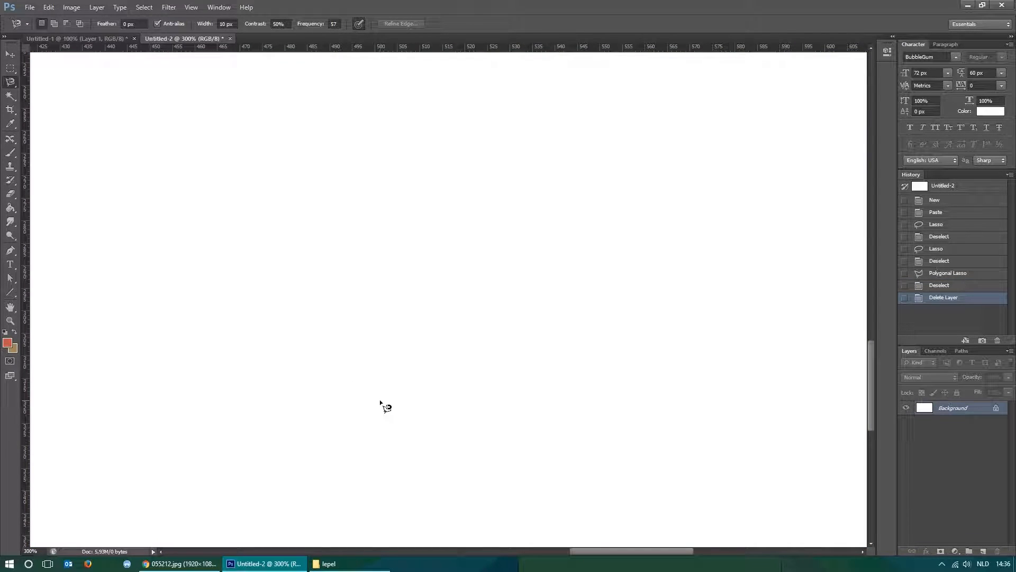
pyautogui.click(946, 285)
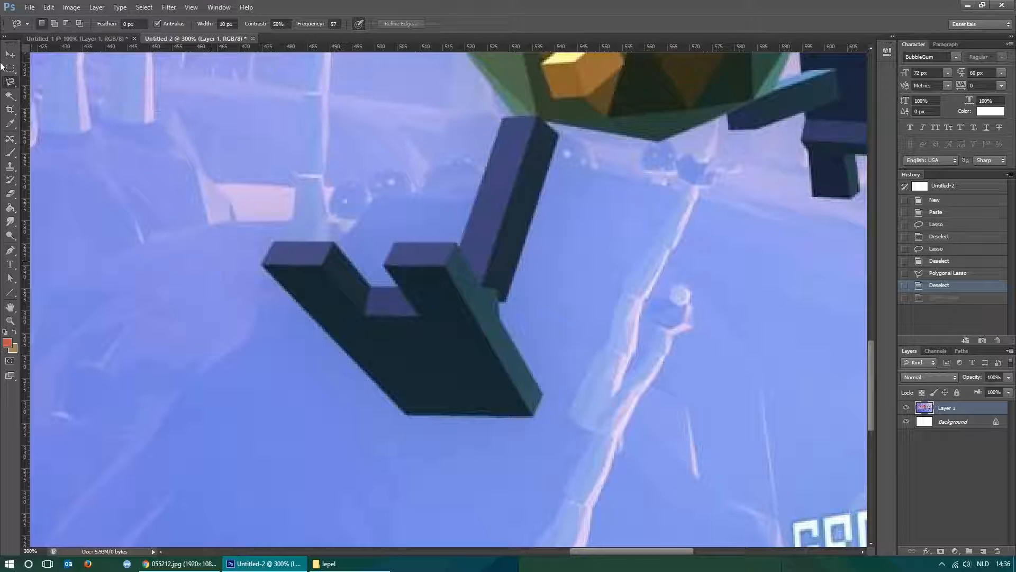
# Start a Polygonal Lasso outline at the BUG robot's front foot, tracing around its toes and up the front leg.
pyautogui.click(19, 82)
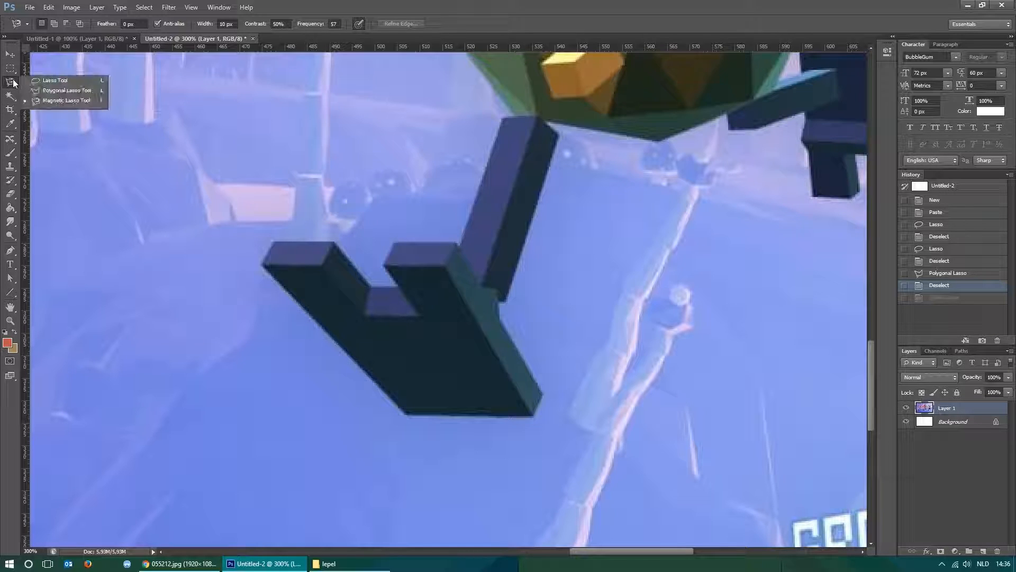
pyautogui.click(63, 93)
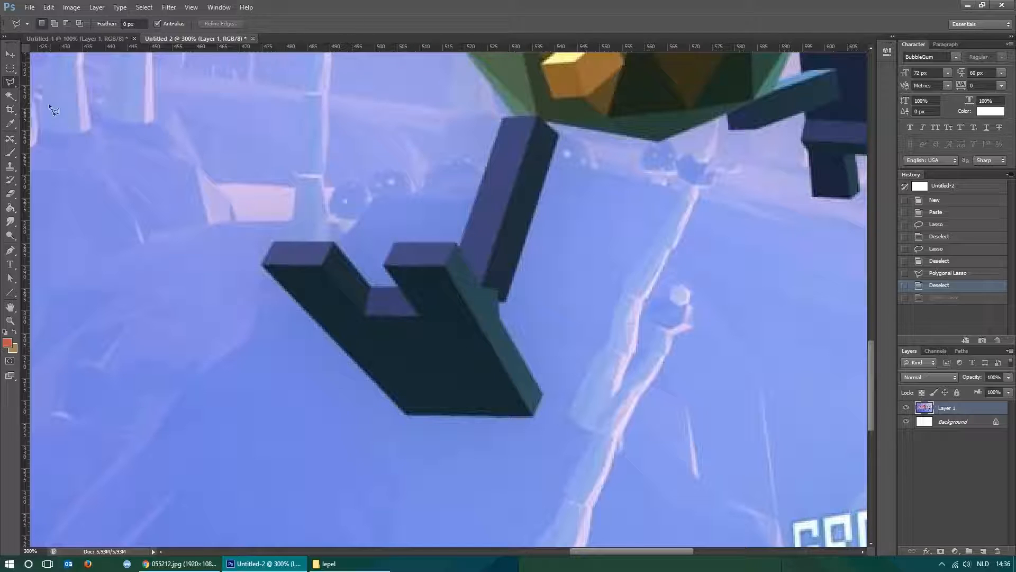
pyautogui.click(11, 82)
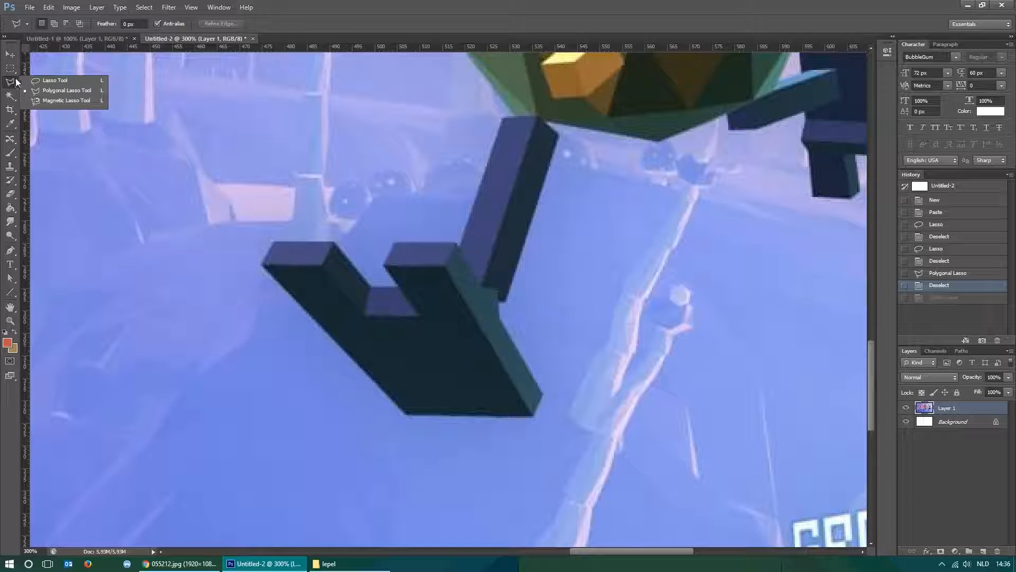
pyautogui.click(53, 92)
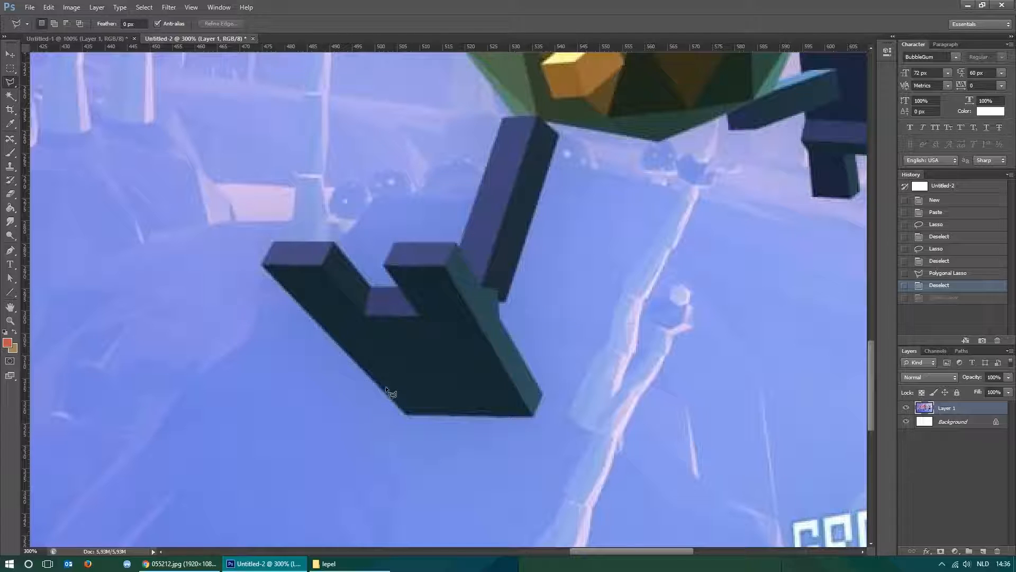
pyautogui.click(406, 415)
pyautogui.click(272, 240)
pyautogui.click(333, 242)
pyautogui.click(370, 286)
pyautogui.click(398, 285)
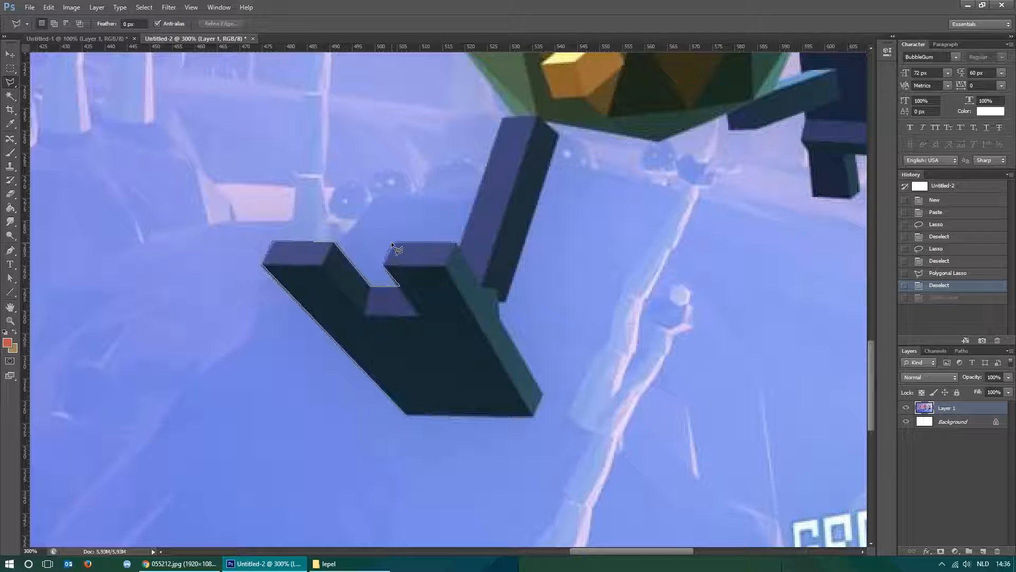
pyautogui.click(394, 243)
pyautogui.click(457, 243)
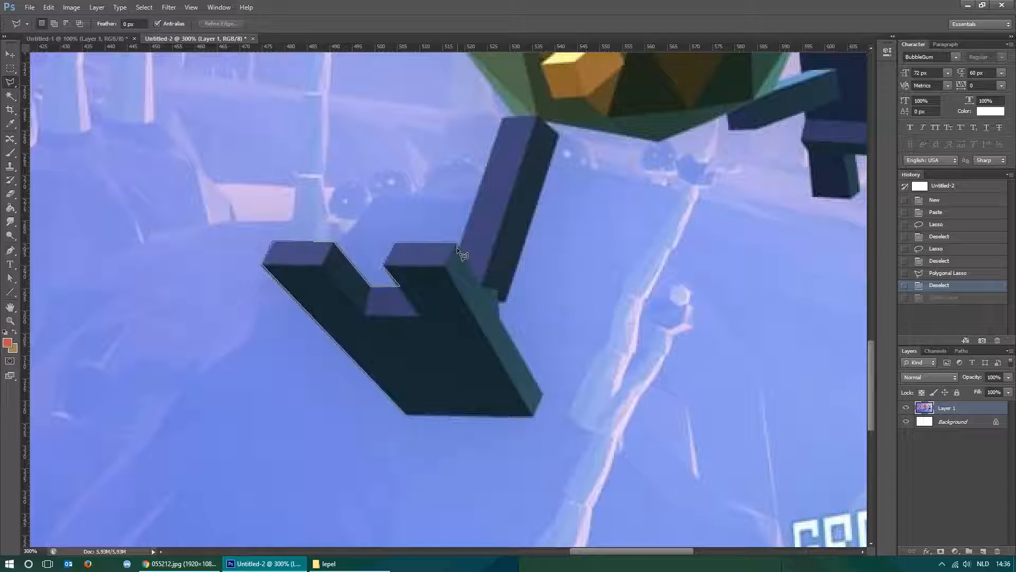
pyautogui.click(515, 116)
# Continue the Polygonal Lasso outline from the front leg up the body's BUG-lettered side to the underside of the head.
pyautogui.scroll(5, 508, 238)
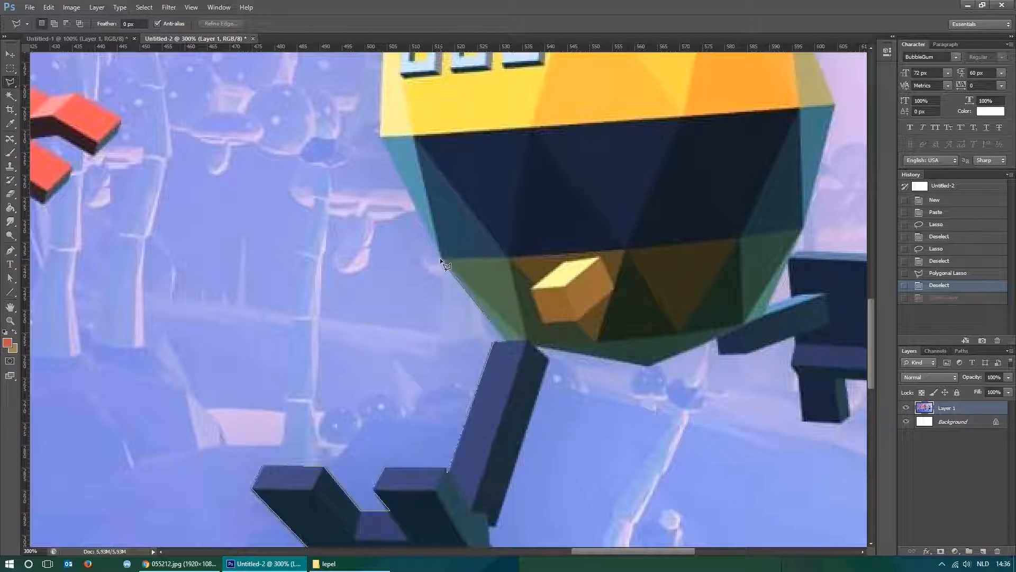
pyautogui.moveTo(475, 212); pyautogui.dragTo(505, 293)
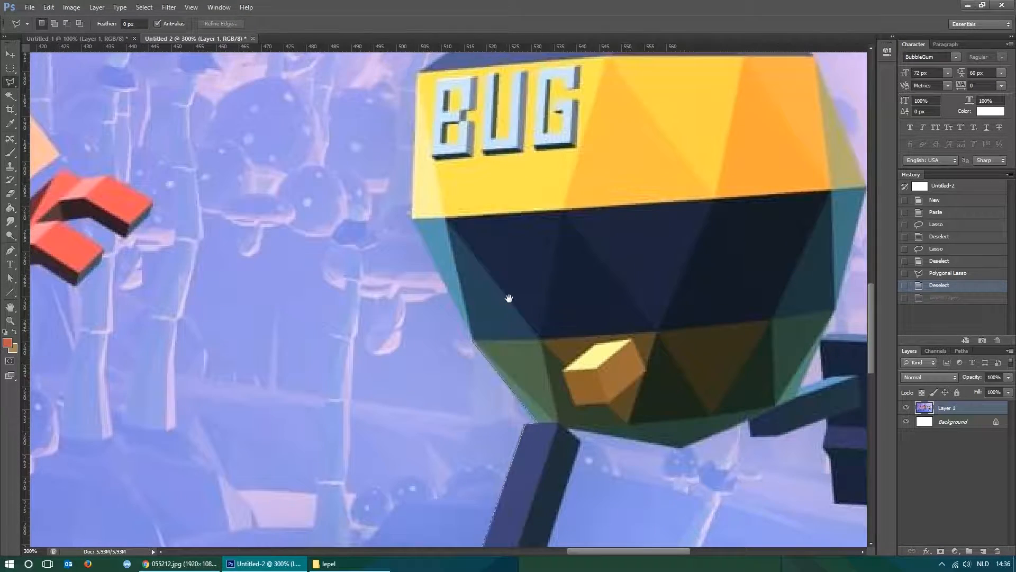
pyautogui.click(411, 218)
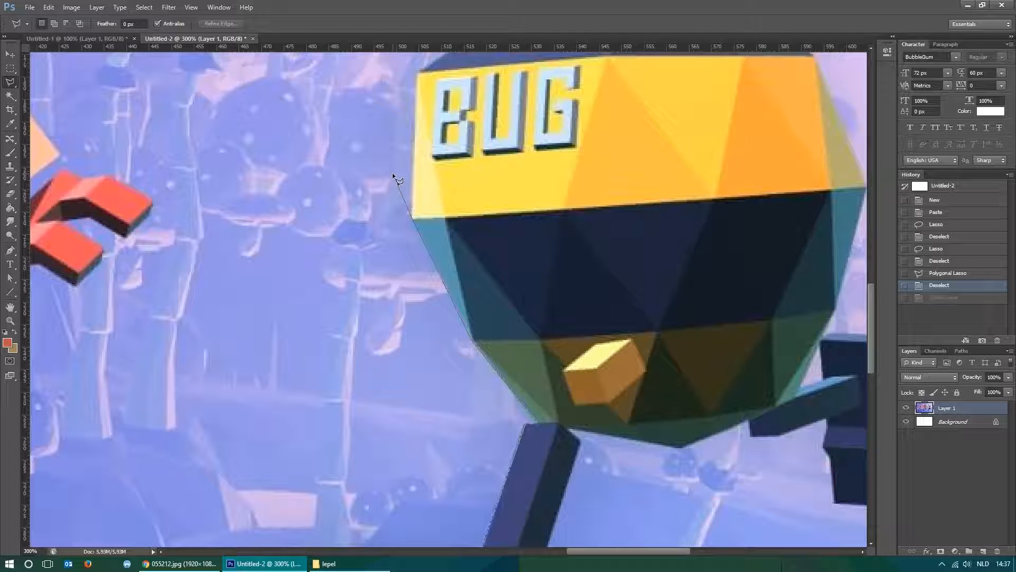
pyautogui.moveTo(468, 108); pyautogui.dragTo(450, 322)
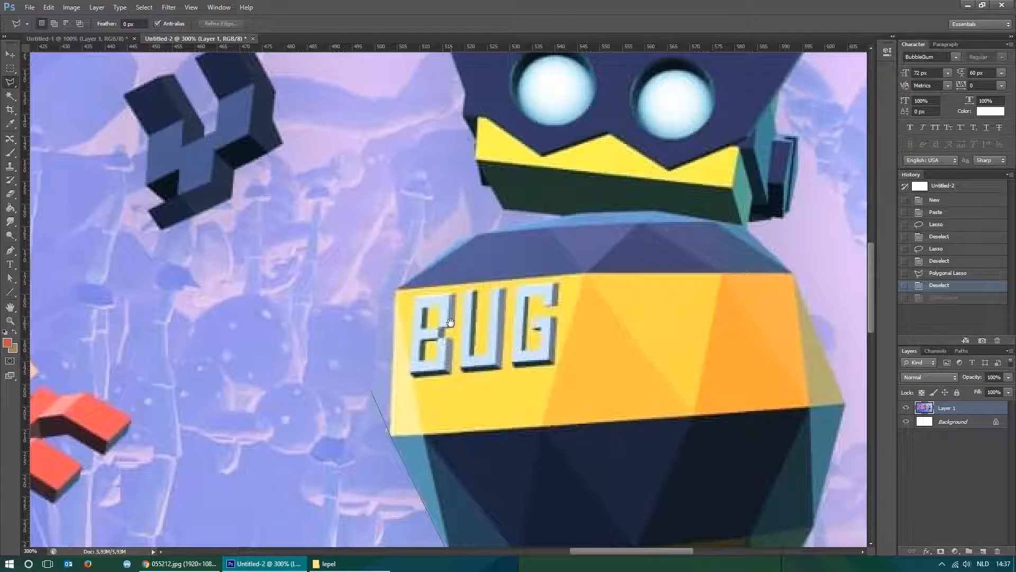
pyautogui.click(391, 434)
pyautogui.click(344, 293)
pyautogui.press('BackSpace')
pyautogui.click(396, 290)
pyautogui.click(480, 234)
pyautogui.click(501, 209)
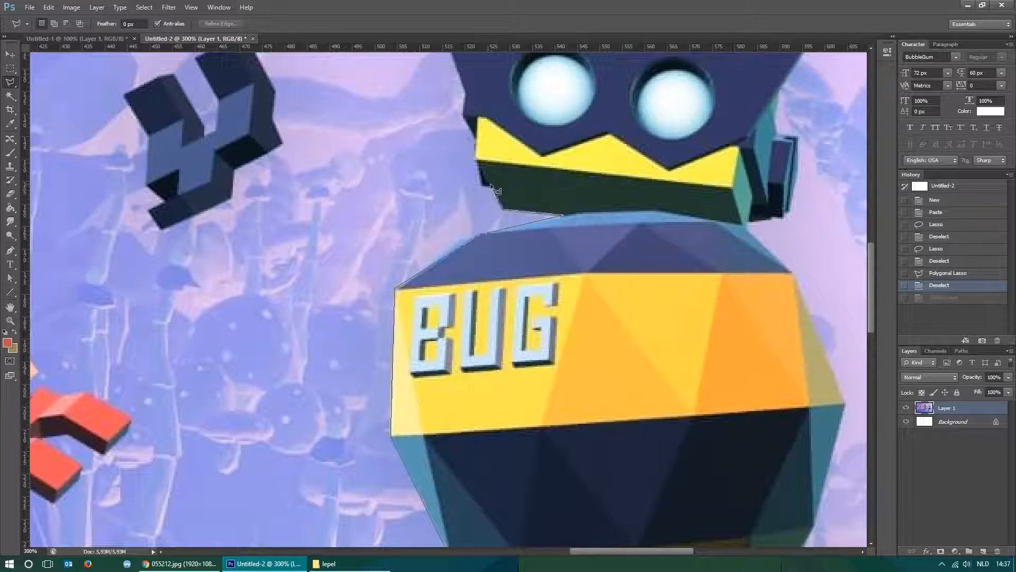
# Extend the outline up the near side of the head, around the mask's tip and along the head's top to the first antenna.
pyautogui.click(476, 159)
pyautogui.click(475, 134)
pyautogui.moveTo(477, 104); pyautogui.dragTo(461, 393)
pyautogui.click(415, 277)
pyautogui.click(469, 292)
pyautogui.click(470, 258)
pyautogui.click(529, 264)
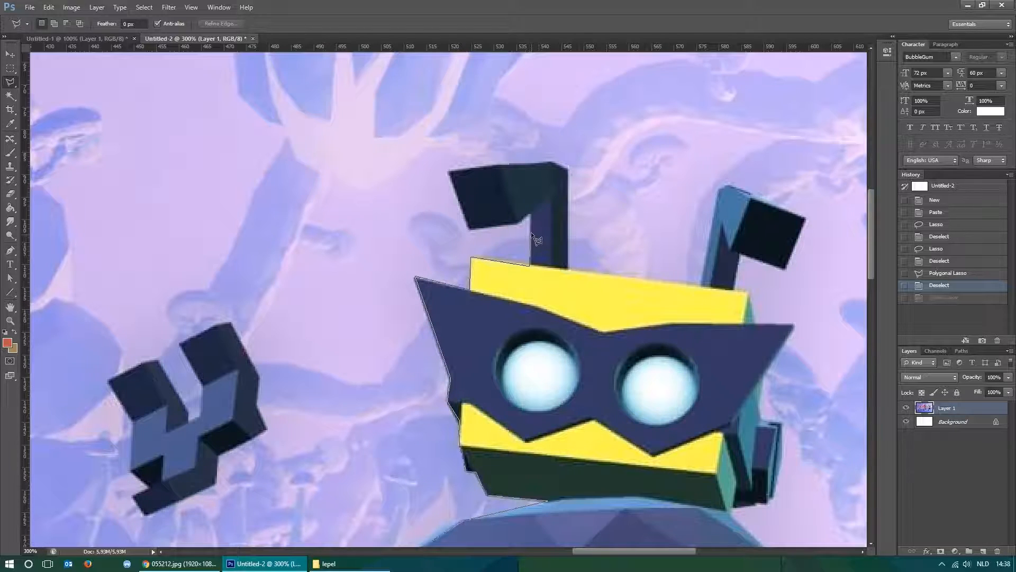
# Trace the outline around the BUG robot's first antenna and back down to the top of the head.
pyautogui.click(528, 217)
pyautogui.click(470, 228)
pyautogui.click(448, 171)
pyautogui.click(553, 162)
pyautogui.click(568, 170)
pyautogui.click(569, 269)
# Carry the outline along the head's top, around the second antenna and out to the mask's far tip.
pyautogui.click(701, 286)
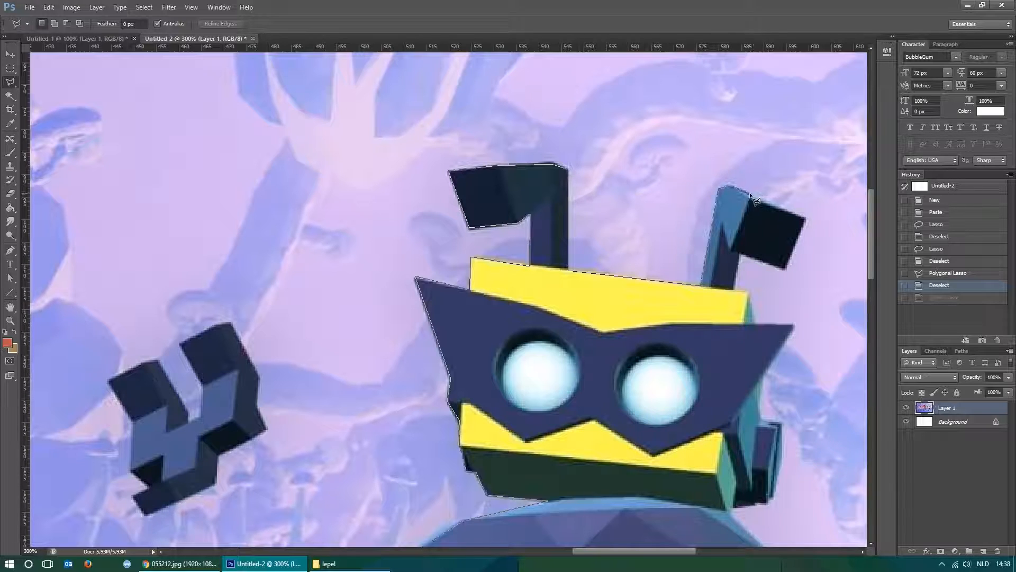
pyautogui.click(805, 218)
pyautogui.click(786, 268)
pyautogui.click(738, 253)
pyautogui.click(748, 291)
pyautogui.click(755, 323)
pyautogui.moveTo(794, 322); pyautogui.dragTo(687, 130)
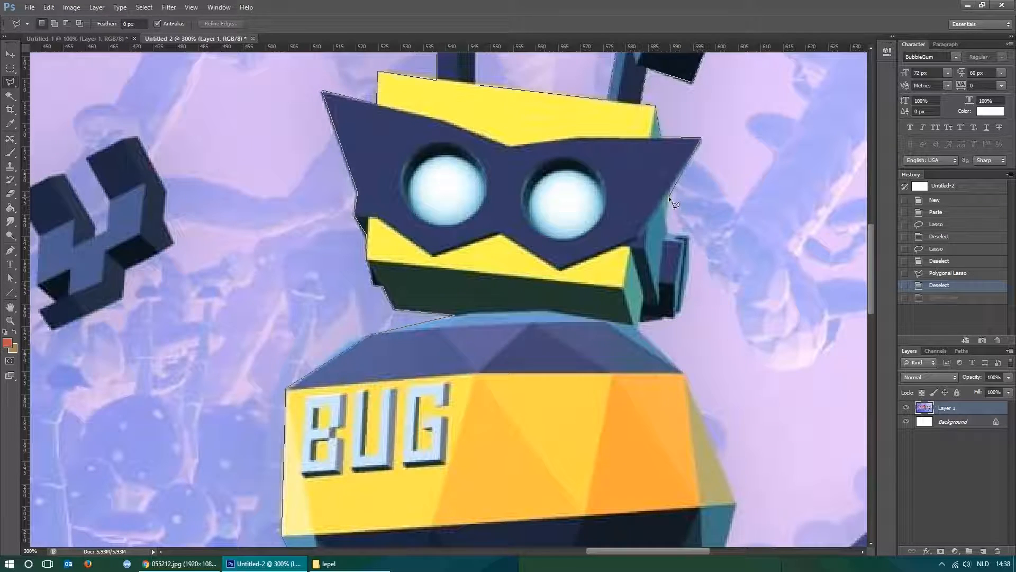
# Trace the outline around the ear piece behind the mask and down the body's far side to its widest corner.
pyautogui.click(667, 232)
pyautogui.click(689, 272)
pyautogui.click(680, 314)
pyautogui.click(638, 326)
pyautogui.moveTo(686, 383)
pyautogui.mouseDown()
pyautogui.moveTo(561, 234)
pyautogui.moveTo(541, 193)
pyautogui.mouseUp()
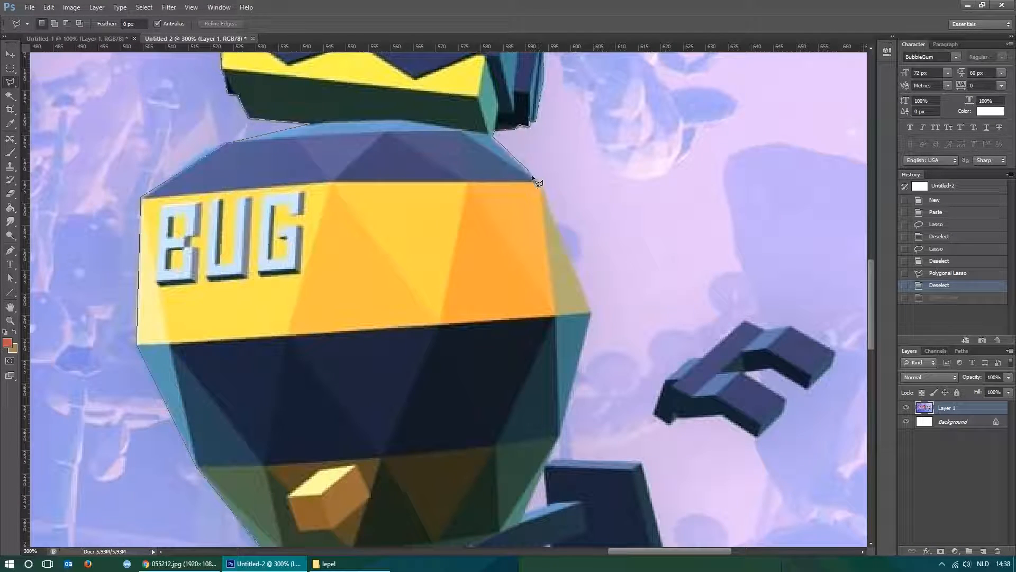
pyautogui.click(538, 180)
pyautogui.click(591, 310)
# Continue the outline down the lower body onto the rear leg and along the outer edge of the rear foot.
pyautogui.moveTo(620, 284); pyautogui.dragTo(689, 44)
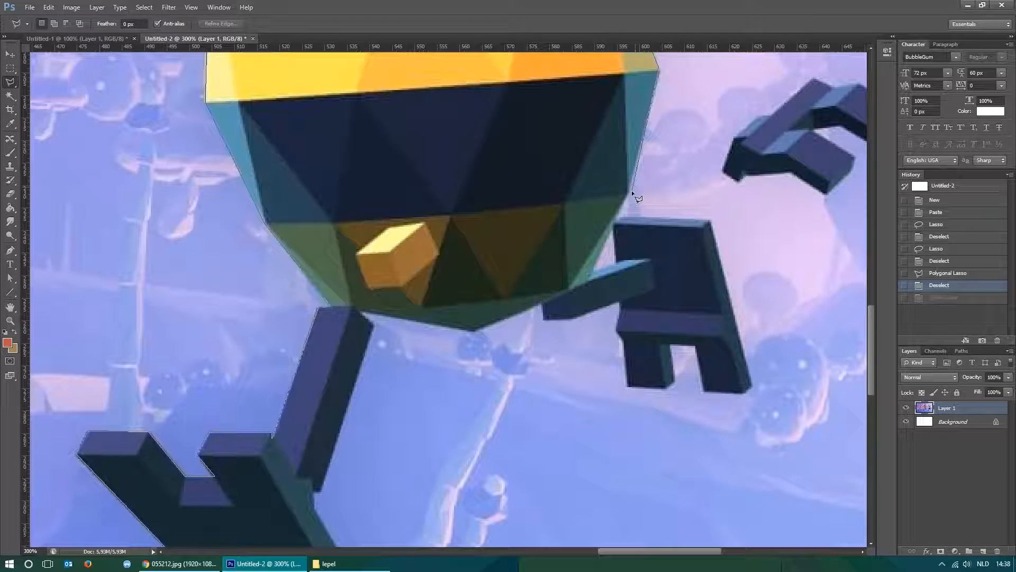
pyautogui.click(628, 192)
pyautogui.click(593, 268)
pyautogui.click(615, 262)
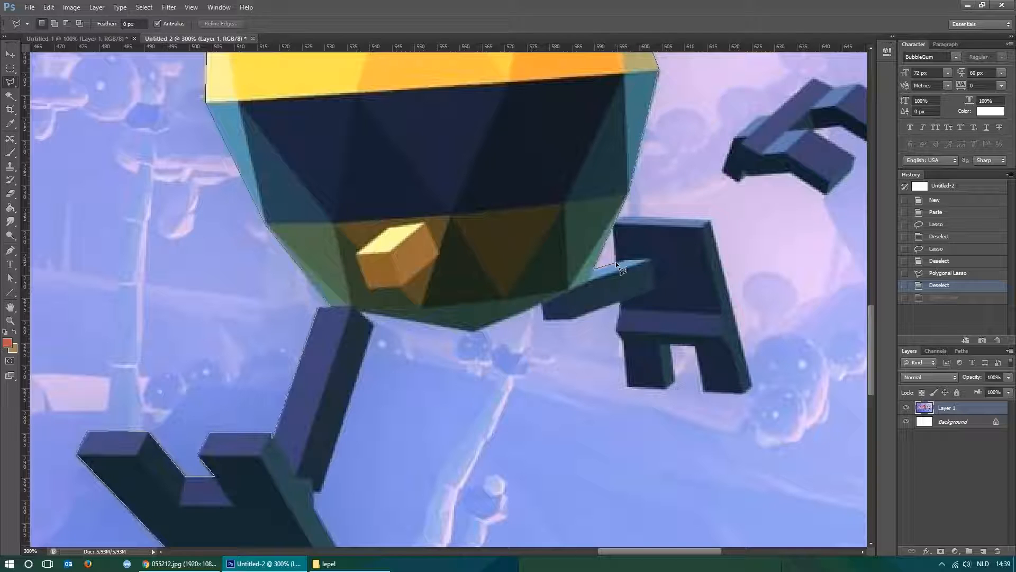
pyautogui.click(621, 215)
pyautogui.click(710, 222)
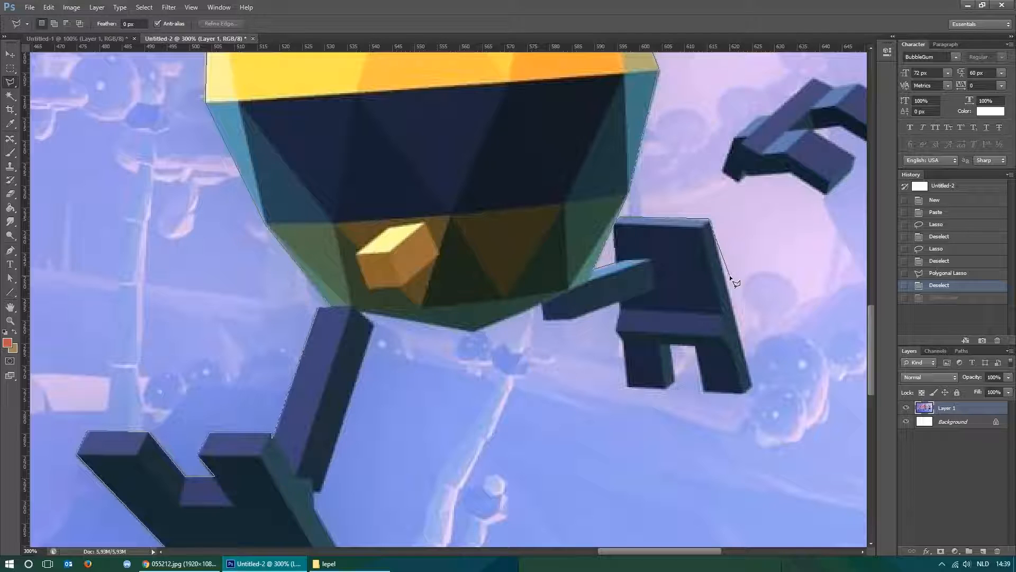
pyautogui.click(751, 385)
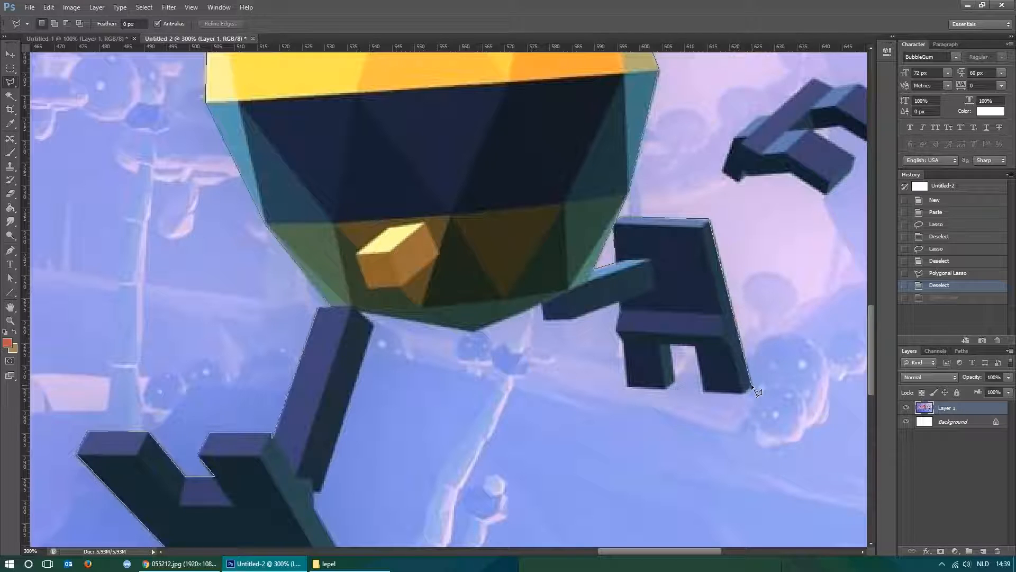
# Trace the outline around the rear foot's toes, back along the rear leg and to the lowest point of the body.
pyautogui.click(704, 392)
pyautogui.click(696, 346)
pyautogui.click(671, 345)
pyautogui.click(666, 387)
pyautogui.click(628, 387)
pyautogui.click(619, 303)
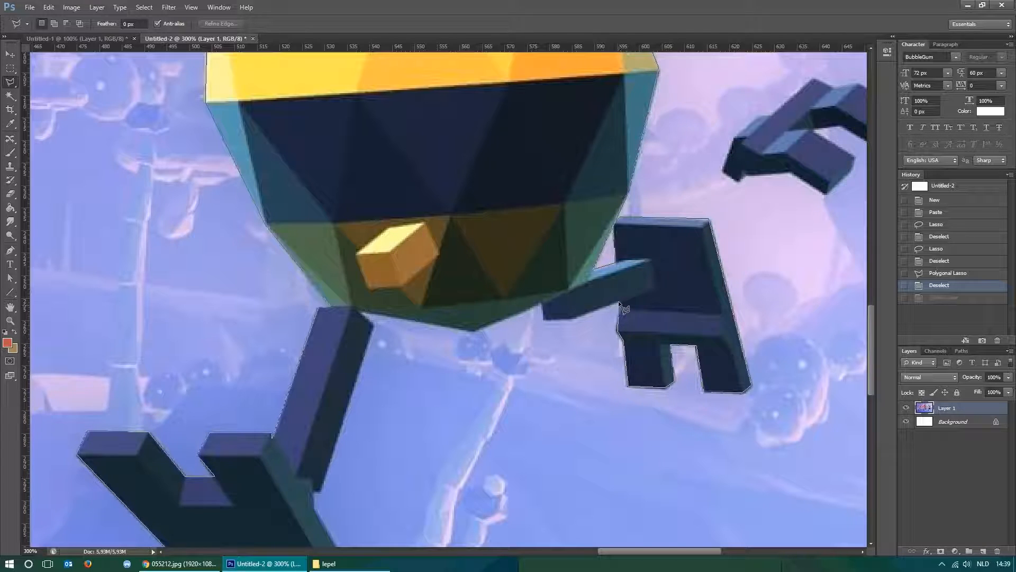
pyautogui.click(542, 318)
pyautogui.click(543, 303)
pyautogui.click(472, 332)
# Finish the outline down the back of the front leg and around the foot, closing the selection at its starting point.
pyautogui.moveTo(388, 359); pyautogui.dragTo(521, 220)
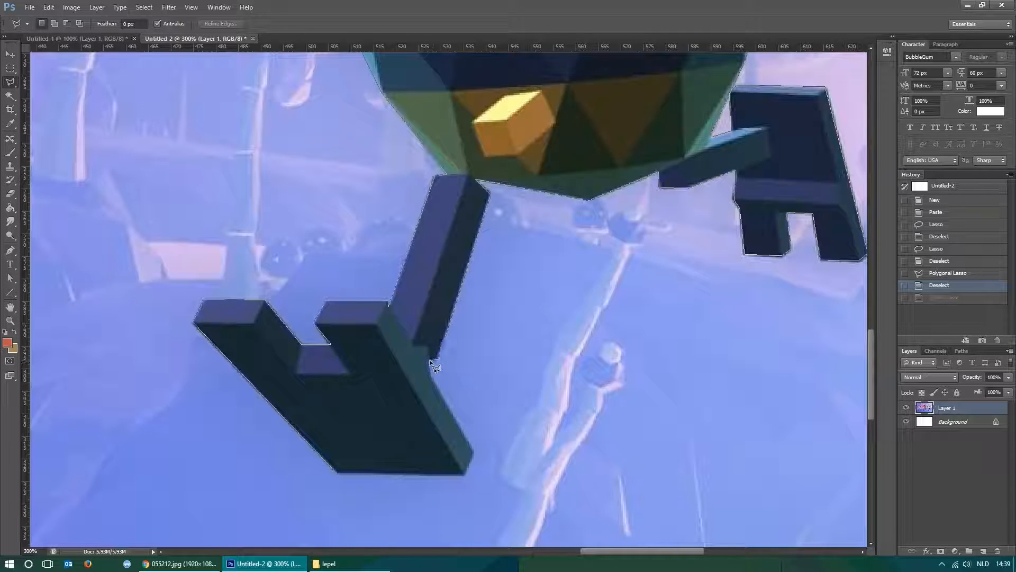
pyautogui.click(429, 374)
pyautogui.click(462, 472)
pyautogui.click(338, 474)
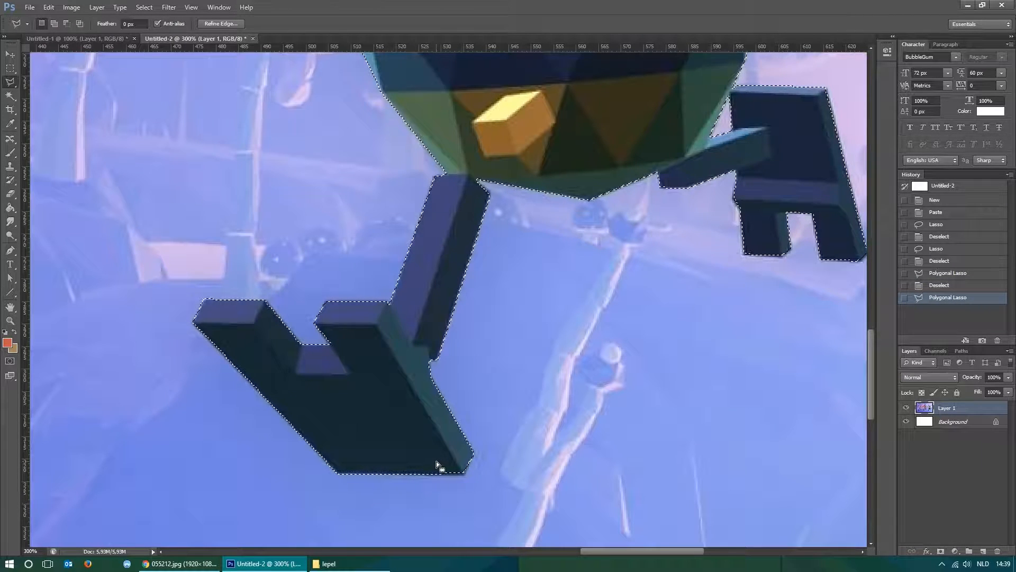
# Copy the selected BUG robot to its own layer with Layer Via Copy.
pyautogui.hotkey('ctrl', '-')
pyautogui.hotkey('ctrl', '-')
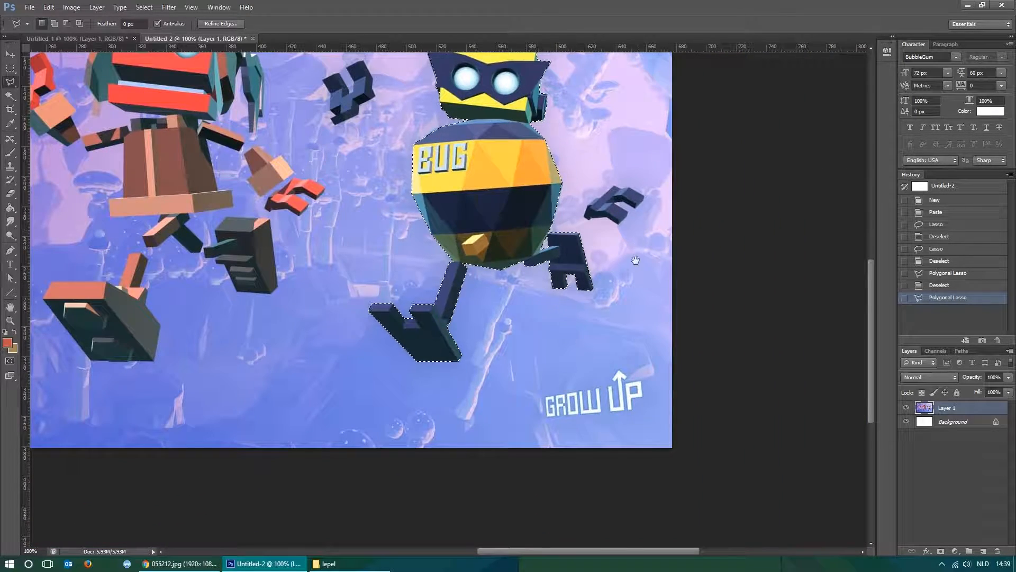
pyautogui.moveTo(622, 112); pyautogui.dragTo(675, 227)
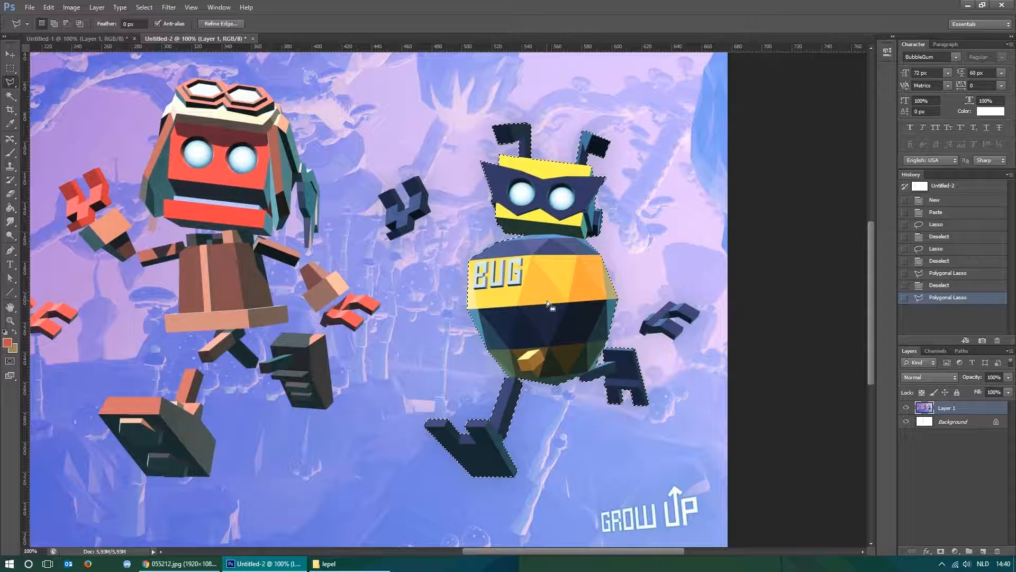
pyautogui.rightClick(554, 276)
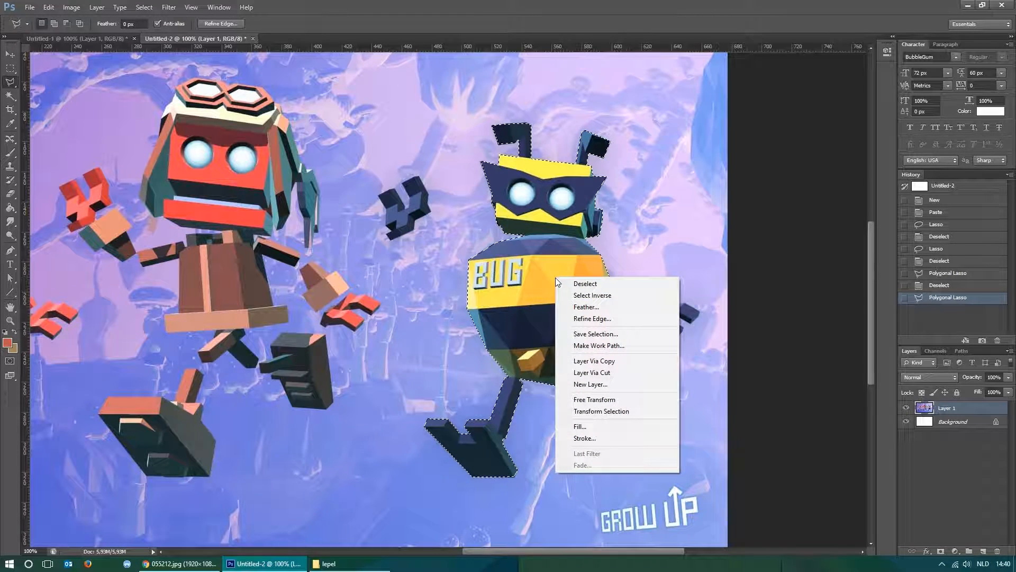
pyautogui.click(602, 361)
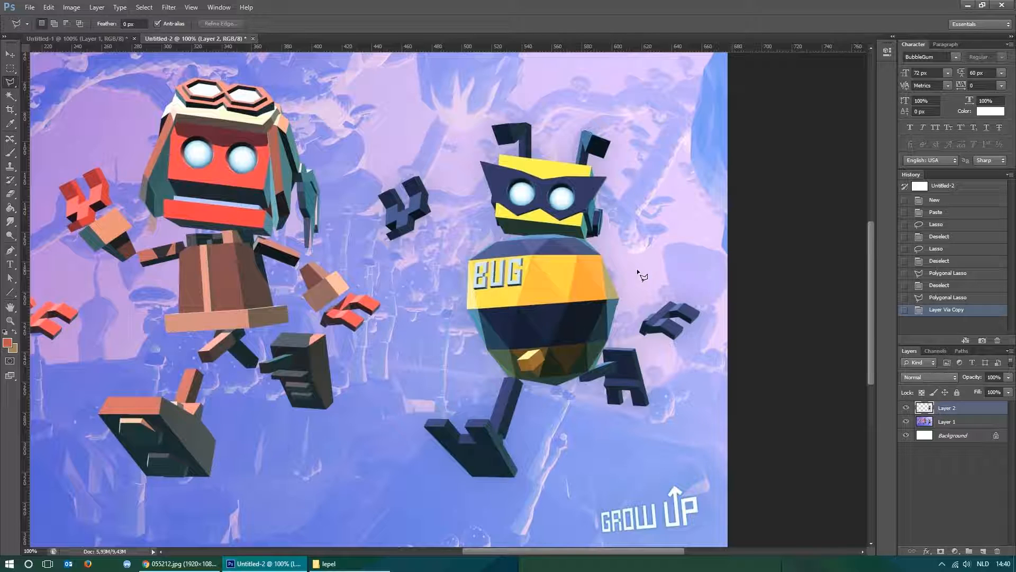
# Draw test selections over the red robot and between the two robots with the Rectangular Marquee tool, deselecting each.
pyautogui.click(10, 68)
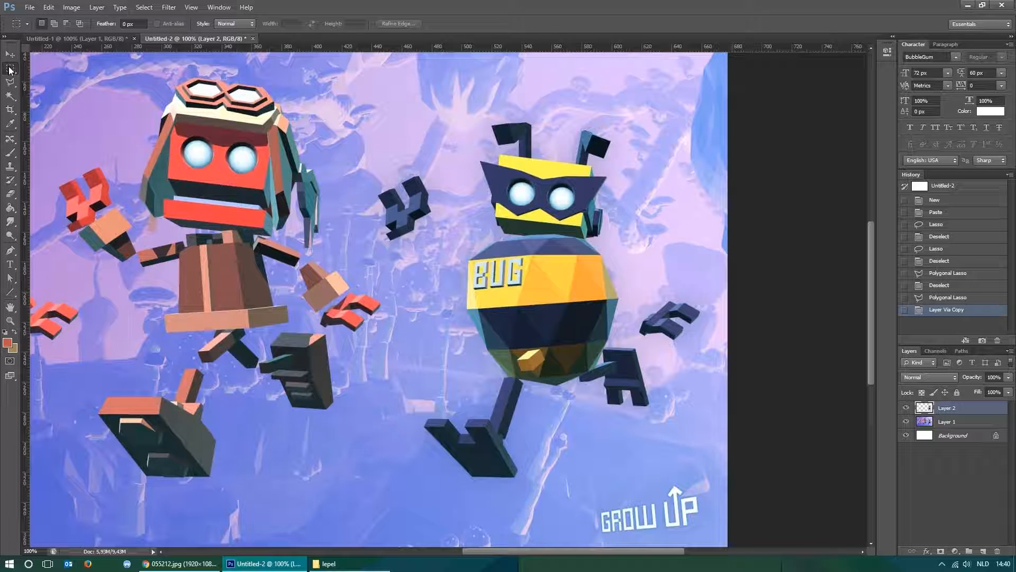
pyautogui.moveTo(106, 138); pyautogui.dragTo(353, 306)
pyautogui.click(222, 334)
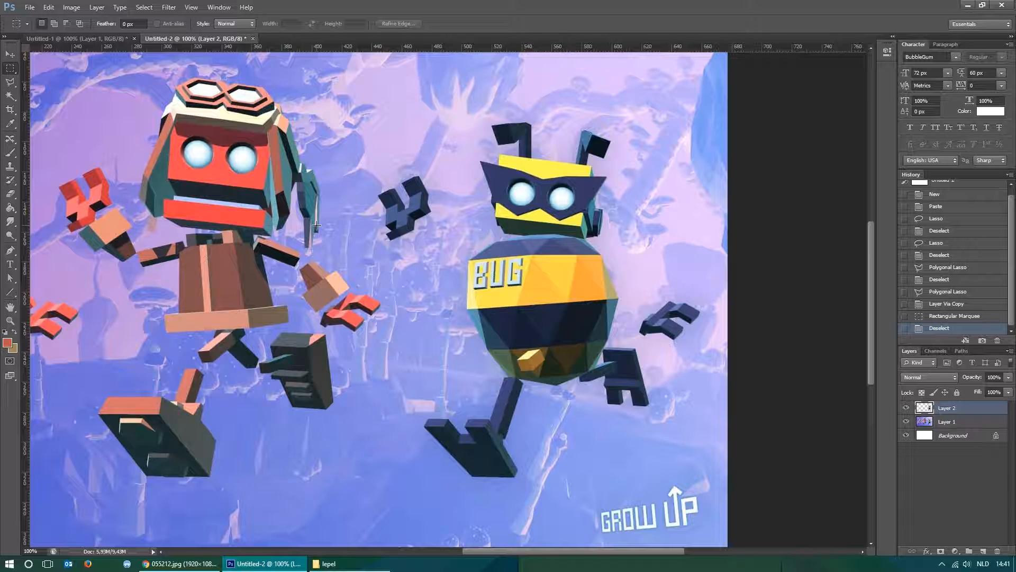
pyautogui.press('l')
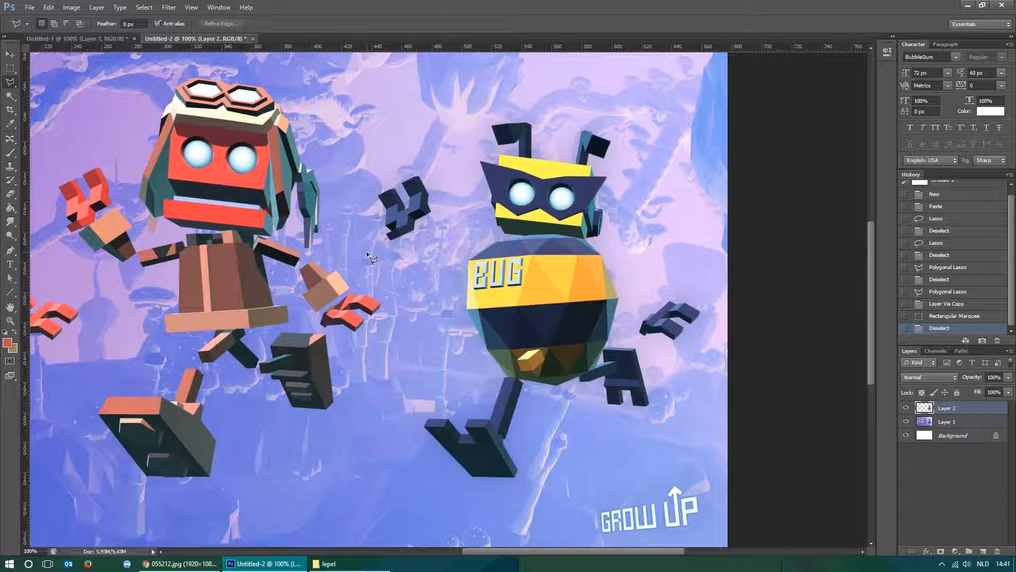
pyautogui.press('m')
pyautogui.moveTo(249, 231); pyautogui.dragTo(524, 424)
pyautogui.hotkey('ctrl', 'd')
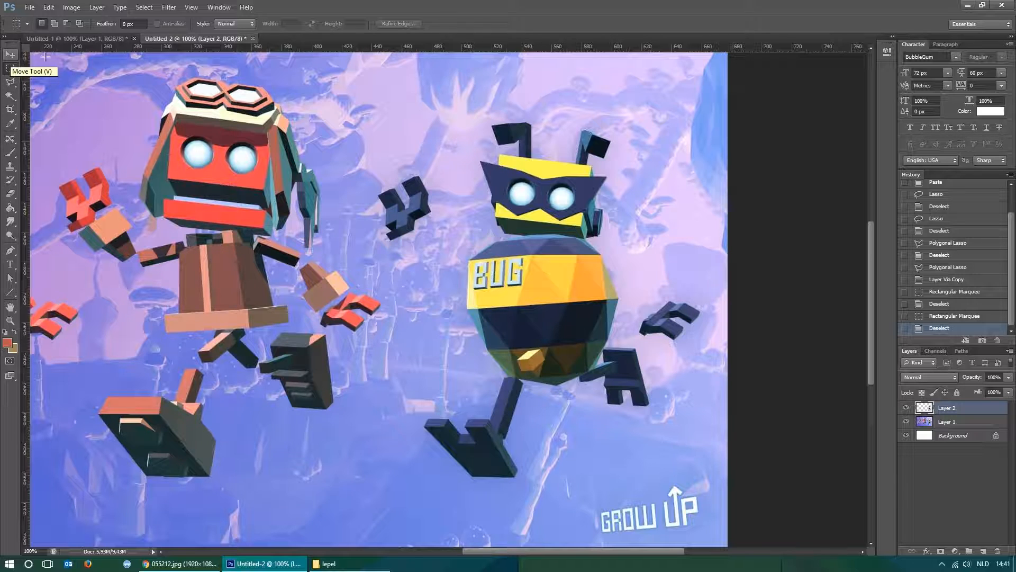
# Try the Move tool's Auto-Select by picking both robots' layers, move the BUG copy over the red robot, and undo the move.
pyautogui.press('v')
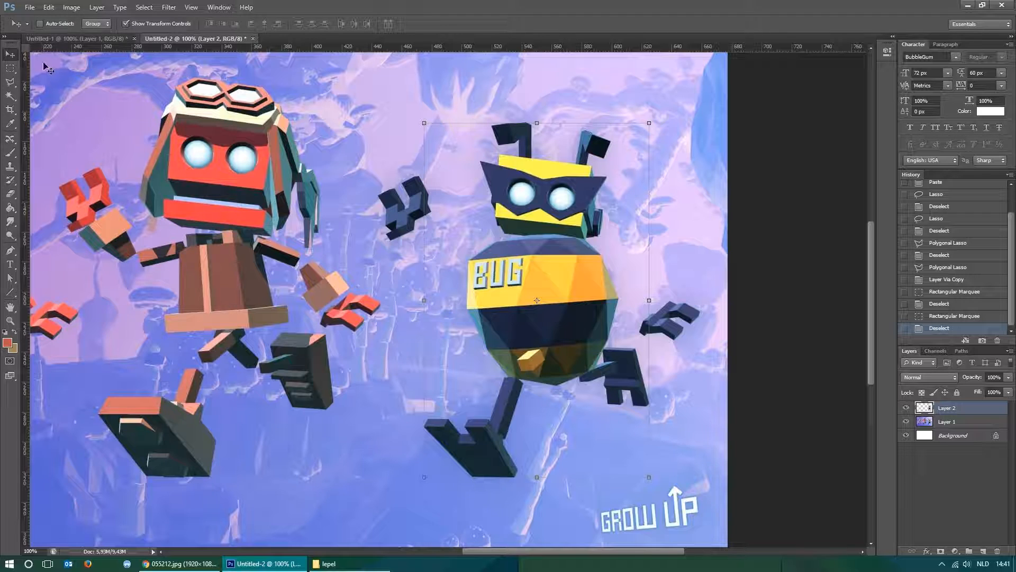
pyautogui.click(243, 160)
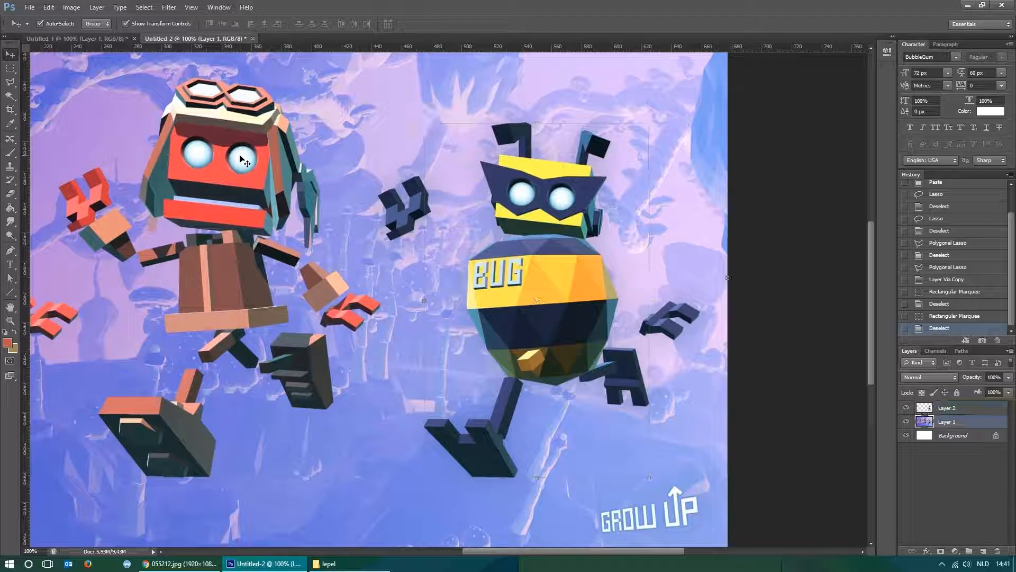
pyautogui.click(586, 306)
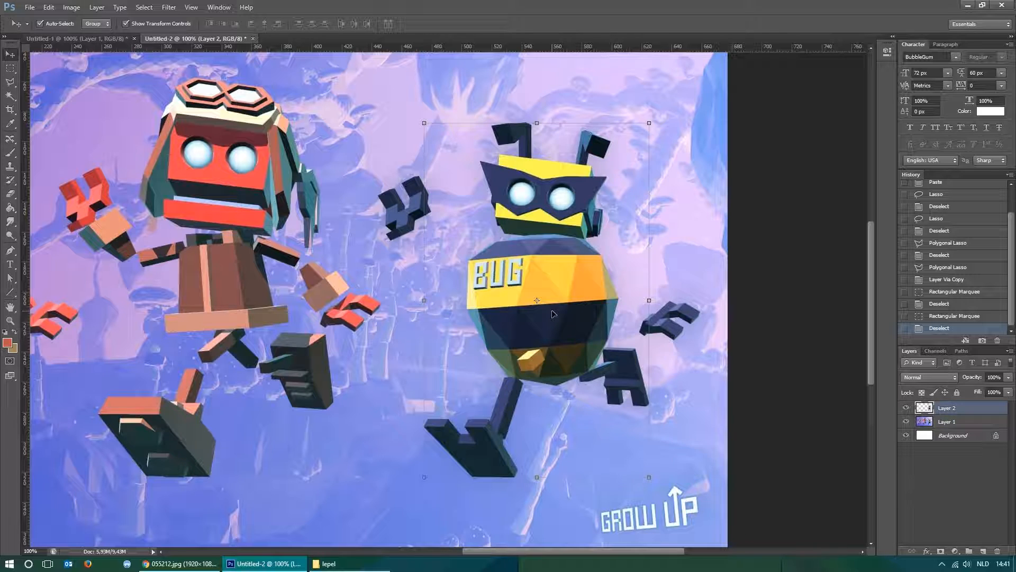
pyautogui.click(271, 227)
pyautogui.click(578, 281)
pyautogui.moveTo(558, 262); pyautogui.dragTo(215, 229)
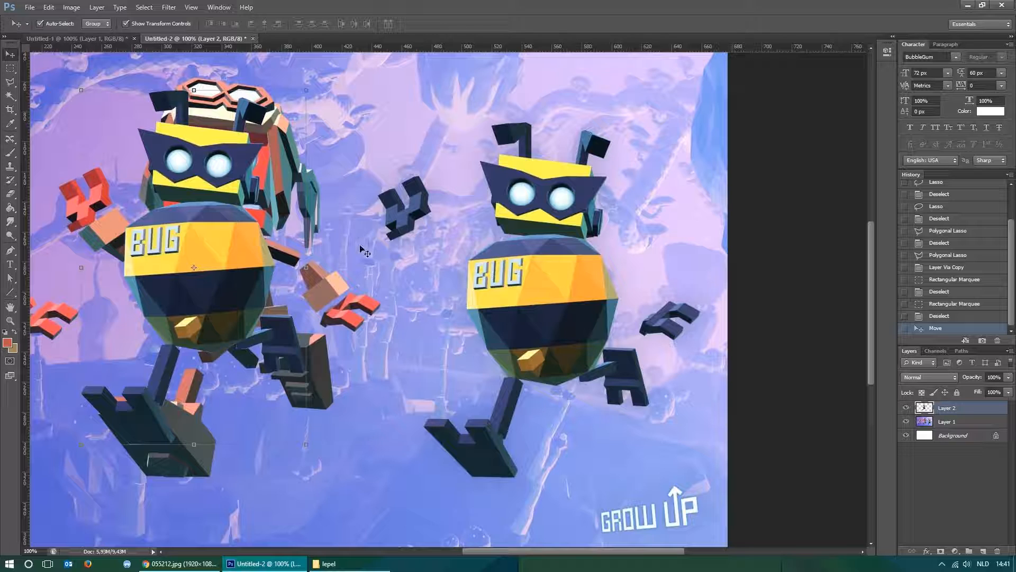
pyautogui.hotkey('ctrl', 'z')
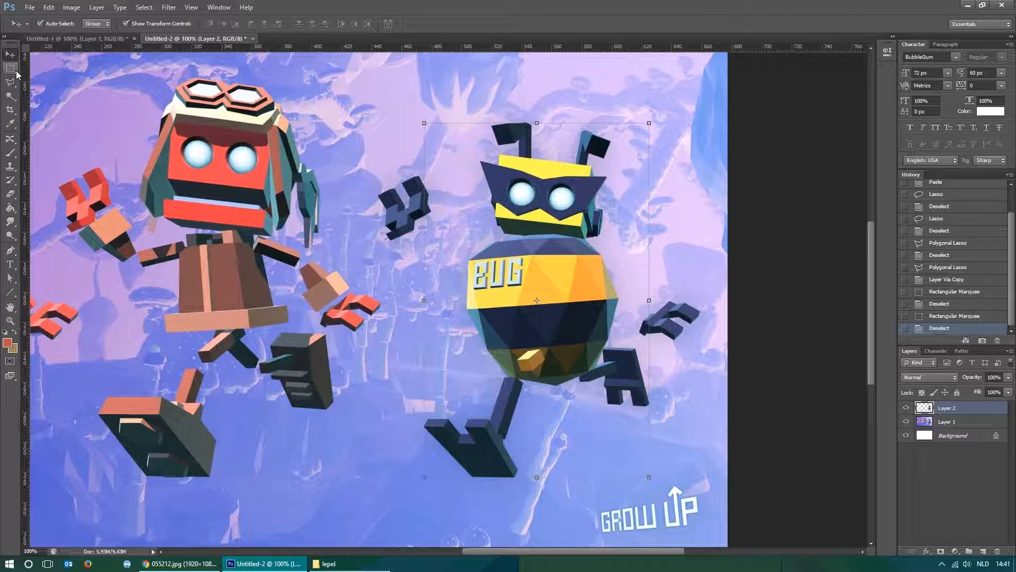
# Turn off Auto-Select, move the BUG robot on Layer 2 up between the two original robots, and inspect its front foot's cut edges.
pyautogui.click(40, 24)
pyautogui.click(965, 422)
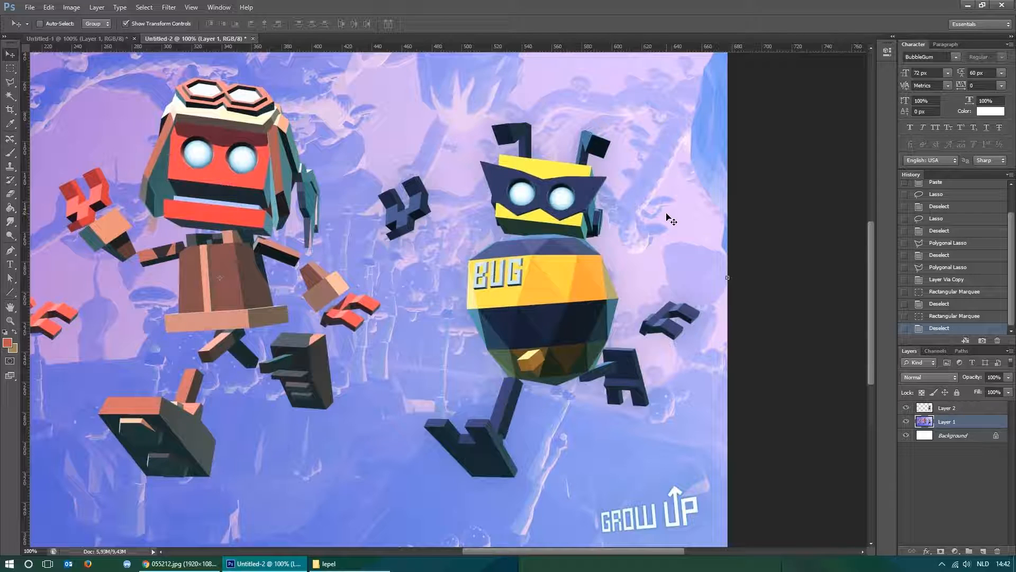
pyautogui.click(960, 408)
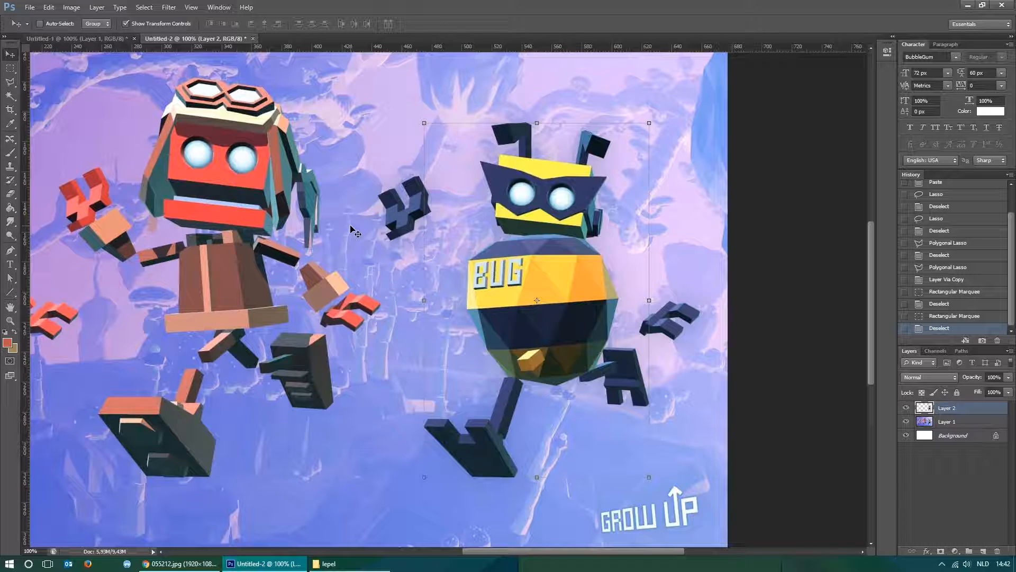
pyautogui.moveTo(577, 333); pyautogui.dragTo(439, 258)
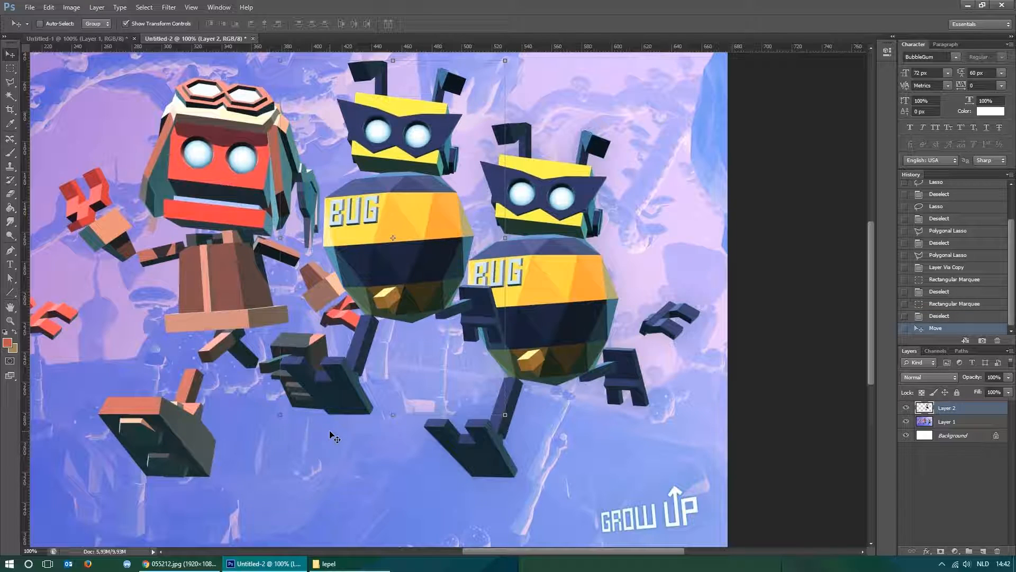
pyautogui.hotkey('ctrl', '+')
pyautogui.hotkey('ctrl', '+')
pyautogui.moveTo(321, 419); pyautogui.dragTo(592, 255)
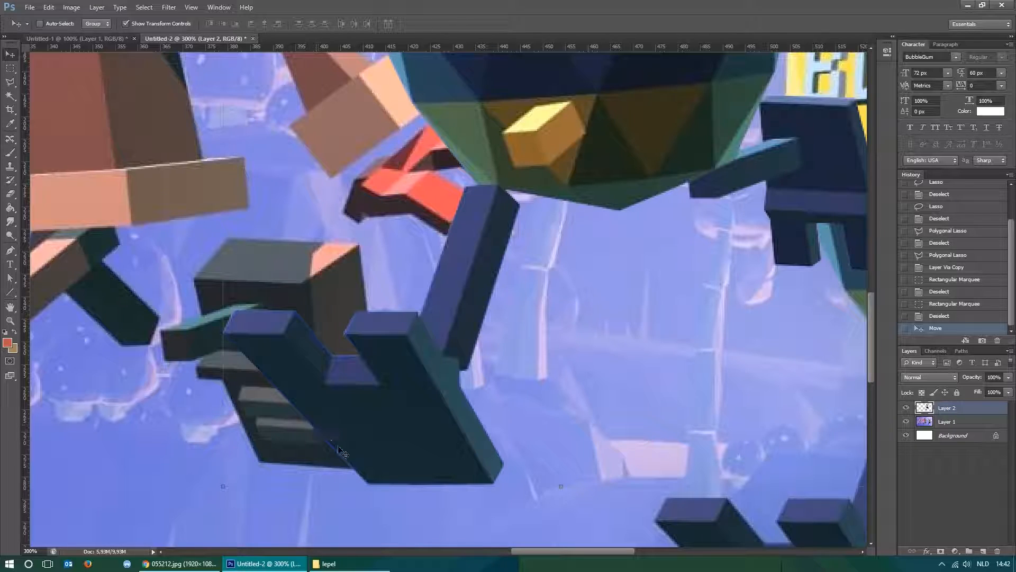
pyautogui.hotkey('ctrl', '-')
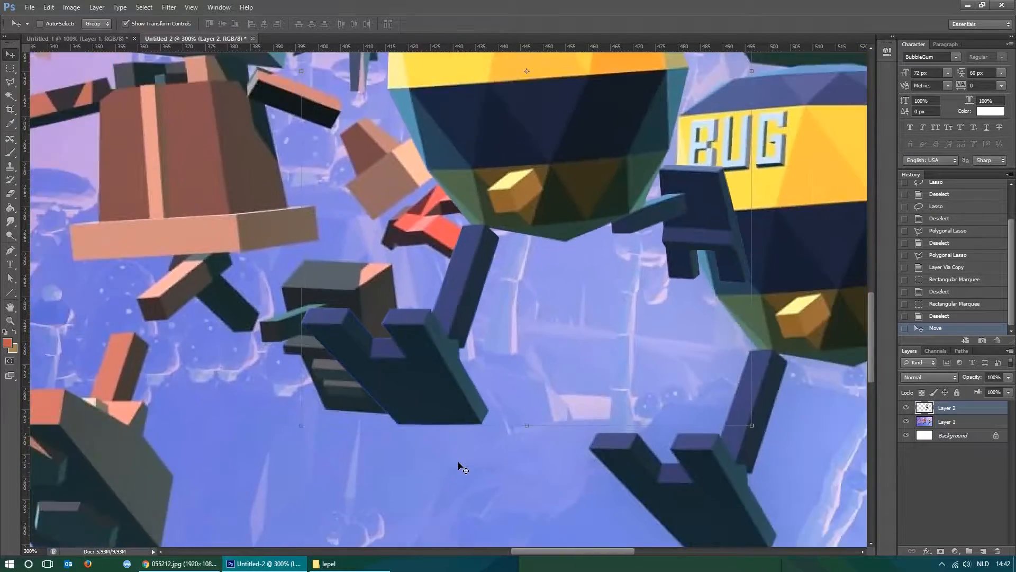
# Move the BUG robot copy back over its original, and revert the document to the state before the copy was moved.
pyautogui.hotkey('ctrl', '-')
pyautogui.hotkey('ctrl', '-')
pyautogui.hotkey('ctrl', '+')
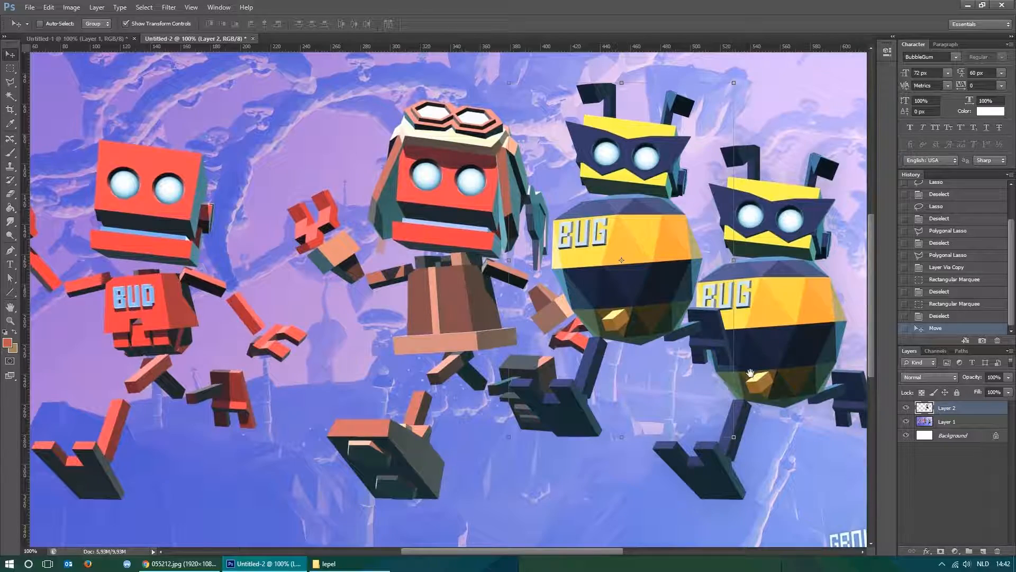
pyautogui.moveTo(749, 367); pyautogui.dragTo(627, 349)
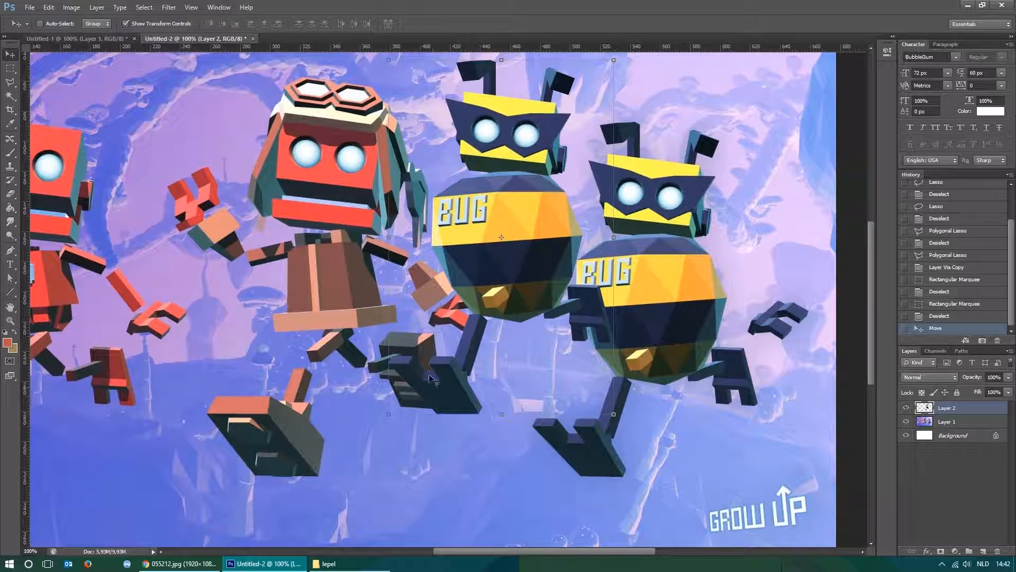
pyautogui.hotkey('ctrl', '-')
pyautogui.moveTo(601, 286); pyautogui.dragTo(696, 326)
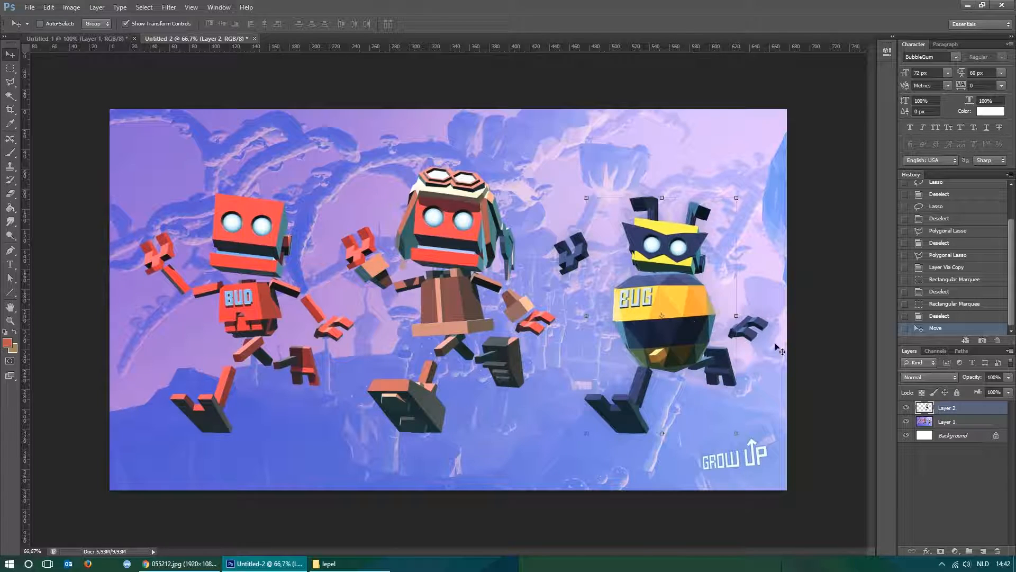
pyautogui.click(942, 316)
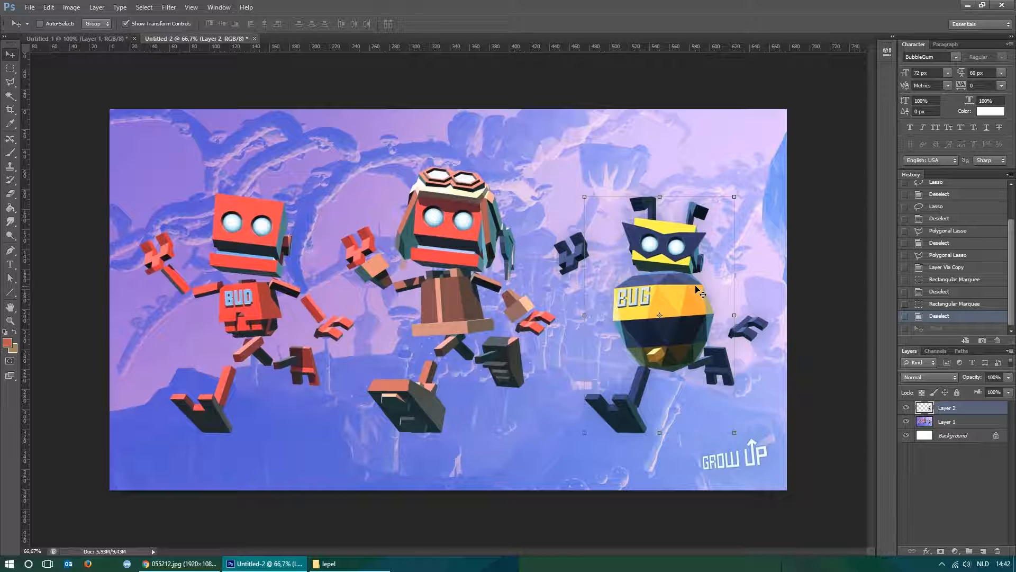
# Outline the BUG robot's detached raised hand beside its head with the Polygonal Lasso tool.
pyautogui.press('m')
pyautogui.hotkey('ctrl', '+')
pyautogui.hotkey('ctrl', '+')
pyautogui.hotkey('ctrl', '+')
pyautogui.moveTo(767, 200); pyautogui.dragTo(352, 308)
pyautogui.hotkey('ctrl', '+')
pyautogui.moveTo(613, 201); pyautogui.dragTo(441, 293)
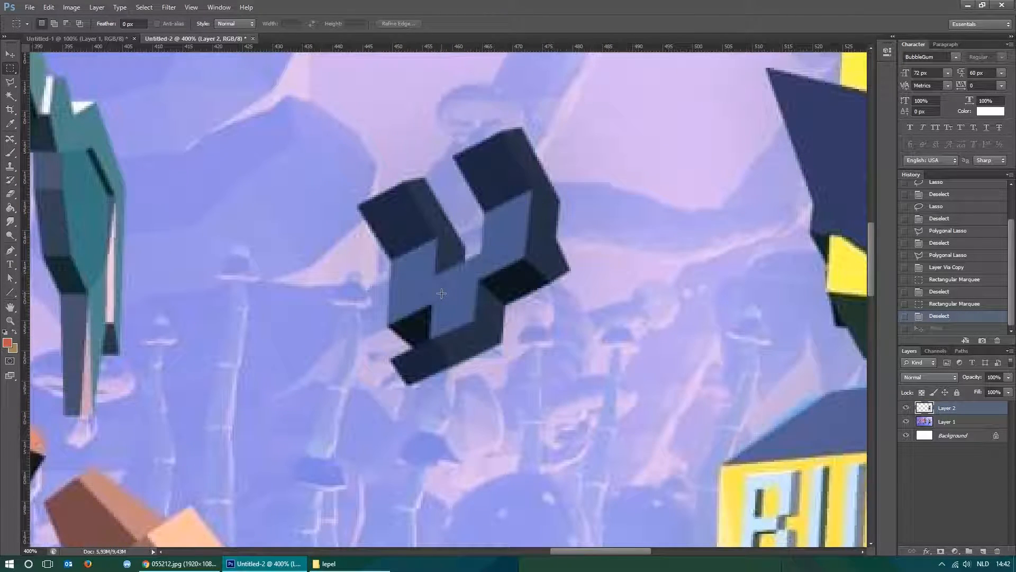
pyautogui.press('l')
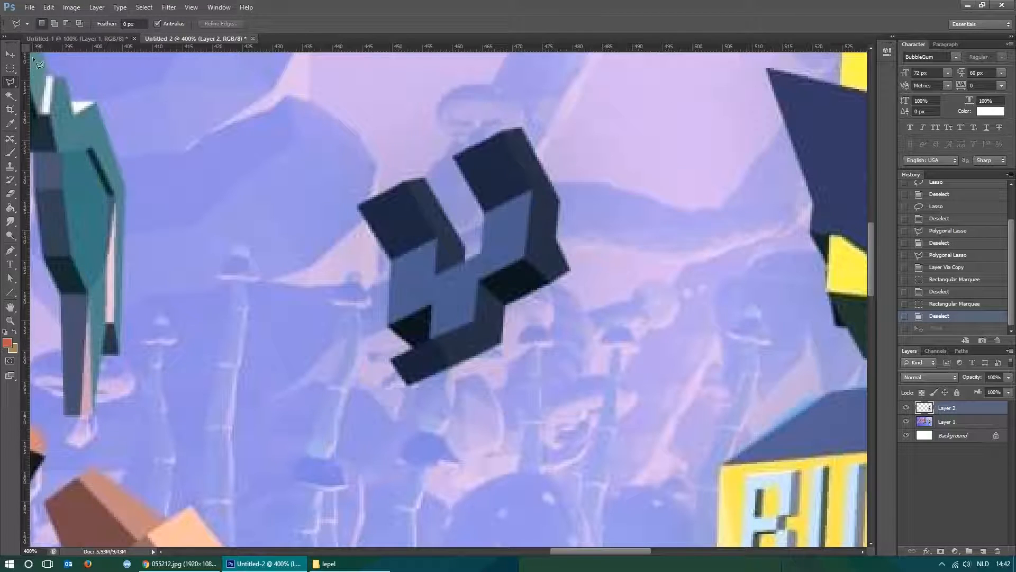
pyautogui.click(12, 84)
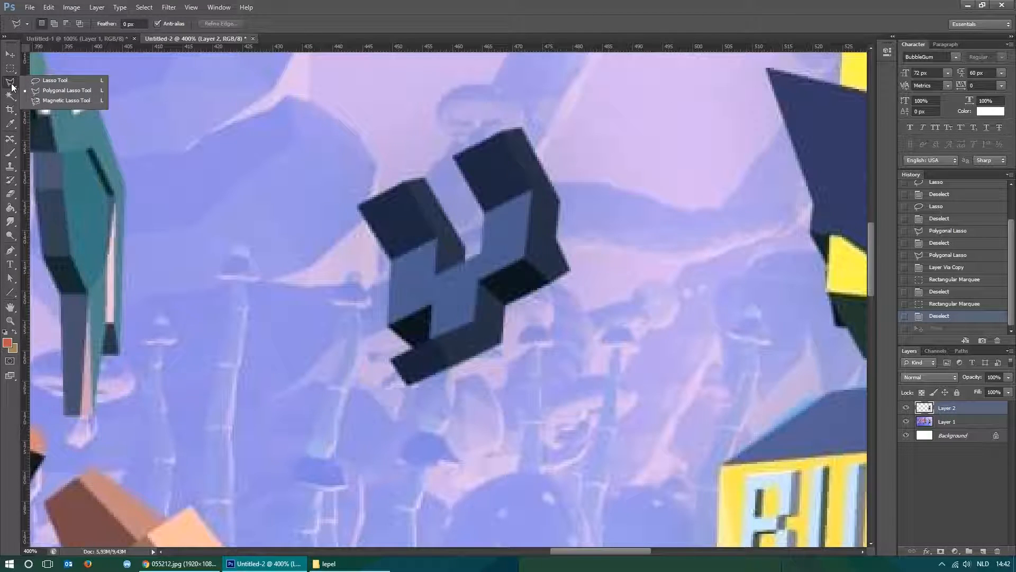
pyautogui.click(50, 92)
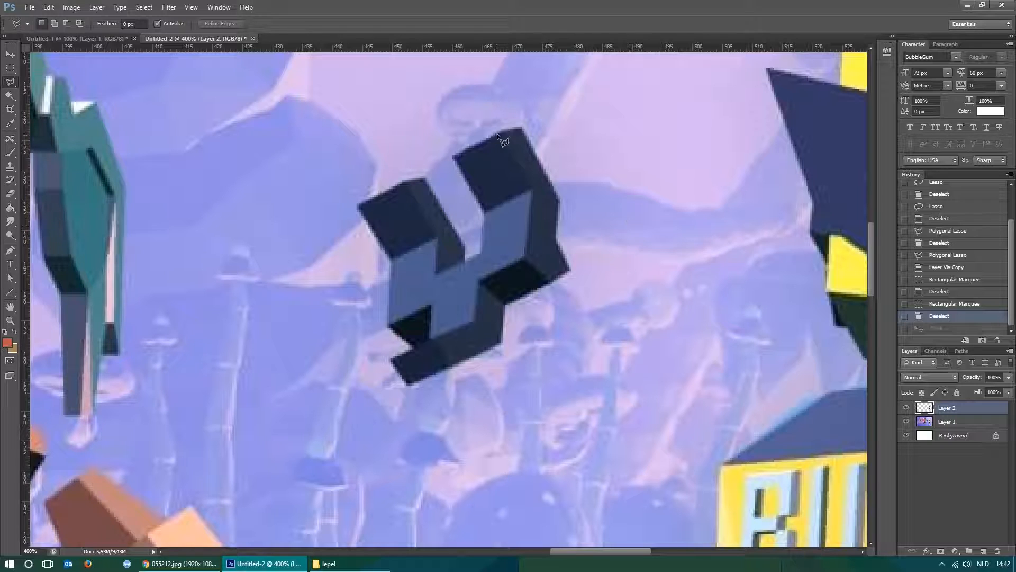
pyautogui.click(522, 127)
pyautogui.click(572, 269)
pyautogui.click(501, 303)
pyautogui.click(501, 341)
pyautogui.click(407, 386)
pyautogui.click(392, 360)
pyautogui.click(417, 346)
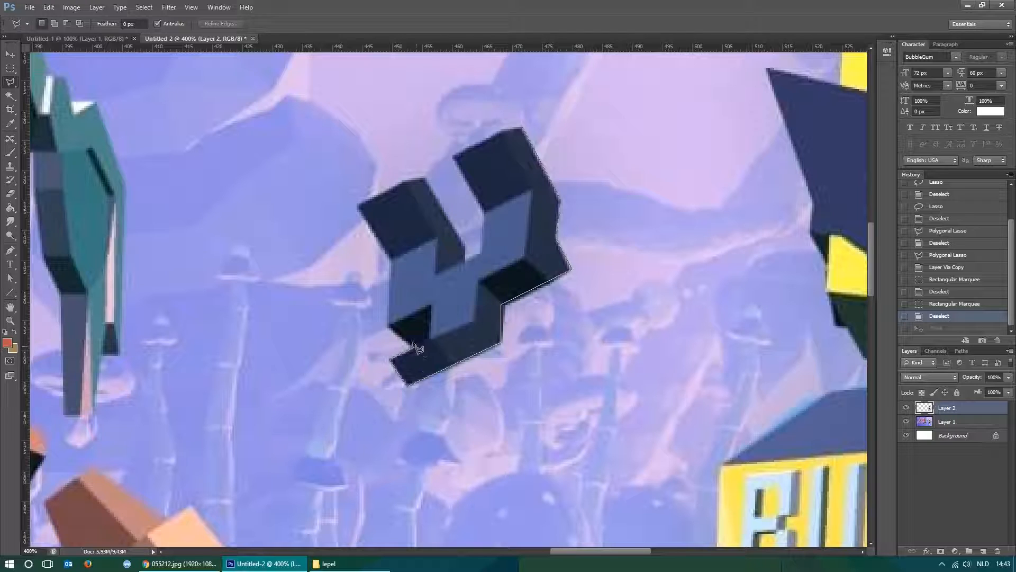
pyautogui.click(390, 327)
pyautogui.click(391, 260)
pyautogui.click(360, 207)
pyautogui.click(484, 209)
pyautogui.click(454, 156)
pyautogui.click(523, 129)
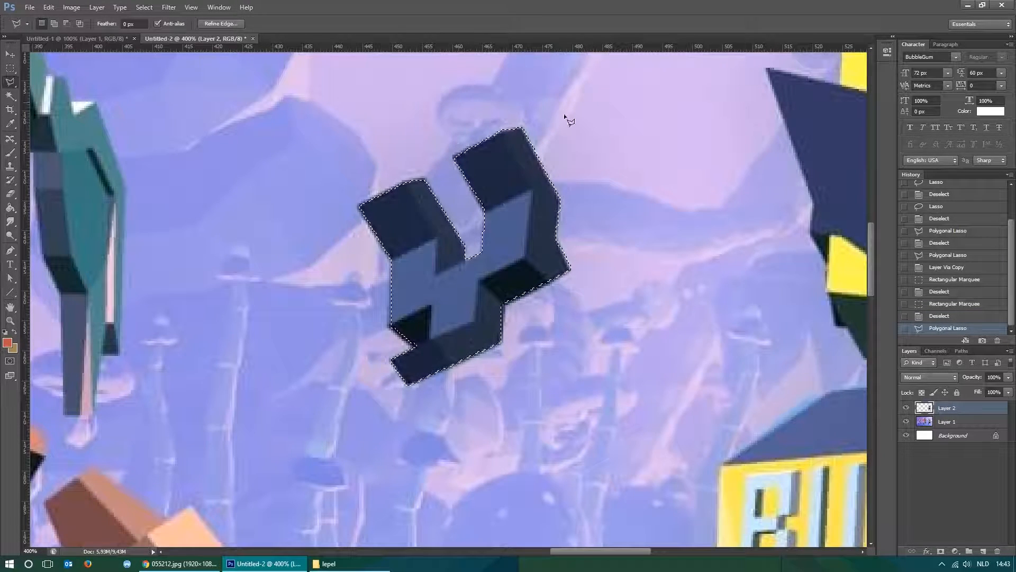
pyautogui.rightClick(509, 233)
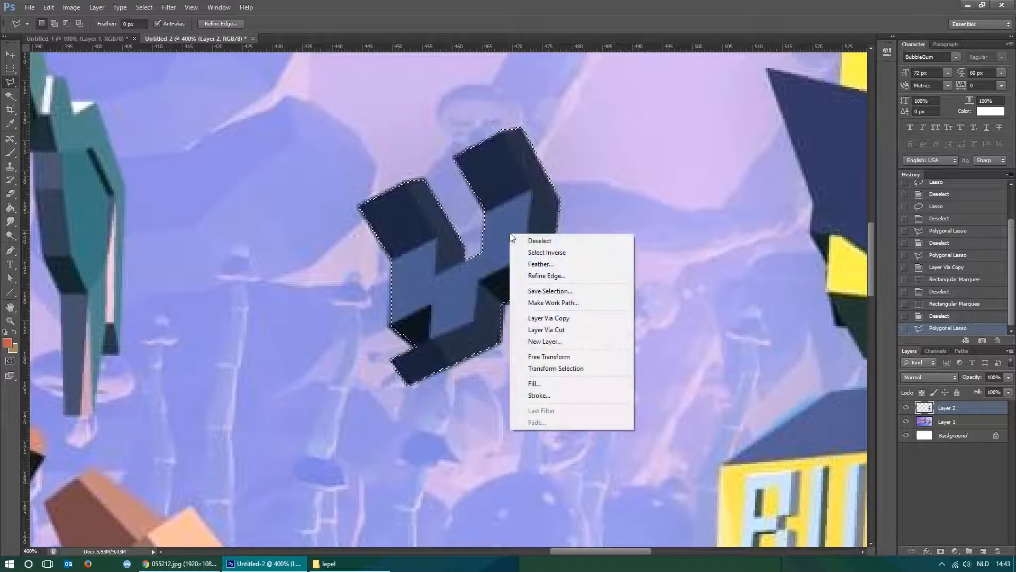
pyautogui.click(510, 186)
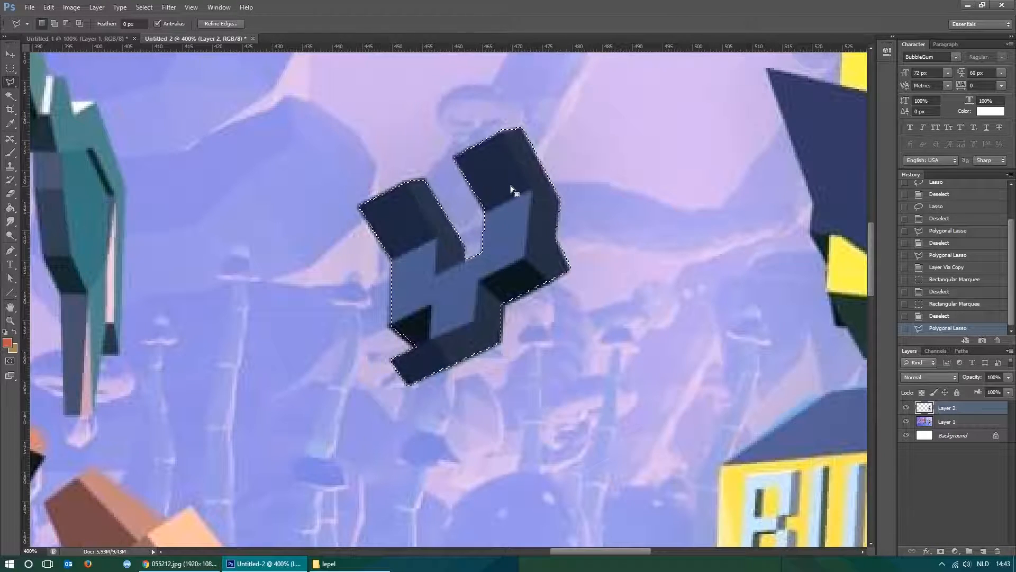
# Add the BUG robot's other detached hand, above its rear foot, to the existing selection with the Polygonal Lasso tool.
pyautogui.moveTo(707, 229); pyautogui.dragTo(447, 221)
pyautogui.moveTo(787, 310); pyautogui.dragTo(247, 257)
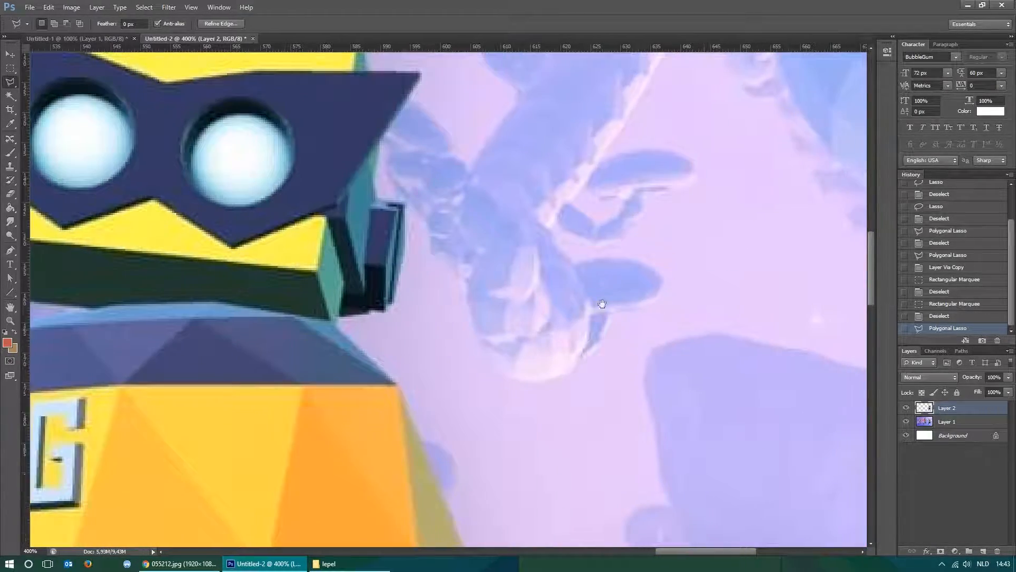
pyautogui.moveTo(654, 318); pyautogui.dragTo(373, 186)
pyautogui.moveTo(370, 402); pyautogui.dragTo(557, 159)
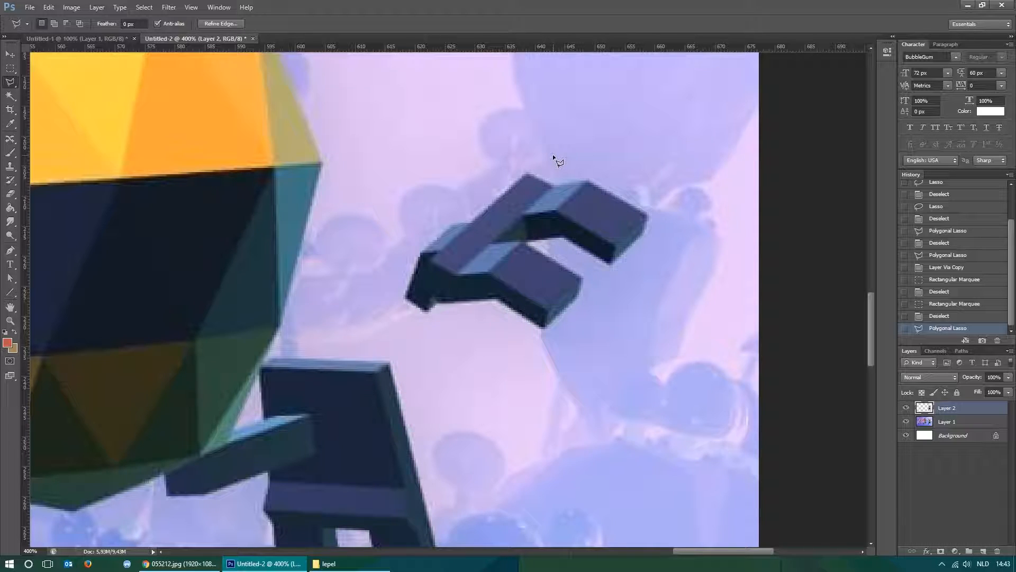
pyautogui.press('shift')
pyautogui.click(527, 173)
pyautogui.click(453, 224)
pyautogui.click(421, 251)
pyautogui.moveTo(213, 224); pyautogui.dragTo(520, 256)
pyautogui.moveTo(254, 263)
pyautogui.mouseDown()
pyautogui.moveTo(383, 268)
pyautogui.moveTo(696, 328)
pyautogui.mouseUp()
pyautogui.moveTo(480, 303); pyautogui.dragTo(607, 433)
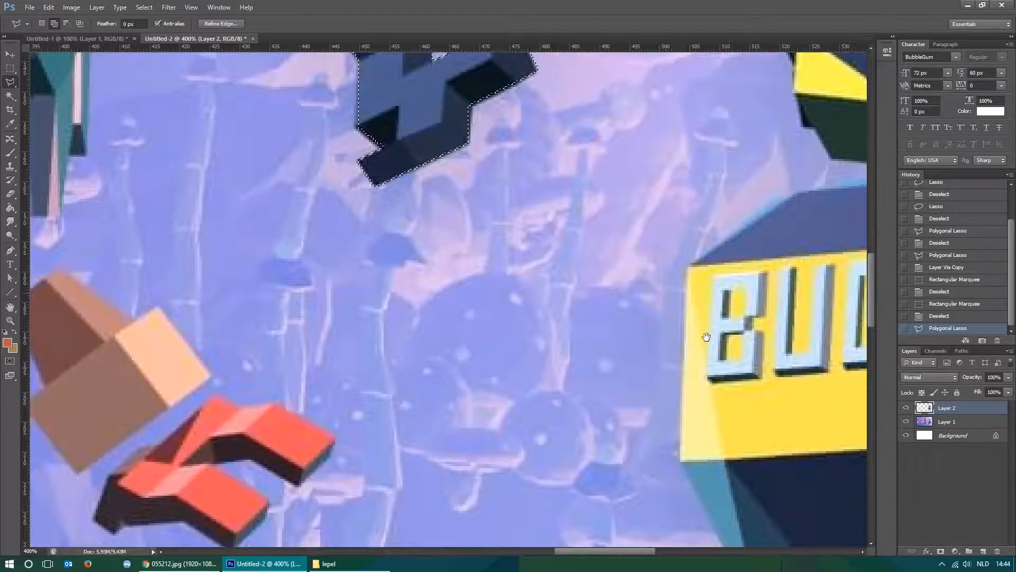
pyautogui.moveTo(707, 337); pyautogui.dragTo(359, 171)
pyautogui.moveTo(732, 320); pyautogui.dragTo(302, 199)
pyautogui.moveTo(596, 295)
pyautogui.mouseDown()
pyautogui.moveTo(319, 260)
pyautogui.moveTo(421, 334)
pyautogui.mouseUp()
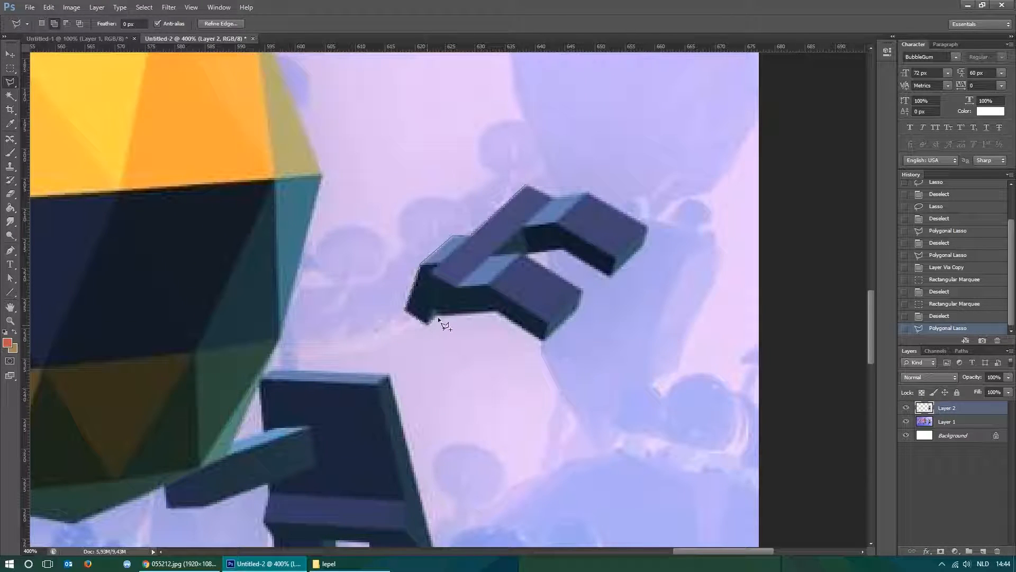
pyautogui.click(494, 311)
pyautogui.click(581, 291)
pyautogui.click(523, 252)
pyautogui.click(565, 249)
pyautogui.click(610, 276)
pyautogui.click(586, 192)
pyautogui.doubleClick(552, 199)
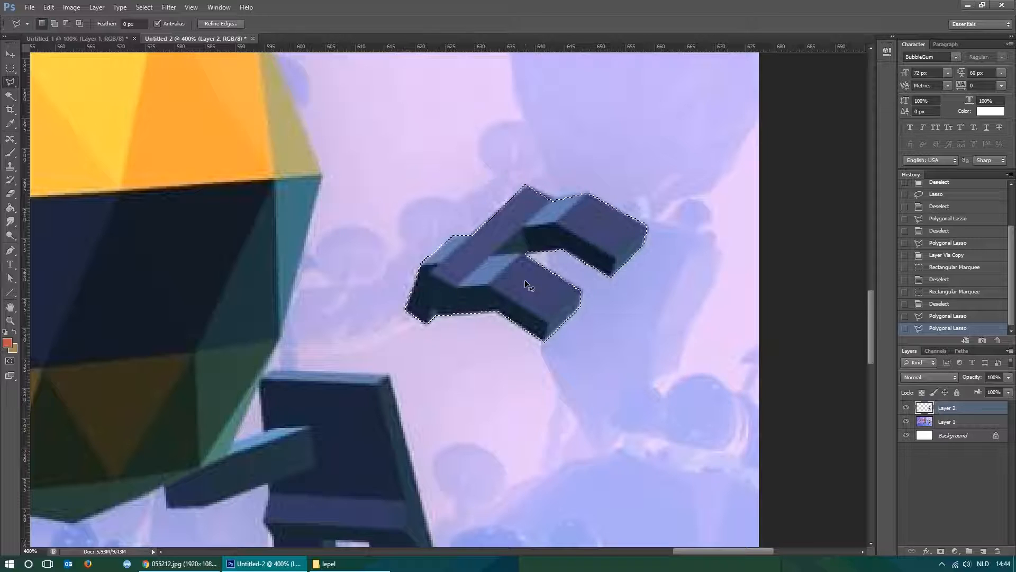
# Try to copy the two selected hands to a new layer with Layer Via Copy while Layer 2 is active.
pyautogui.scroll(-4, 525, 283)
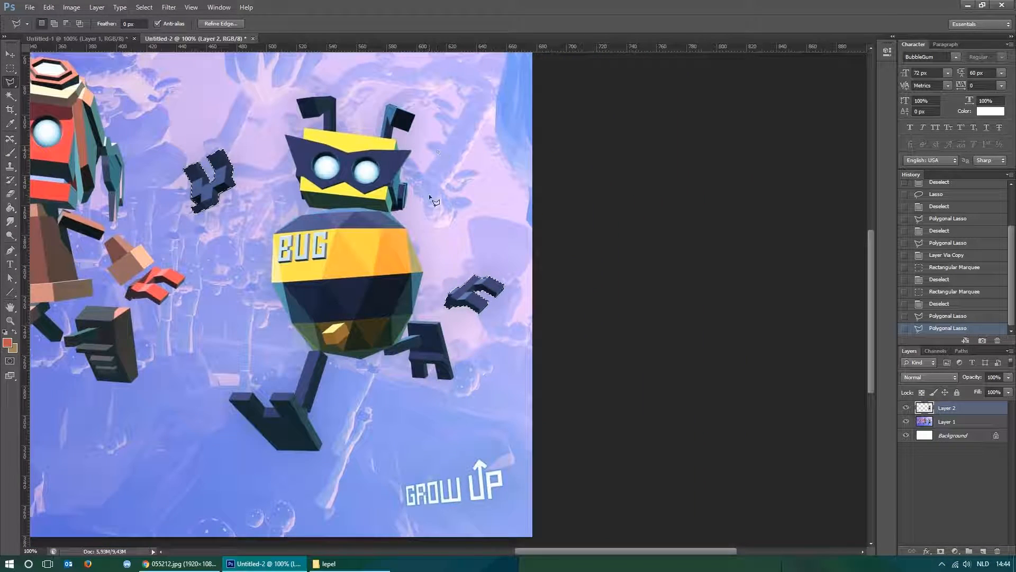
pyautogui.moveTo(267, 253); pyautogui.dragTo(483, 266)
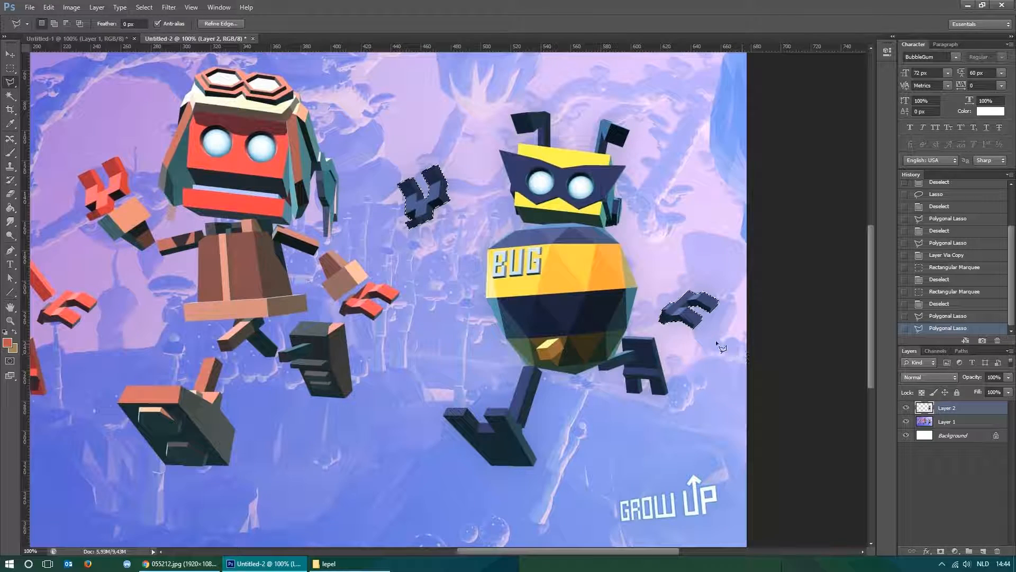
pyautogui.rightClick(438, 198)
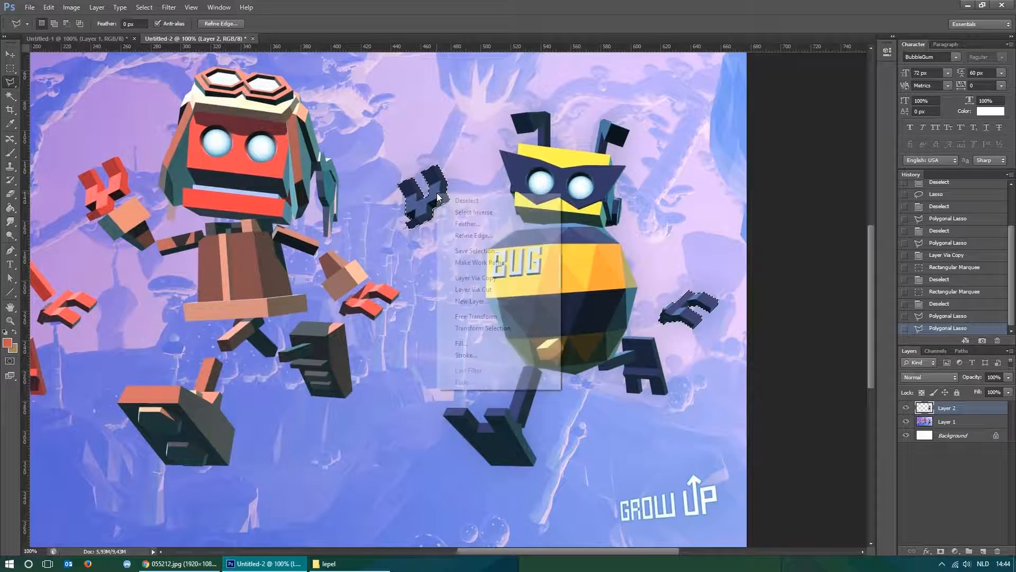
pyautogui.click(496, 279)
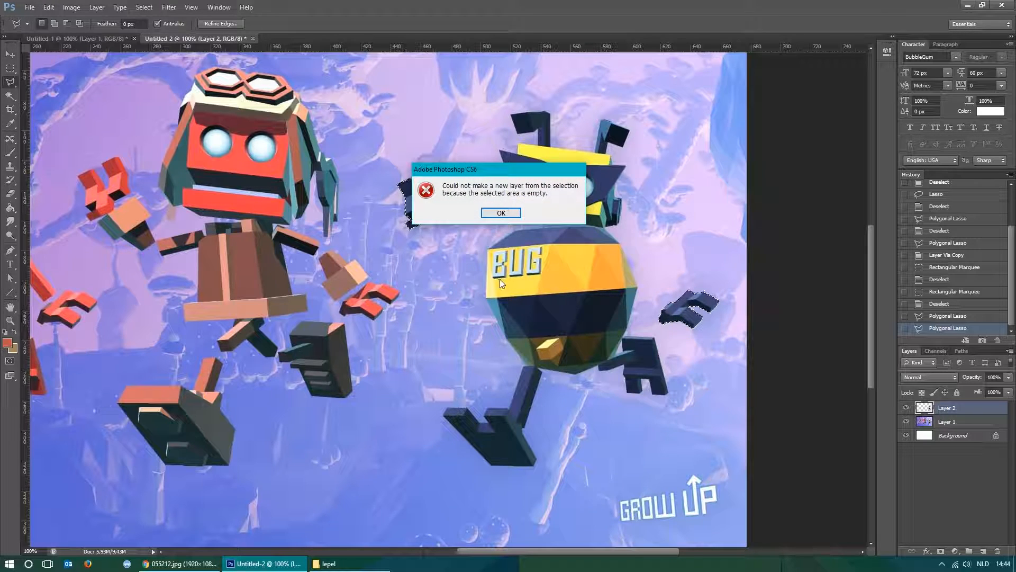
pyautogui.click(505, 216)
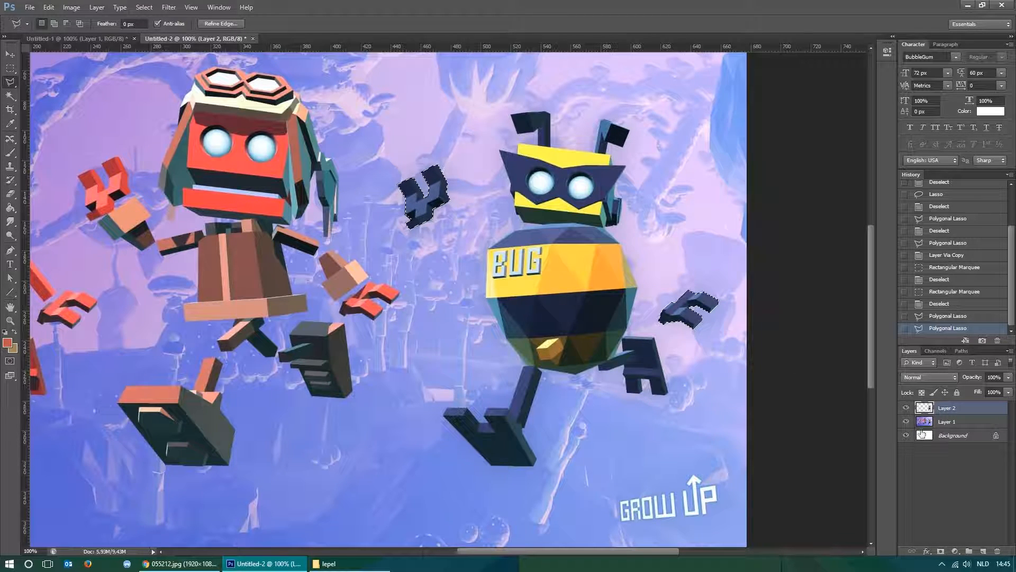
# Copy the two selected hands from Layer 1 to their own layer with Layer Via Copy.
pyautogui.click(962, 423)
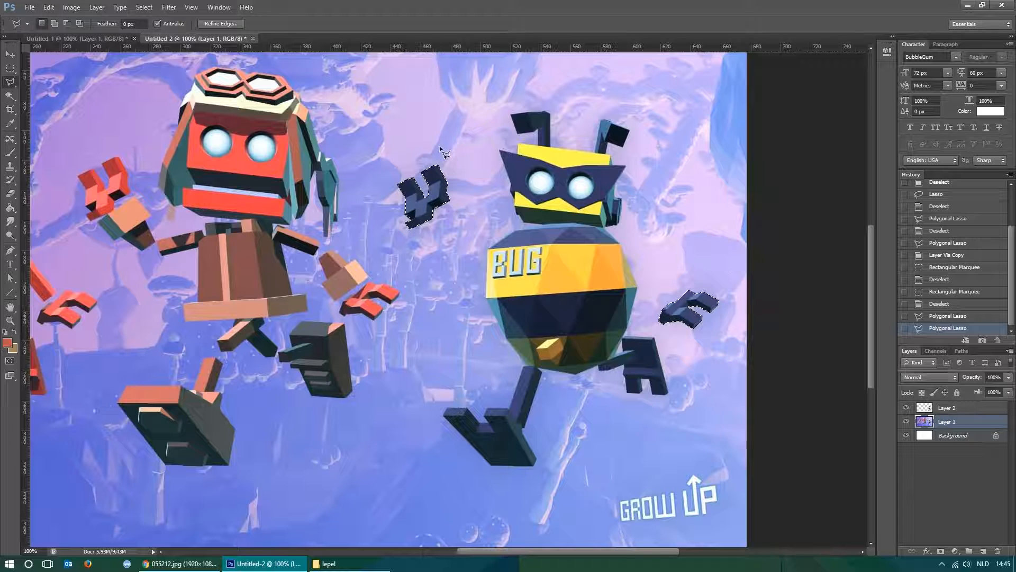
pyautogui.rightClick(440, 192)
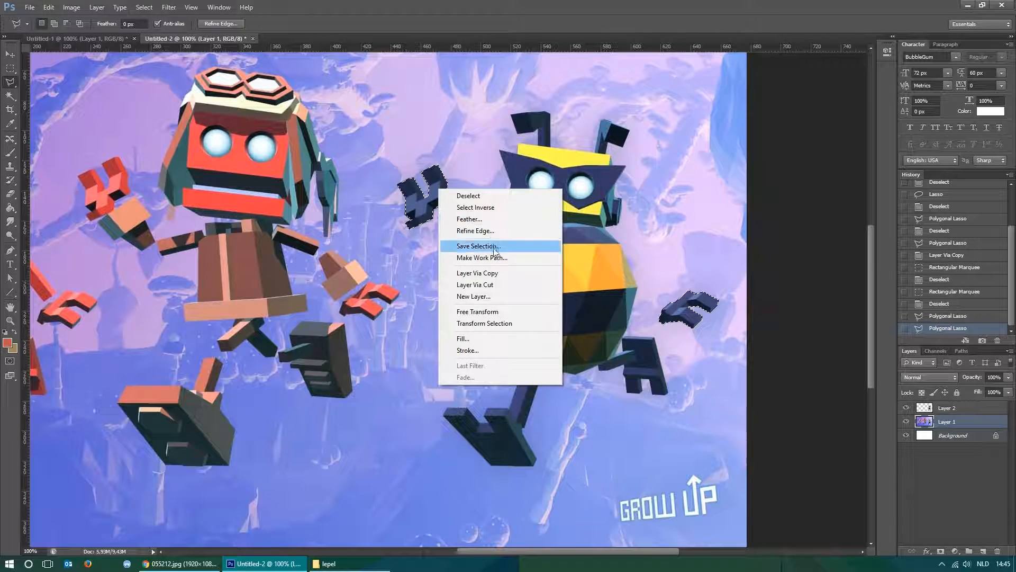
pyautogui.click(492, 273)
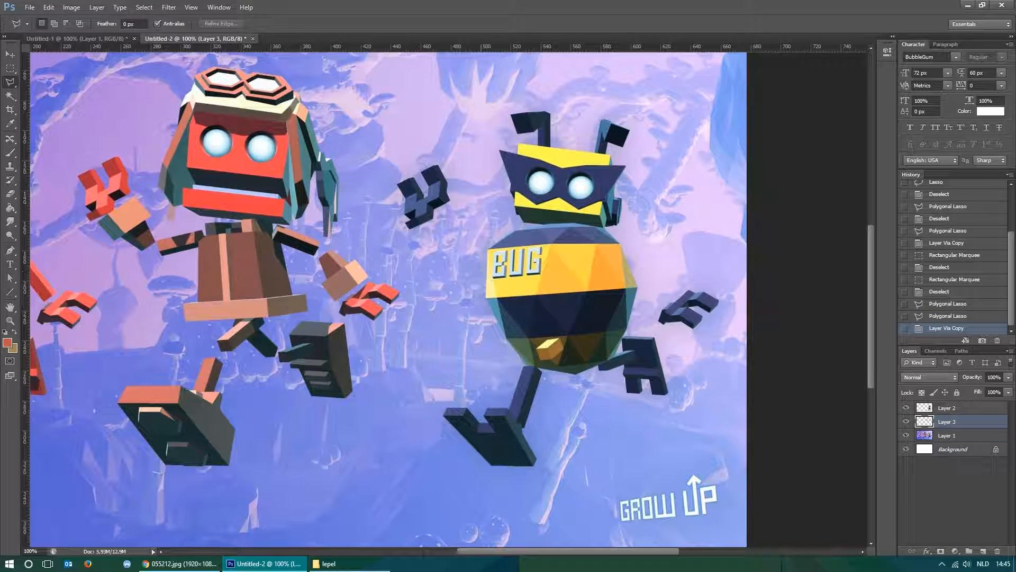
# Move the copied hands on Layer 3 with the Move tool, and revert to the state after Layer Via Copy.
pyautogui.press('v')
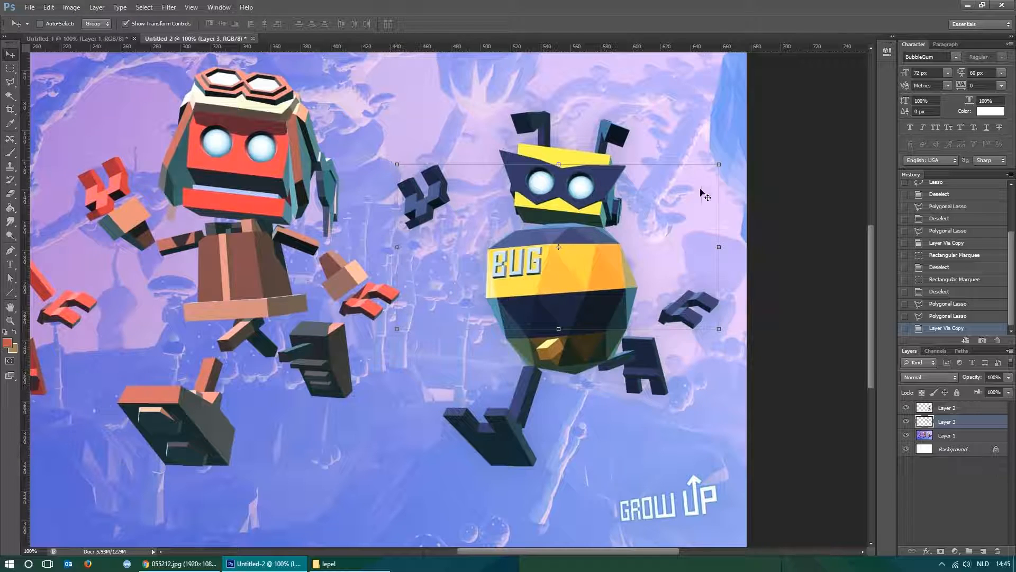
pyautogui.moveTo(633, 264); pyautogui.dragTo(392, 288)
pyautogui.moveTo(748, 275); pyautogui.dragTo(477, 289)
pyautogui.click(938, 317)
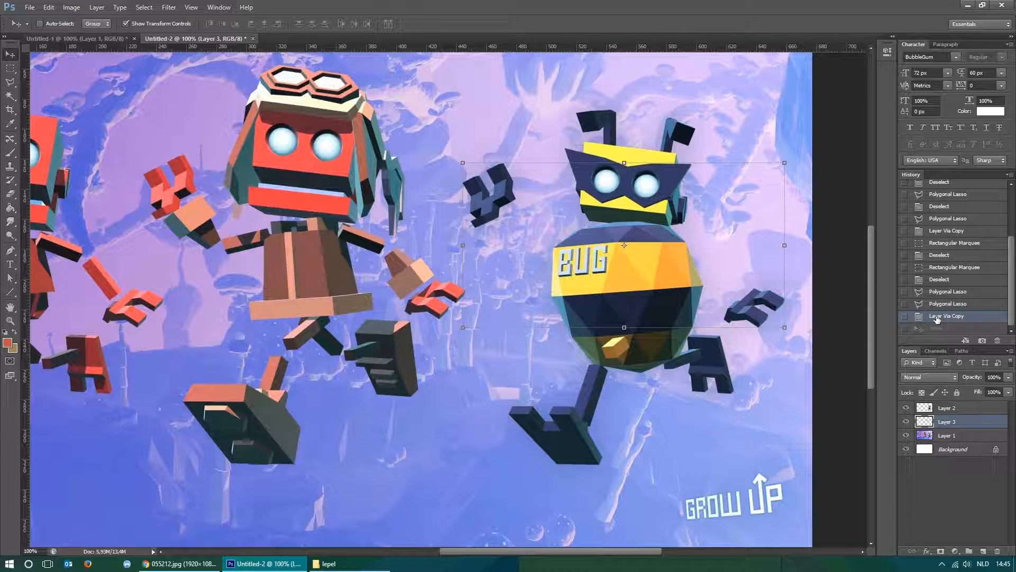
# Move the robot body on Layer 2 and the hands on Layer 3 separately, and revert both moves.
pyautogui.click(947, 408)
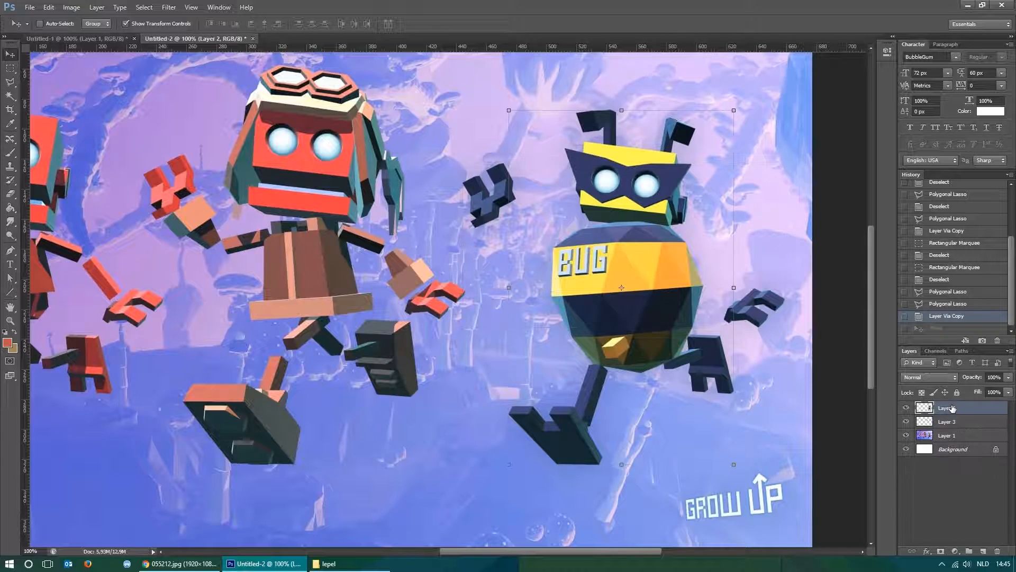
pyautogui.hotkey('ctrl', 'z')
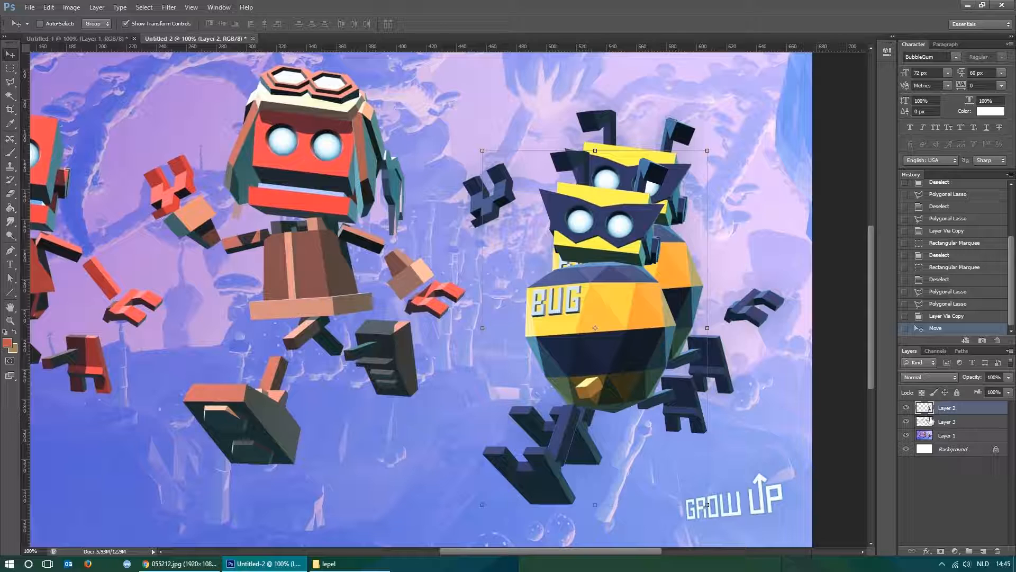
pyautogui.moveTo(765, 301); pyautogui.dragTo(783, 334)
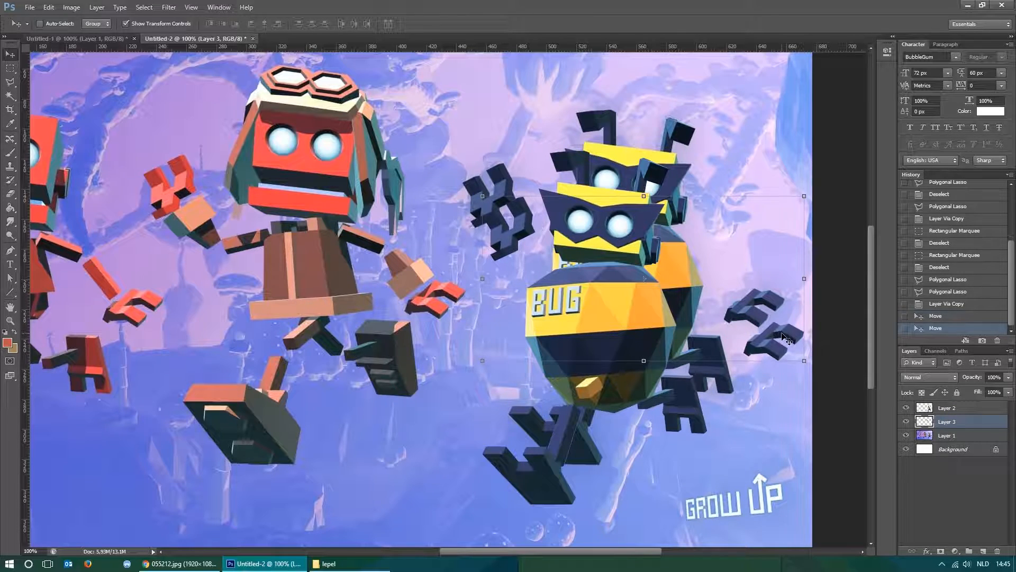
pyautogui.click(953, 305)
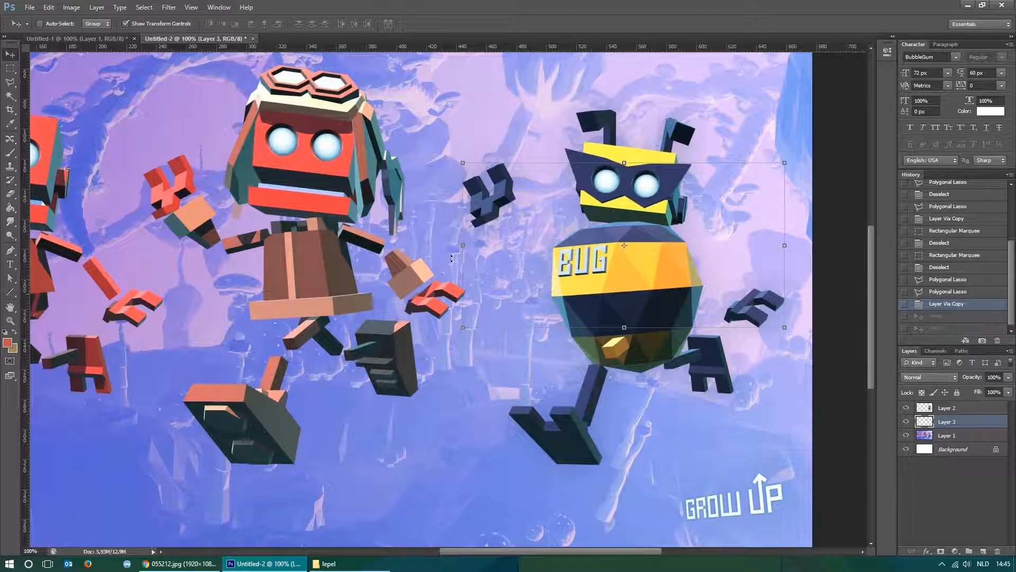
# Merge the robot body on Layer 2 down into the hands on Layer 3.
pyautogui.click(956, 410)
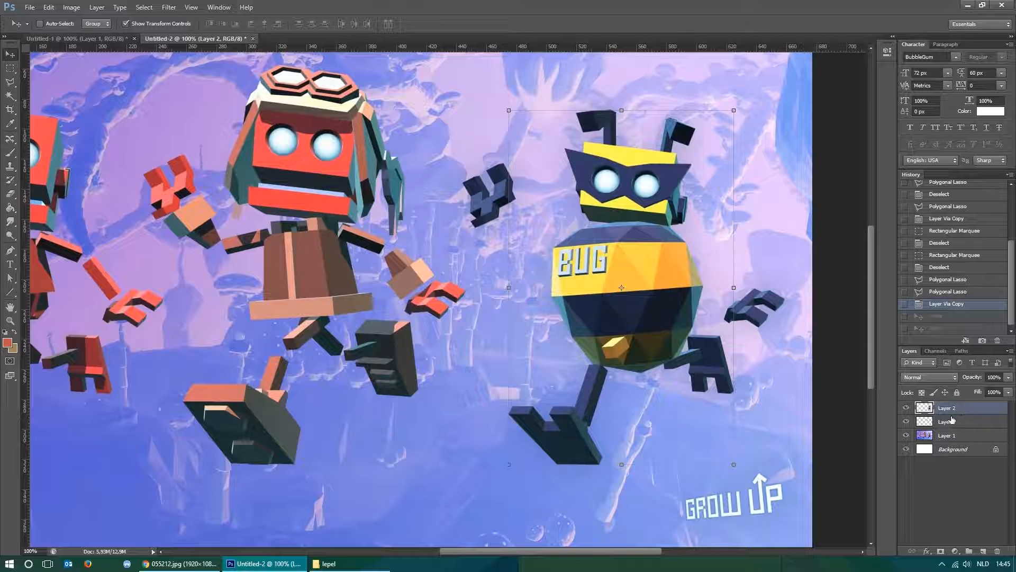
pyautogui.rightClick(969, 408)
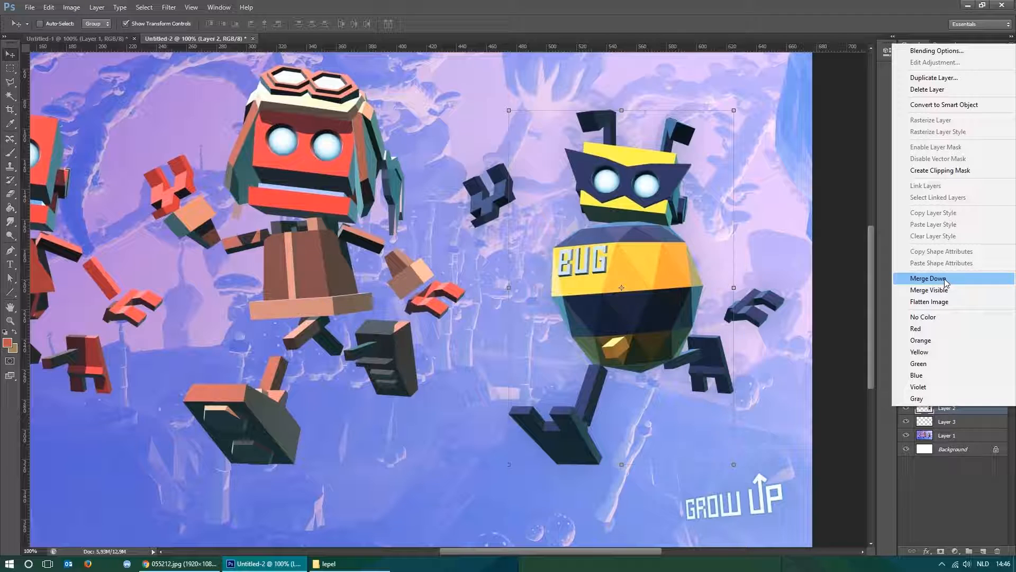
pyautogui.click(982, 413)
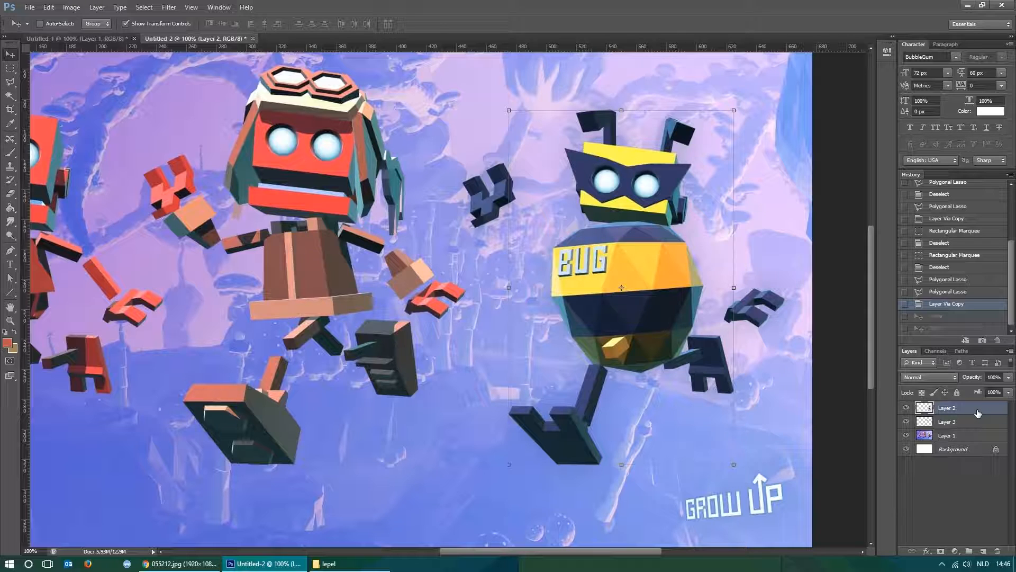
pyautogui.hotkey('ctrl', 'e')
# Hide Layer 1 and the Background layer, and move the merged robot on Layer 3 toward the middle of the canvas.
pyautogui.moveTo(665, 304); pyautogui.dragTo(644, 290)
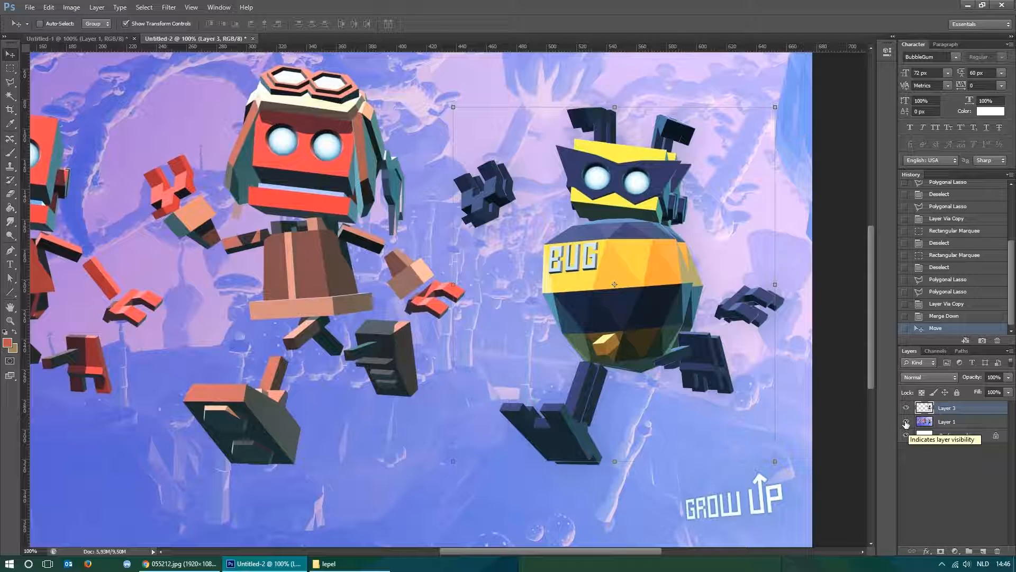
pyautogui.click(906, 422)
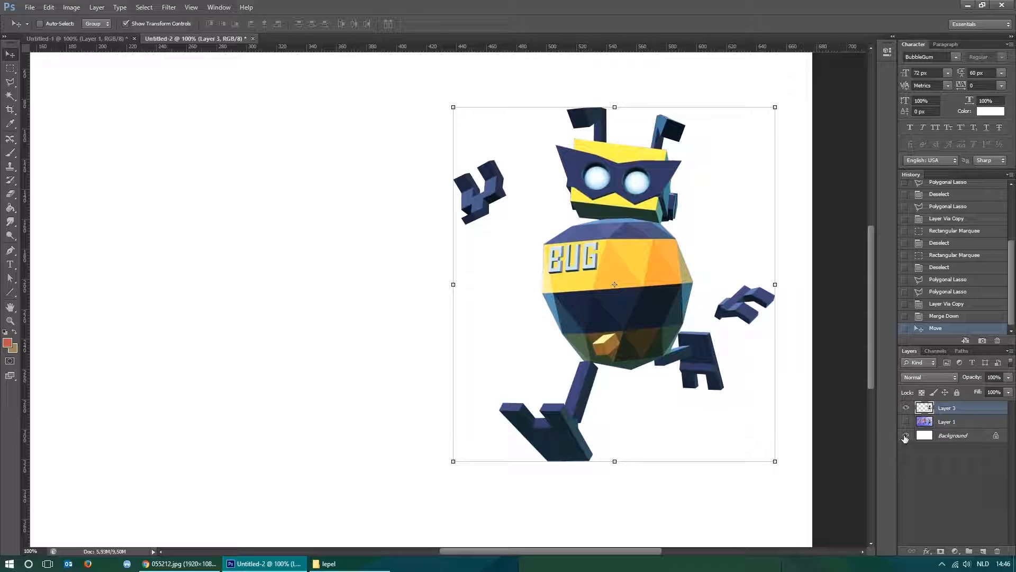
pyautogui.click(906, 436)
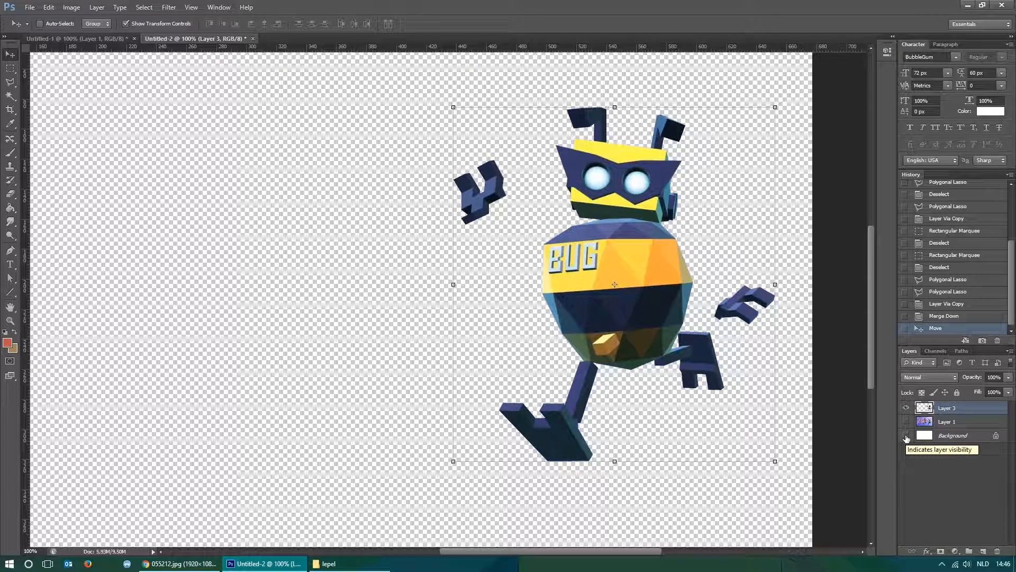
pyautogui.moveTo(642, 305); pyautogui.dragTo(488, 308)
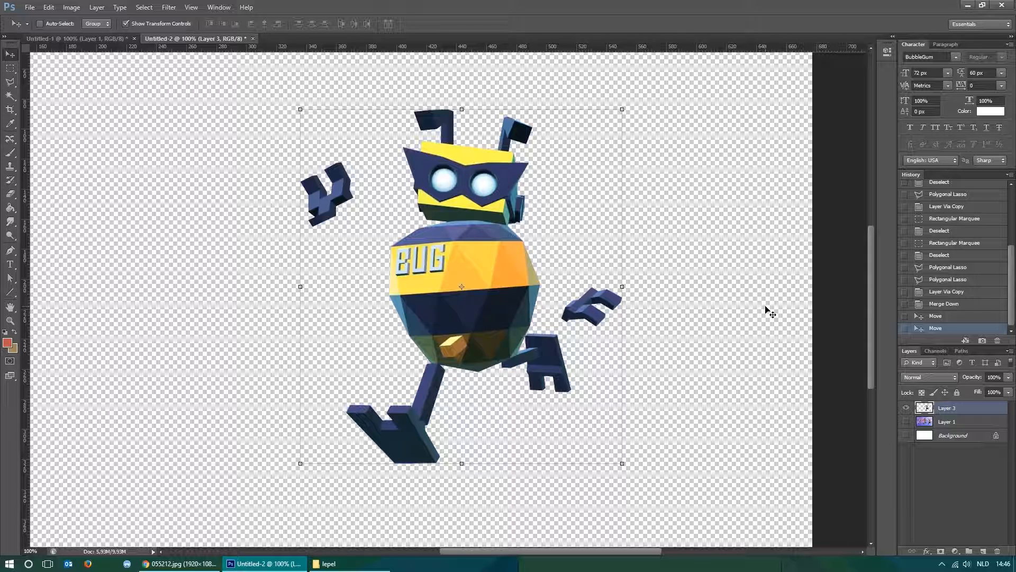
pyautogui.moveTo(506, 316)
pyautogui.mouseDown()
pyautogui.moveTo(596, 333)
pyautogui.moveTo(610, 302)
pyautogui.moveTo(507, 323)
pyautogui.mouseUp()
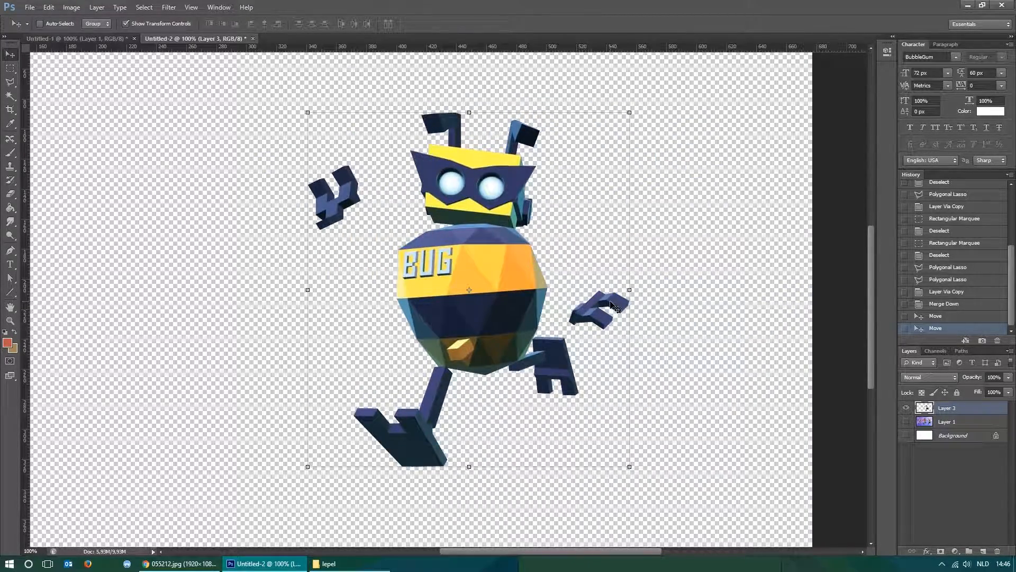
# Select the whole robot including both hands with a rectangular marquee and copy it.
pyautogui.click(10, 69)
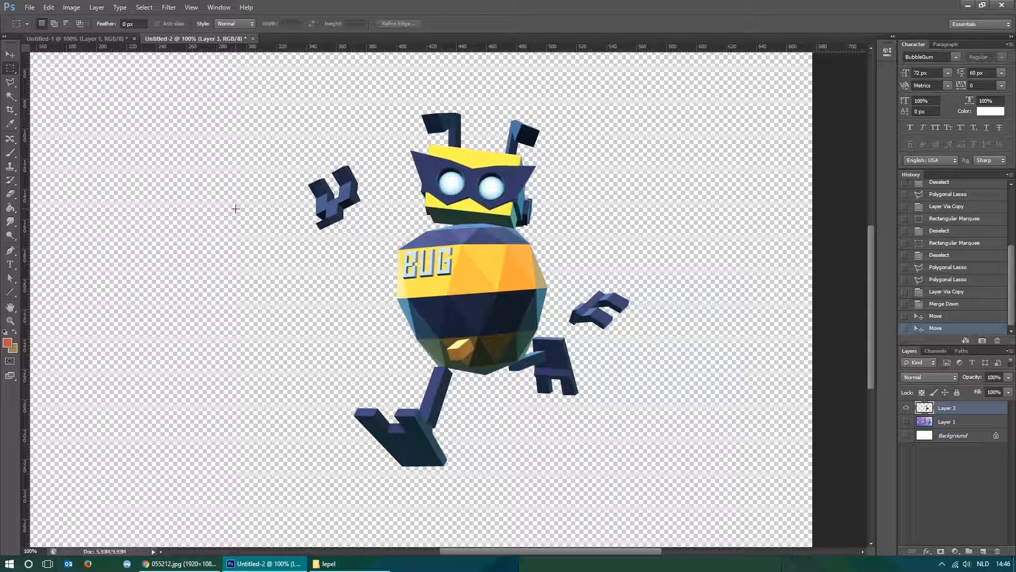
pyautogui.moveTo(251, 83); pyautogui.dragTo(725, 516)
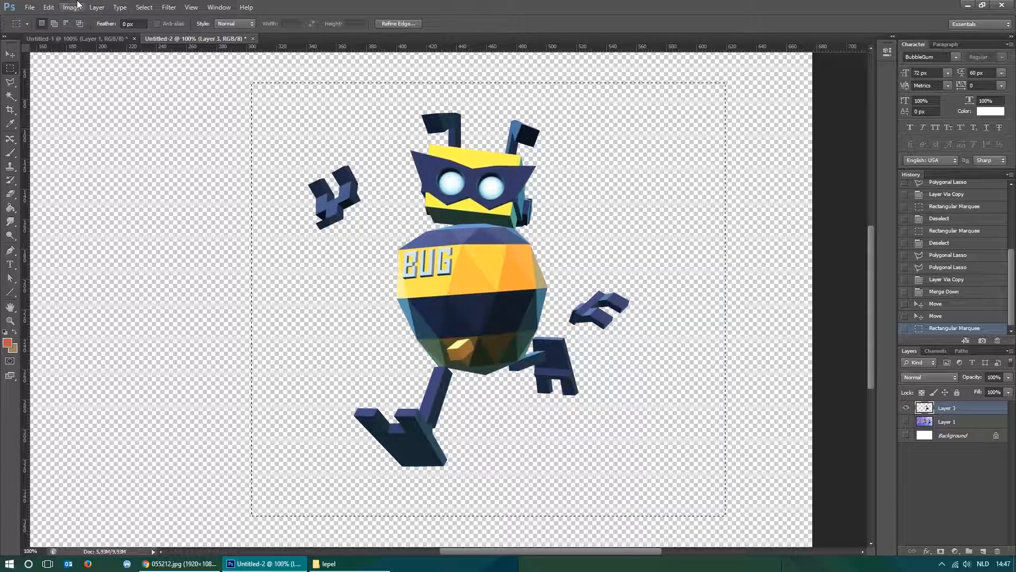
pyautogui.click(50, 7)
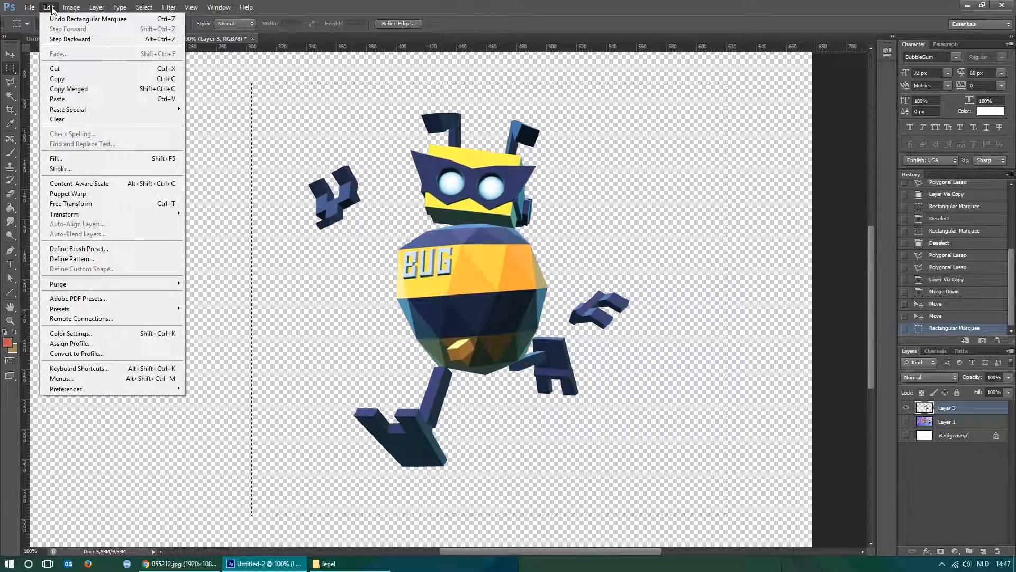
pyautogui.click(76, 78)
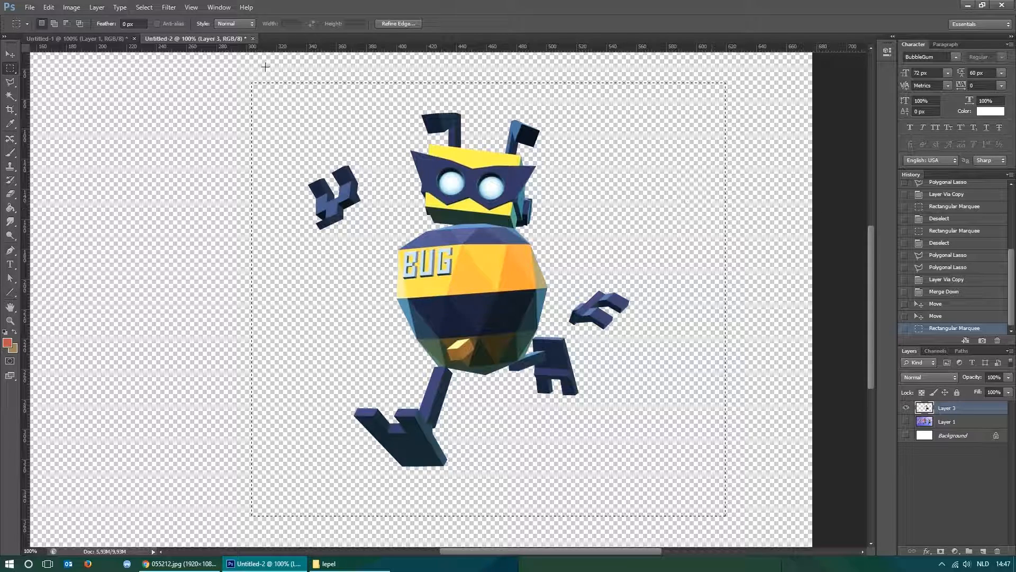
# Paste the robot into the Untitled-1 thumbnail and move it beside the spoon character, with one hand behind the character's hair.
pyautogui.click(65, 38)
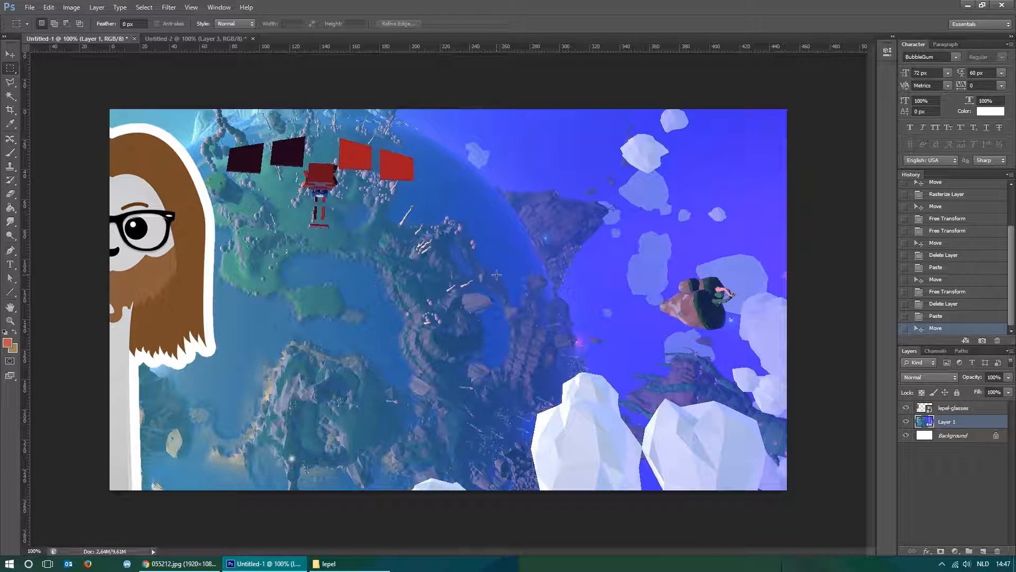
pyautogui.hotkey('ctrl', 'v')
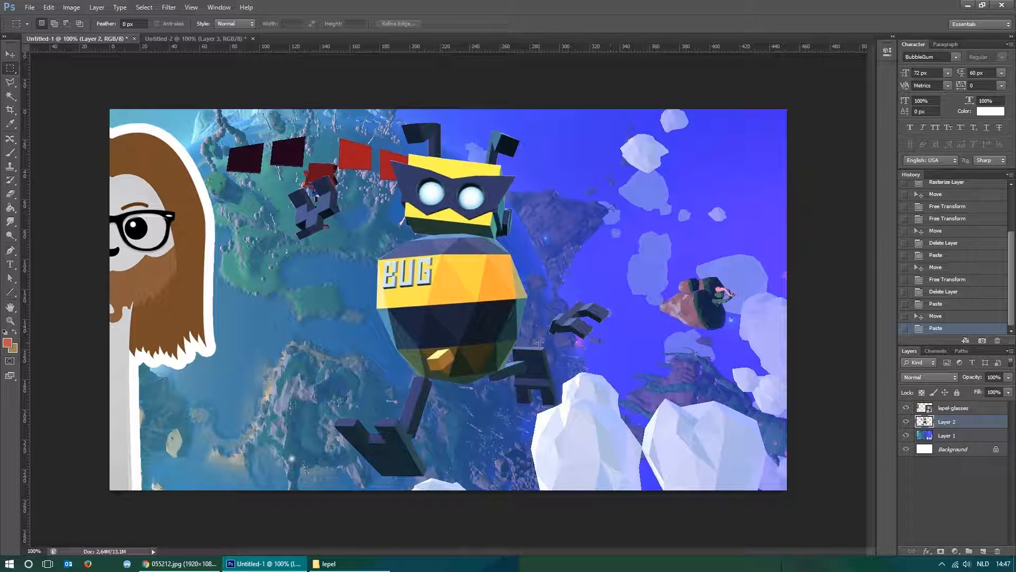
pyautogui.press('v')
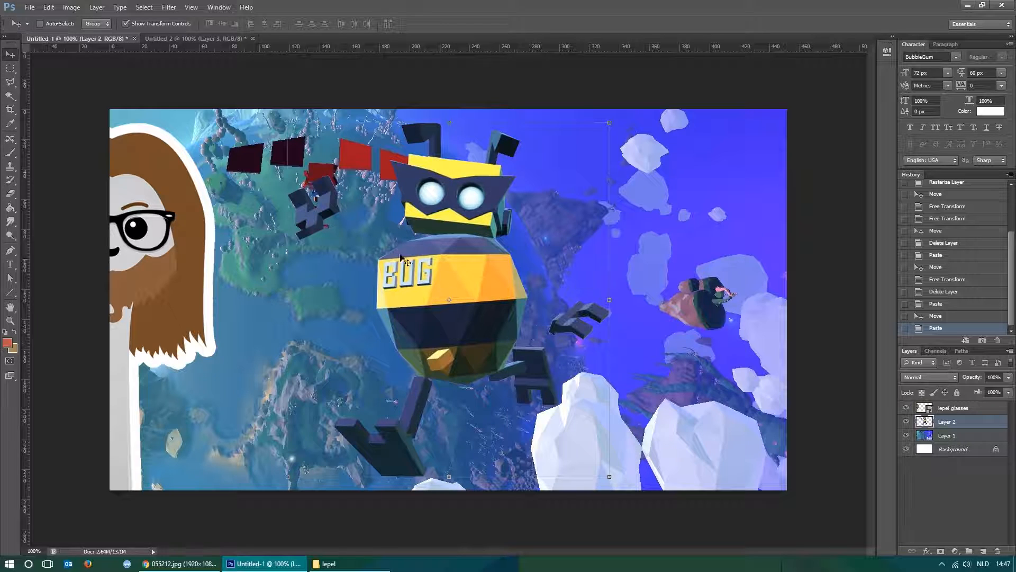
pyautogui.moveTo(466, 269); pyautogui.dragTo(374, 271)
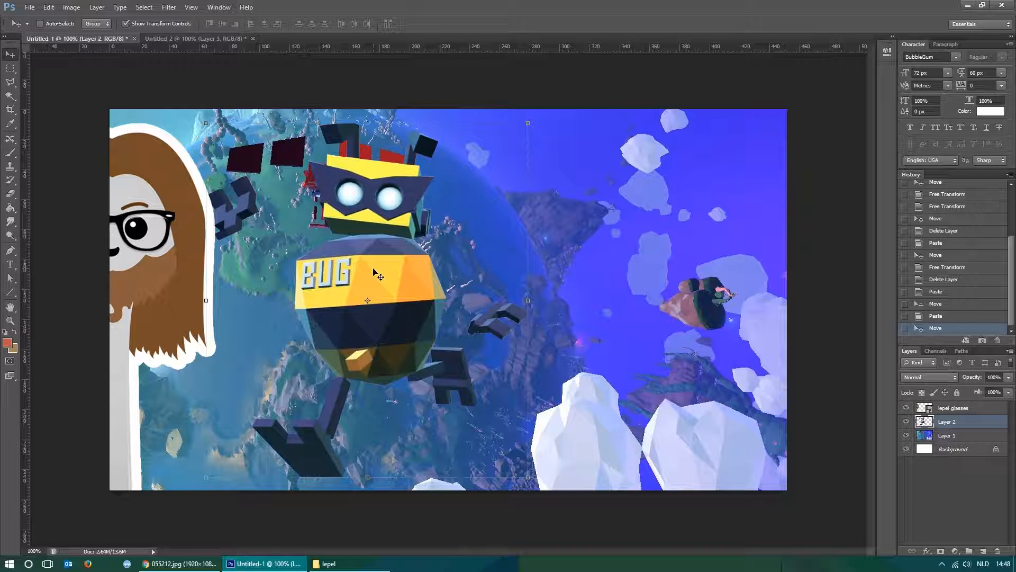
pyautogui.moveTo(405, 285); pyautogui.dragTo(347, 285)
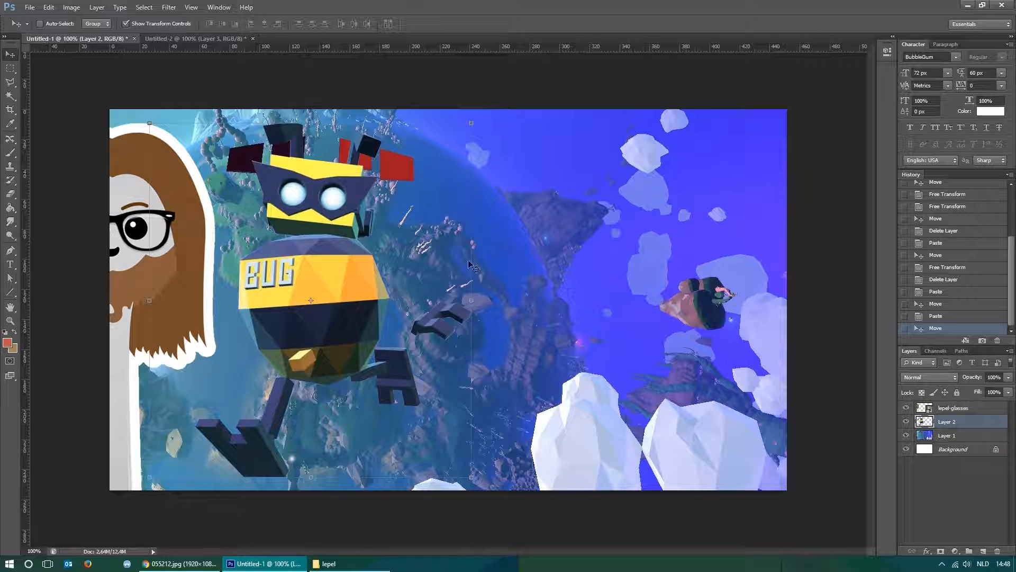
pyautogui.moveTo(364, 280); pyautogui.dragTo(408, 281)
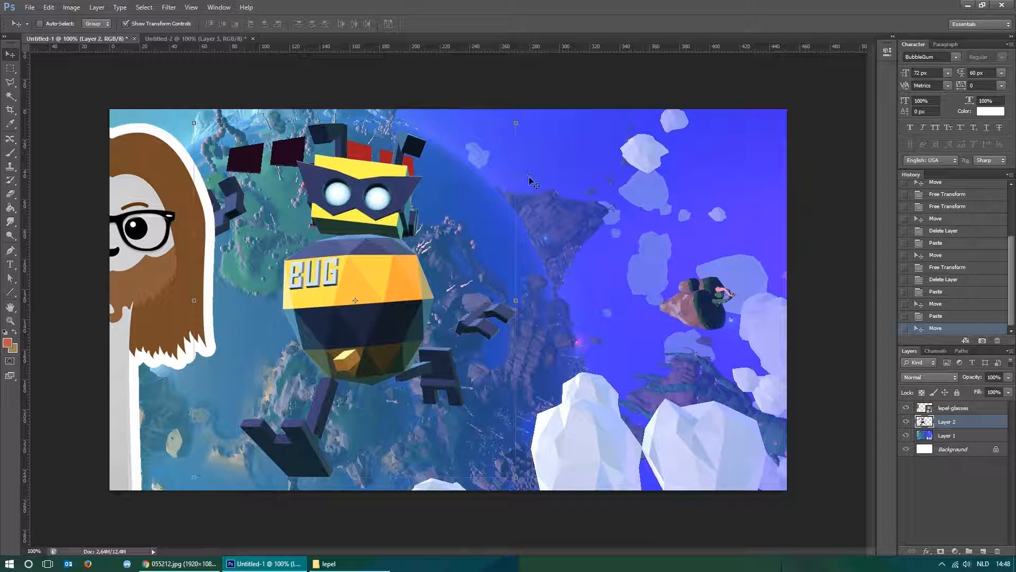
pyautogui.moveTo(517, 223); pyautogui.dragTo(576, 238)
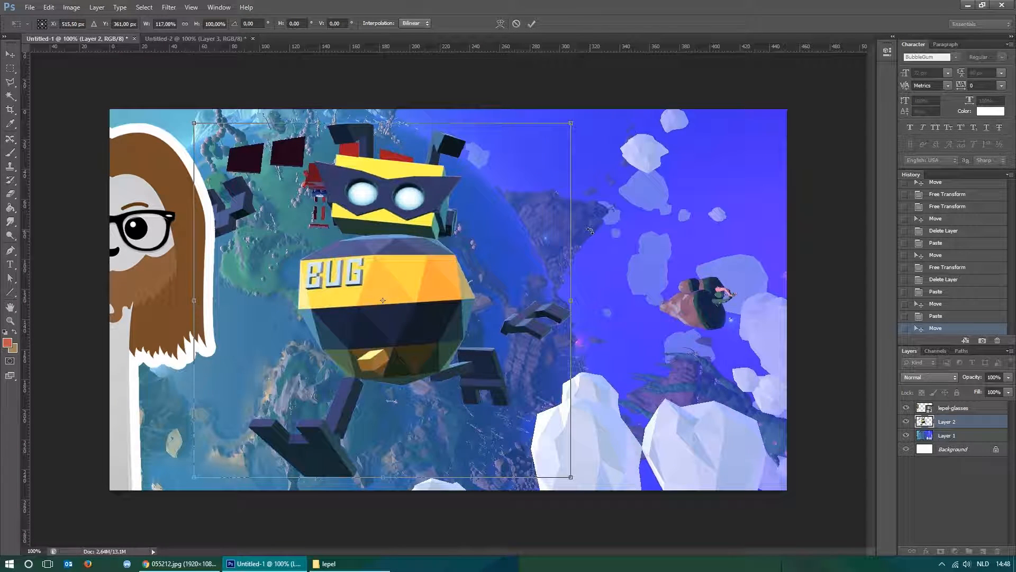
pyautogui.hotkey('ctrl', 'z')
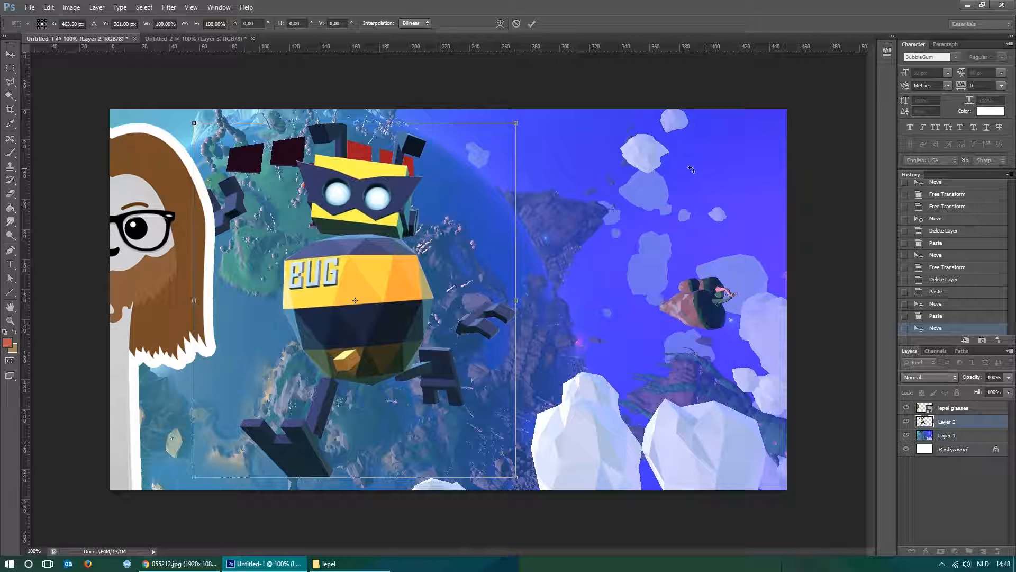
pyautogui.press('Return')
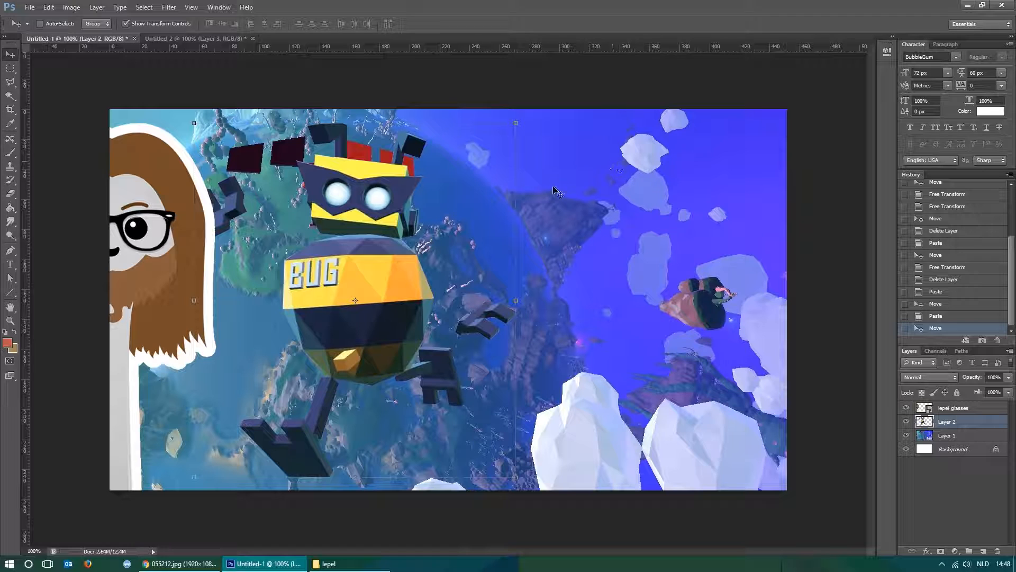
# Flip the pasted robot on Layer 2 horizontally.
pyautogui.click(516, 163)
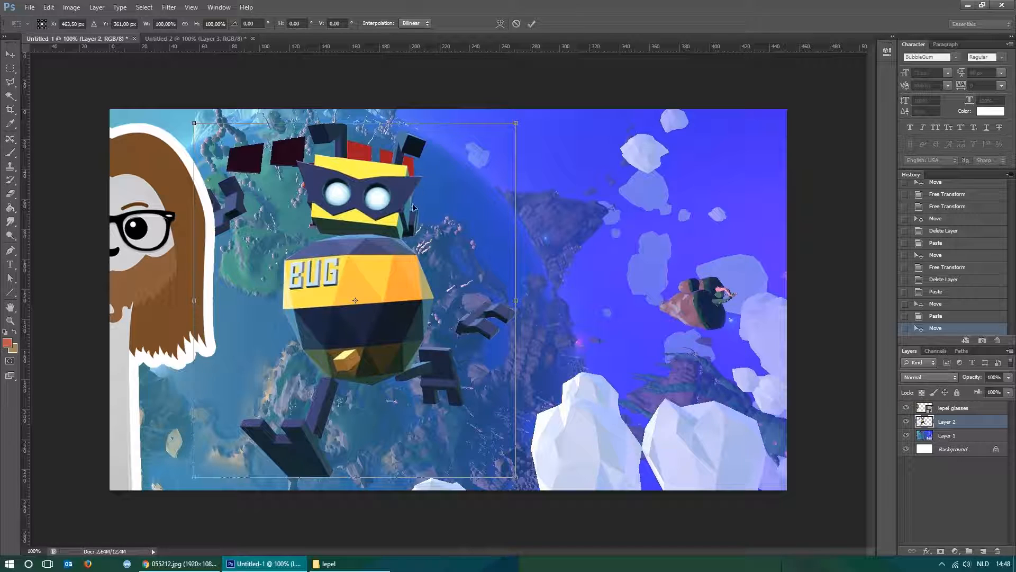
pyautogui.rightClick(459, 171)
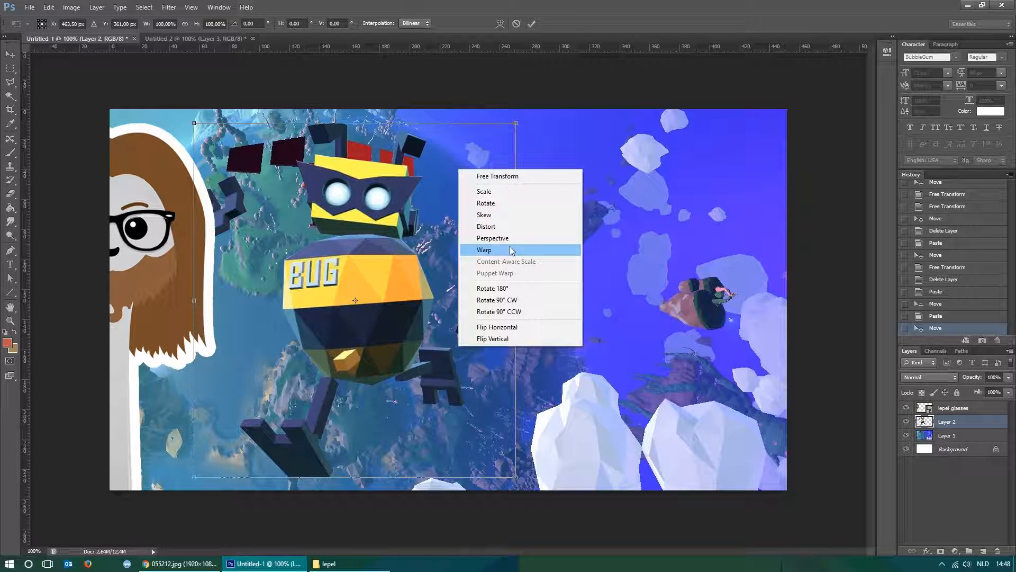
pyautogui.click(511, 325)
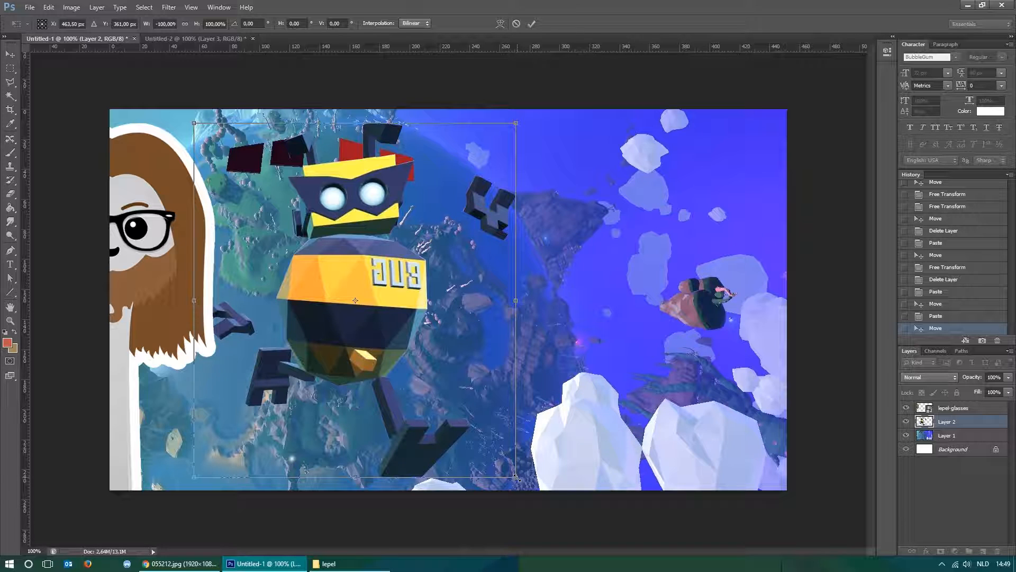
# Scale the flipped robot on Layer 2 proportionally to about 89% and move it slightly down beside the spoon character.
pyautogui.moveTo(516, 476); pyautogui.dragTo(520, 331)
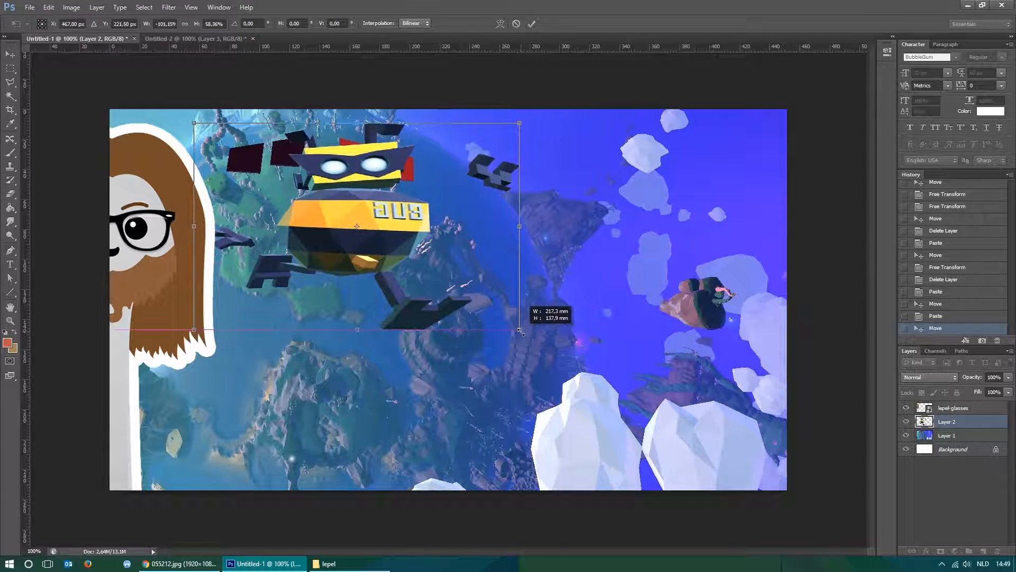
pyautogui.press('shift')
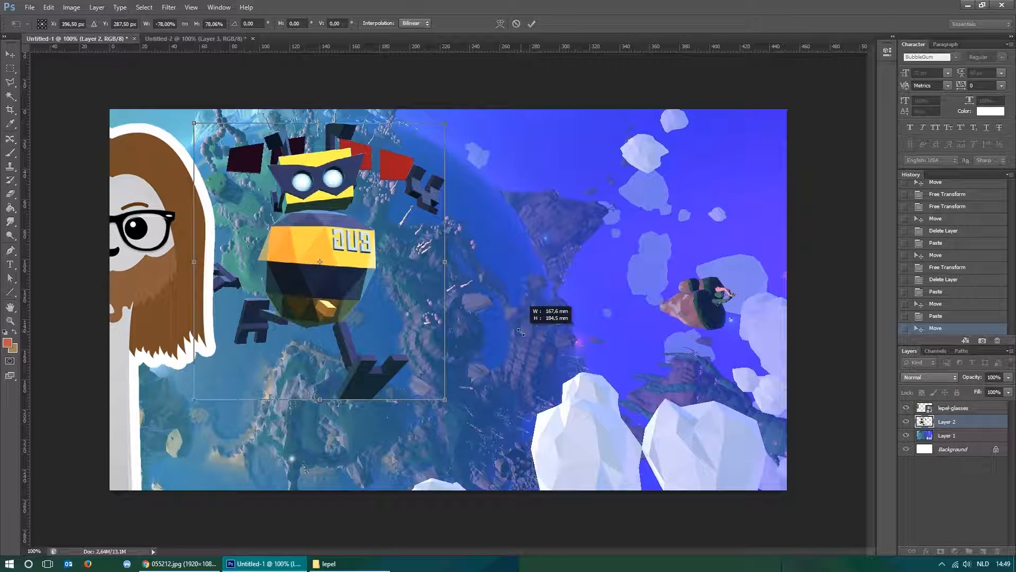
pyautogui.moveTo(521, 331); pyautogui.dragTo(472, 449)
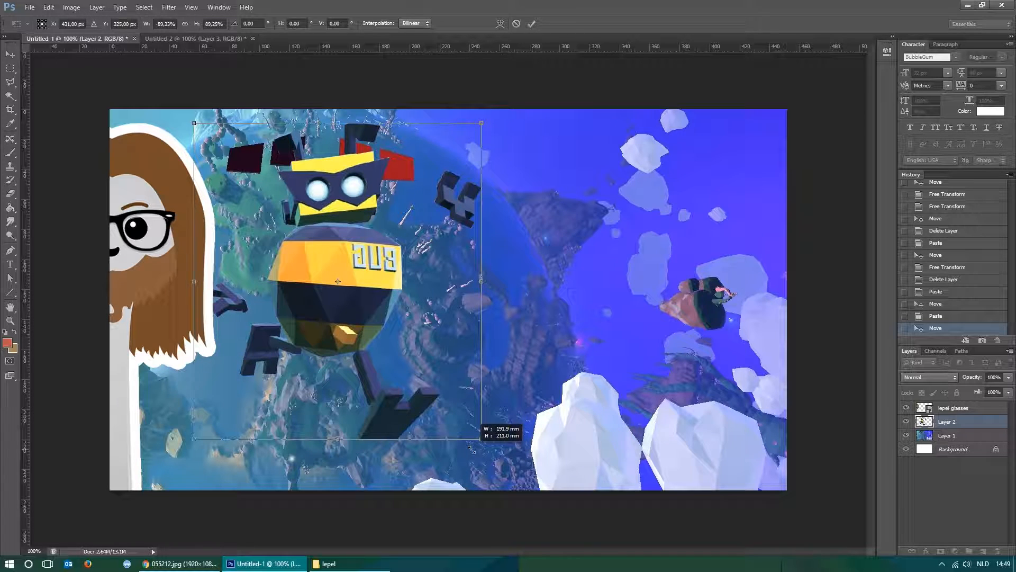
pyautogui.moveTo(472, 449); pyautogui.dragTo(471, 450)
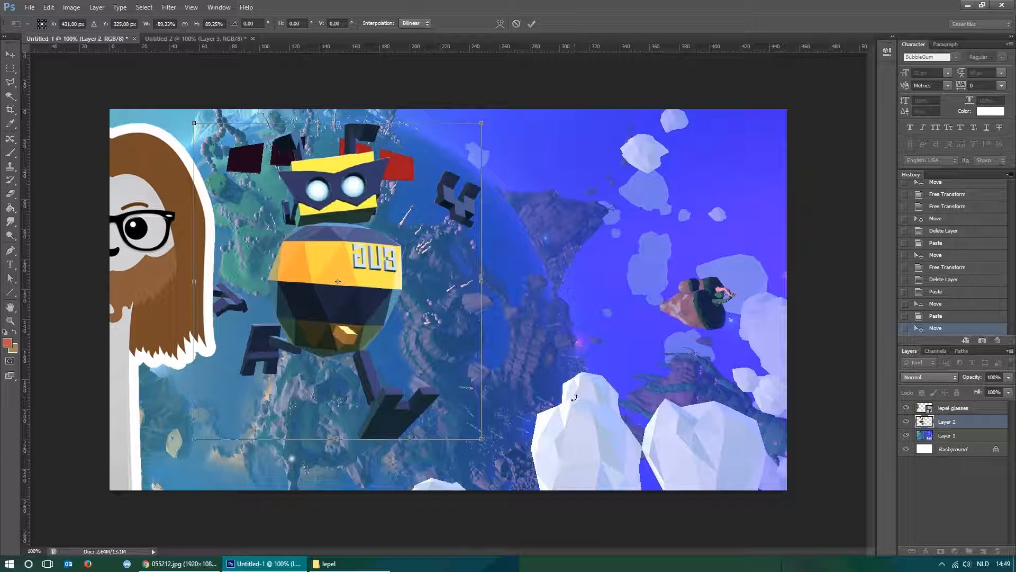
pyautogui.moveTo(359, 299); pyautogui.dragTo(365, 320)
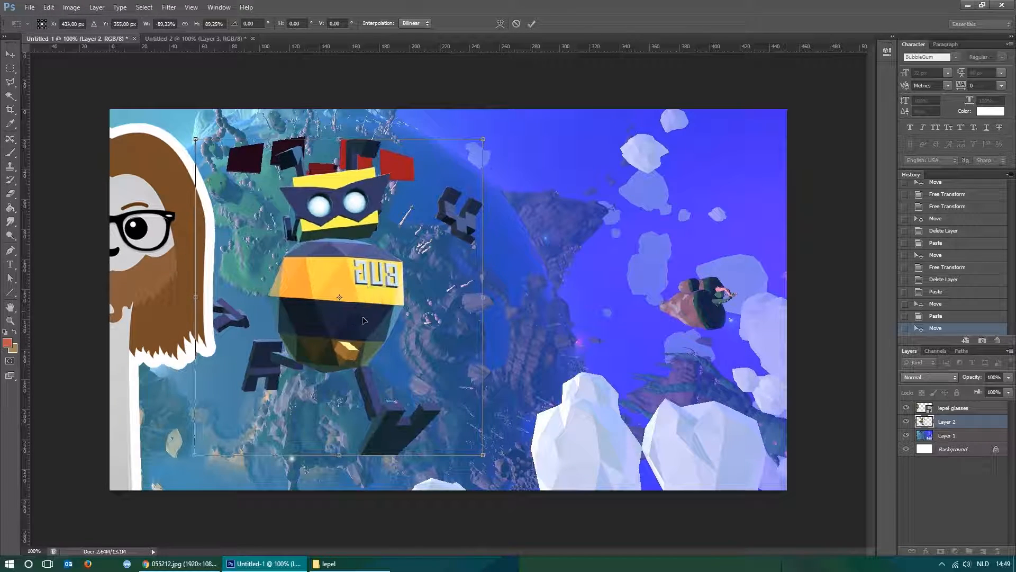
pyautogui.press('Return')
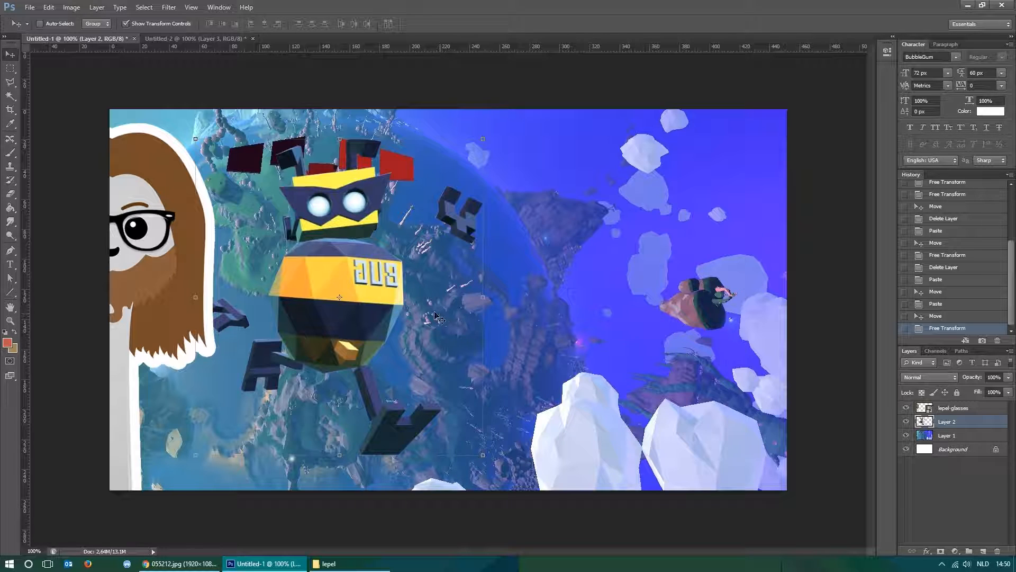
pyautogui.press('m')
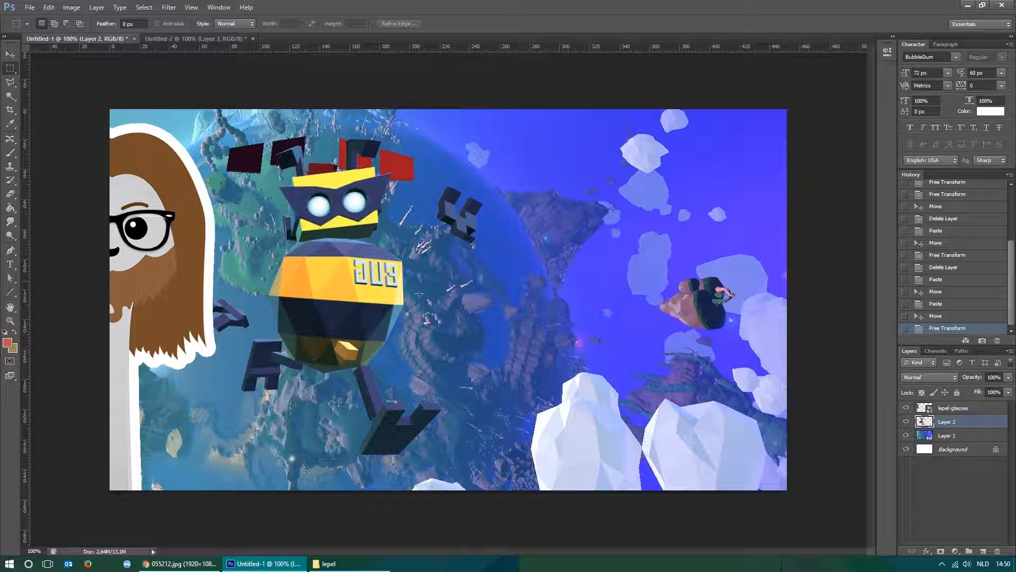
pyautogui.moveTo(487, 208); pyautogui.dragTo(591, 293)
pyautogui.moveTo(672, 217); pyautogui.dragTo(666, 215)
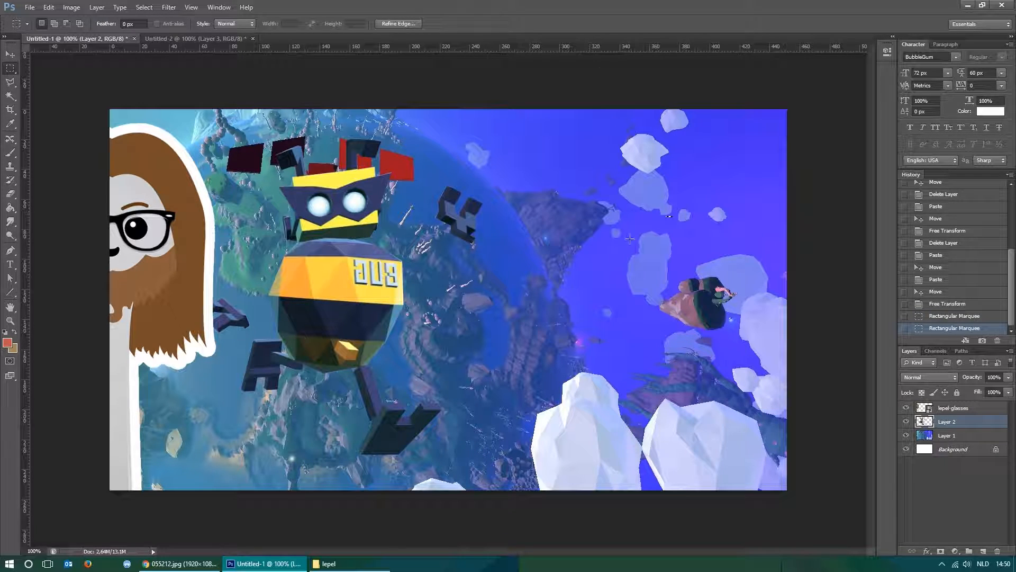
pyautogui.hotkey('ctrl', 'd')
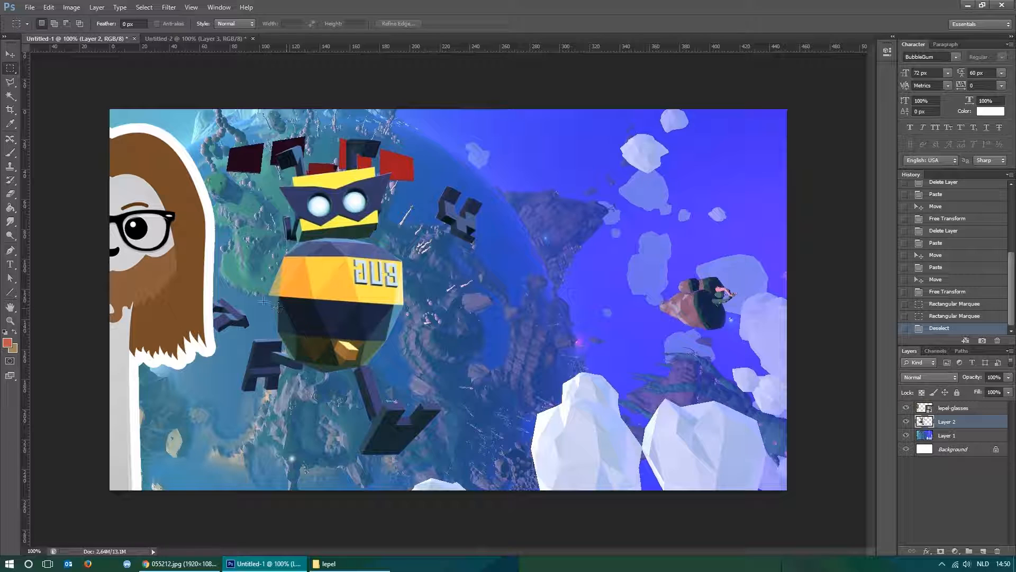
pyautogui.moveTo(342, 252); pyautogui.dragTo(412, 291)
pyautogui.hotkey('ctrl', 'd')
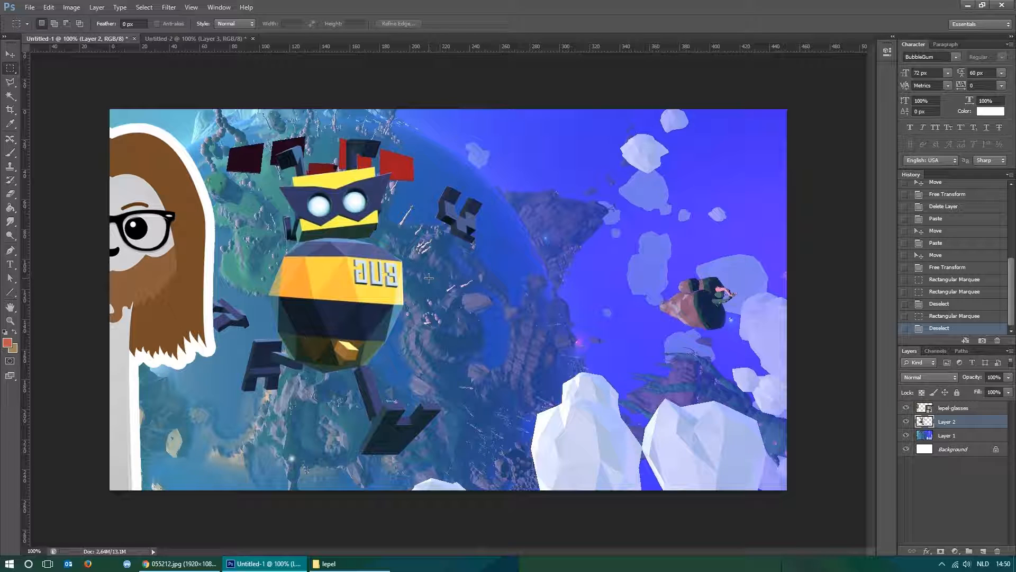
# Outline the mirrored BUG lettering on the robot's chest with the Polygonal Lasso and copy it to a new layer.
pyautogui.hotkey('ctrl', '+')
pyautogui.hotkey('ctrl', '+')
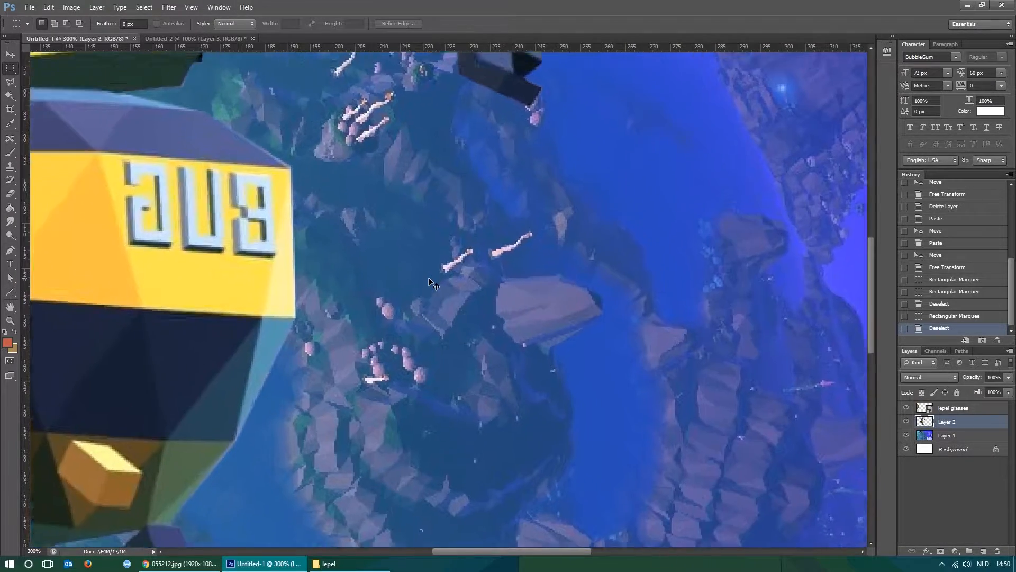
pyautogui.hotkey('ctrl', '+')
pyautogui.moveTo(209, 226); pyautogui.dragTo(493, 284)
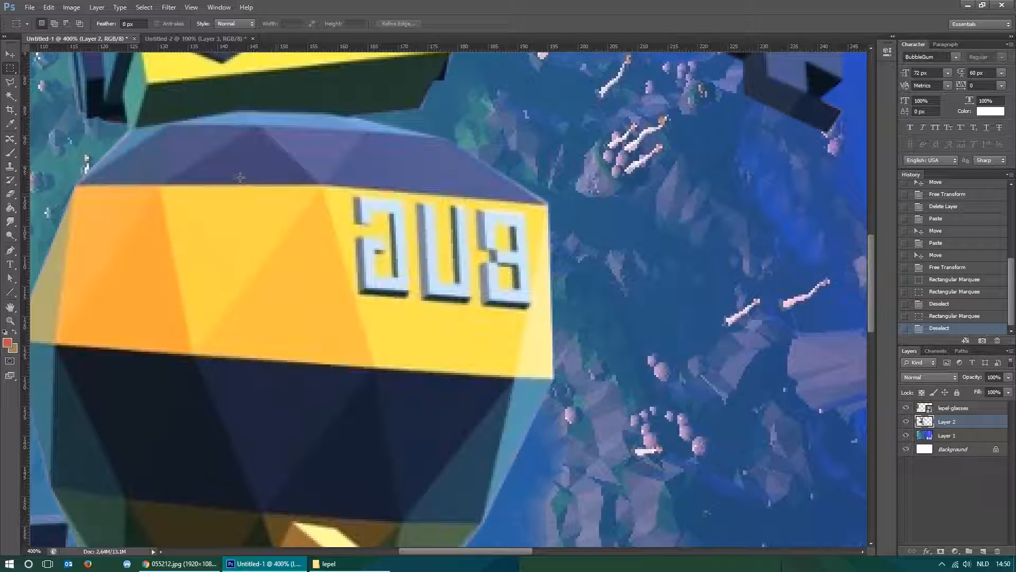
pyautogui.click(10, 82)
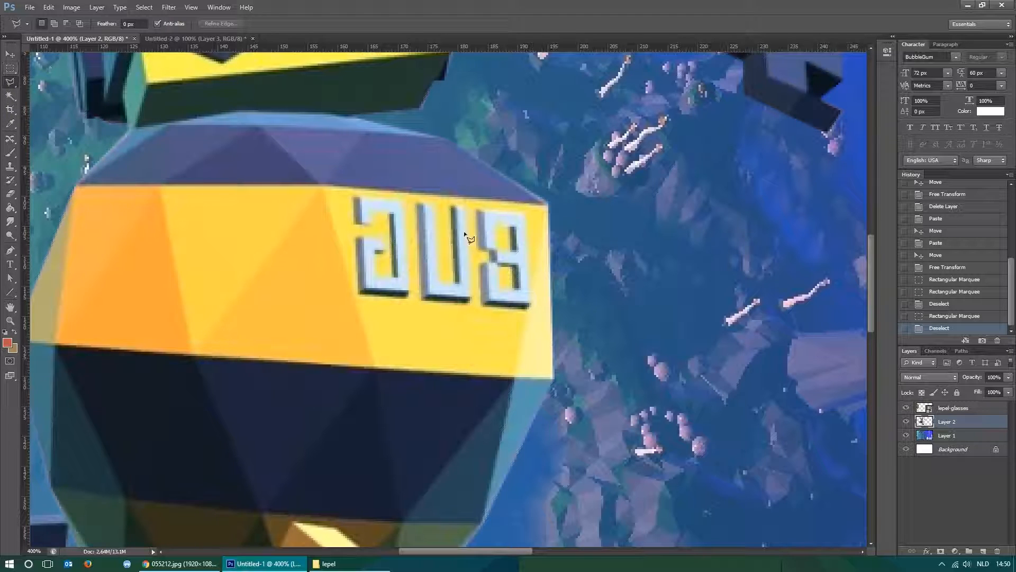
pyautogui.click(351, 202)
pyautogui.click(357, 295)
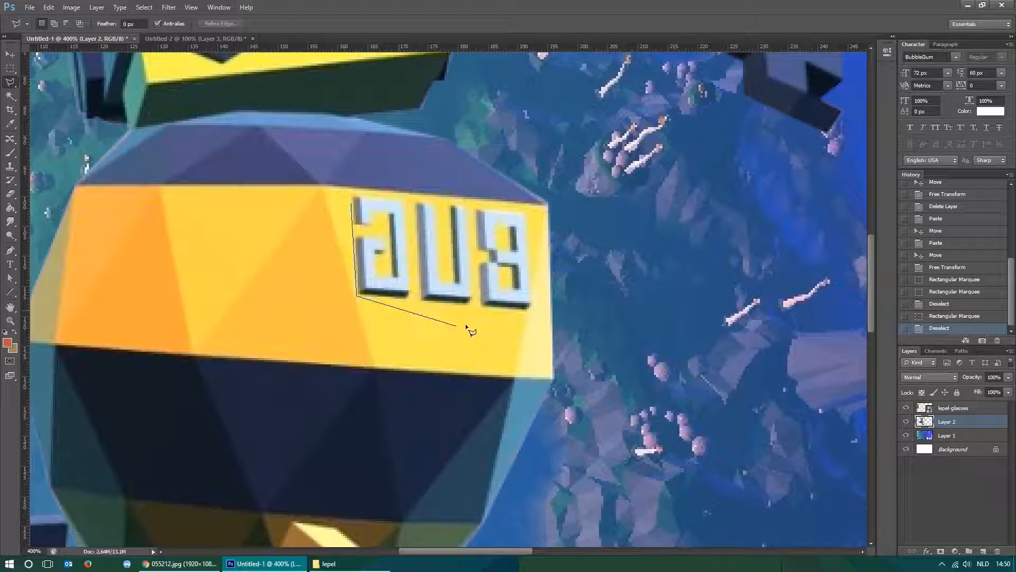
pyautogui.click(530, 310)
pyautogui.click(532, 211)
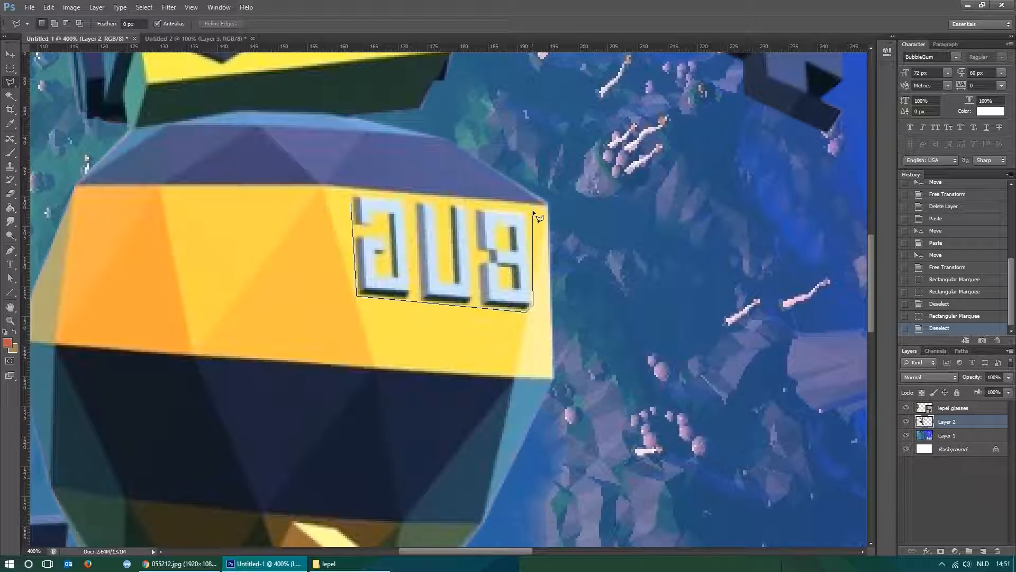
pyautogui.click(353, 194)
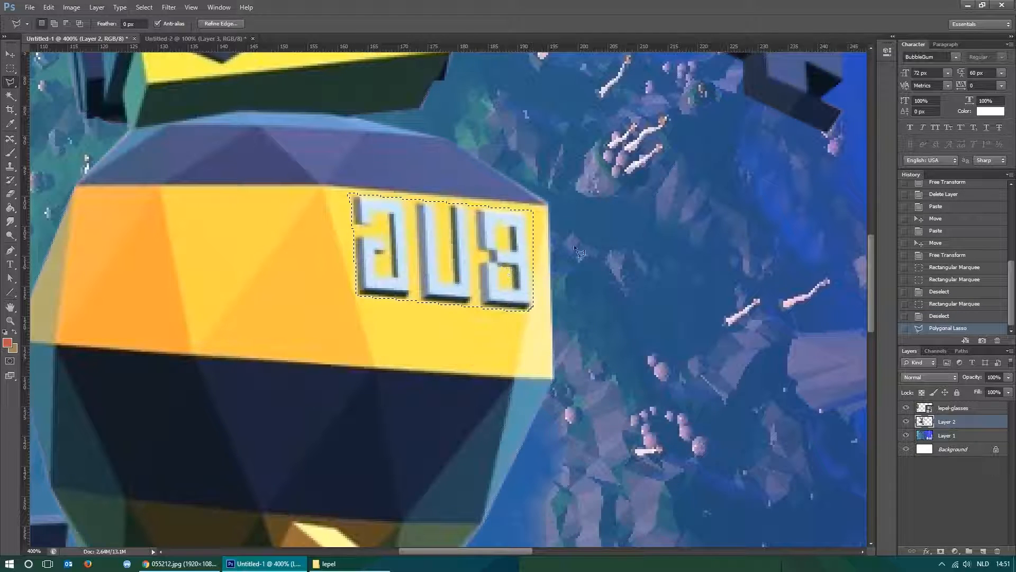
pyautogui.rightClick(446, 239)
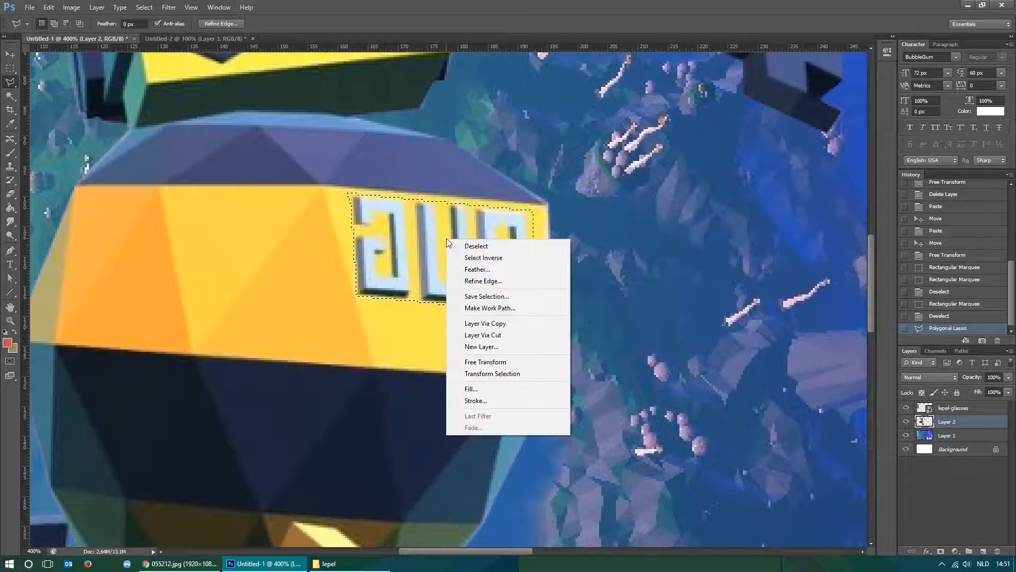
pyautogui.click(522, 325)
# Flip the copied BUG lettering horizontally so it reads correctly and position it over the mirrored original.
pyautogui.press('v')
pyautogui.moveTo(488, 264); pyautogui.dragTo(523, 198)
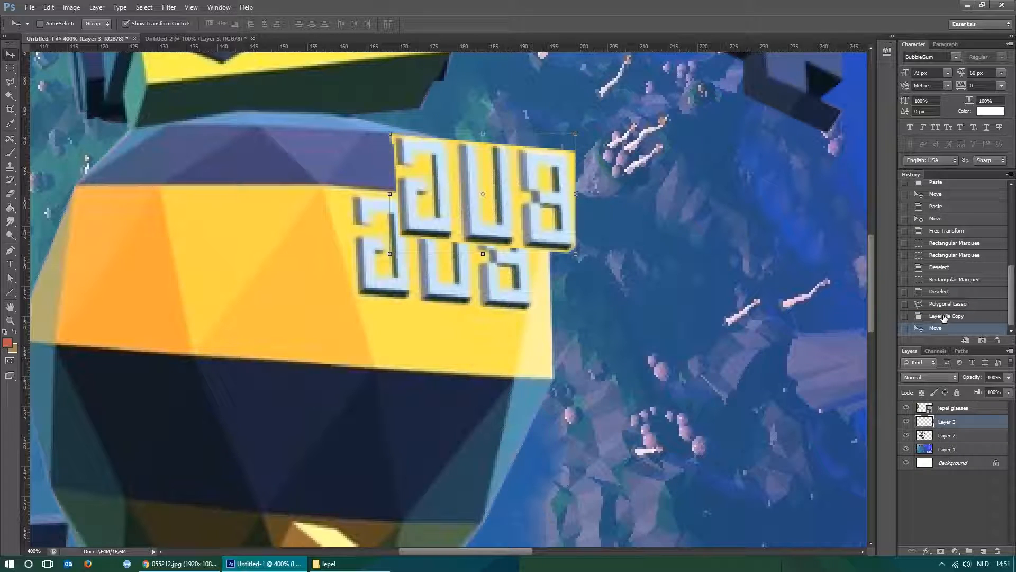
pyautogui.click(944, 316)
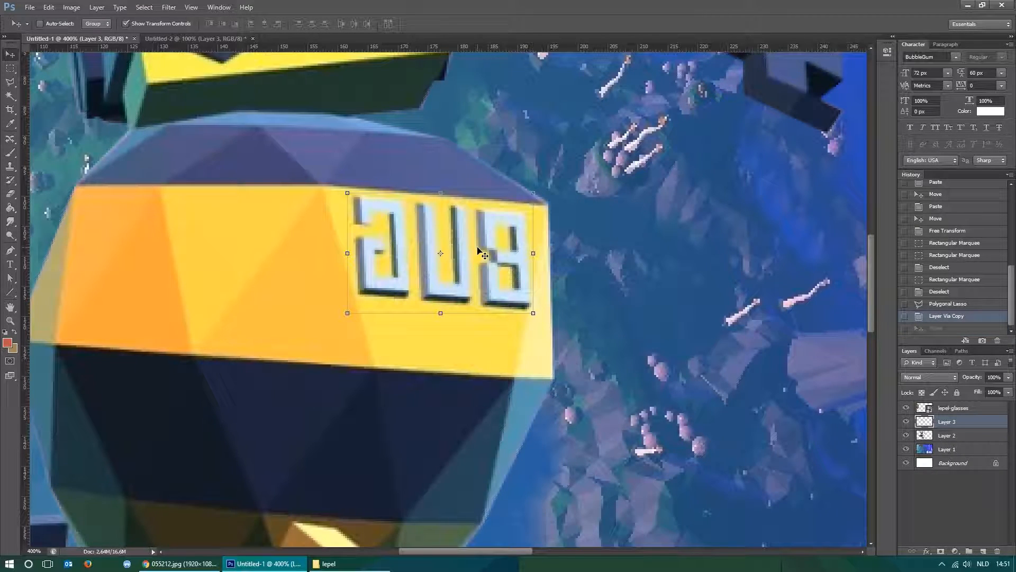
pyautogui.click(461, 193)
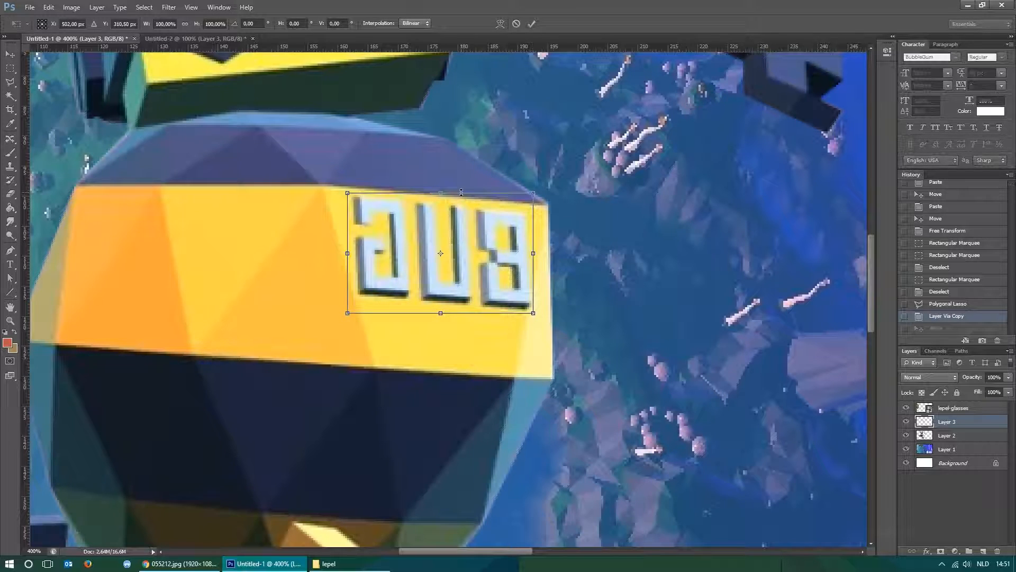
pyautogui.rightClick(478, 241)
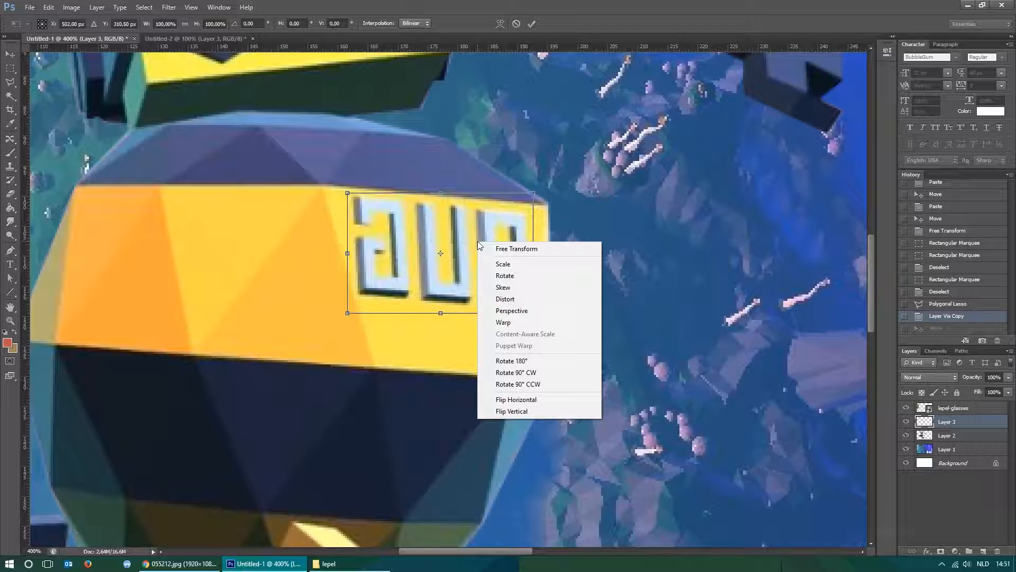
pyautogui.click(547, 403)
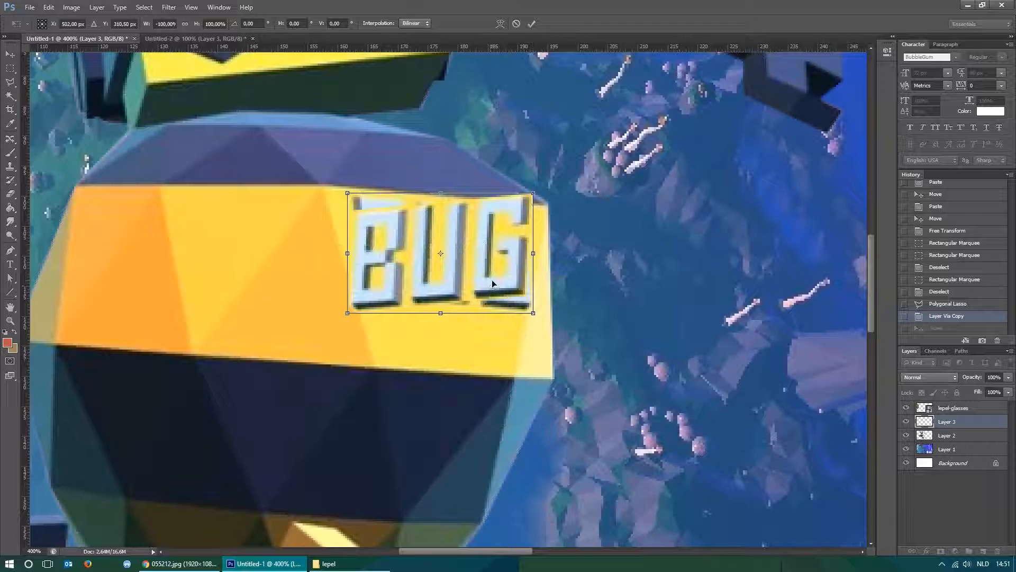
pyautogui.press('Return')
pyautogui.moveTo(487, 278); pyautogui.dragTo(493, 279)
pyautogui.moveTo(507, 291); pyautogui.dragTo(497, 276)
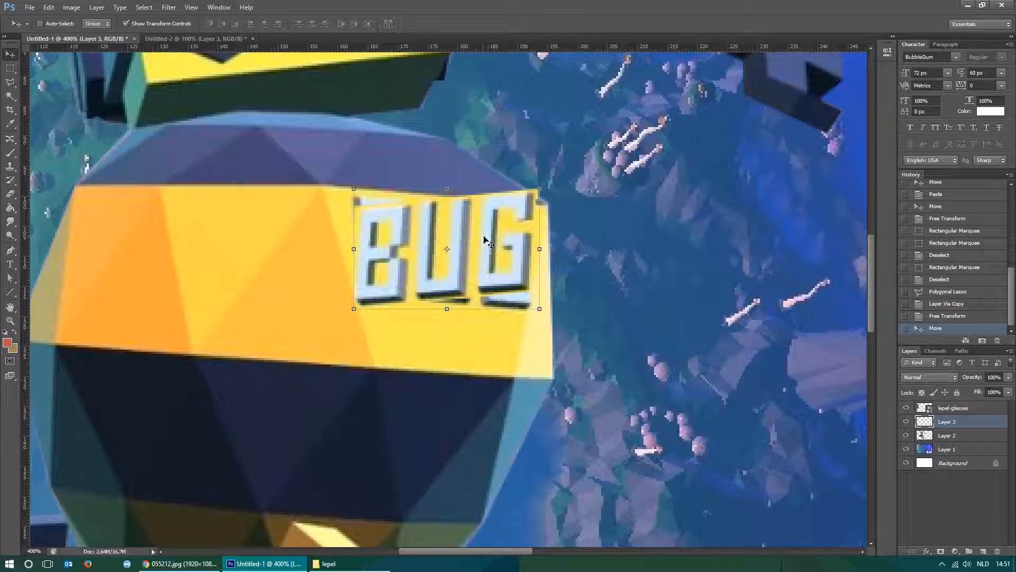
# Skew the BUG lettering to follow the slope of the yellow band and nudge it down and left over the mirrored original.
pyautogui.click(447, 188)
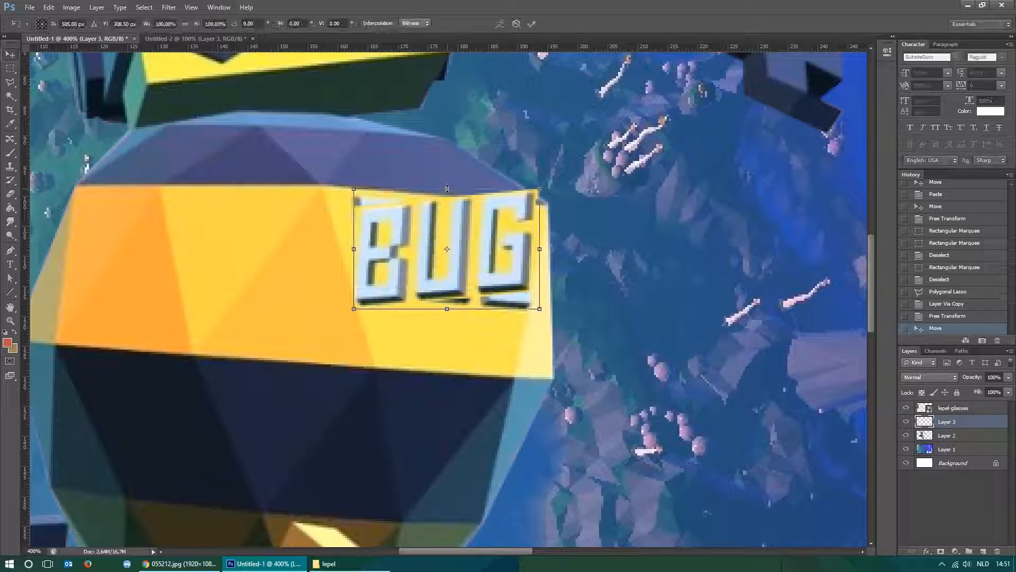
pyautogui.rightClick(477, 230)
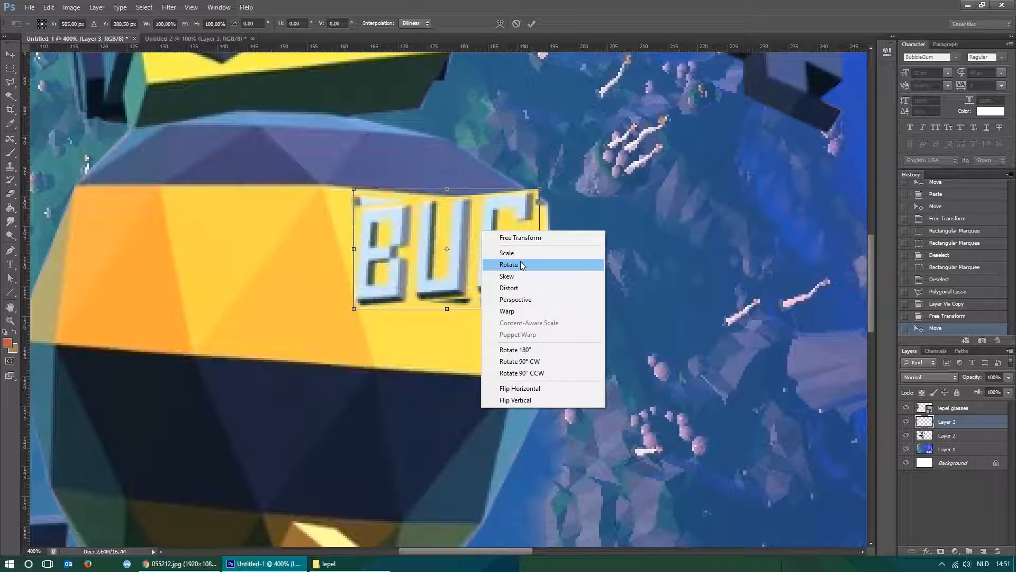
pyautogui.click(518, 278)
pyautogui.moveTo(539, 249); pyautogui.dragTo(539, 272)
pyautogui.moveTo(353, 249); pyautogui.dragTo(354, 232)
pyautogui.press('Return')
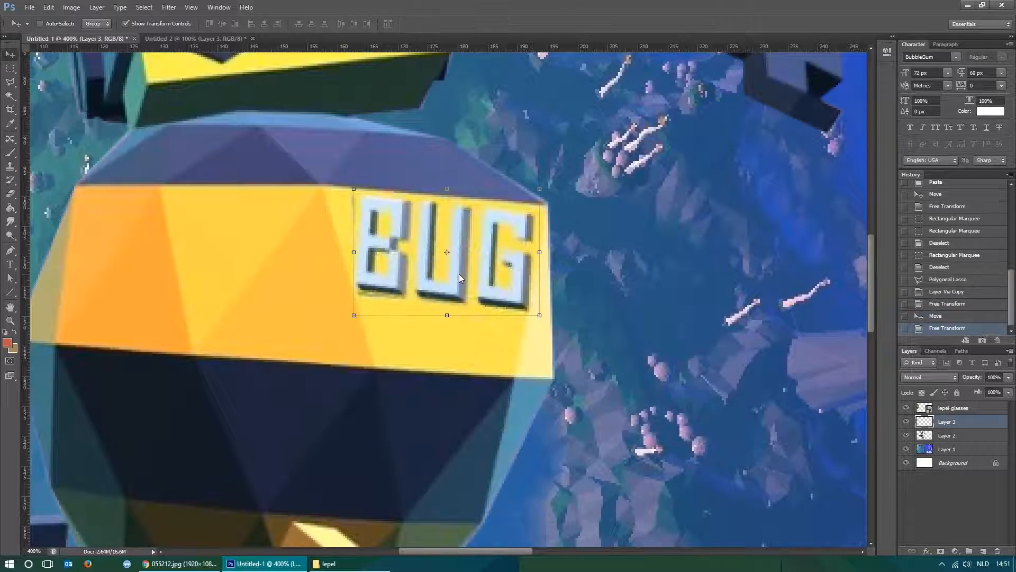
pyautogui.press('Down')
pyautogui.press('Down')
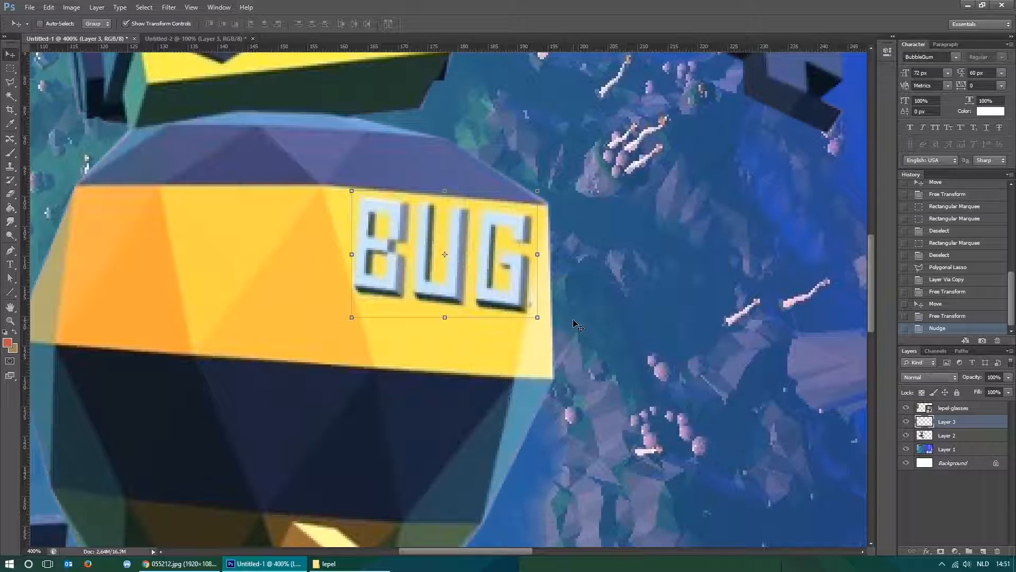
pyautogui.press('Left')
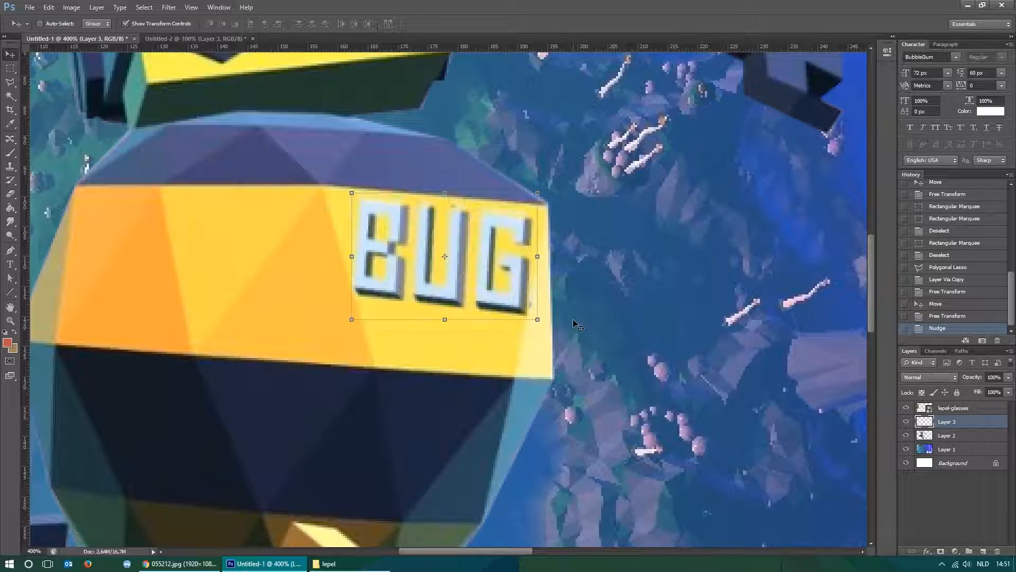
# Hide the corrected BUG lettering on Layer 3 and add a new empty layer above it.
pyautogui.press('m')
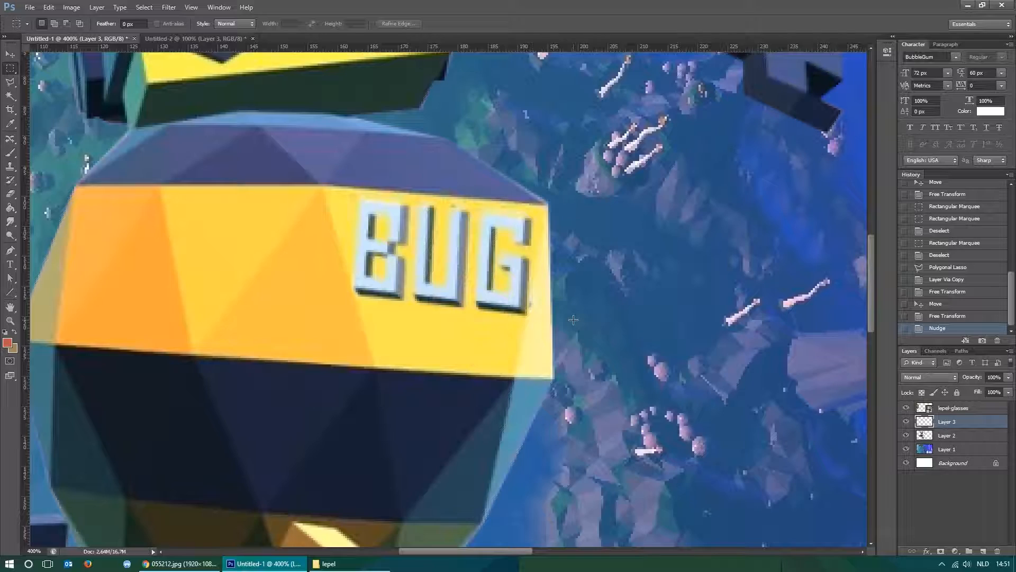
pyautogui.scroll(-4, 574, 320)
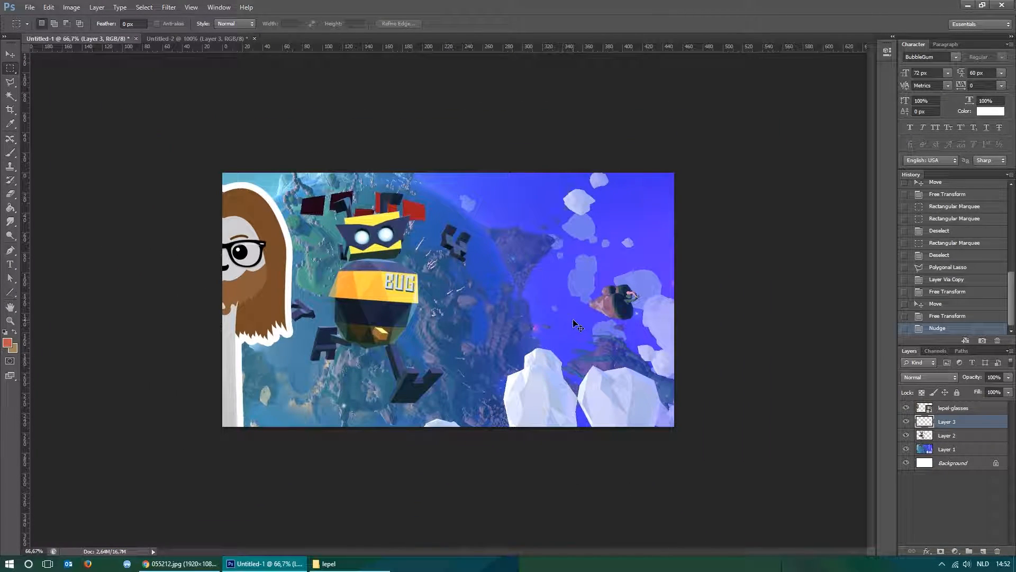
pyautogui.scroll(2, 573, 320)
pyautogui.scroll(1, 241, 189)
pyautogui.moveTo(241, 189); pyautogui.dragTo(574, 254)
pyautogui.scroll(1, 445, 189)
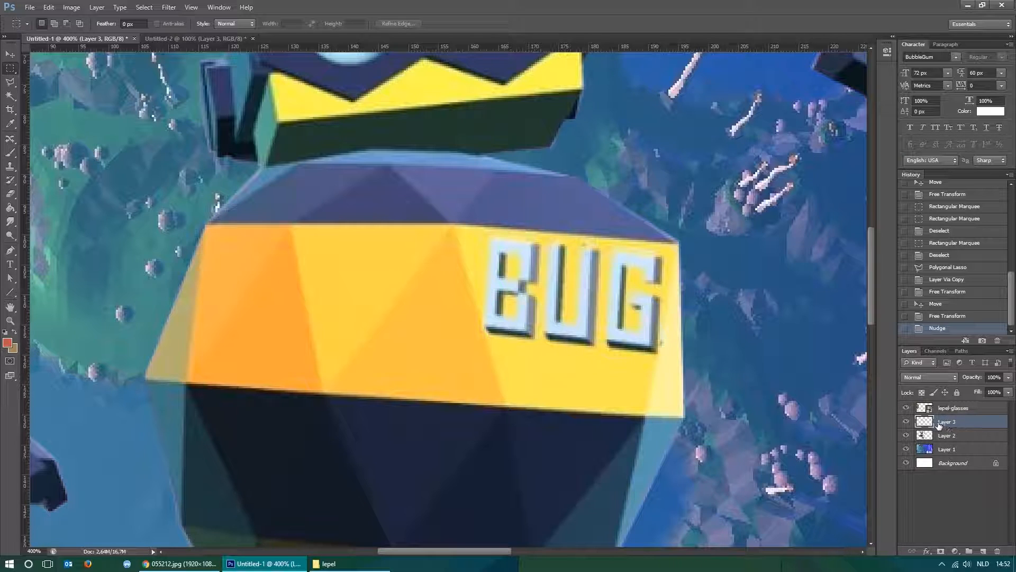
pyautogui.click(906, 423)
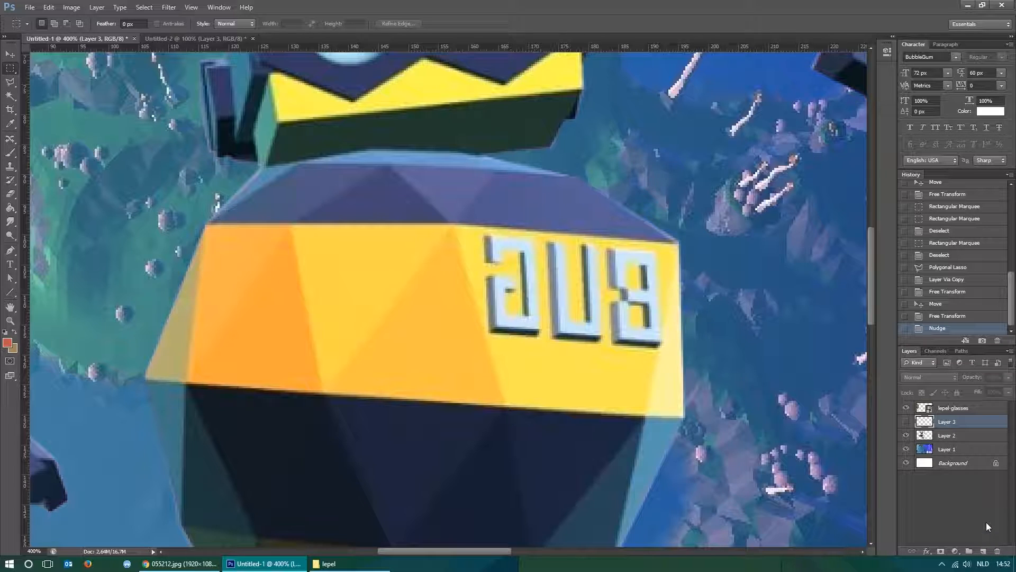
pyautogui.click(983, 552)
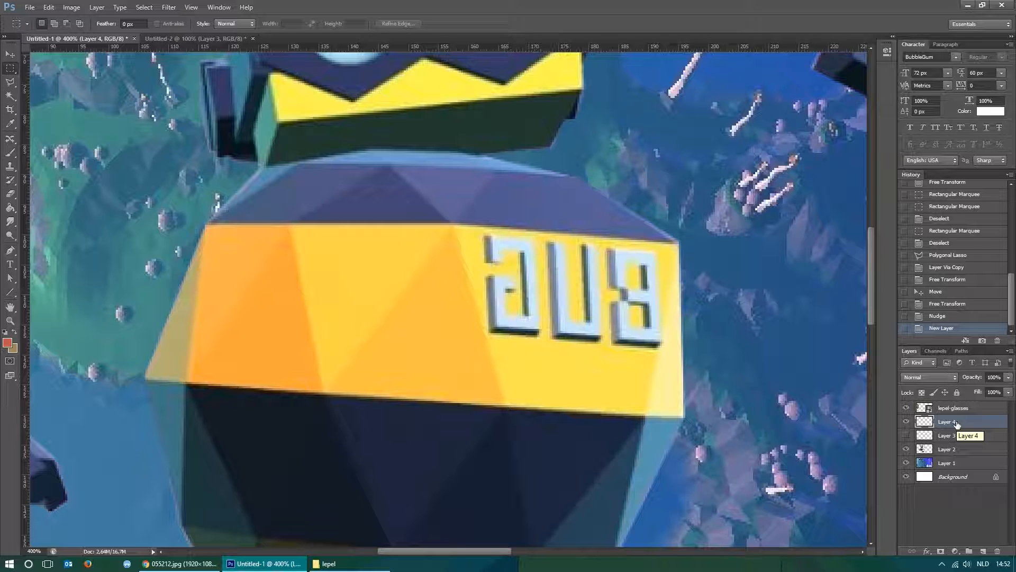
# Set up the Brush tool on Layer 4 with a hard 10 px round tip.
pyautogui.click(947, 450)
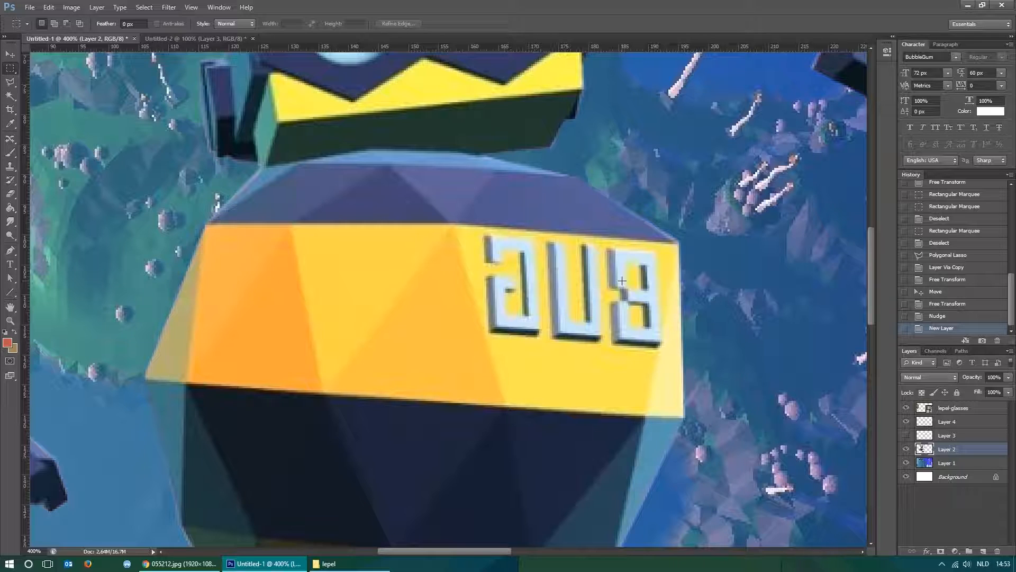
pyautogui.click(954, 422)
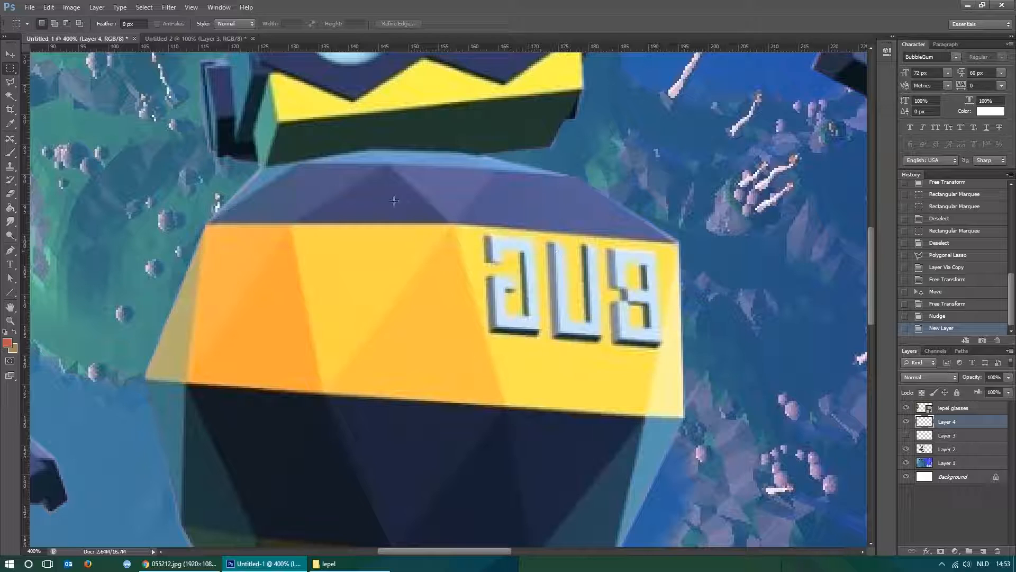
pyautogui.click(13, 155)
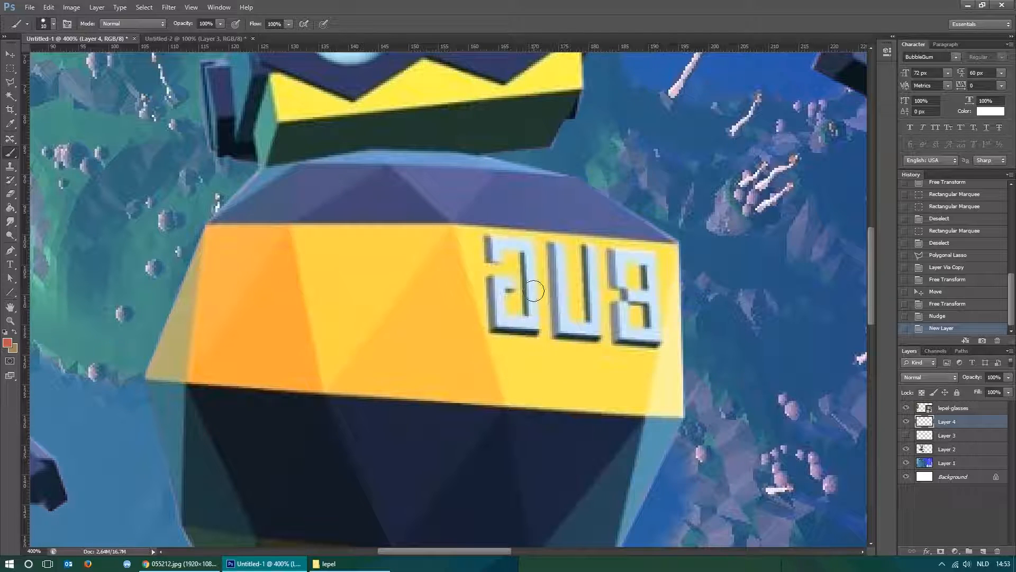
pyautogui.rightClick(509, 231)
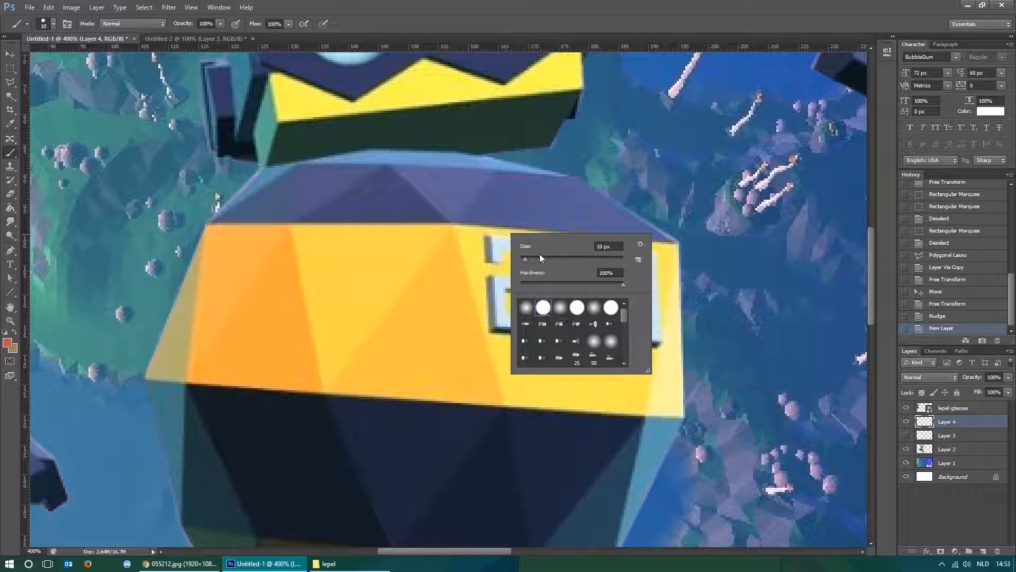
pyautogui.moveTo(528, 261); pyautogui.dragTo(561, 260)
pyautogui.click(591, 259)
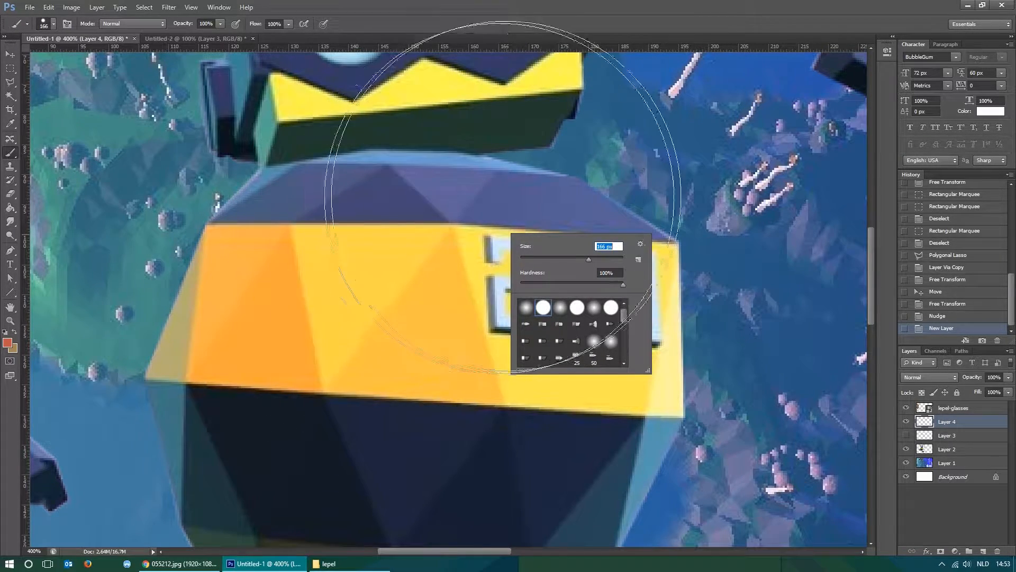
pyautogui.moveTo(539, 259); pyautogui.dragTo(359, 254)
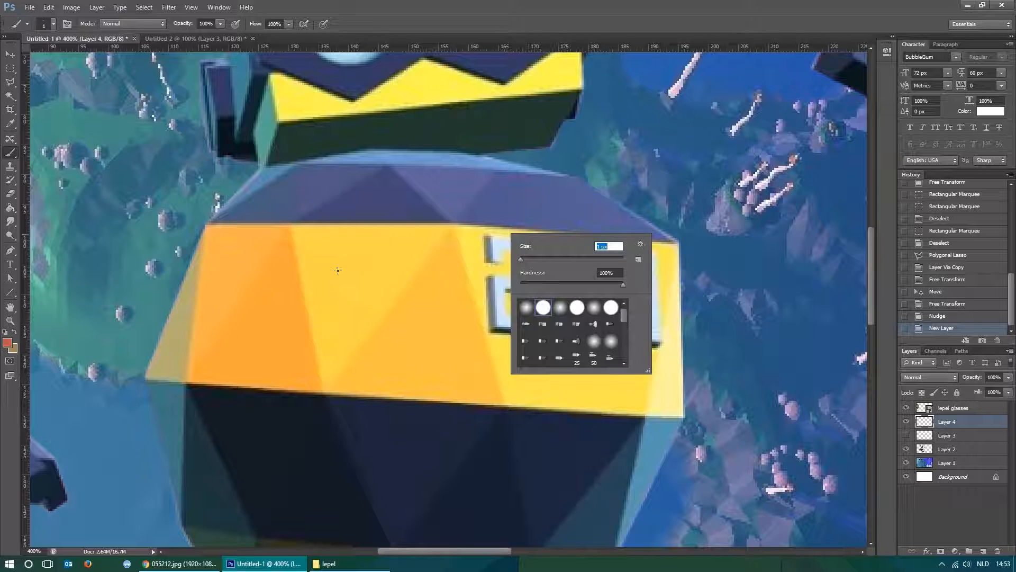
pyautogui.moveTo(526, 258); pyautogui.dragTo(526, 258)
pyautogui.click(604, 246)
pyautogui.press('BackSpace')
pyautogui.write('0')
pyautogui.press('Return')
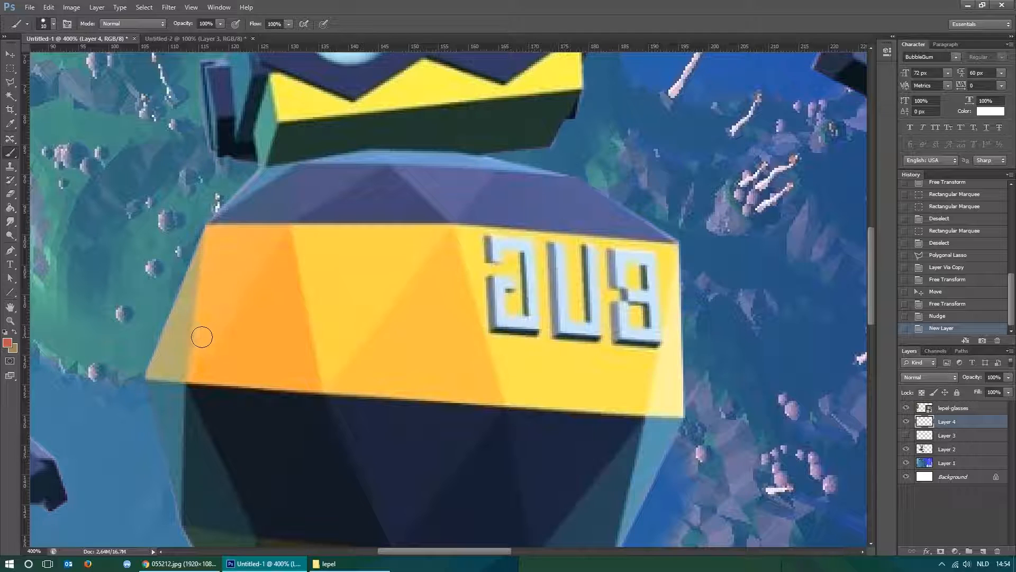
# Try a black brush stroke over the mirrored G using the default colours, and undo it.
pyautogui.press('d')
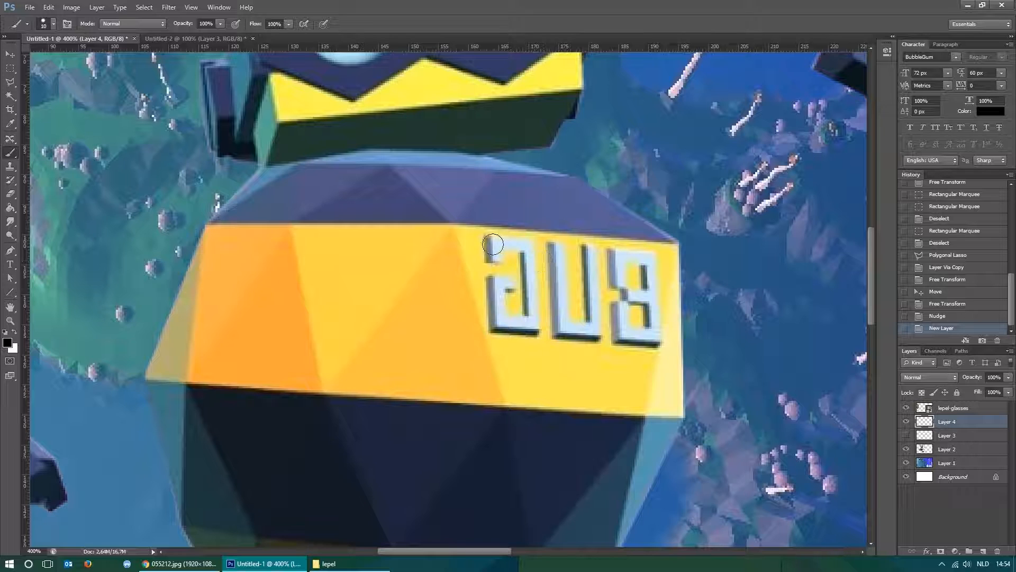
pyautogui.moveTo(489, 241); pyautogui.dragTo(495, 327)
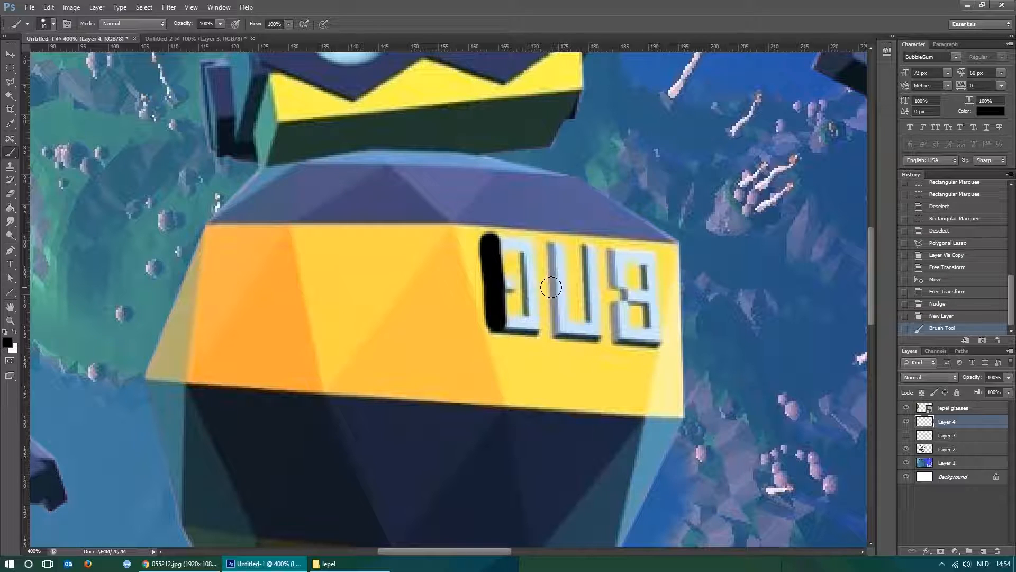
pyautogui.hotkey('ctrl', 'z')
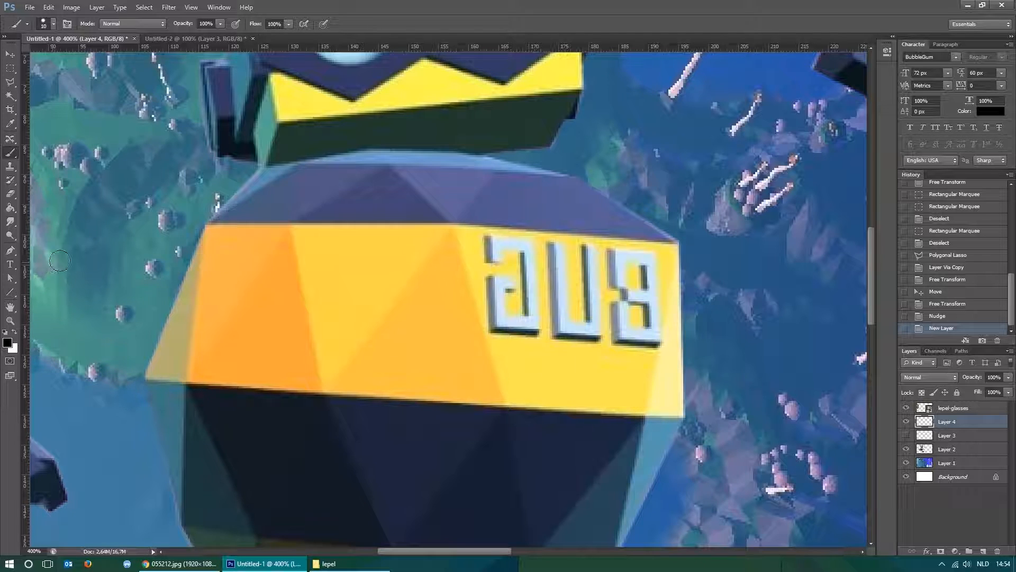
# Sample the yellow of the chest band just below the mirrored BUG lettering as the foreground colour.
pyautogui.click(12, 125)
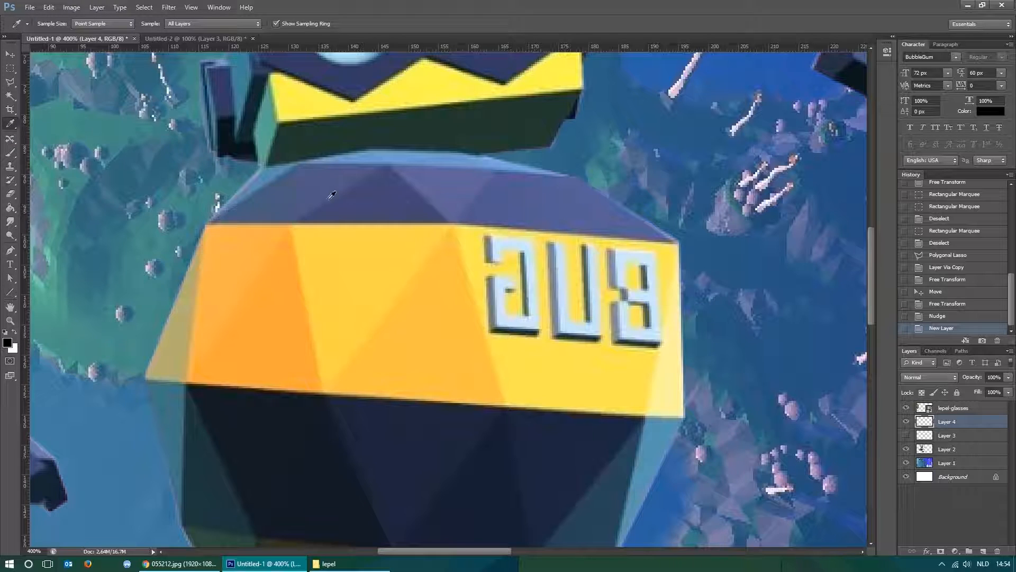
pyautogui.click(427, 312)
pyautogui.click(302, 339)
pyautogui.click(371, 443)
pyautogui.click(418, 82)
pyautogui.moveTo(418, 82); pyautogui.dragTo(574, 342)
pyautogui.moveTo(563, 344); pyautogui.dragTo(556, 348)
pyautogui.click(555, 346)
pyautogui.moveTo(554, 344); pyautogui.dragTo(548, 346)
# Paint over the mirrored BUG lettering with the sampled yellow and touch up the pale edge facet with its own sampled light yellow.
pyautogui.click(12, 154)
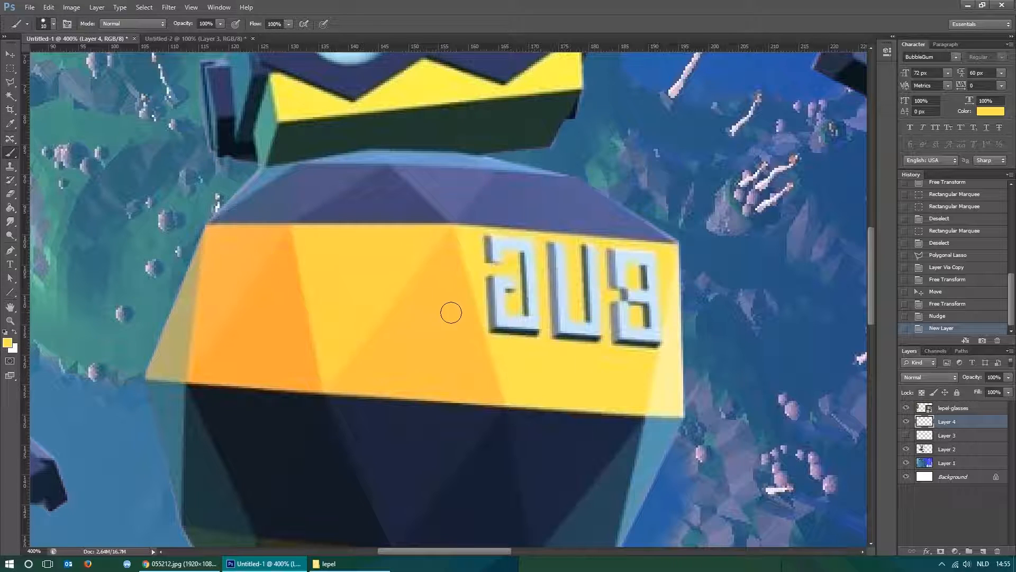
pyautogui.moveTo(487, 246)
pyautogui.mouseDown()
pyautogui.moveTo(496, 328)
pyautogui.moveTo(605, 343)
pyautogui.moveTo(503, 313)
pyautogui.moveTo(499, 244)
pyautogui.moveTo(569, 253)
pyautogui.moveTo(495, 258)
pyautogui.moveTo(534, 270)
pyautogui.moveTo(515, 280)
pyautogui.moveTo(520, 306)
pyautogui.moveTo(493, 282)
pyautogui.moveTo(514, 356)
pyautogui.moveTo(560, 308)
pyautogui.moveTo(560, 318)
pyautogui.moveTo(590, 324)
pyautogui.moveTo(590, 254)
pyautogui.moveTo(655, 259)
pyautogui.moveTo(621, 277)
pyautogui.moveTo(613, 266)
pyautogui.moveTo(616, 306)
pyautogui.moveTo(602, 321)
pyautogui.moveTo(618, 310)
pyautogui.moveTo(626, 345)
pyautogui.moveTo(620, 338)
pyautogui.moveTo(649, 343)
pyautogui.moveTo(647, 312)
pyautogui.moveTo(628, 352)
pyautogui.moveTo(649, 329)
pyautogui.moveTo(653, 283)
pyautogui.moveTo(629, 288)
pyautogui.moveTo(627, 312)
pyautogui.moveTo(660, 319)
pyautogui.moveTo(638, 369)
pyautogui.mouseUp()
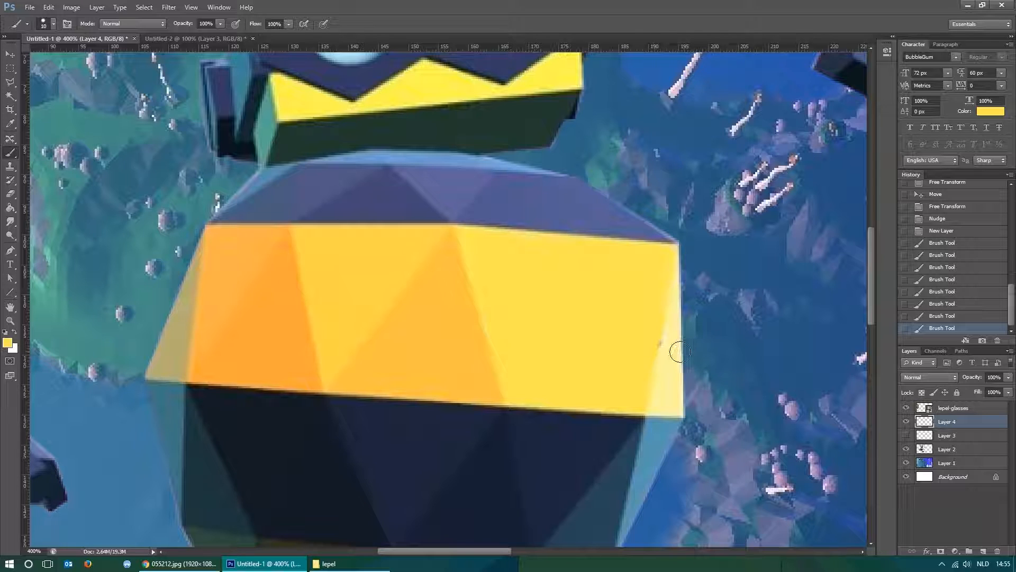
pyautogui.press('i')
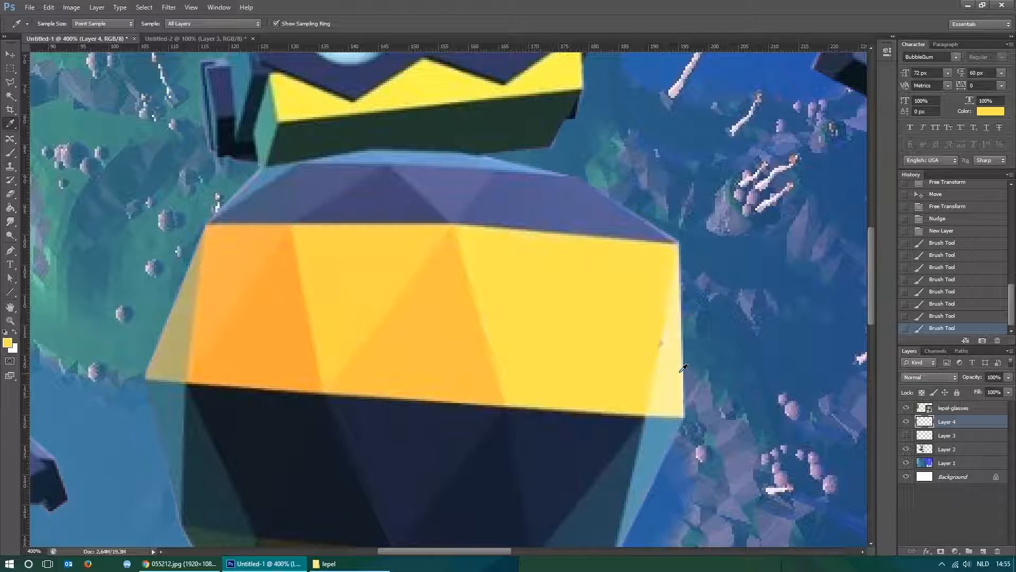
pyautogui.moveTo(675, 373)
pyautogui.mouseDown()
pyautogui.moveTo(672, 336)
pyautogui.moveTo(665, 370)
pyautogui.mouseUp()
pyautogui.press('b')
pyautogui.press('m')
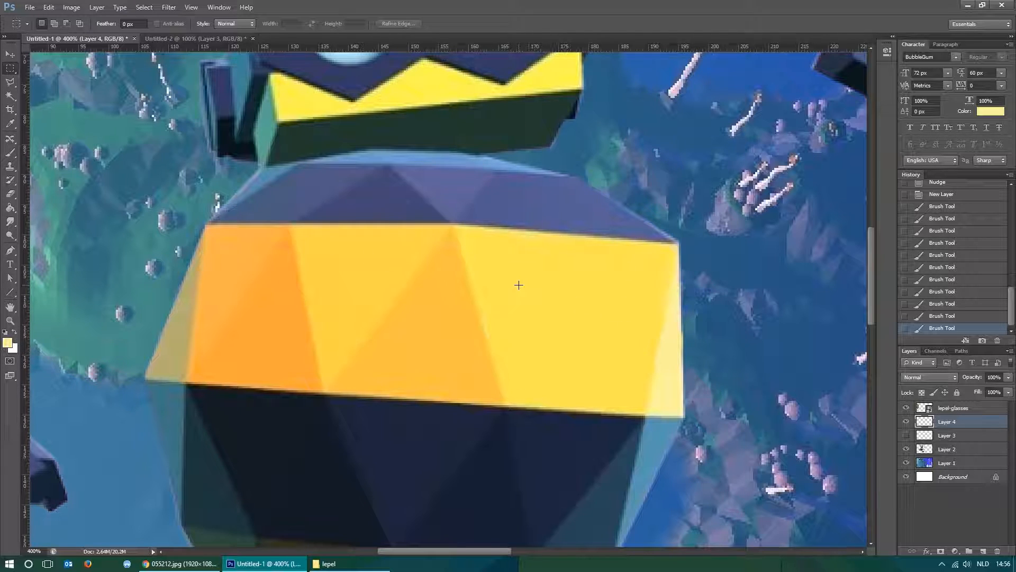
# Try moving the painted yellow patch on Layer 4 away from the lettering, and undo the move.
pyautogui.press('v')
pyautogui.moveTo(650, 264); pyautogui.dragTo(344, 363)
pyautogui.hotkey('ctrl', 'z')
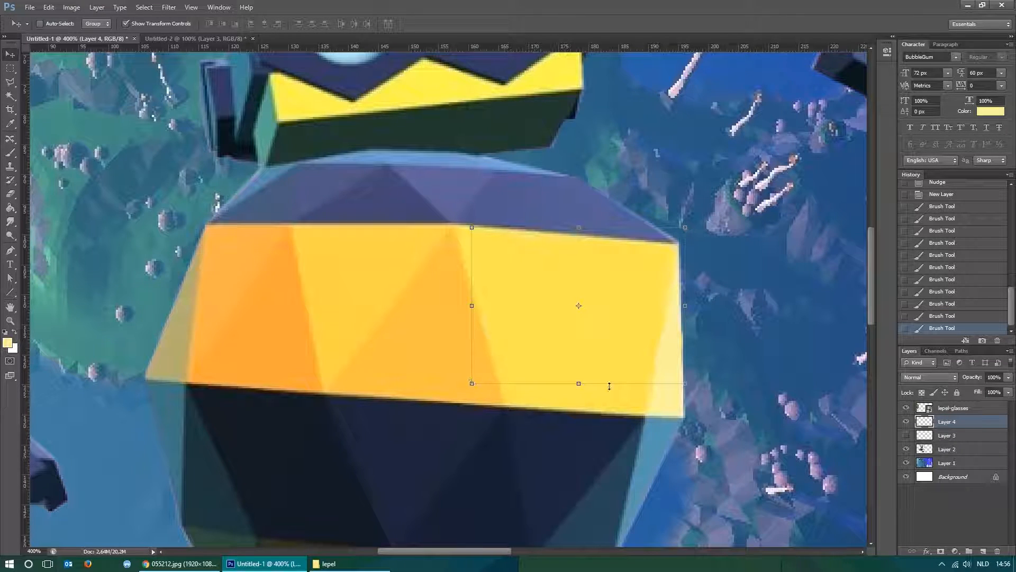
pyautogui.press('m')
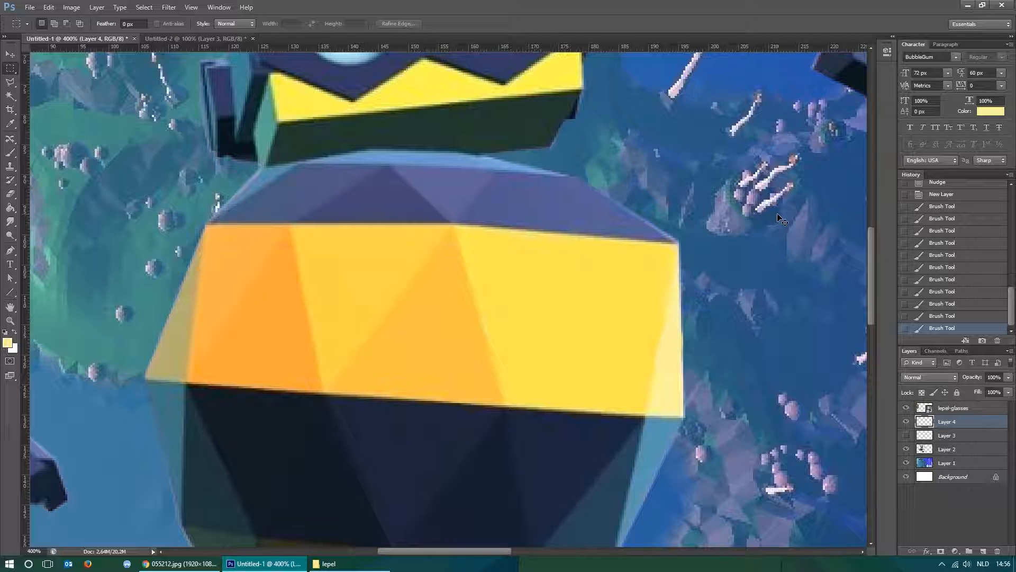
# Open the Layer Style settings for the robot on Layer 2 and move the dialog clear of the robot.
pyautogui.hotkey('ctrl', '1')
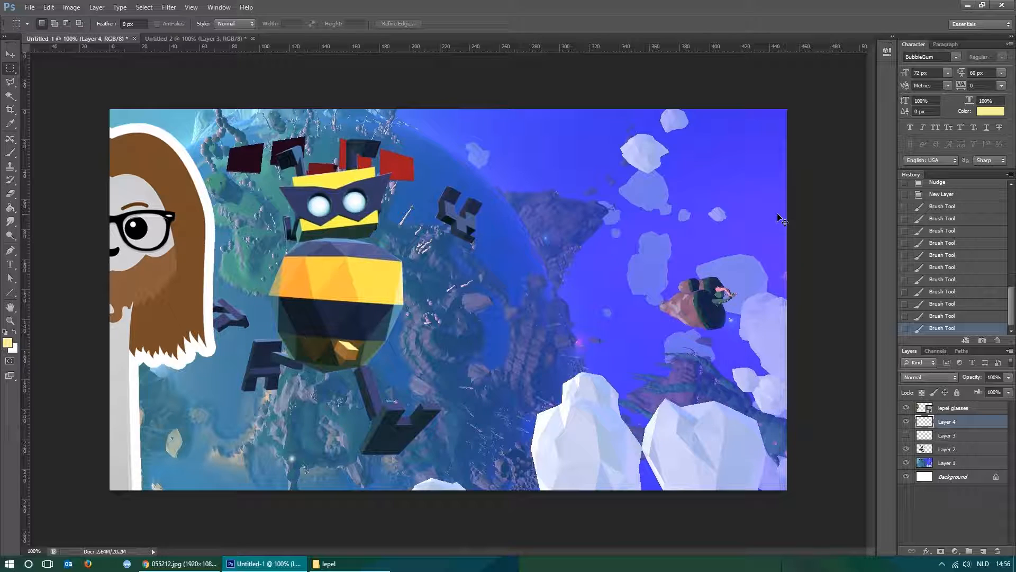
pyautogui.hotkey('ctrl', '-')
pyautogui.hotkey('ctrl', '+')
pyautogui.click(968, 450)
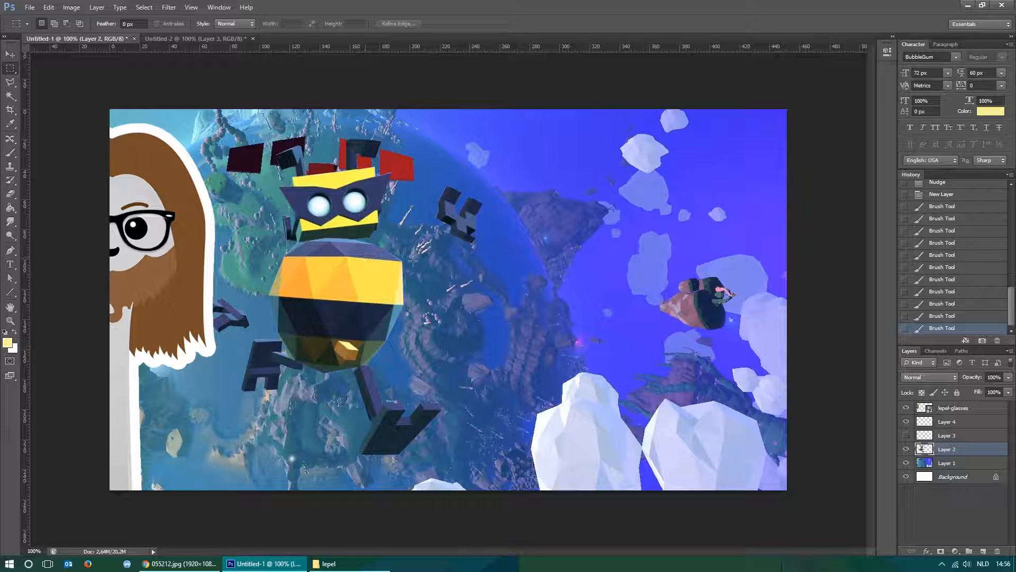
pyautogui.rightClick(970, 451)
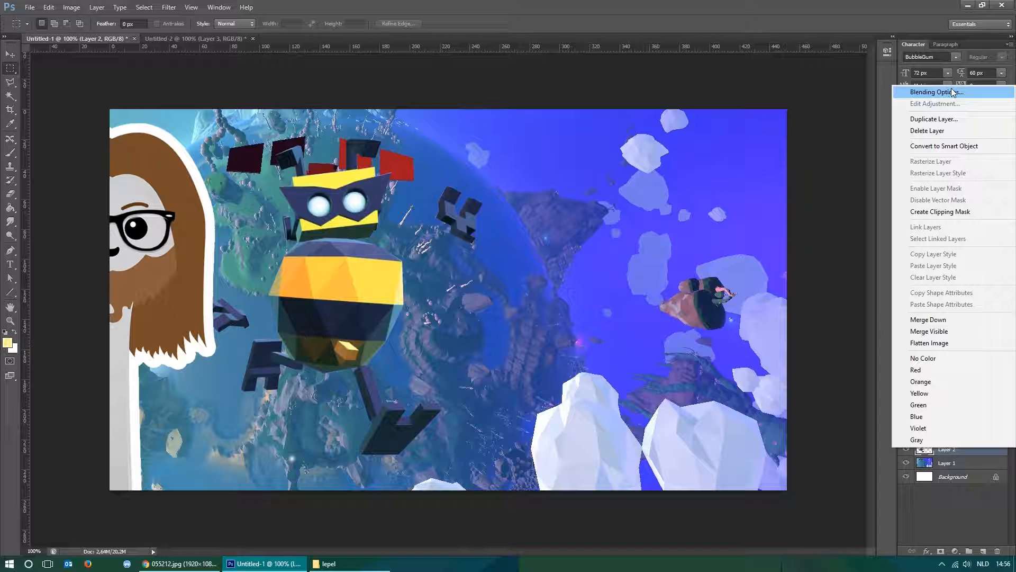
pyautogui.click(821, 285)
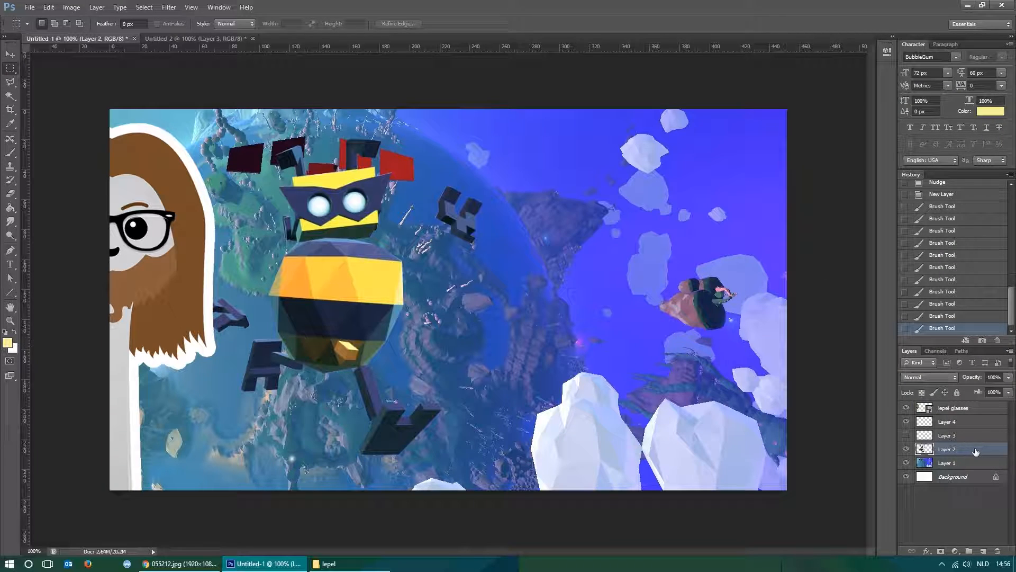
pyautogui.doubleClick(947, 450)
pyautogui.click(991, 450)
pyautogui.doubleClick(996, 450)
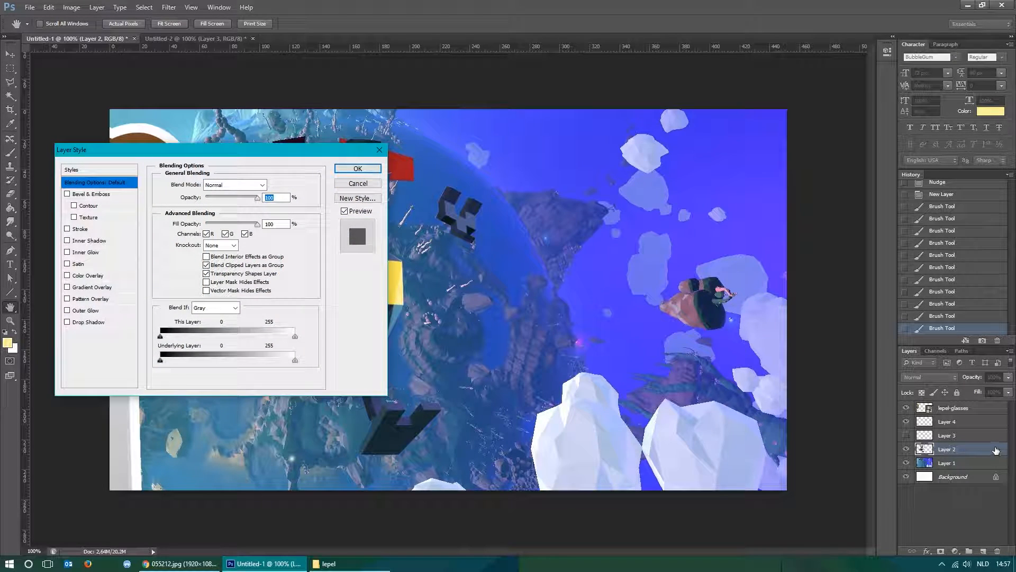
pyautogui.moveTo(227, 156); pyautogui.dragTo(706, 170)
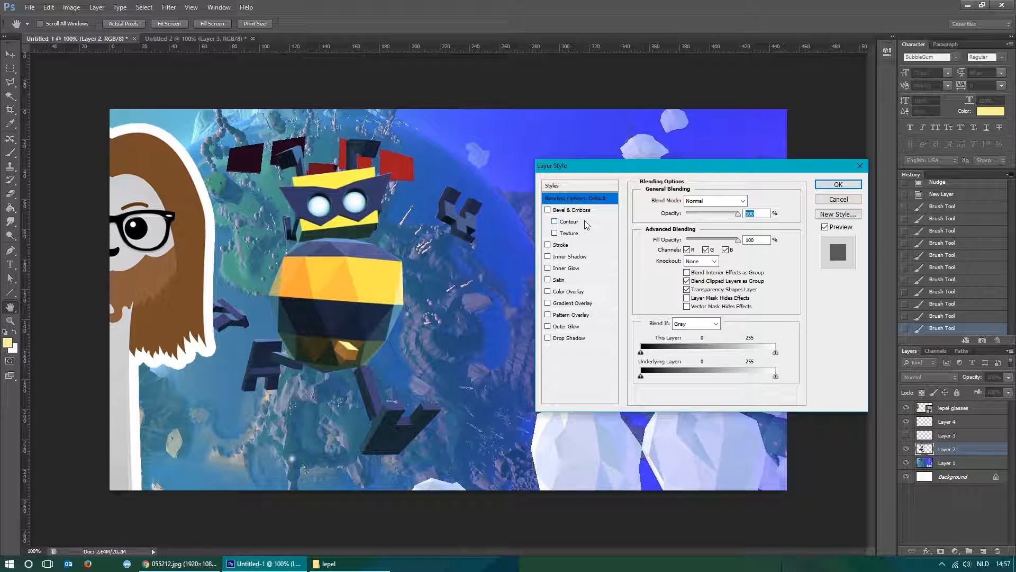
# Try a Chisel Hard Bevel & Emboss on the robot with 531% depth, 8 px size and Contour, and switch it off.
pyautogui.click(567, 210)
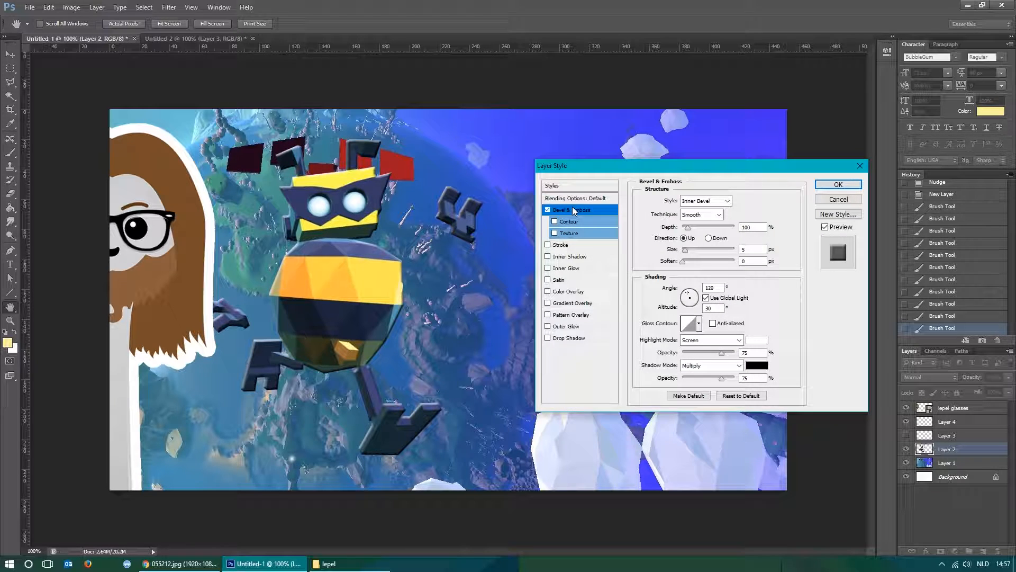
pyautogui.moveTo(688, 228); pyautogui.dragTo(688, 255)
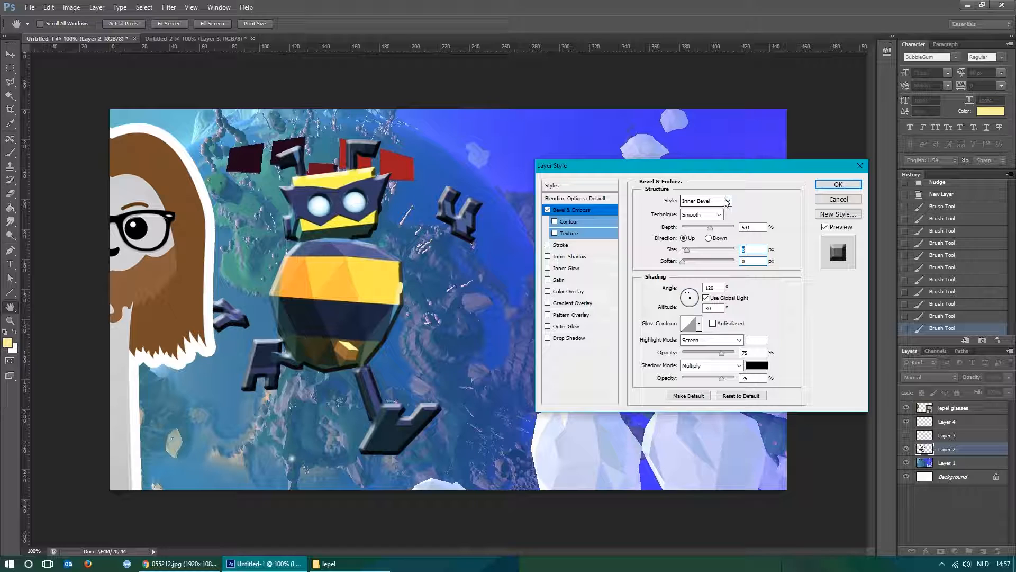
pyautogui.click(718, 214)
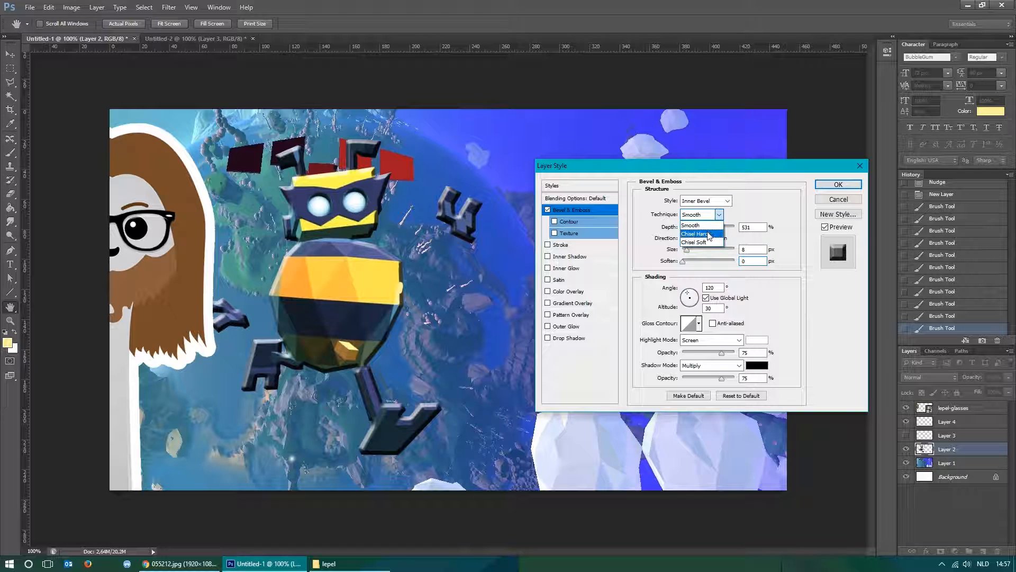
pyautogui.click(709, 234)
pyautogui.click(555, 221)
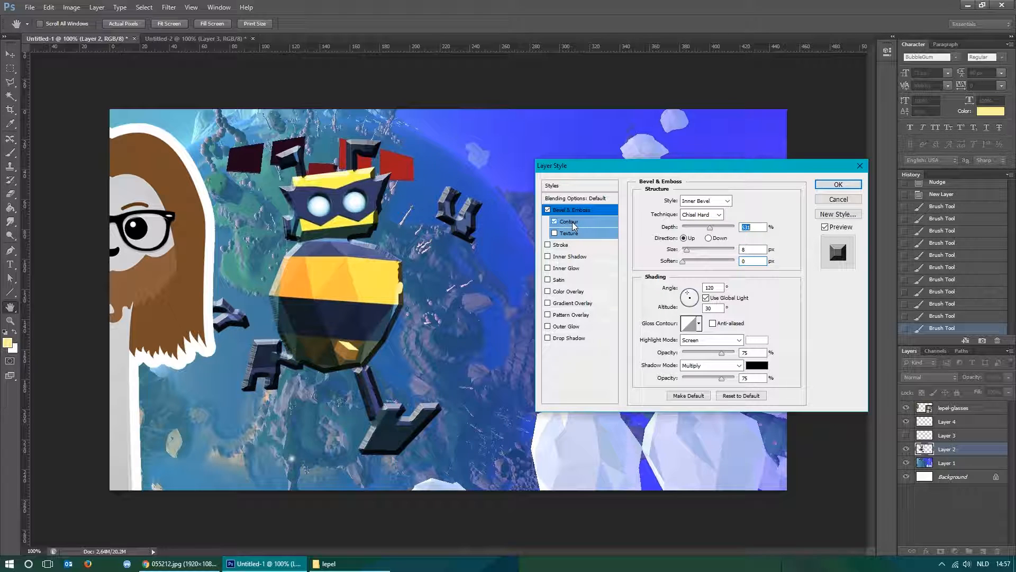
pyautogui.click(548, 209)
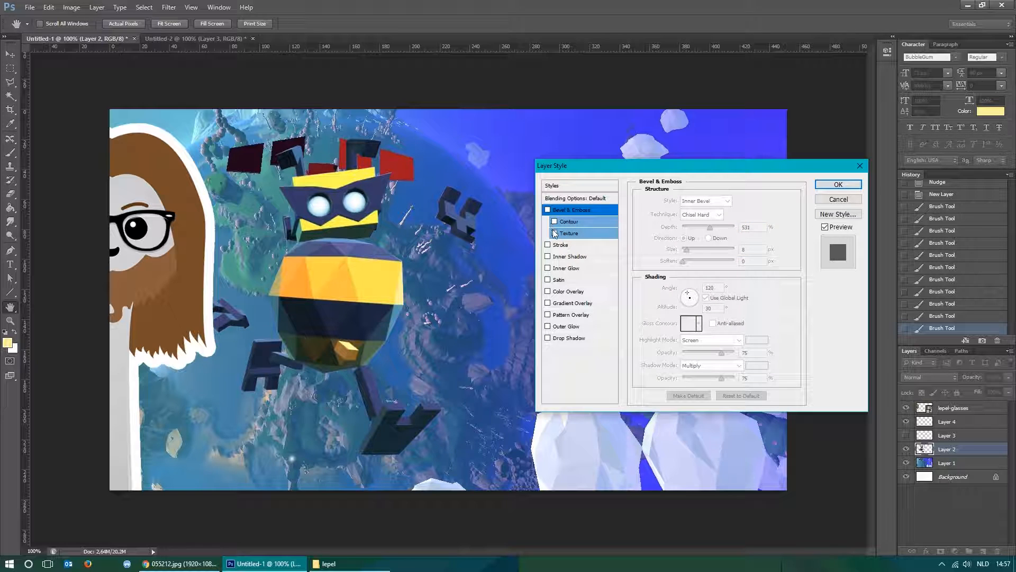
# Try Bevel & Emboss textures with different patterns on the robot, and turn the texture and bevel off.
pyautogui.click(554, 233)
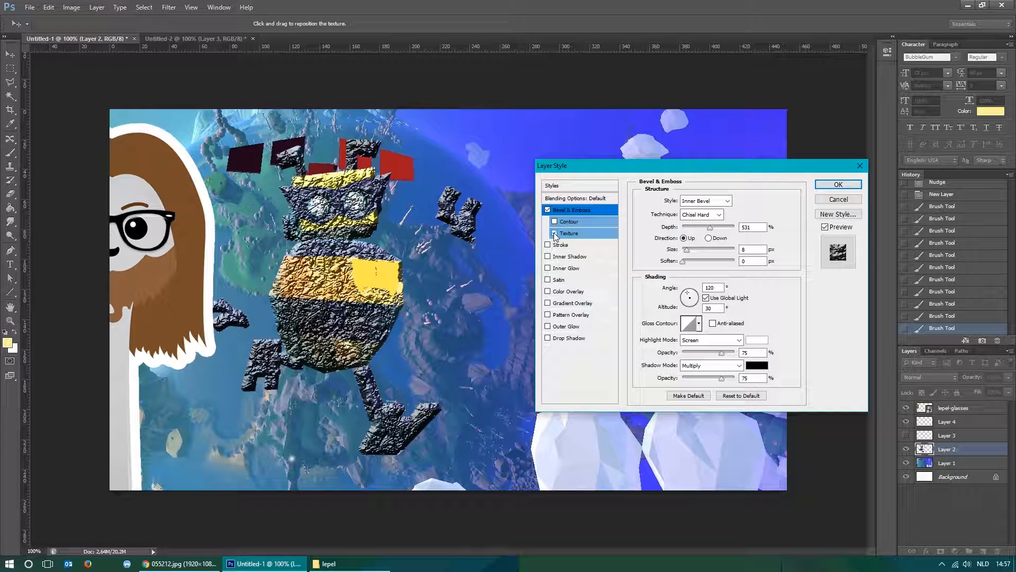
pyautogui.click(565, 234)
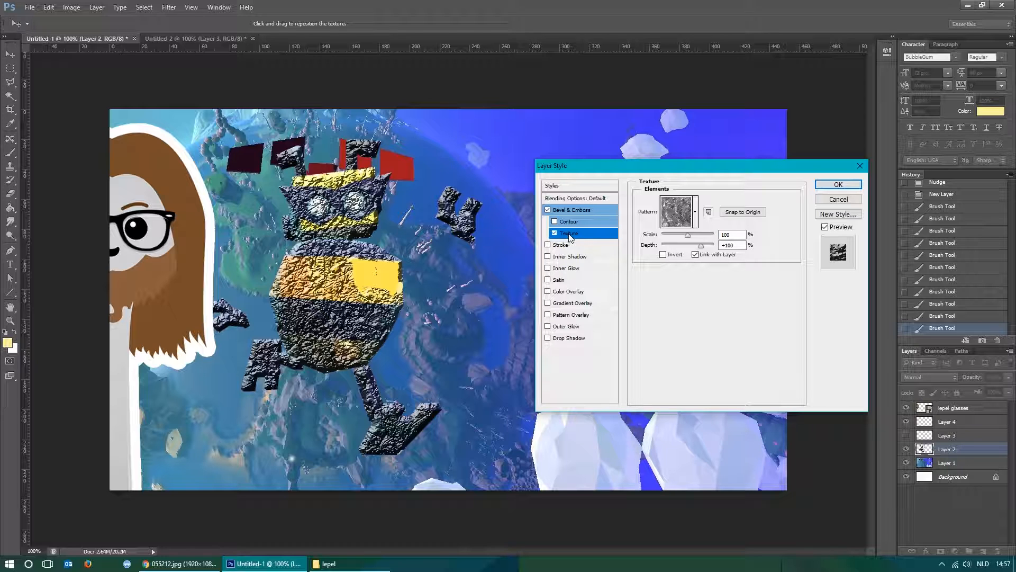
pyautogui.click(696, 212)
pyautogui.click(676, 261)
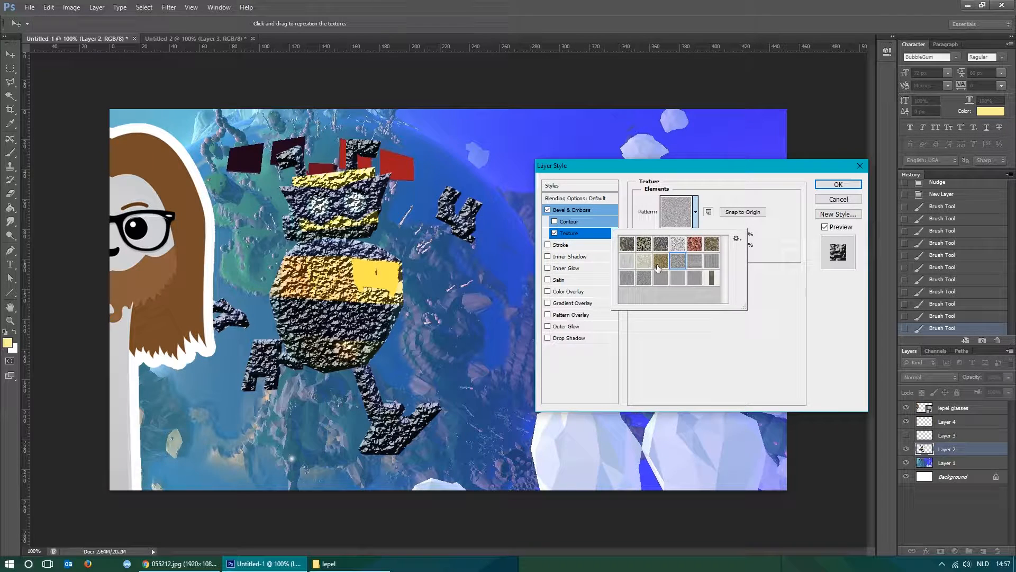
pyautogui.click(696, 359)
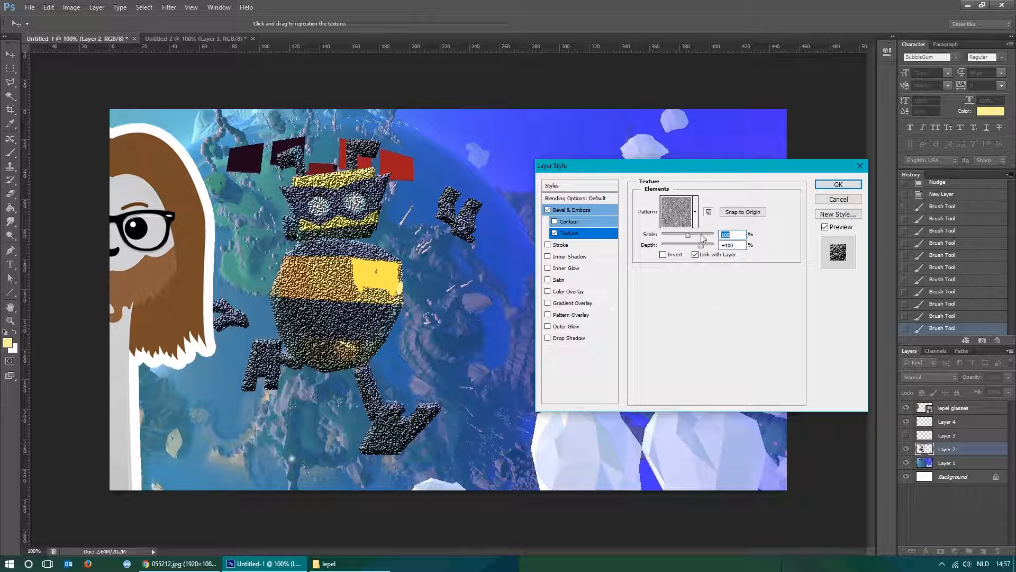
pyautogui.click(554, 233)
pyautogui.click(548, 209)
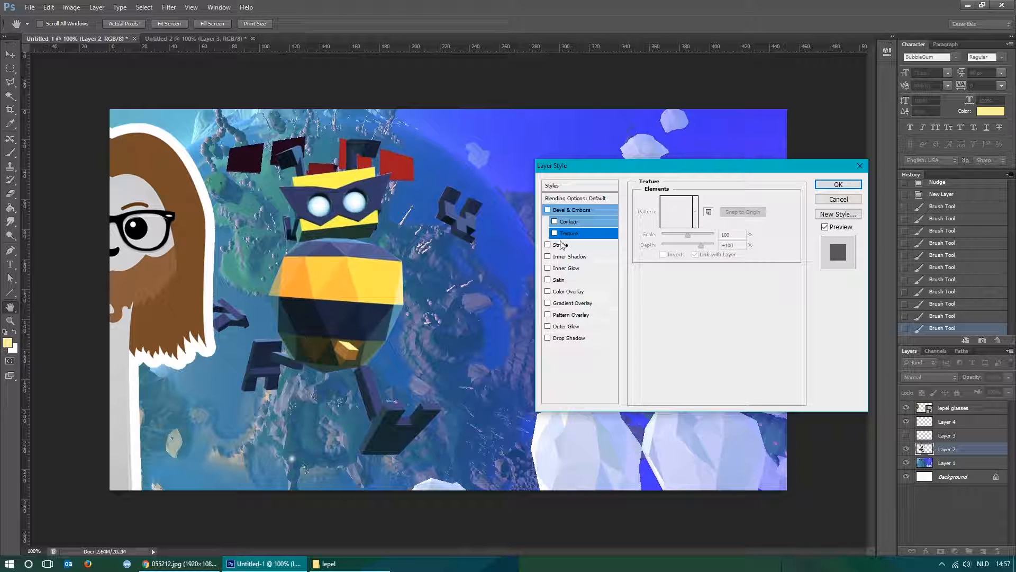
# Try a black 32 px Stroke around the robot with Outside, Inside and Center positions.
pyautogui.click(549, 246)
pyautogui.click(560, 245)
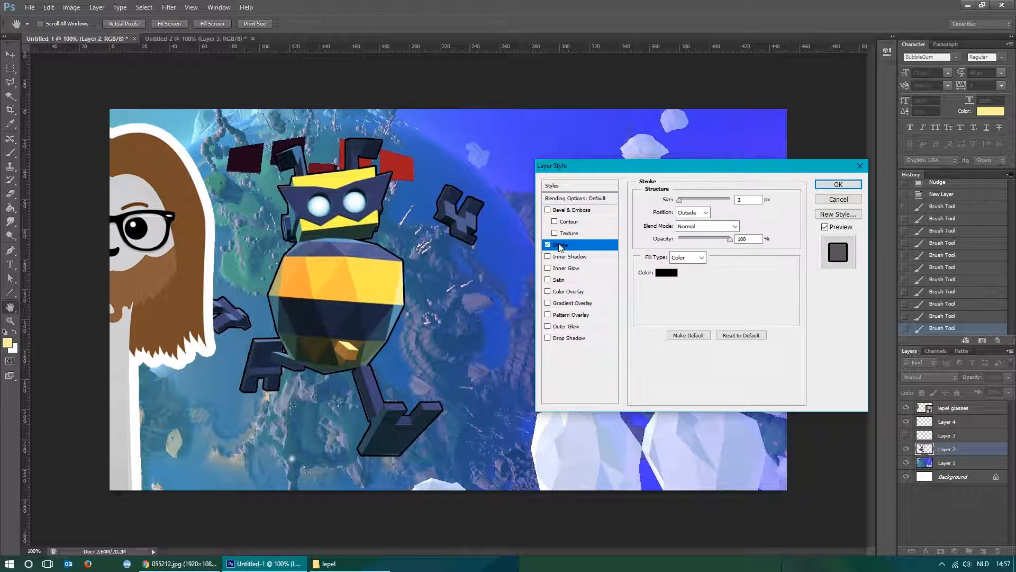
pyautogui.click(547, 245)
pyautogui.click(564, 248)
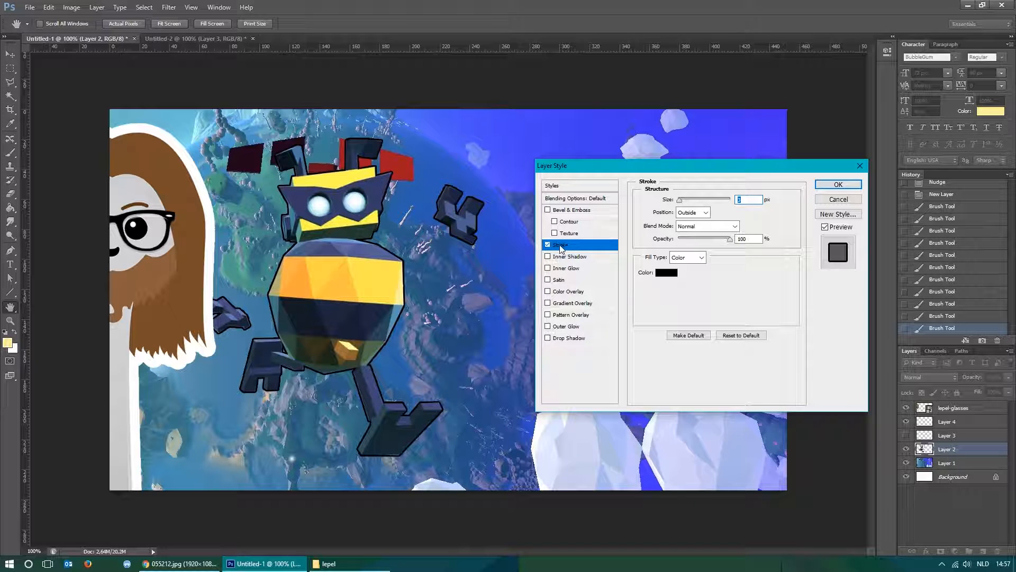
pyautogui.moveTo(679, 200)
pyautogui.mouseDown()
pyautogui.moveTo(703, 203)
pyautogui.moveTo(688, 201)
pyautogui.mouseUp()
pyautogui.moveTo(730, 243)
pyautogui.mouseDown()
pyautogui.moveTo(707, 244)
pyautogui.moveTo(731, 241)
pyautogui.mouseUp()
pyautogui.click(693, 212)
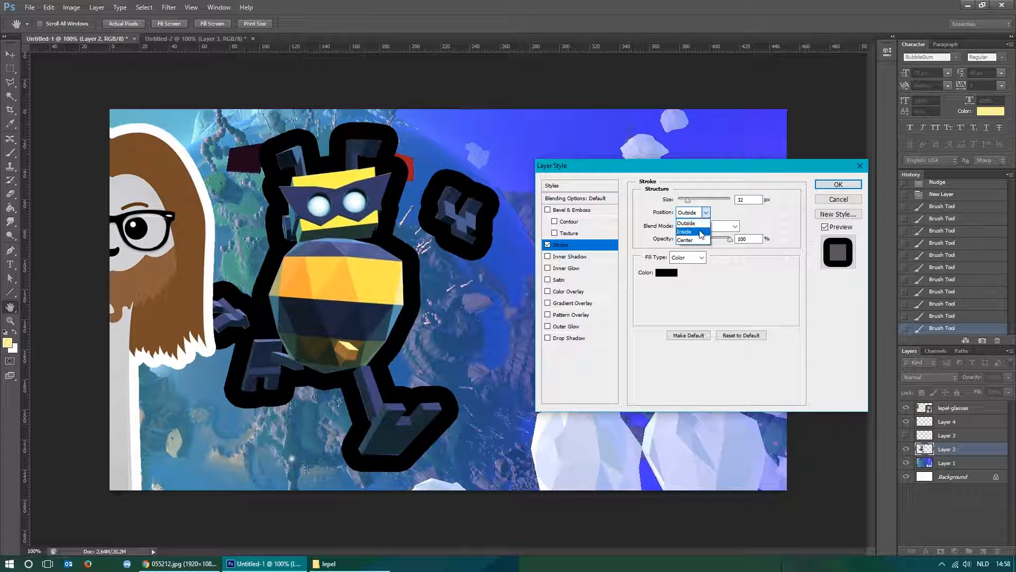
pyautogui.click(691, 227)
pyautogui.click(693, 213)
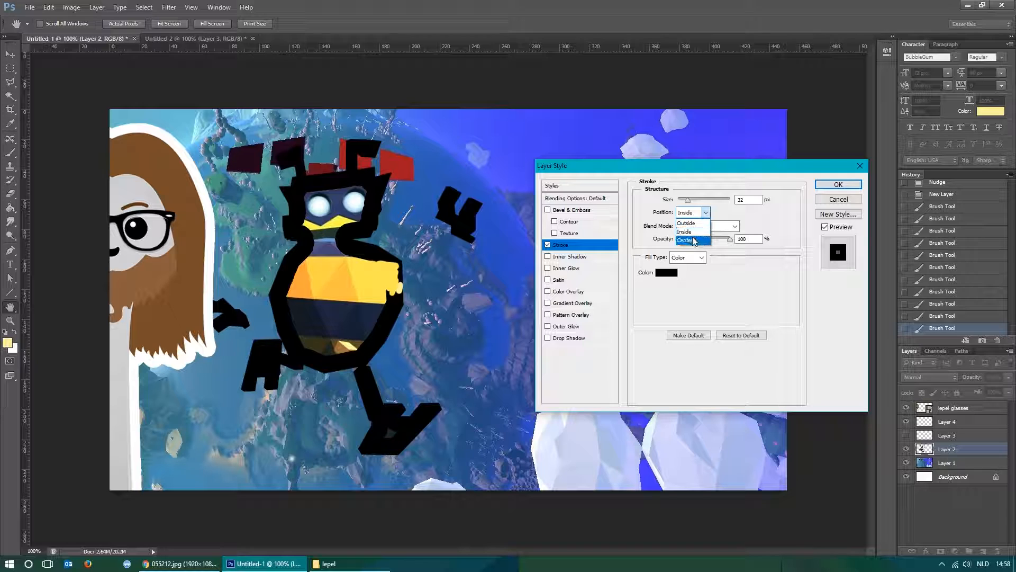
pyautogui.click(695, 241)
# Try the Color Burn, Screen and Overlay blend modes on the robot's stroke, and return it to Normal.
pyautogui.click(707, 226)
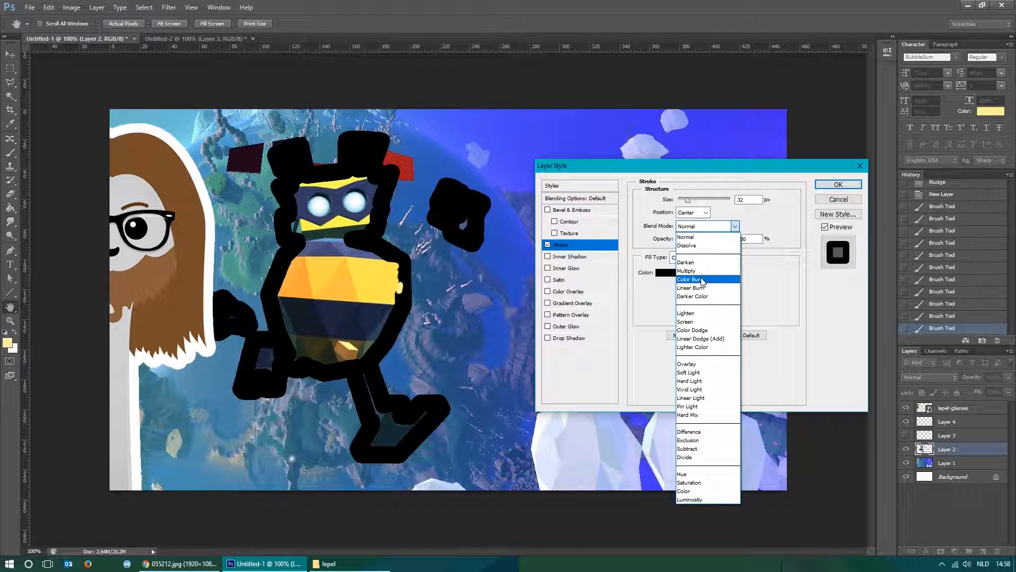
pyautogui.click(705, 282)
pyautogui.click(724, 228)
pyautogui.click(700, 322)
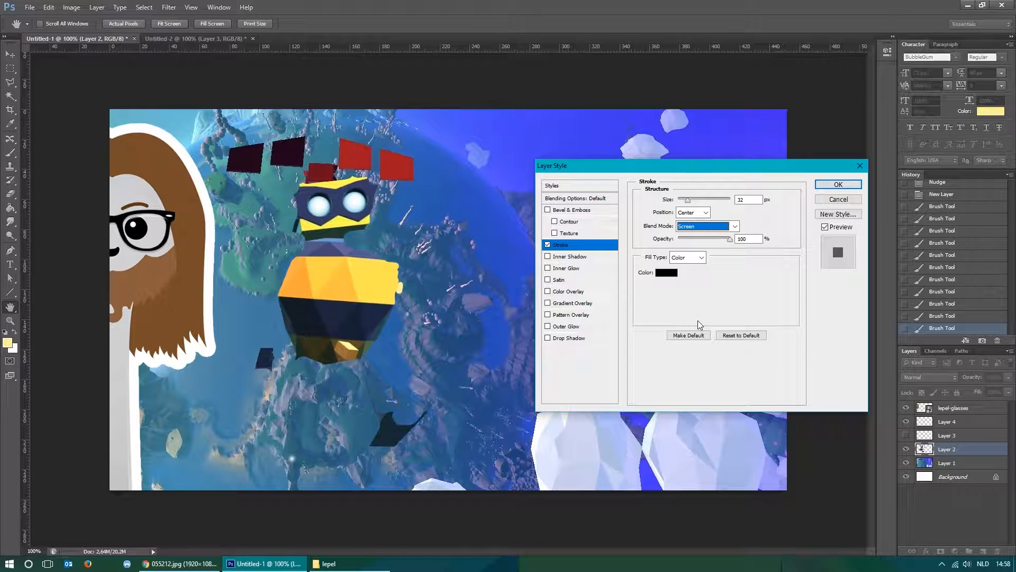
pyautogui.click(715, 231)
pyautogui.click(697, 360)
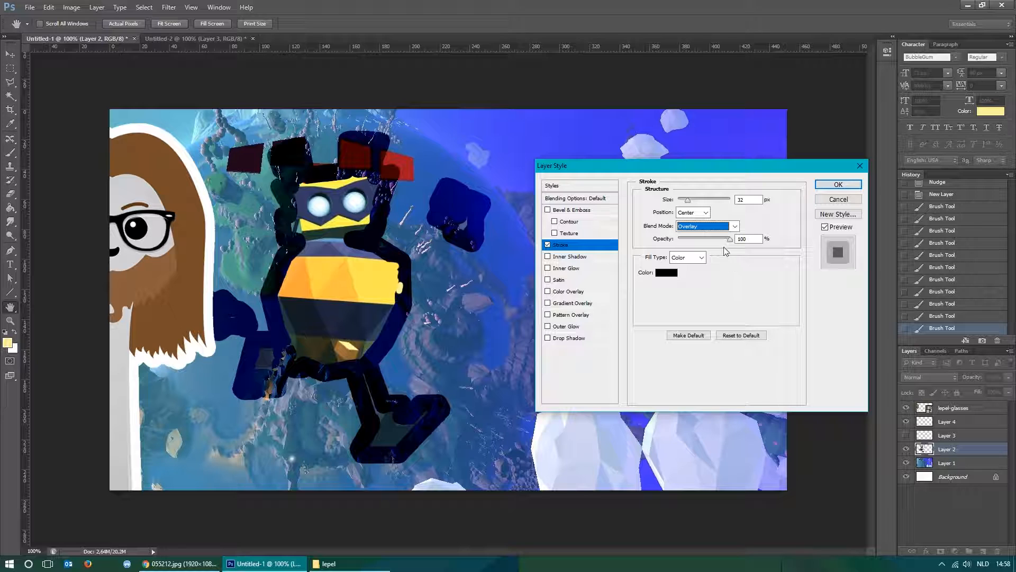
pyautogui.moveTo(728, 239)
pyautogui.mouseDown()
pyautogui.moveTo(702, 239)
pyautogui.moveTo(750, 247)
pyautogui.mouseUp()
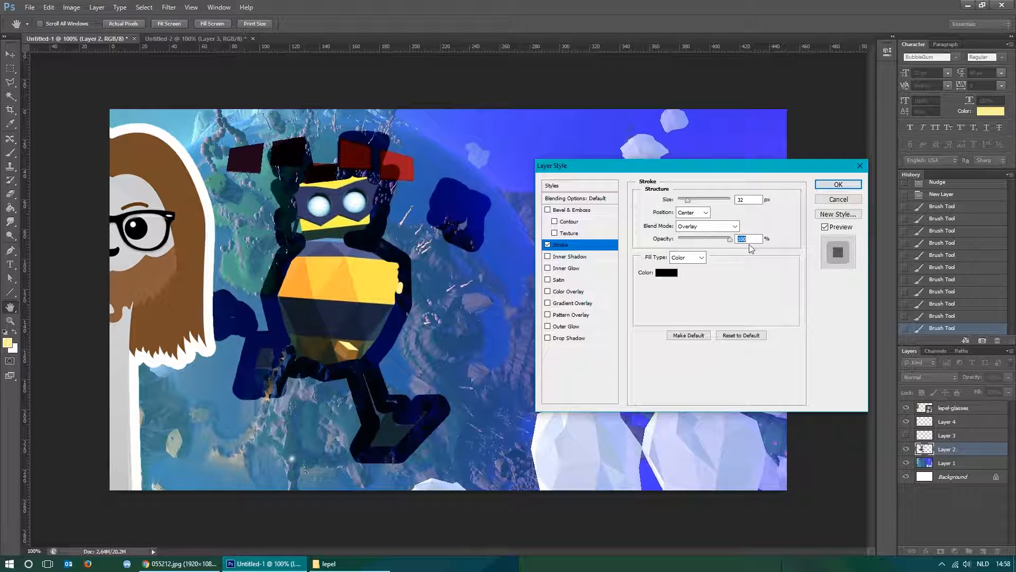
pyautogui.click(715, 227)
pyautogui.click(713, 243)
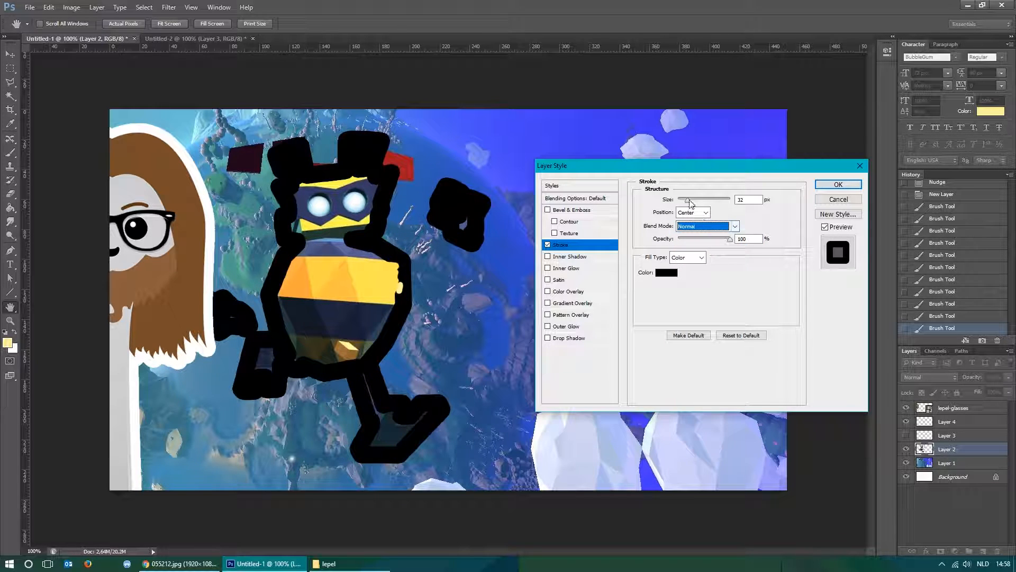
# Try a thin 1 px Outside stroke on the robot, and switch the Stroke effect off.
pyautogui.moveTo(687, 199); pyautogui.dragTo(666, 202)
pyautogui.click(693, 212)
pyautogui.click(688, 219)
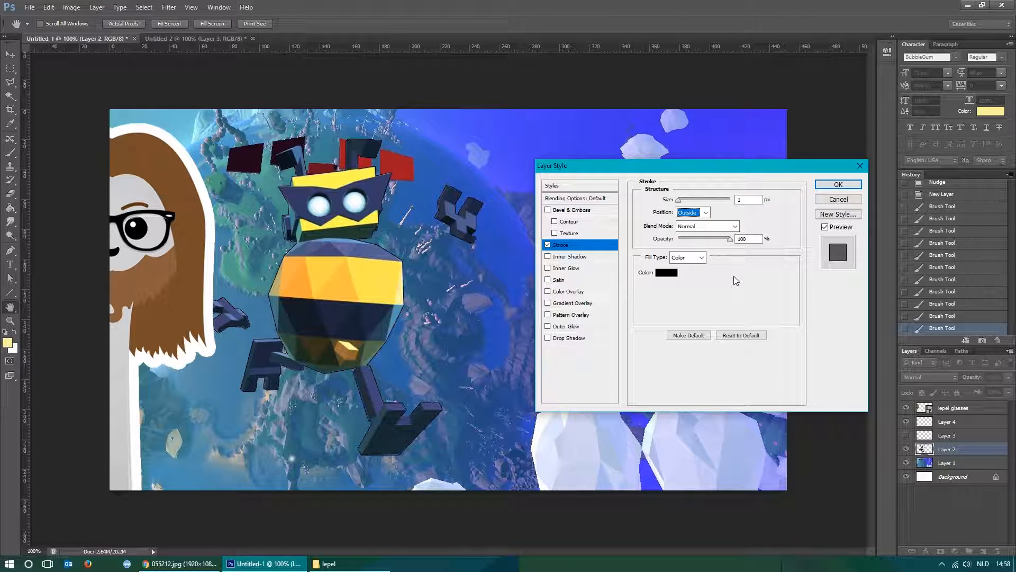
pyautogui.click(548, 244)
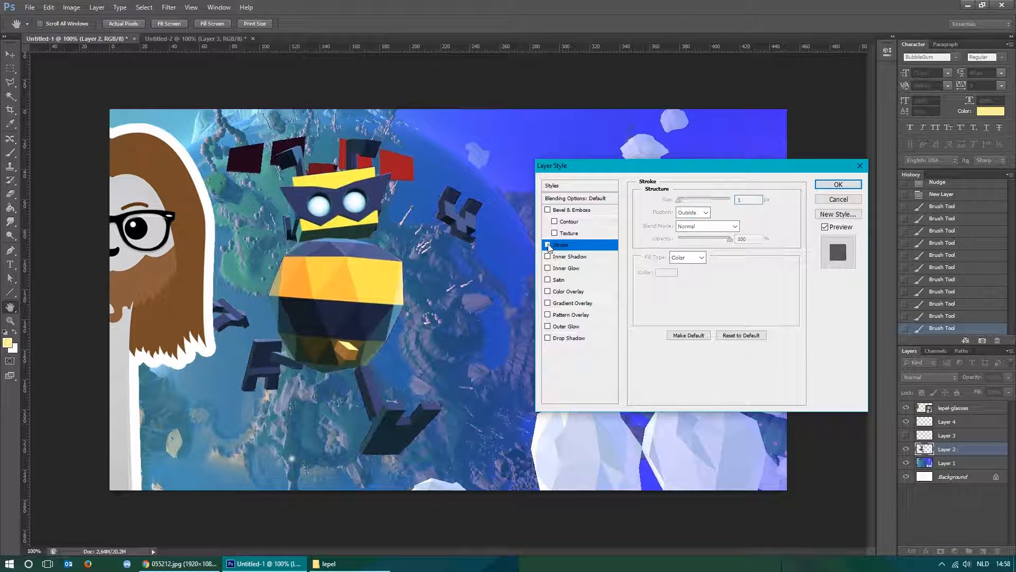
# Try an Inner Shadow and a 40 px Inner Glow on the robot, switching each effect off.
pyautogui.click(548, 256)
pyautogui.click(548, 256)
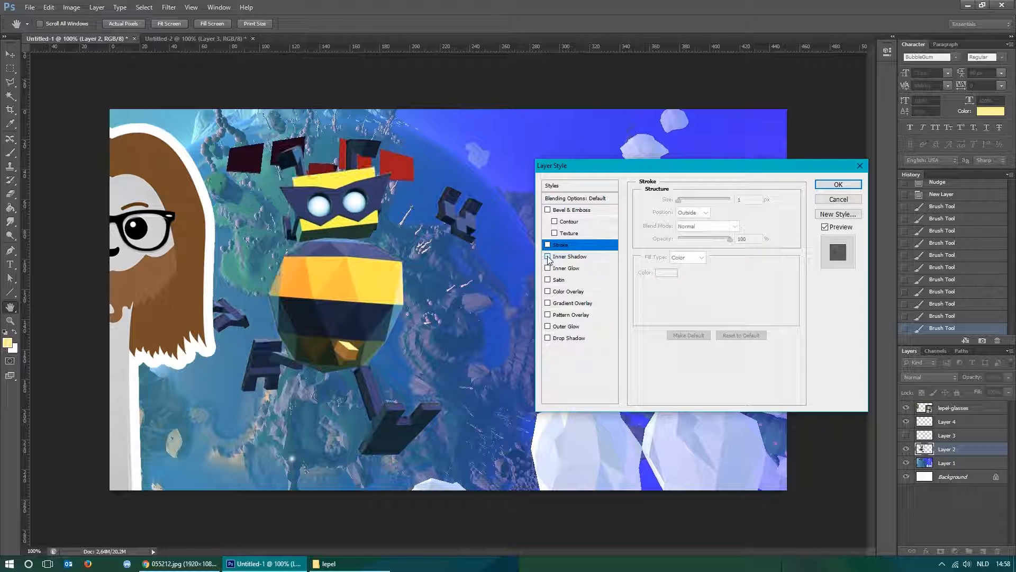
pyautogui.click(548, 268)
pyautogui.click(557, 269)
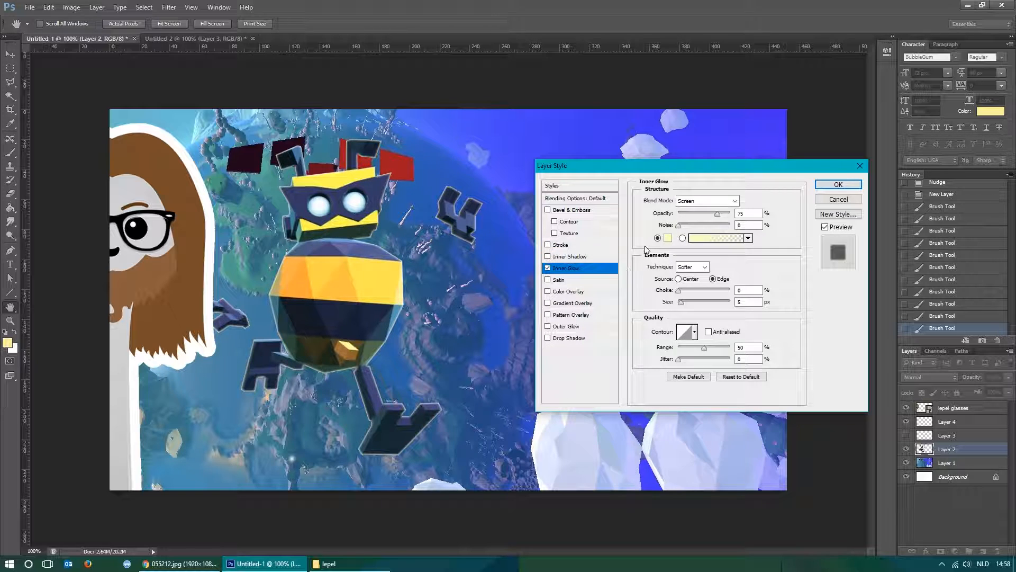
pyautogui.moveTo(679, 301); pyautogui.dragTo(690, 303)
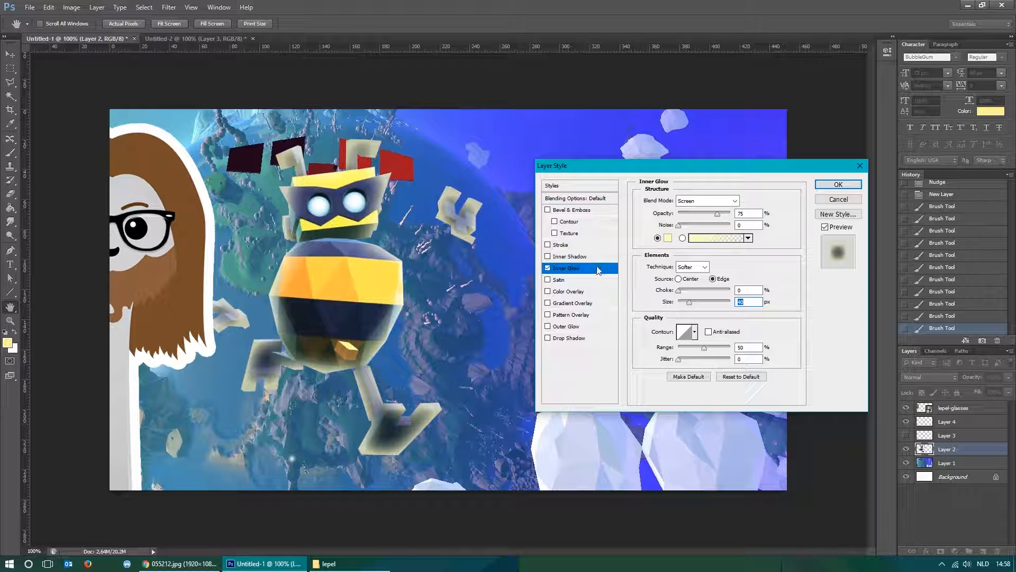
pyautogui.click(549, 268)
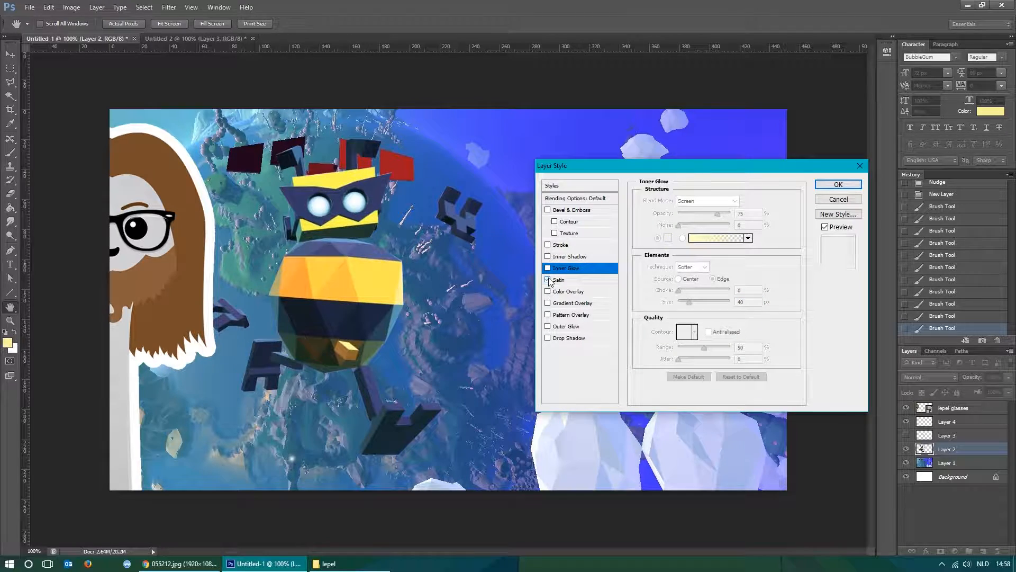
# Compare the robot with and without the Satin effect, and leave it off.
pyautogui.click(549, 280)
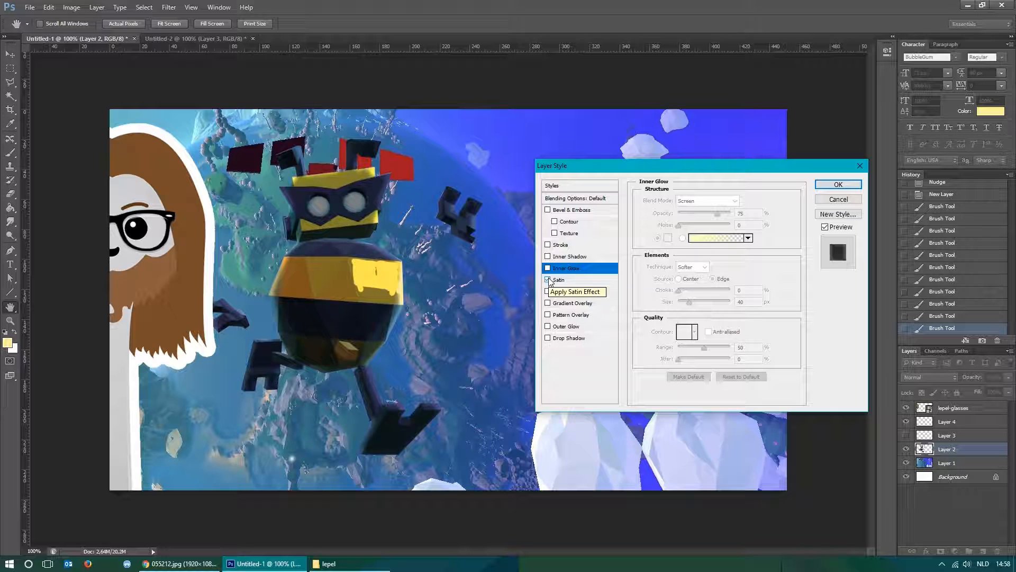
pyautogui.click(549, 280)
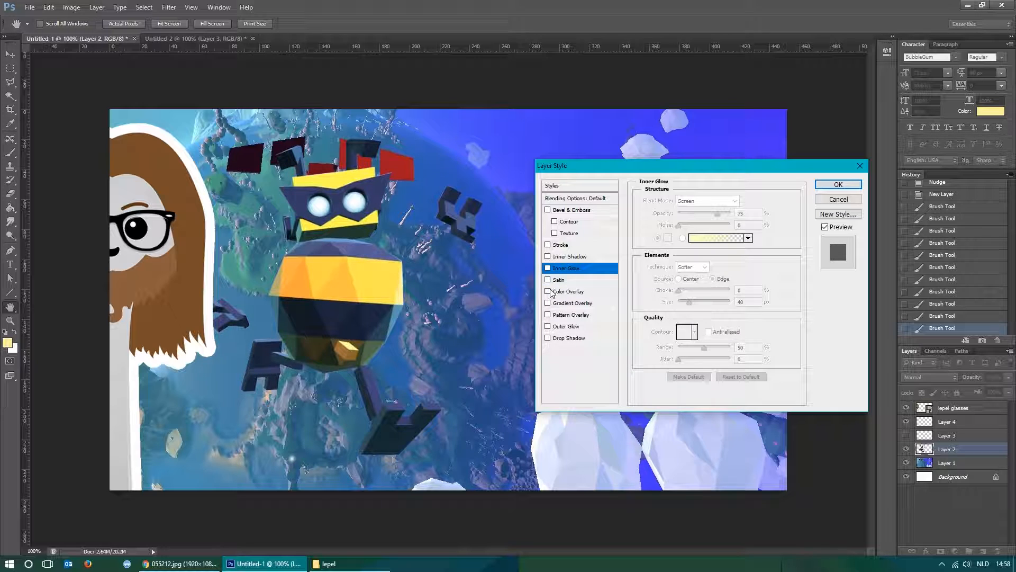
pyautogui.click(549, 281)
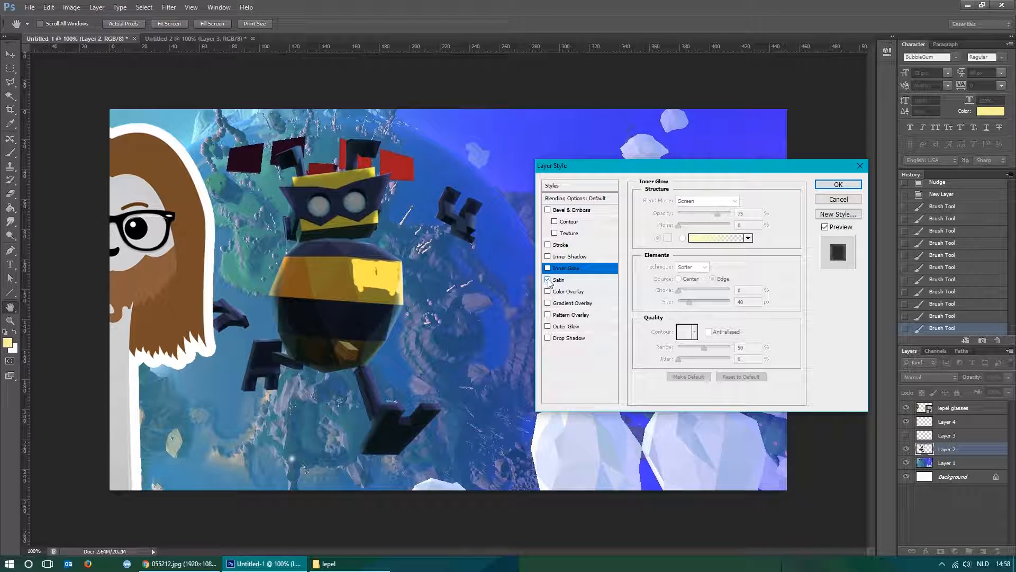
pyautogui.click(549, 280)
# Try the Color, Gradient and Pattern Overlay effects on the robot one at a time, switching each off.
pyautogui.click(548, 292)
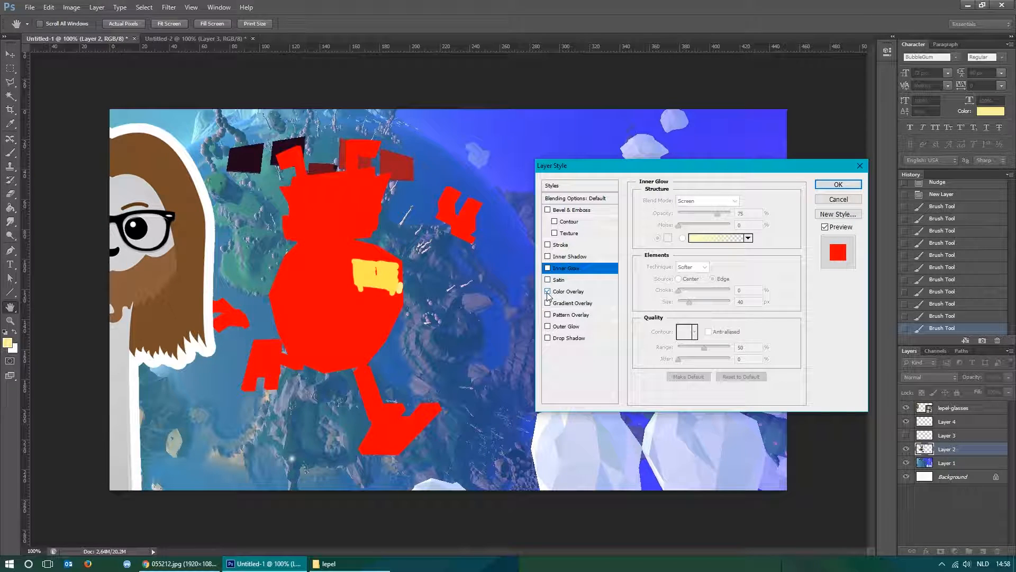
pyautogui.click(547, 292)
pyautogui.click(547, 303)
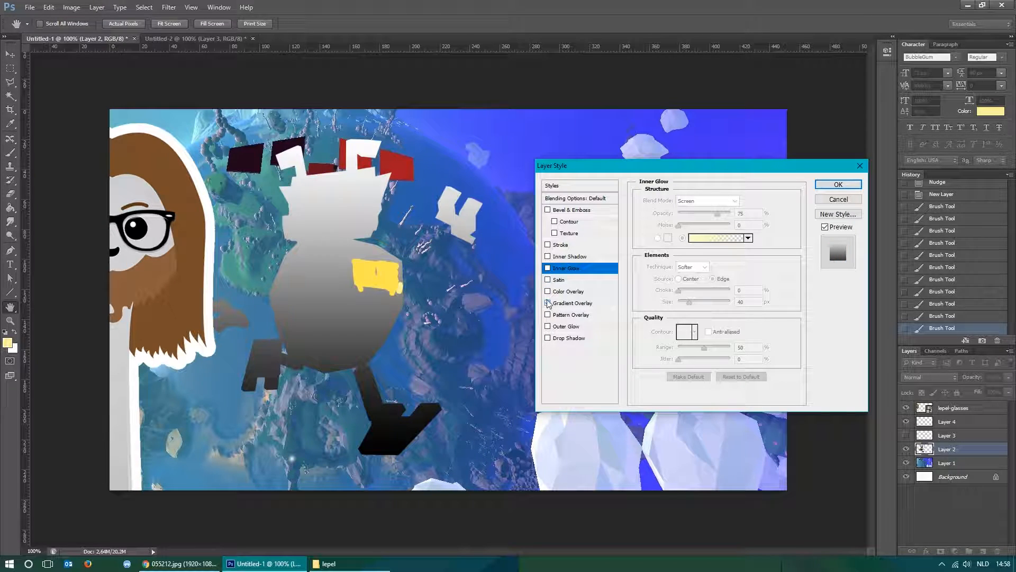
pyautogui.click(548, 303)
pyautogui.click(548, 315)
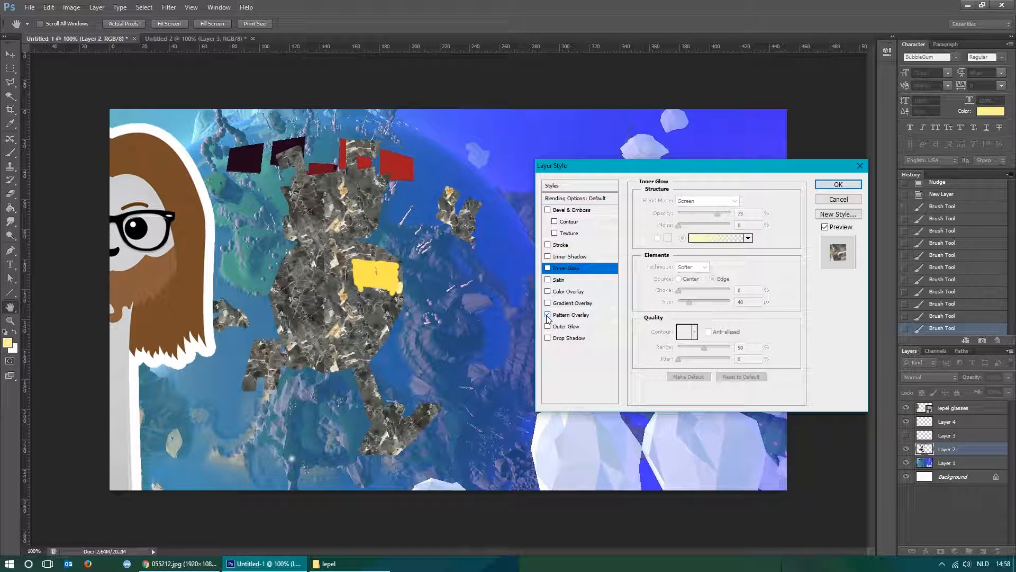
pyautogui.click(548, 315)
# Preview the Outer Glow and Drop Shadow effects on the robot, switching each off.
pyautogui.click(548, 326)
pyautogui.click(548, 327)
pyautogui.click(548, 338)
pyautogui.click(548, 339)
# Enable Outer Glow on the robot and change its glow color to black.
pyautogui.click(548, 326)
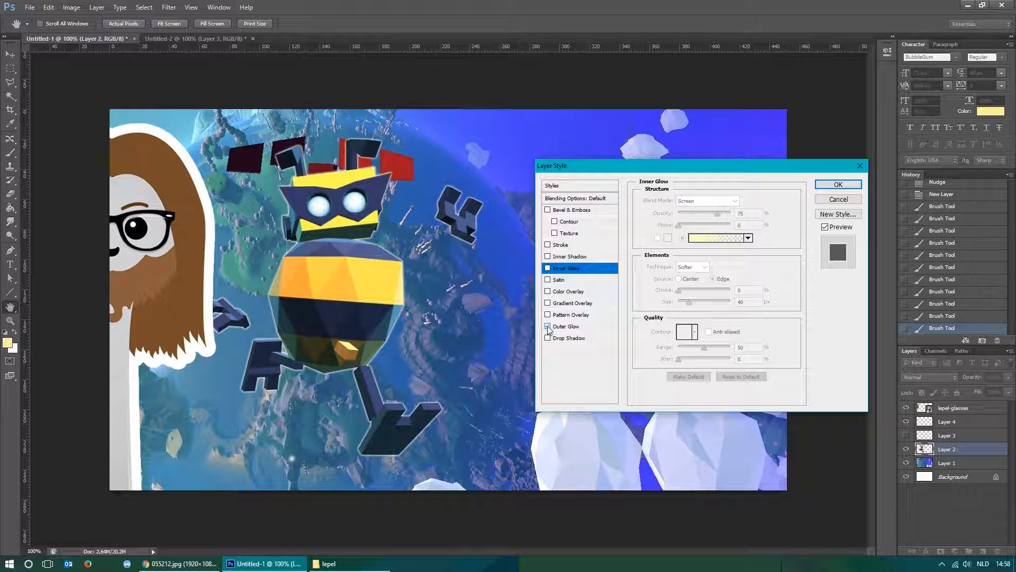
pyautogui.click(564, 327)
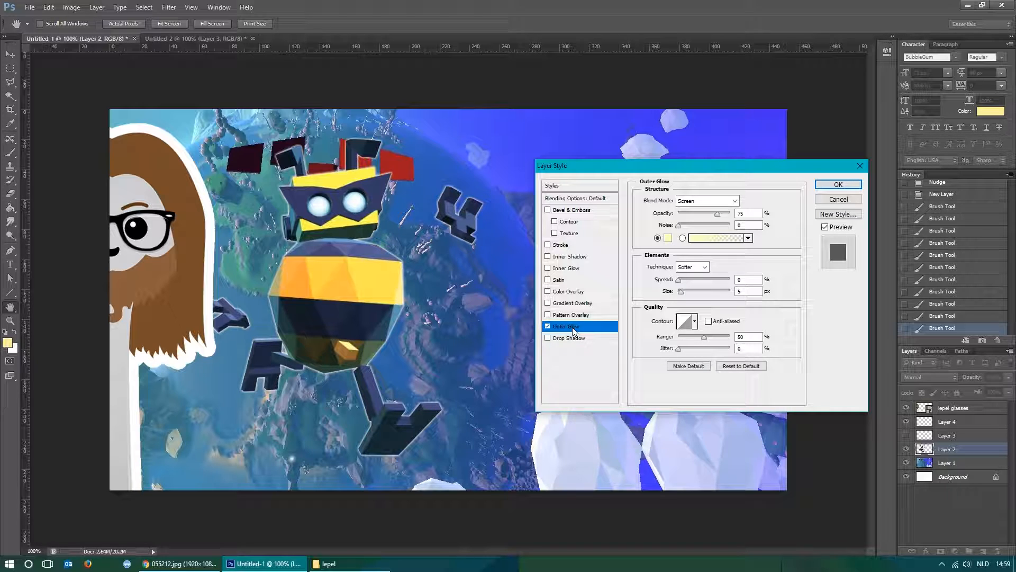
pyautogui.click(720, 204)
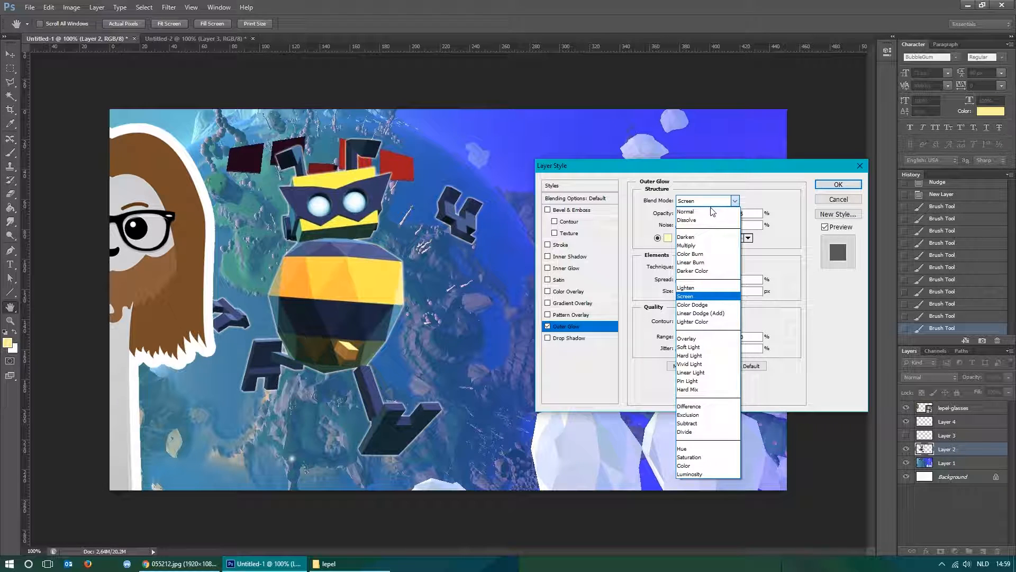
pyautogui.click(644, 216)
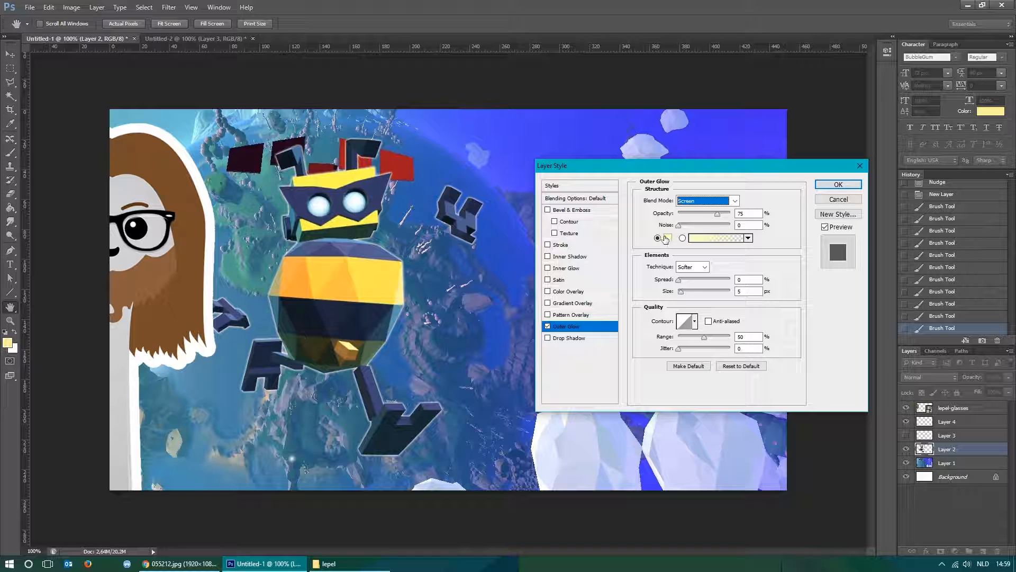
pyautogui.click(666, 239)
pyautogui.moveTo(686, 161); pyautogui.dragTo(683, 198)
pyautogui.click(881, 56)
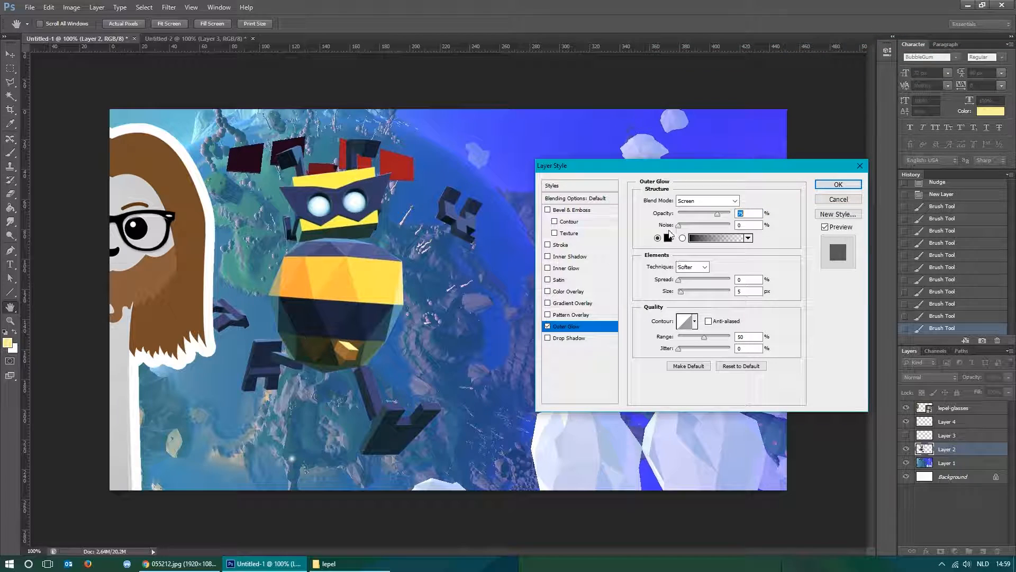
# Set the robot's Outer Glow to Normal blend mode, 59% opacity, 0% spread and 65 px size.
pyautogui.click(718, 201)
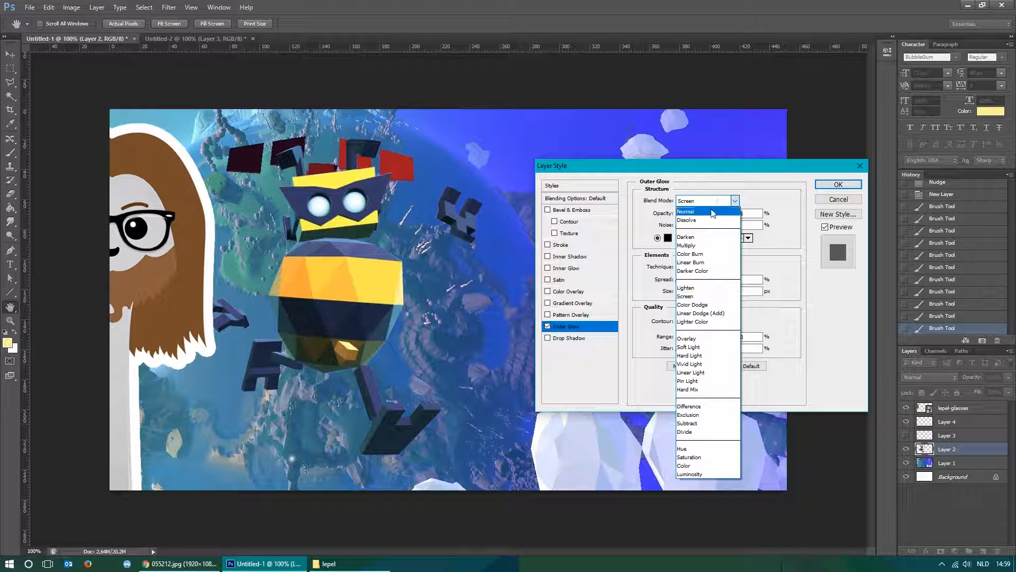
pyautogui.click(713, 212)
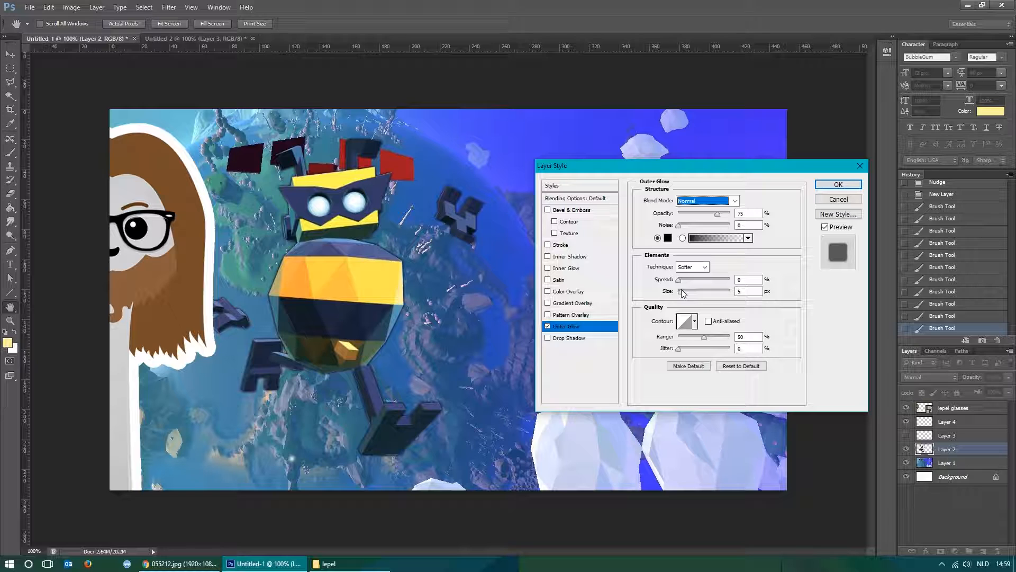
pyautogui.moveTo(683, 294); pyautogui.dragTo(694, 292)
pyautogui.moveTo(717, 214)
pyautogui.mouseDown()
pyautogui.moveTo(692, 215)
pyautogui.moveTo(758, 217)
pyautogui.moveTo(710, 220)
pyautogui.mouseUp()
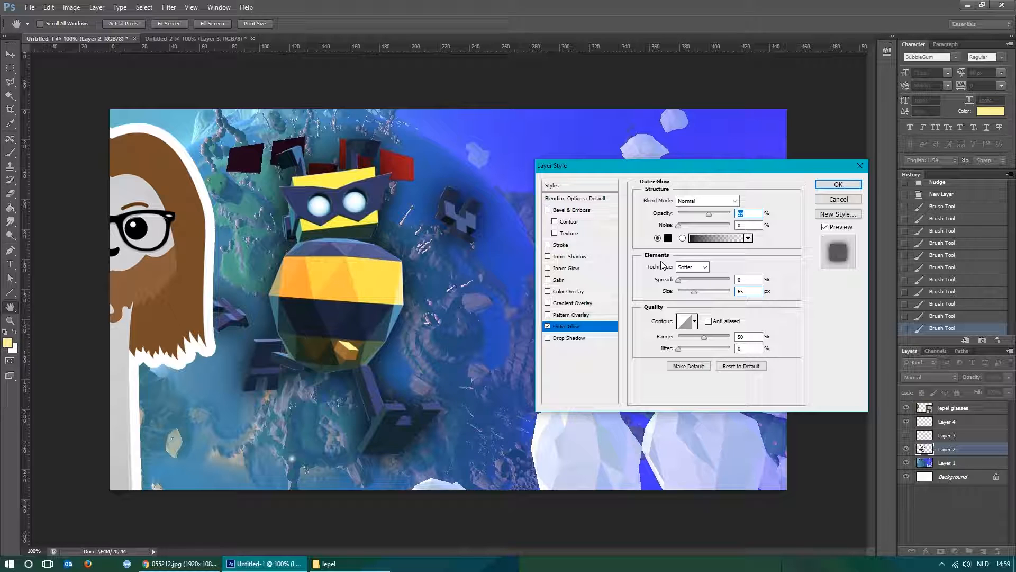
pyautogui.click(681, 280)
pyautogui.moveTo(681, 284); pyautogui.dragTo(679, 286)
# Add a black (000000) Inner Glow to the robot in Normal blend mode, reduce its size to a few pixels, and apply the layer style.
pyautogui.click(548, 269)
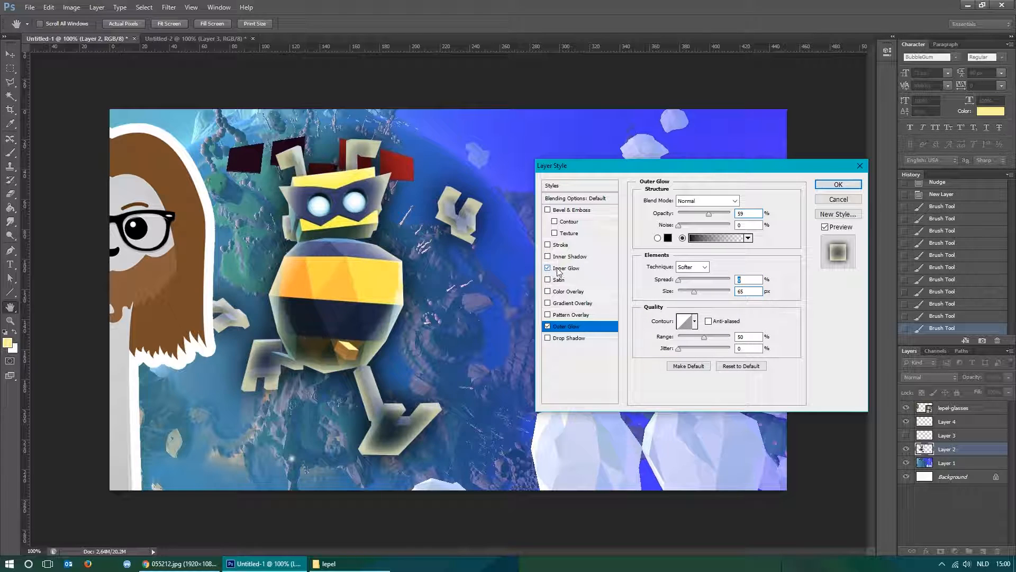
pyautogui.click(561, 271)
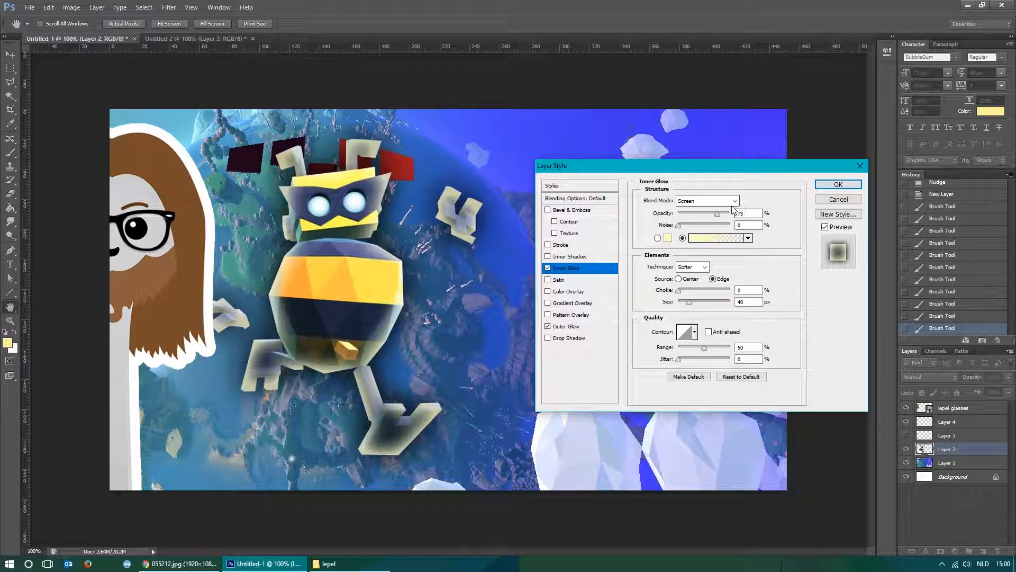
pyautogui.click(727, 204)
pyautogui.click(717, 211)
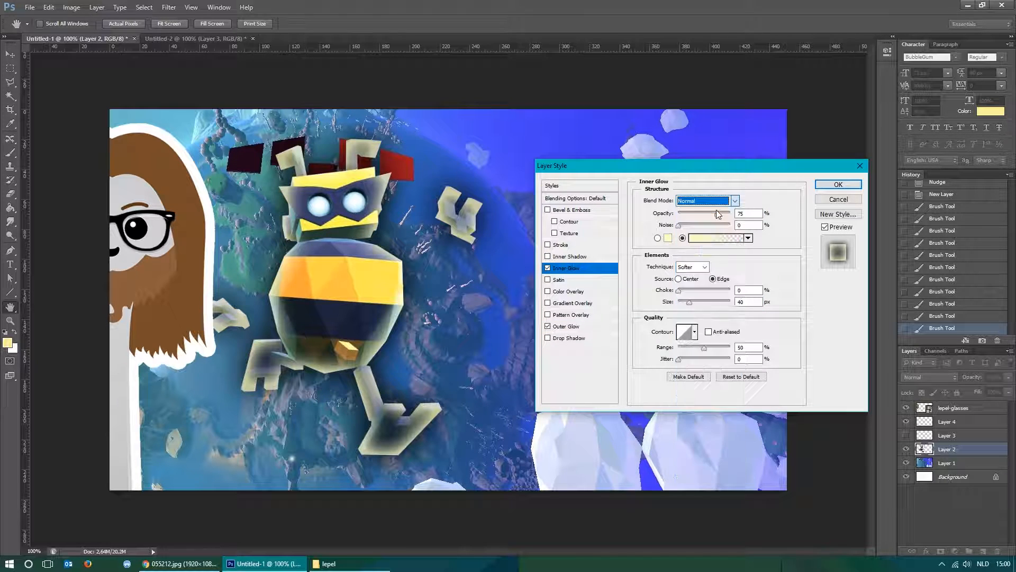
pyautogui.click(668, 239)
pyautogui.moveTo(705, 164); pyautogui.dragTo(561, 302)
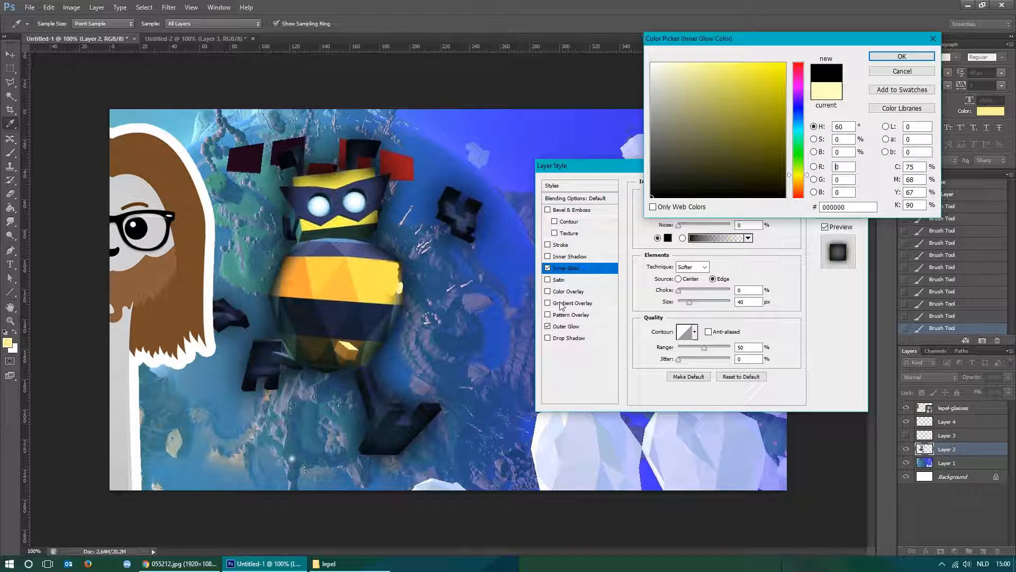
pyautogui.click(901, 56)
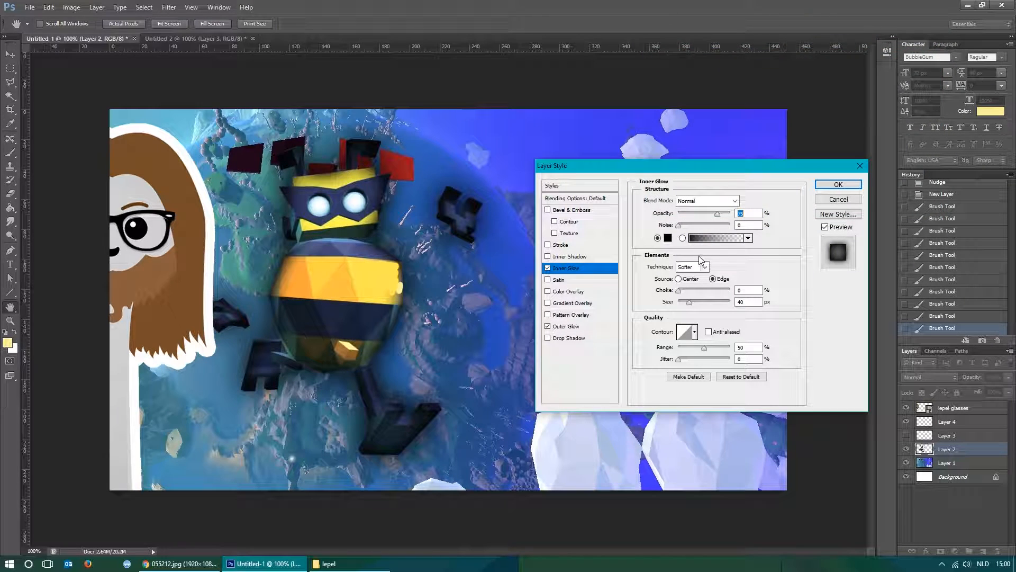
pyautogui.moveTo(689, 302); pyautogui.dragTo(682, 303)
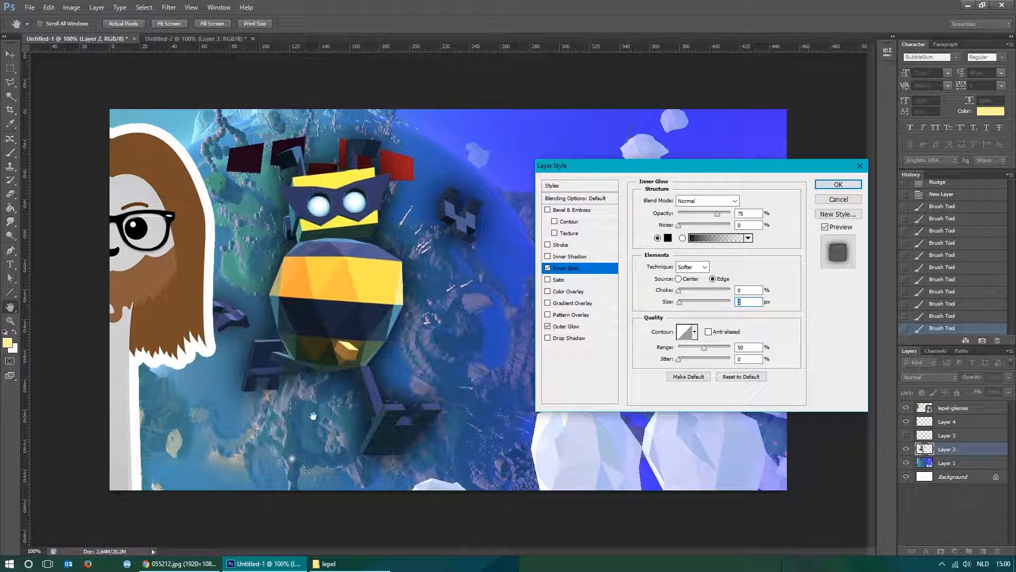
pyautogui.click(838, 186)
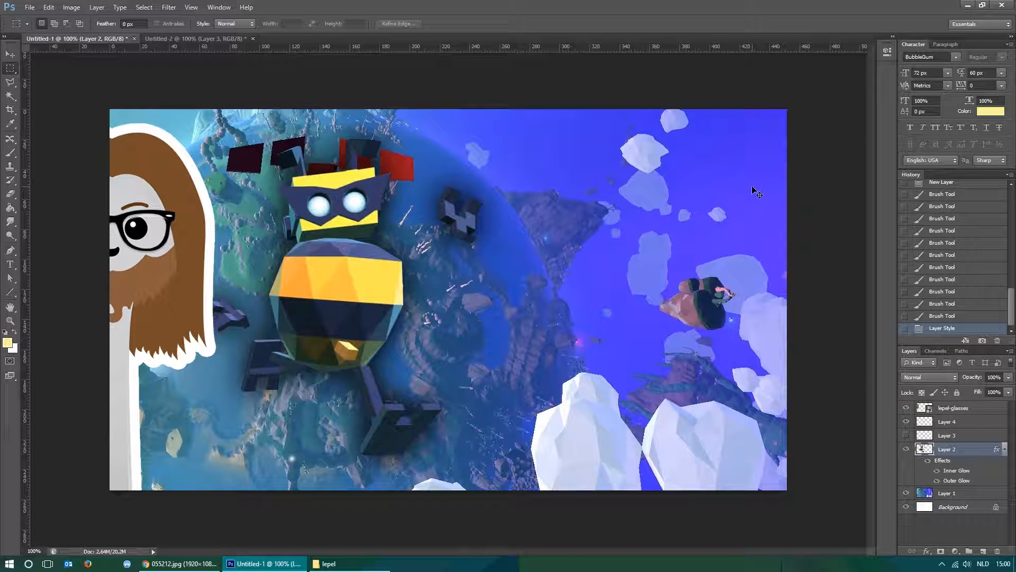
# Move the planet background on Layer 1 lower behind the robot, keeping its right edge aligned with the canvas edge.
pyautogui.hotkey('ctrl', '-')
pyautogui.hotkey('ctrl', '-')
pyautogui.hotkey('ctrl', '-')
pyautogui.hotkey('ctrl', '-')
pyautogui.hotkey('ctrl', '-')
pyautogui.hotkey('ctrl', '-')
pyautogui.hotkey('ctrl', '+')
pyautogui.hotkey('ctrl', '+')
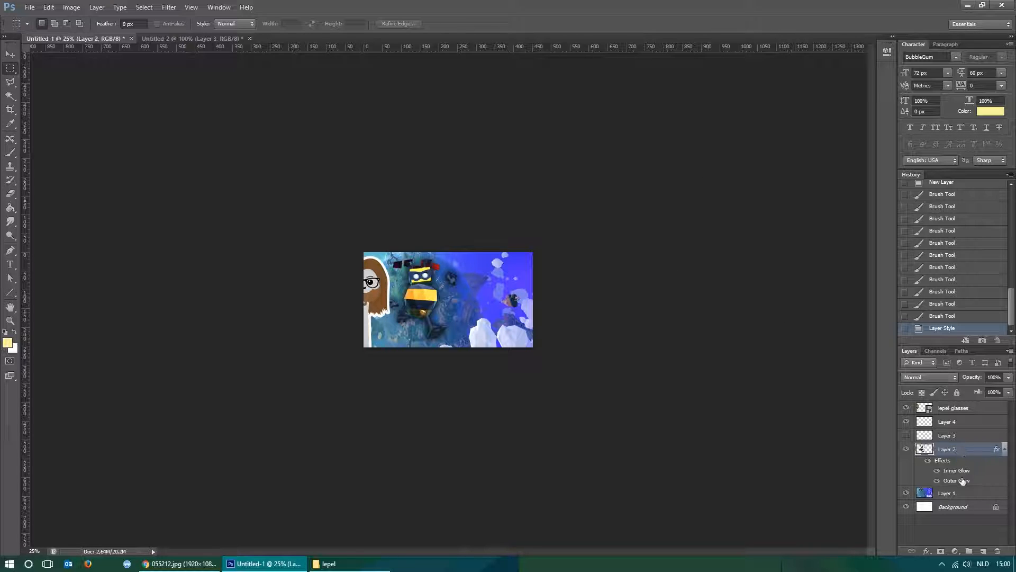
pyautogui.click(955, 494)
pyautogui.press('v')
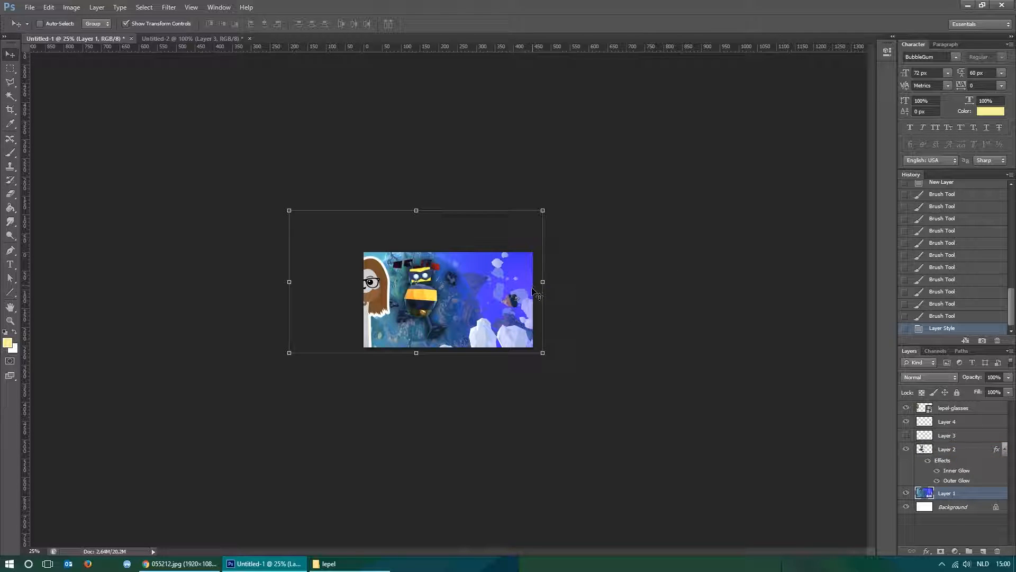
pyautogui.moveTo(514, 299); pyautogui.dragTo(507, 305)
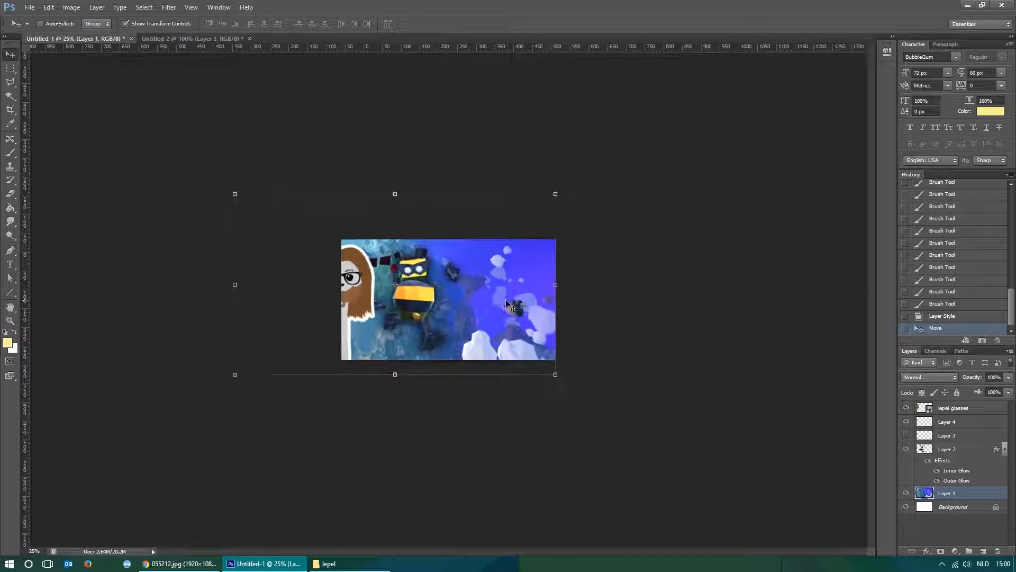
pyautogui.hotkey('ctrl', '+')
pyautogui.hotkey('ctrl', '+')
pyautogui.hotkey('ctrl', '+')
pyautogui.moveTo(501, 299); pyautogui.dragTo(531, 352)
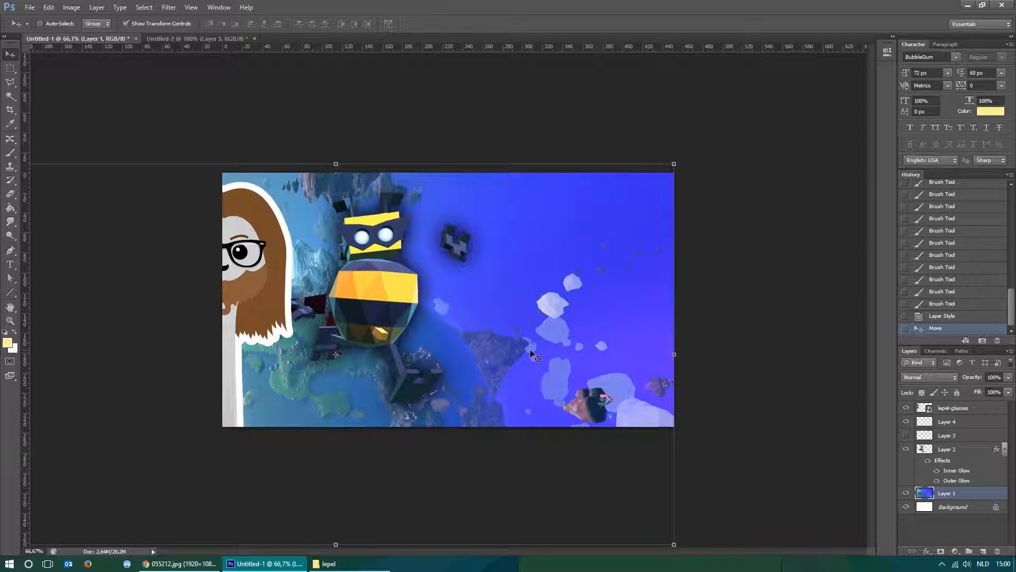
pyautogui.hotkey('ctrl', '+')
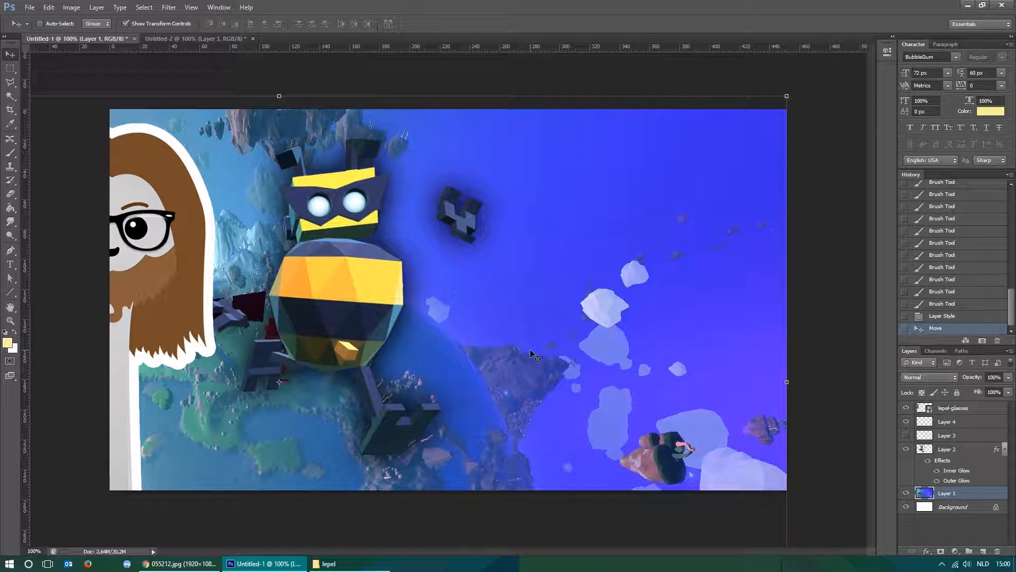
pyautogui.press('m')
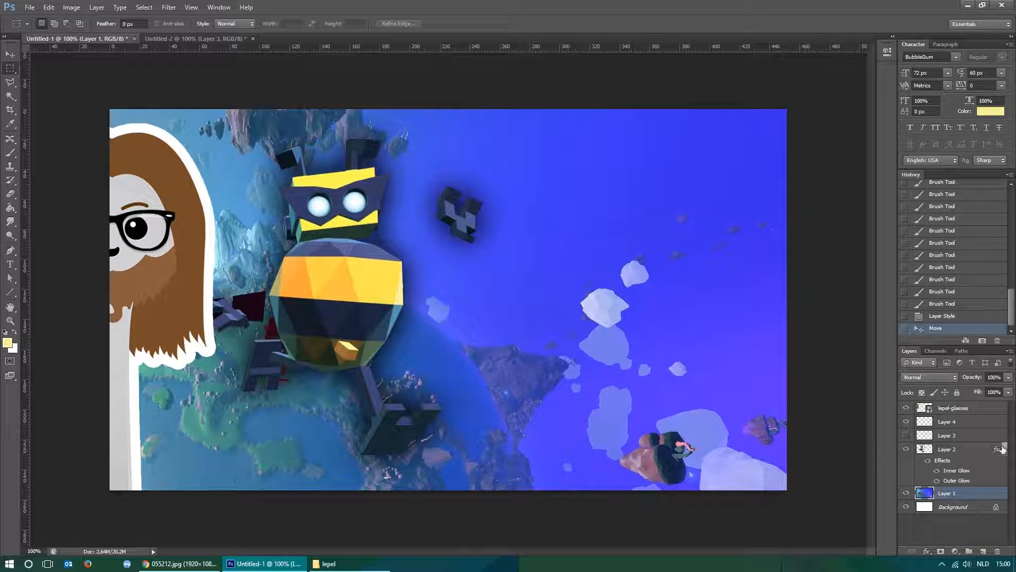
# Add a new layer above Layer 4 and switch to the Paint Bucket tool.
pyautogui.click(947, 449)
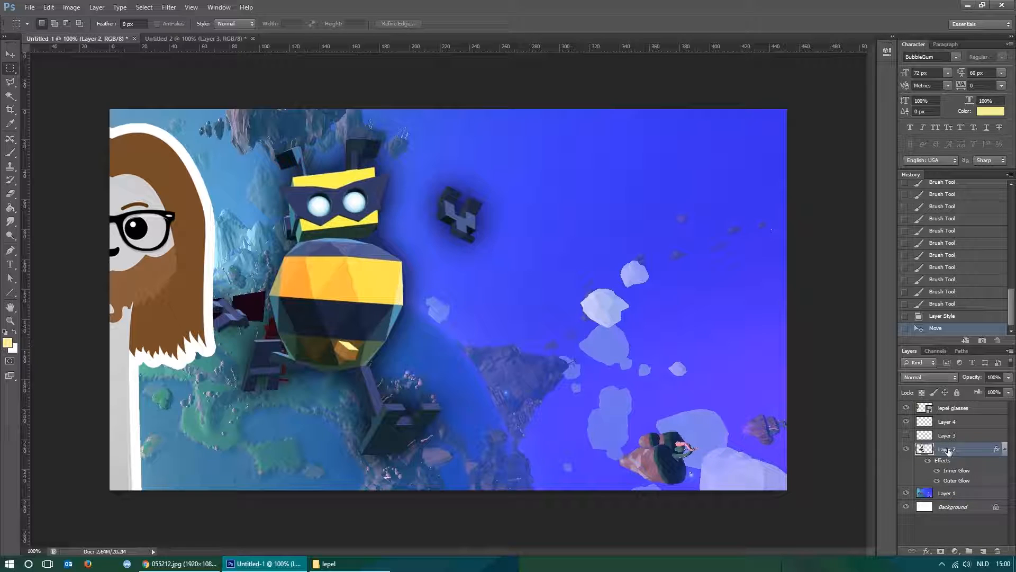
pyautogui.click(949, 423)
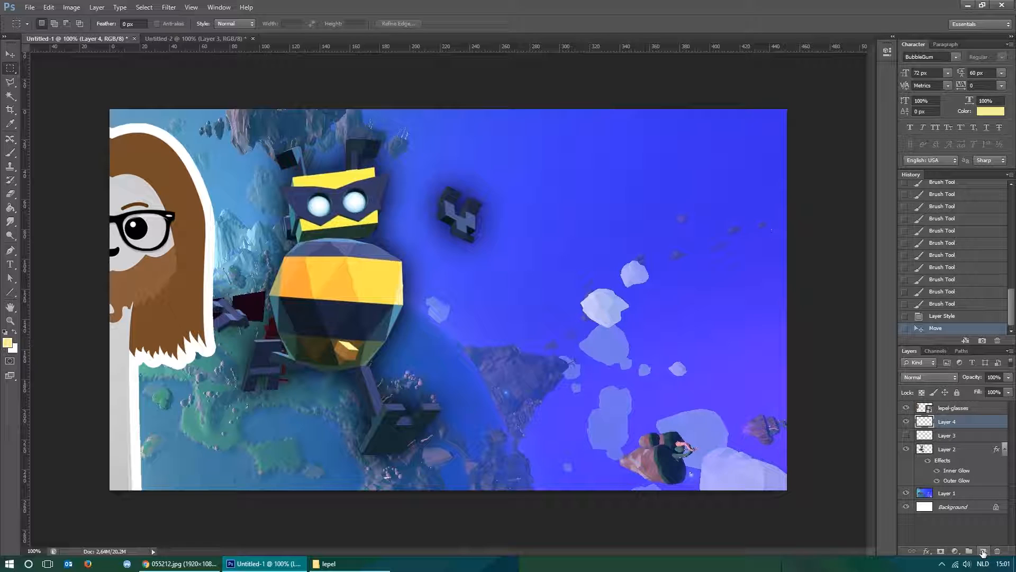
pyautogui.click(983, 552)
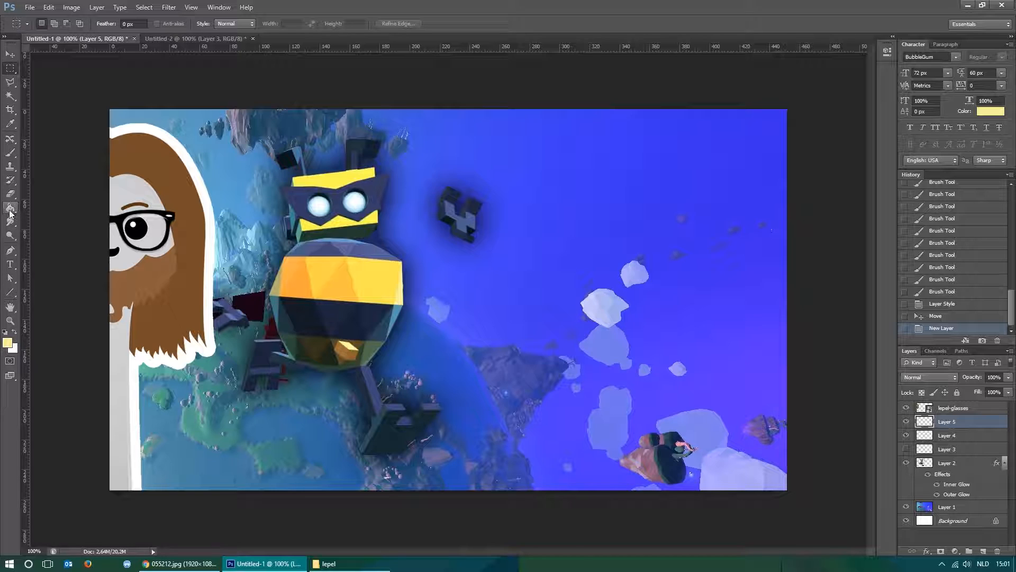
pyautogui.press('u')
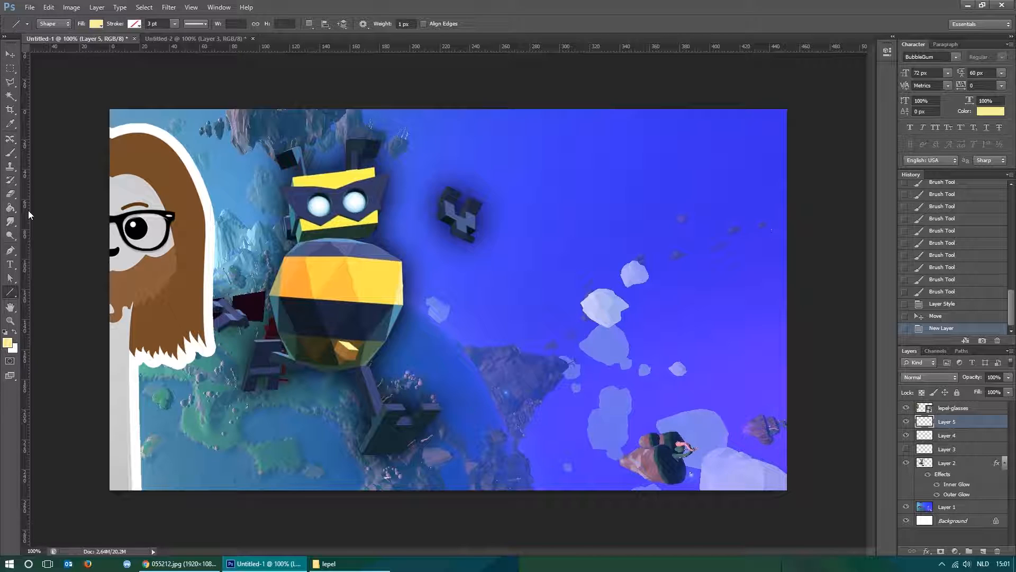
pyautogui.click(10, 208)
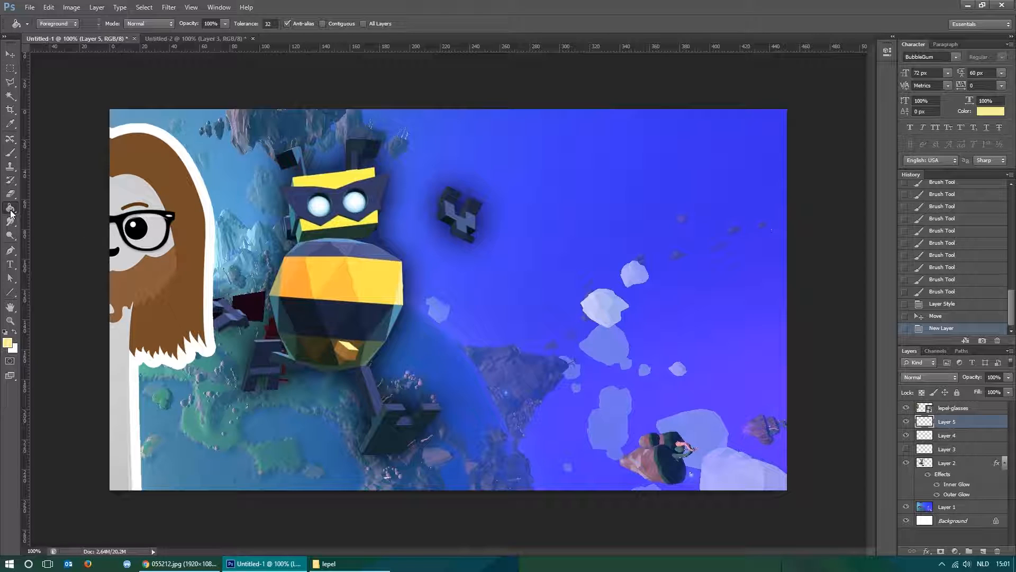
# Try Paint Bucket fills on Layer 5 with All Layers off and on, undoing each fill.
pyautogui.click(588, 327)
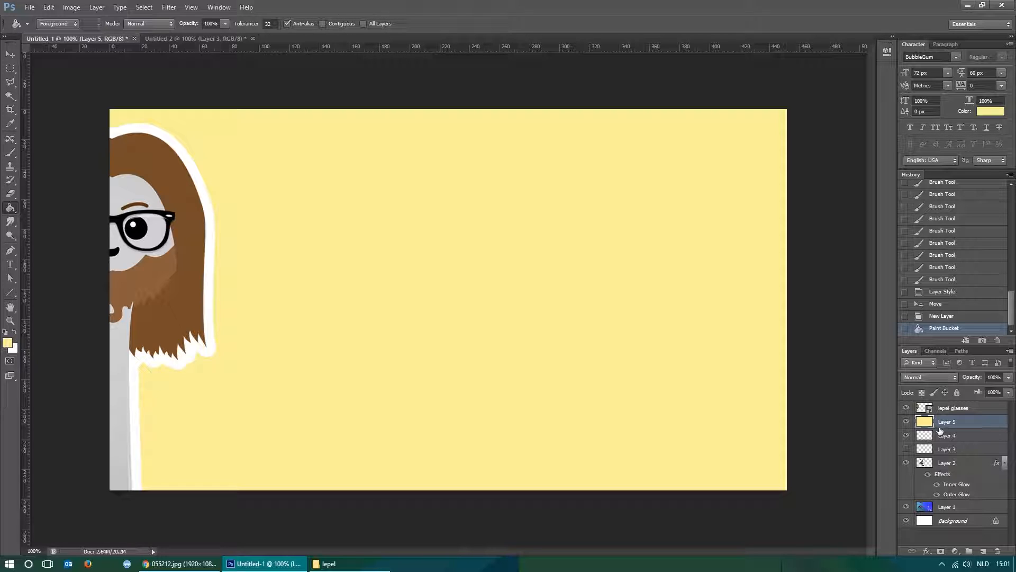
pyautogui.hotkey('ctrl', 'z')
pyautogui.click(363, 24)
pyautogui.click(595, 192)
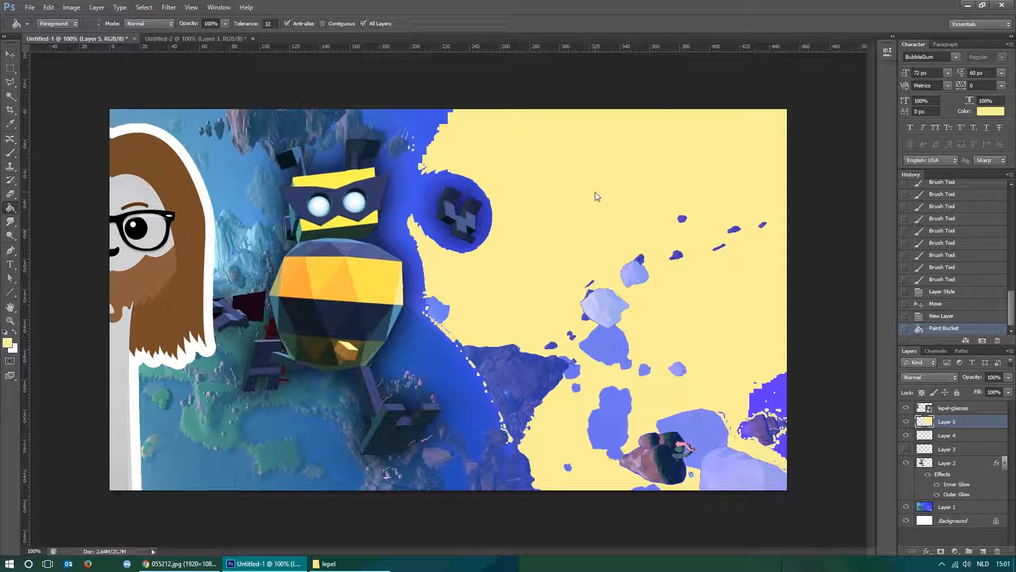
pyautogui.hotkey('ctrl', 'z')
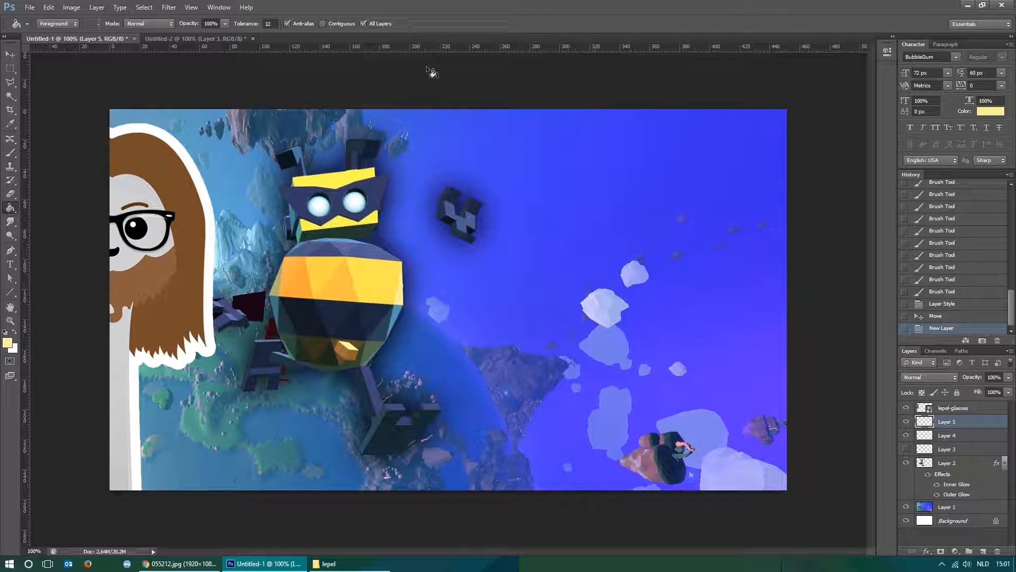
# Fill all of Layer 5 with the pale yellow foreground color, with All Layers off, and leave nothing selected.
pyautogui.click(460, 267)
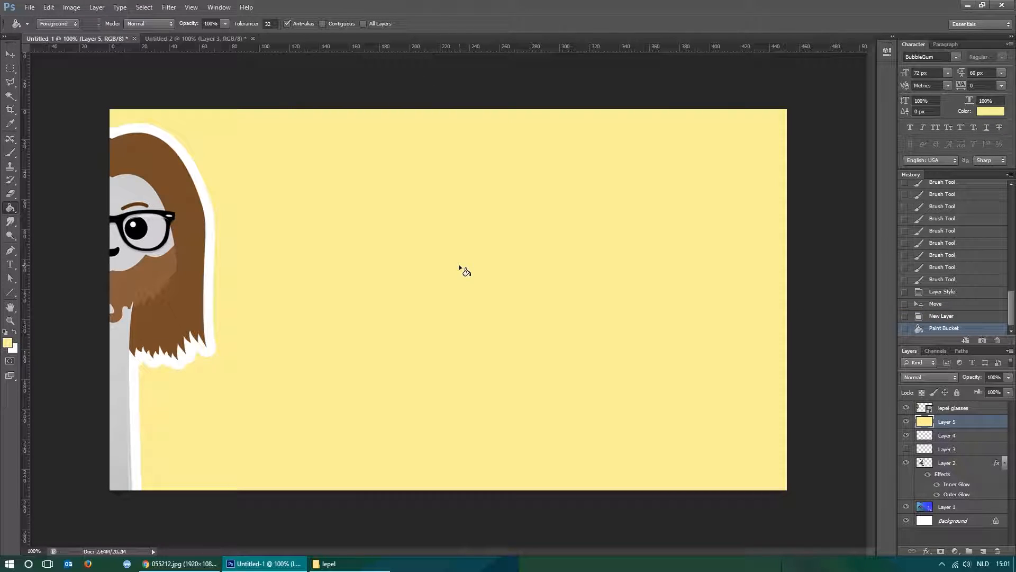
pyautogui.press('m')
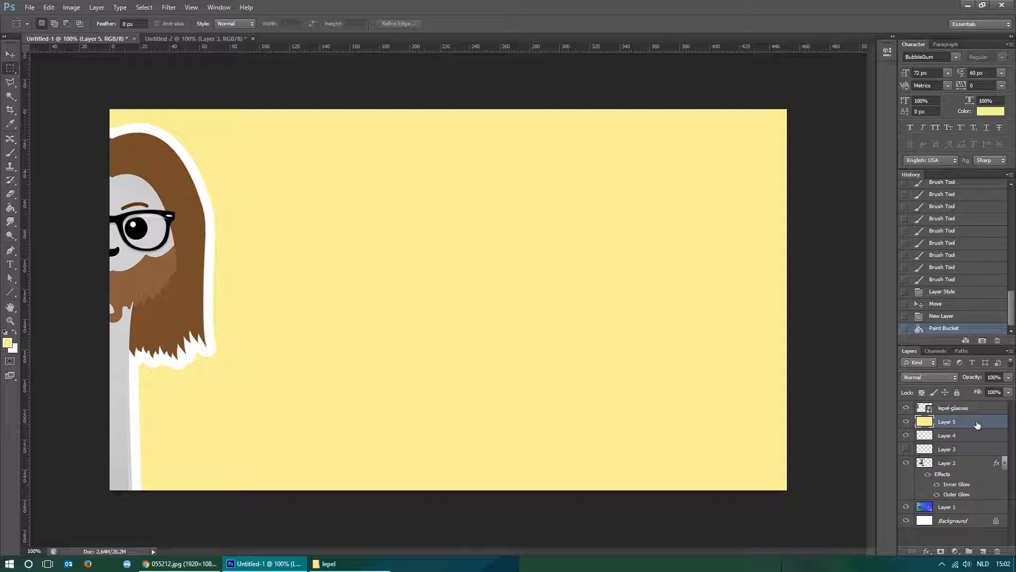
pyautogui.moveTo(340, 213); pyautogui.dragTo(366, 238)
pyautogui.moveTo(461, 248); pyautogui.dragTo(628, 303)
pyautogui.click(631, 265)
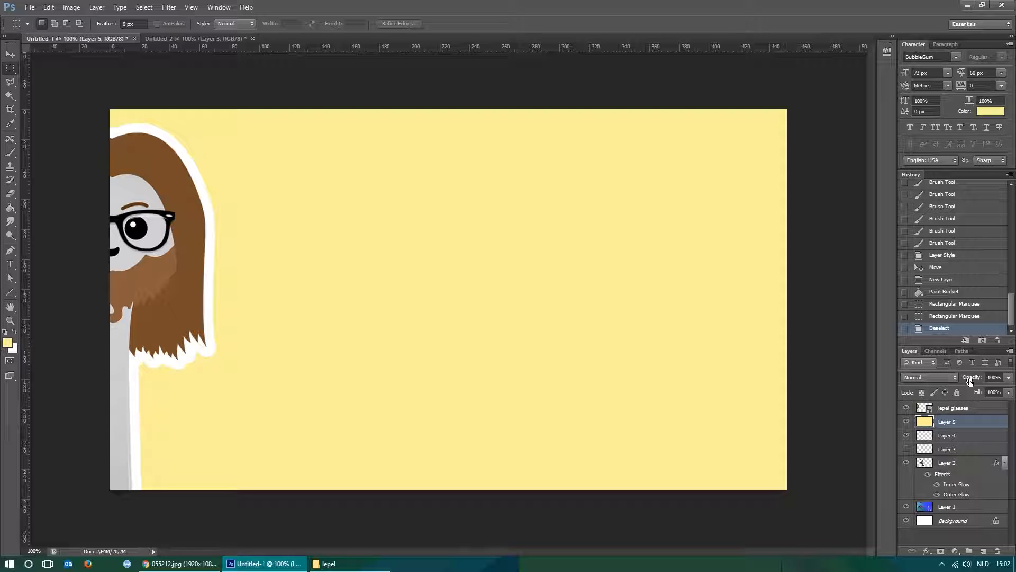
# Reduce the Fill of Layer 5 to 0%.
pyautogui.click(1009, 393)
pyautogui.moveTo(1009, 404); pyautogui.dragTo(942, 411)
pyautogui.click(984, 425)
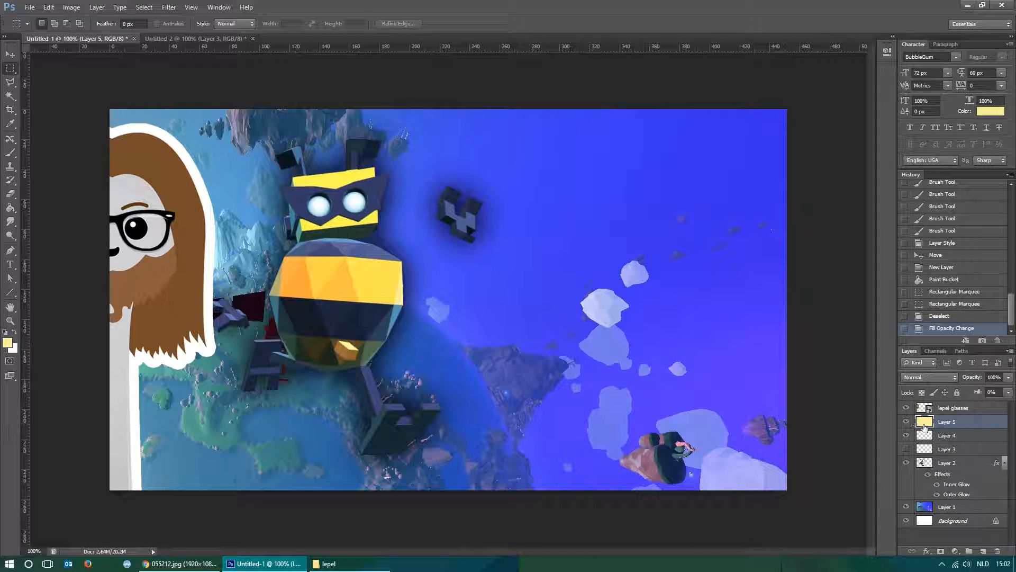
# Add an Inner Glow to Layer 5 in Normal blend mode with the glow color black (000000).
pyautogui.rightClick(978, 423)
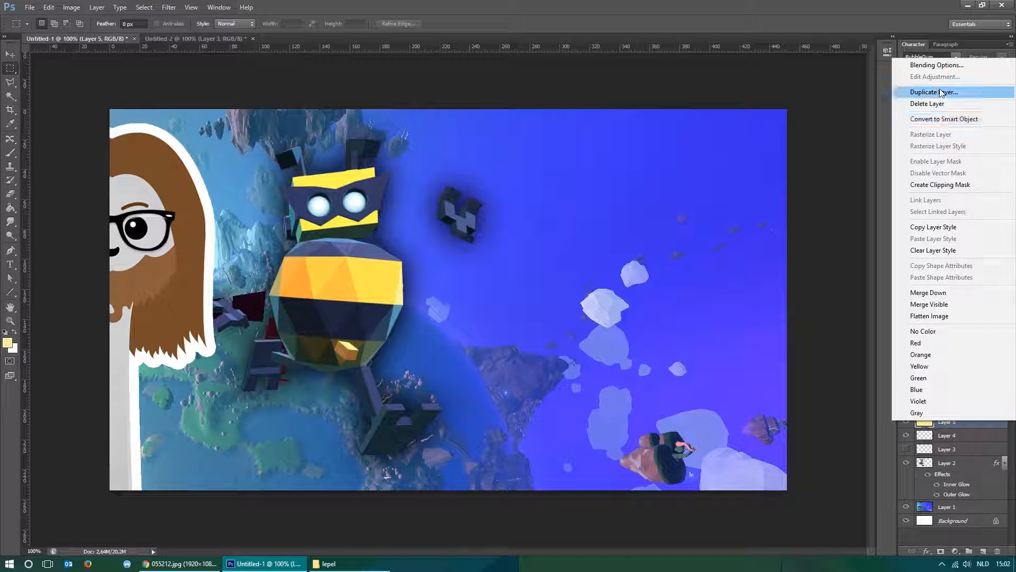
pyautogui.click(948, 67)
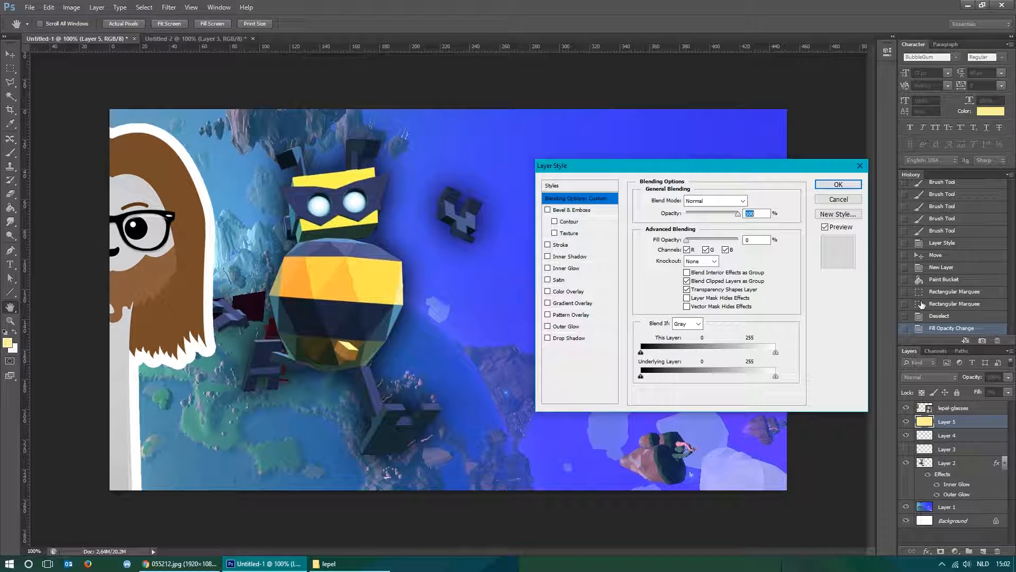
pyautogui.click(548, 268)
pyautogui.click(566, 268)
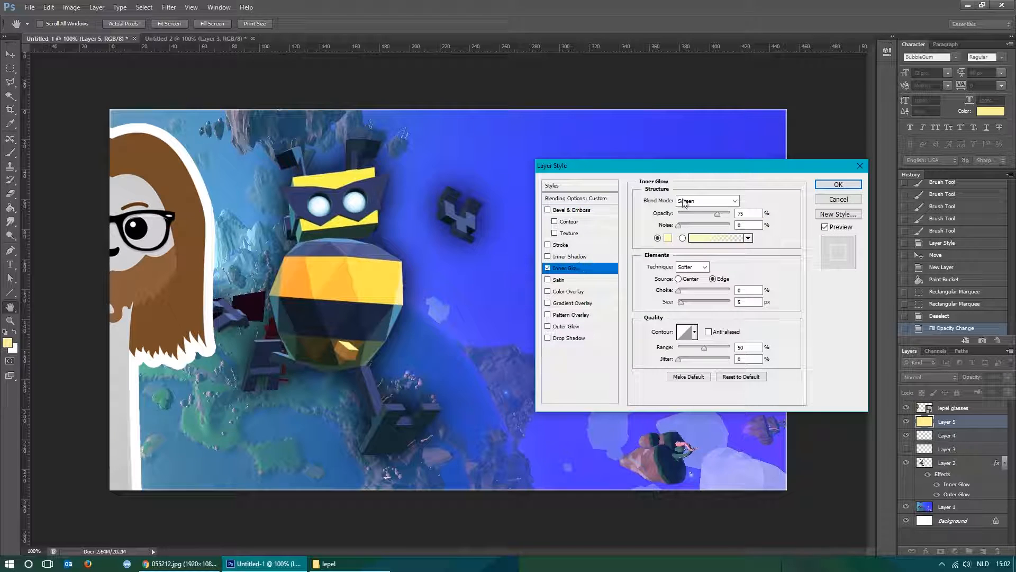
pyautogui.click(689, 202)
pyautogui.click(688, 212)
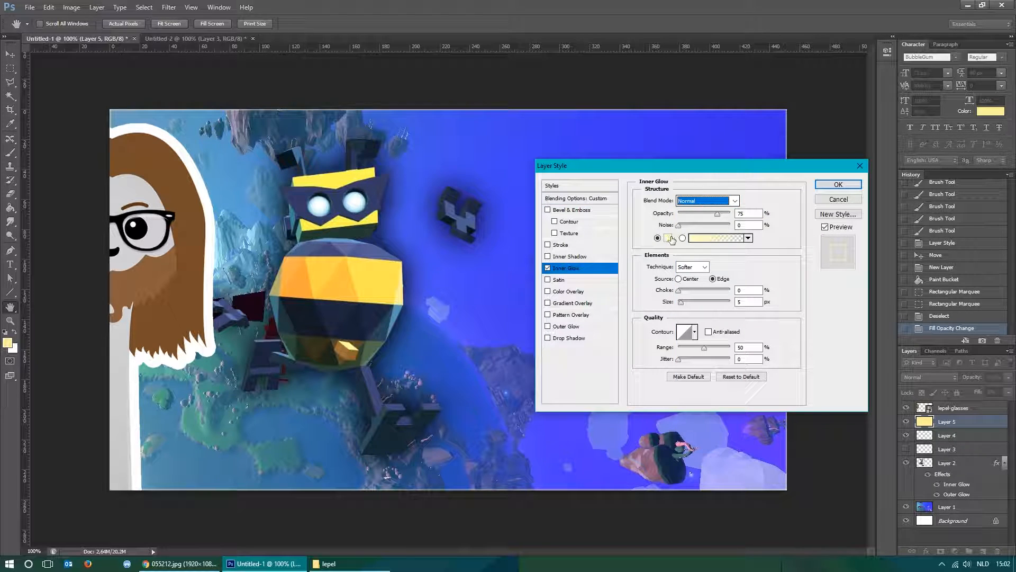
pyautogui.click(668, 238)
pyautogui.moveTo(679, 175); pyautogui.dragTo(651, 197)
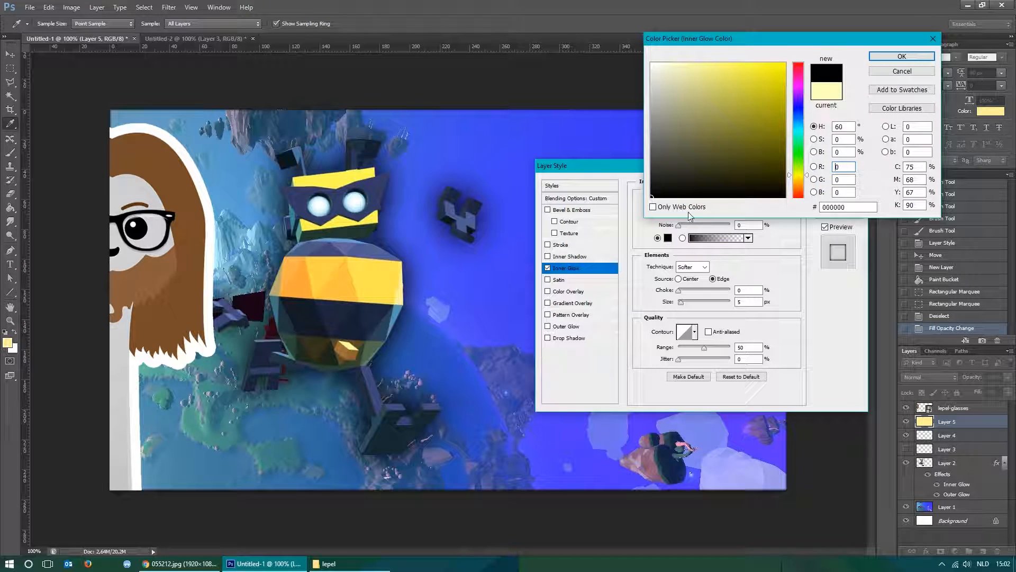
pyautogui.click(894, 57)
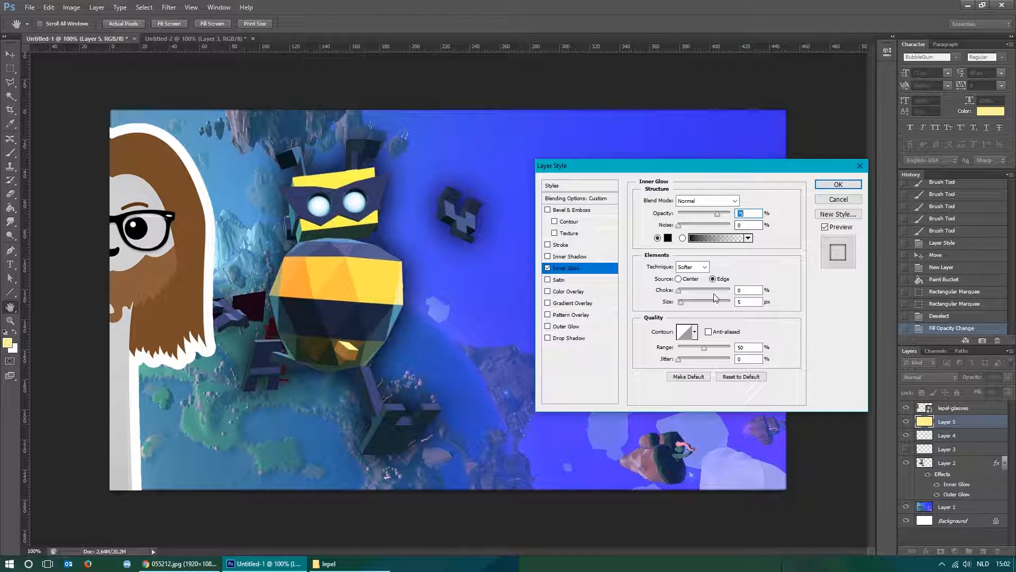
# Set Layer 5's Inner Glow to 90 px size and Overlay blend mode, and apply the layer style.
pyautogui.moveTo(683, 305); pyautogui.dragTo(700, 303)
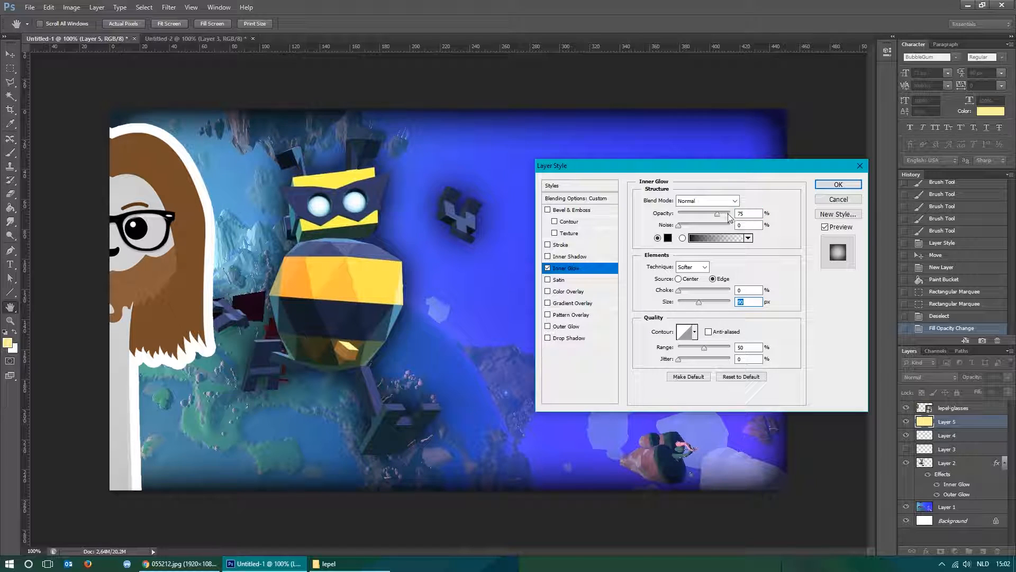
pyautogui.click(733, 201)
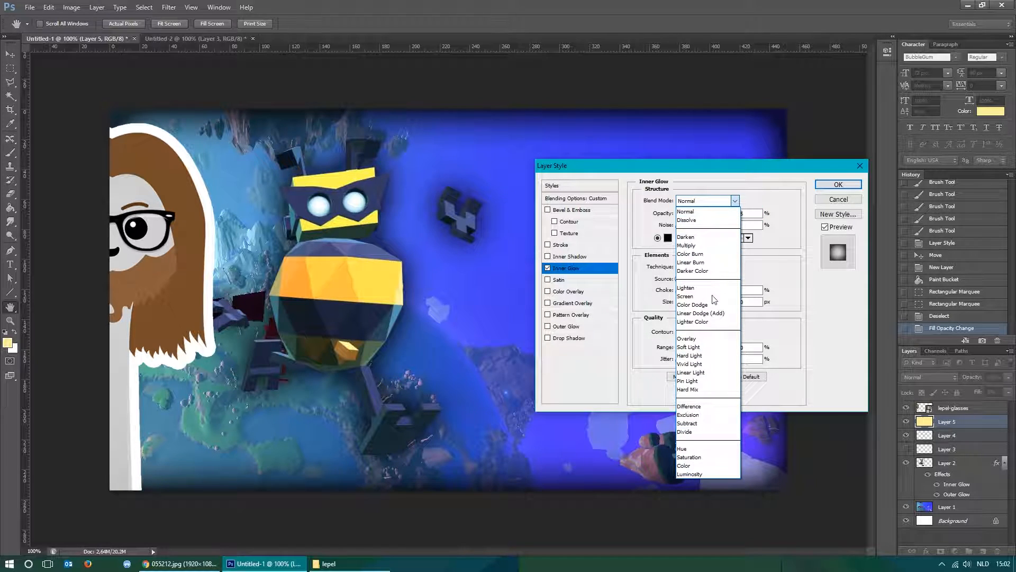
pyautogui.click(694, 338)
pyautogui.moveTo(743, 166); pyautogui.dragTo(568, 176)
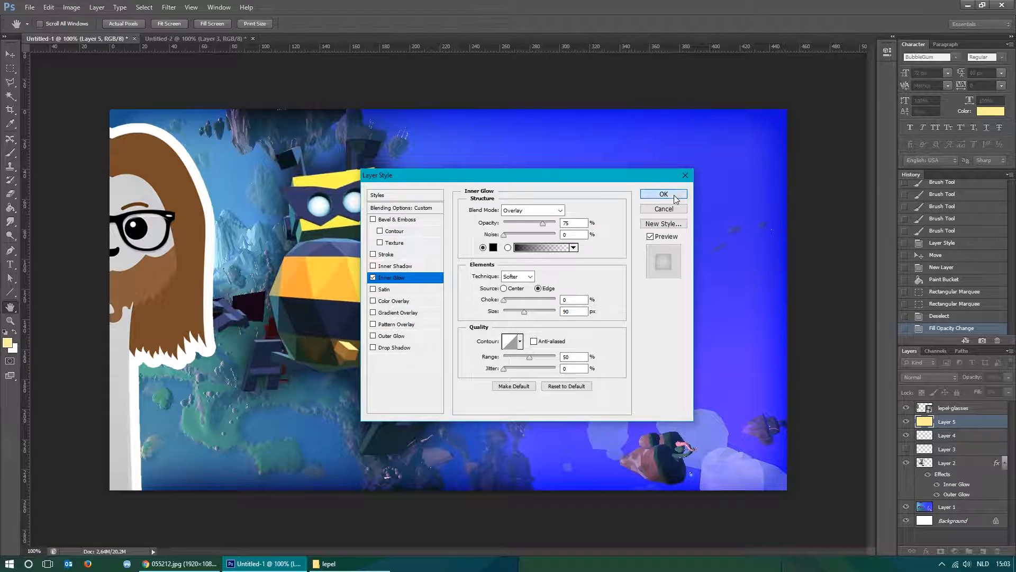
pyautogui.click(684, 198)
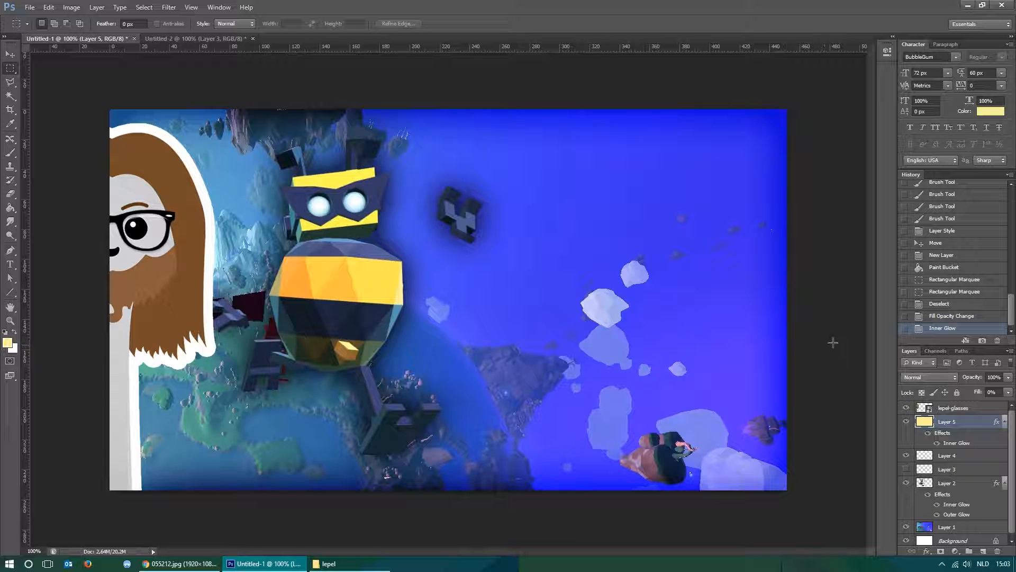
# Switch to Chrome, close the robot image tab, and preview the GameSpew Grow Up logo in the image results.
pyautogui.click(180, 563)
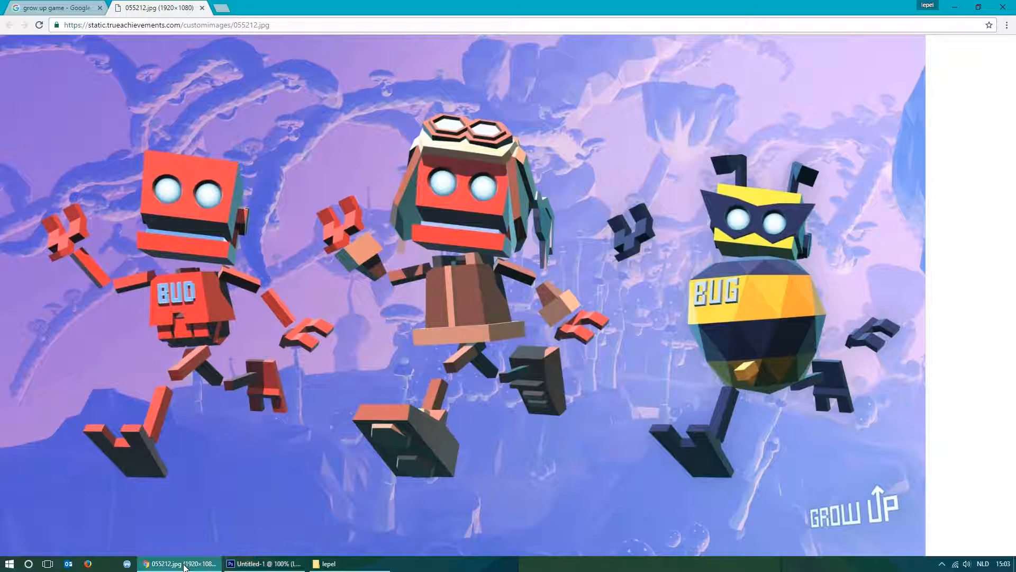
pyautogui.click(201, 9)
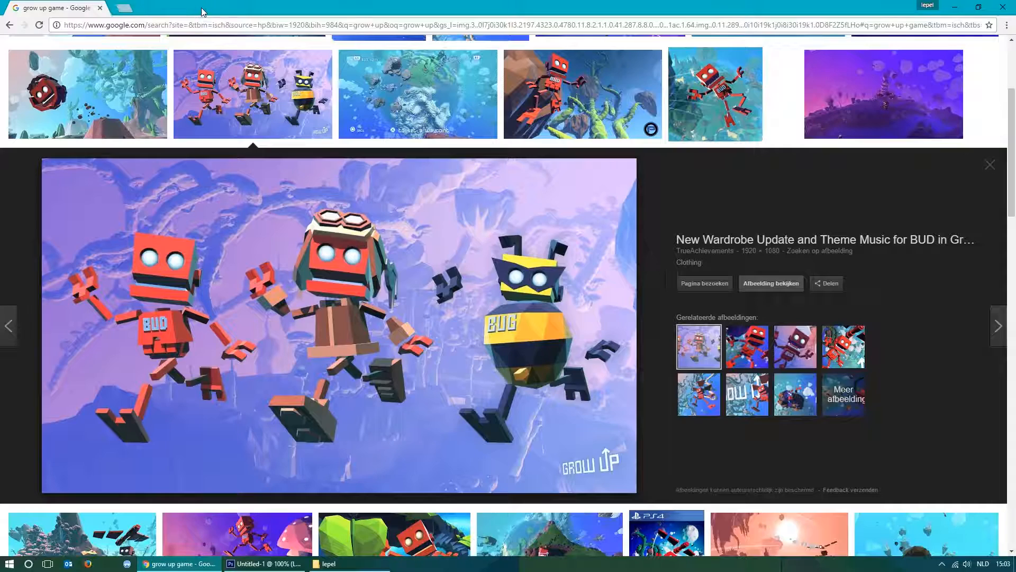
pyautogui.scroll(3, 342, 174)
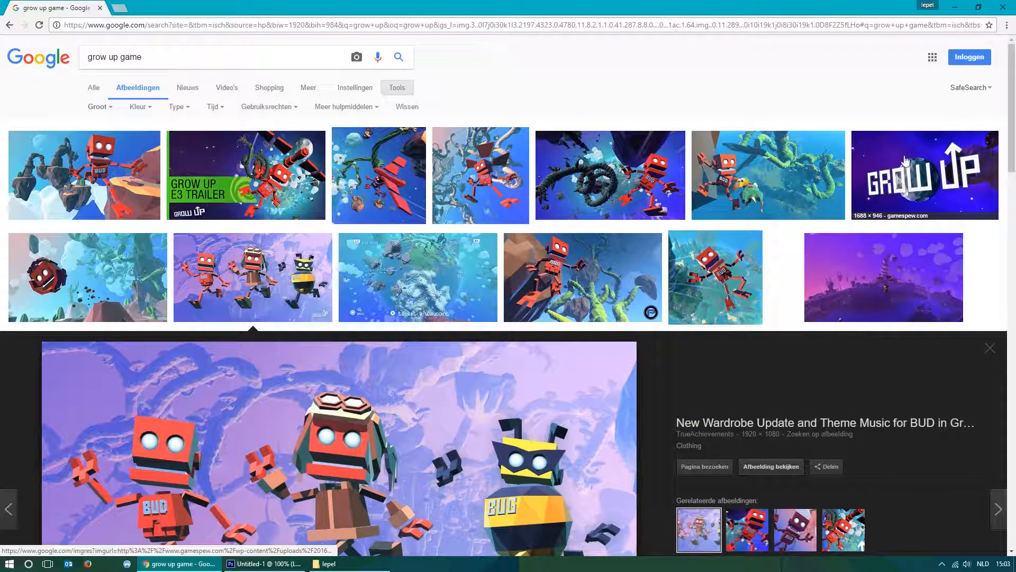
pyautogui.click(930, 167)
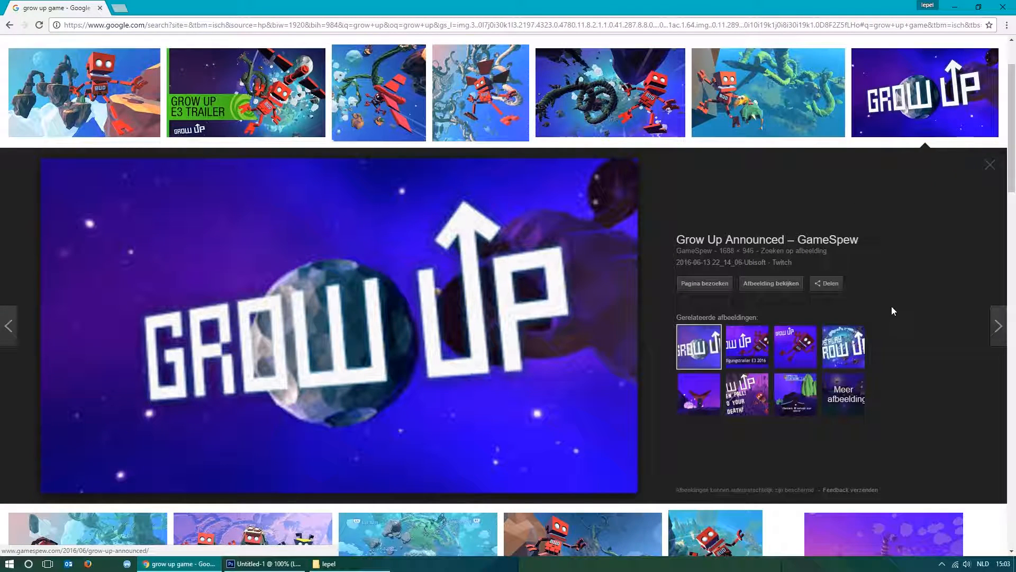
# Try to open the GameSpew Grow Up logo at full size, then return to the image results.
pyautogui.click(768, 286)
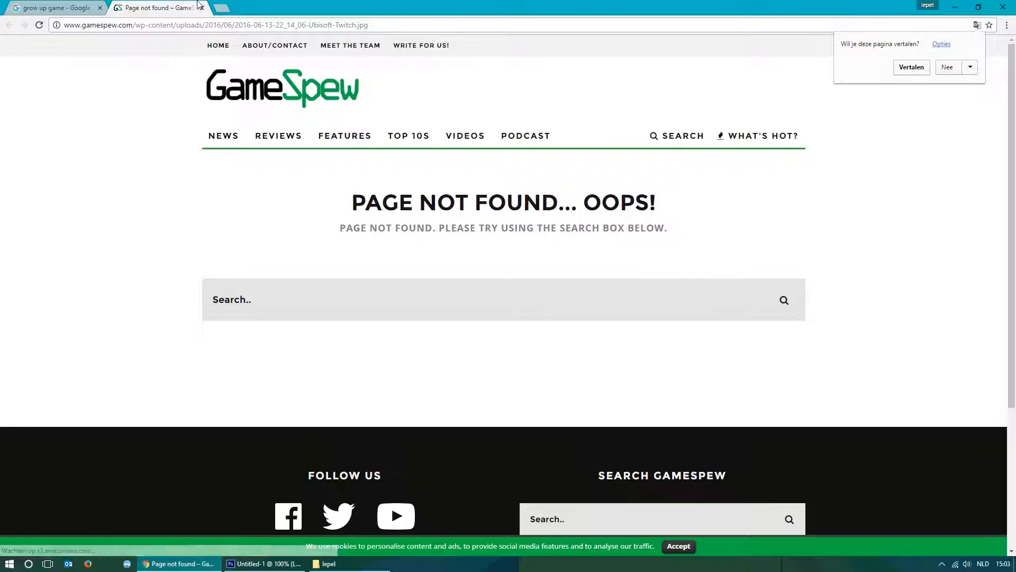
pyautogui.click(201, 7)
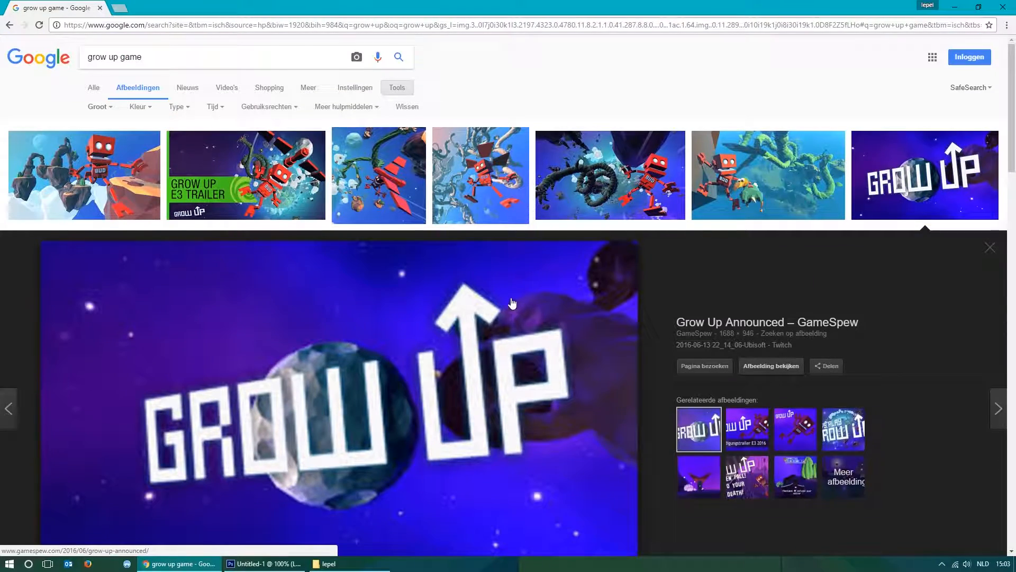
pyautogui.scroll(-4, 512, 302)
pyautogui.scroll(4, 450, 291)
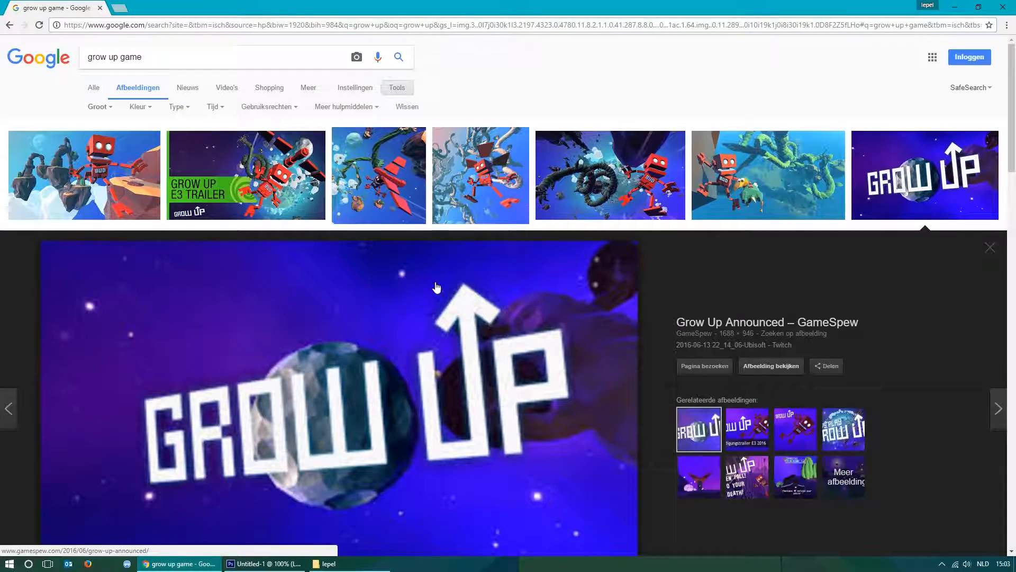
# Search the images for "grow up logo", and refine the search to "grow up game logo".
pyautogui.doubleClick(126, 57)
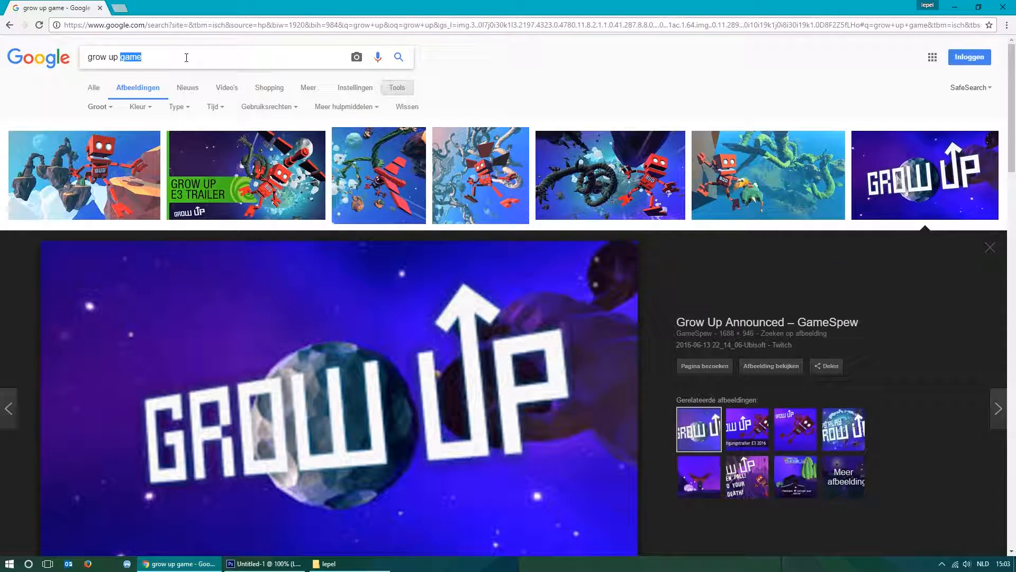
pyautogui.write('logo')
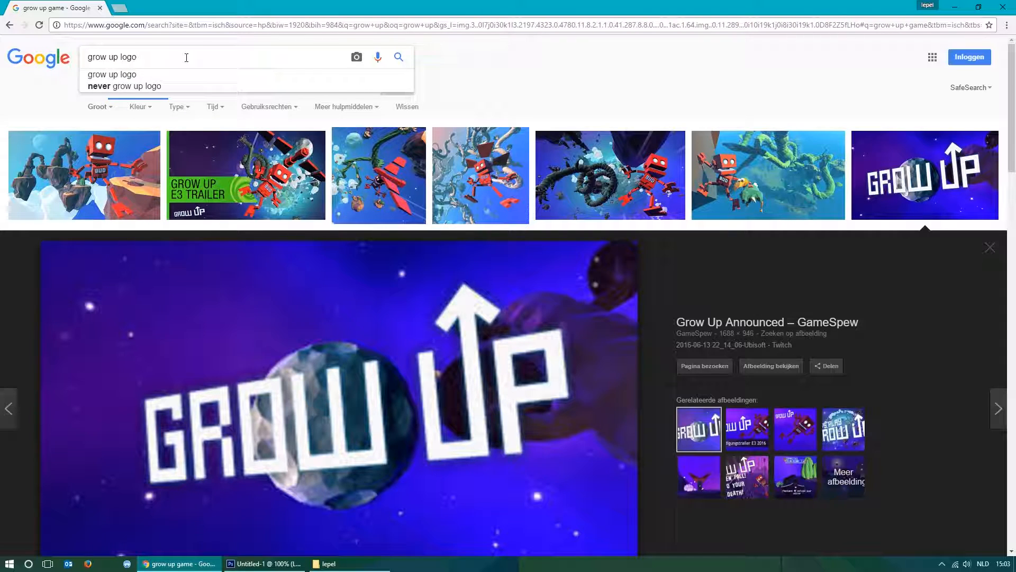
pyautogui.press('Return')
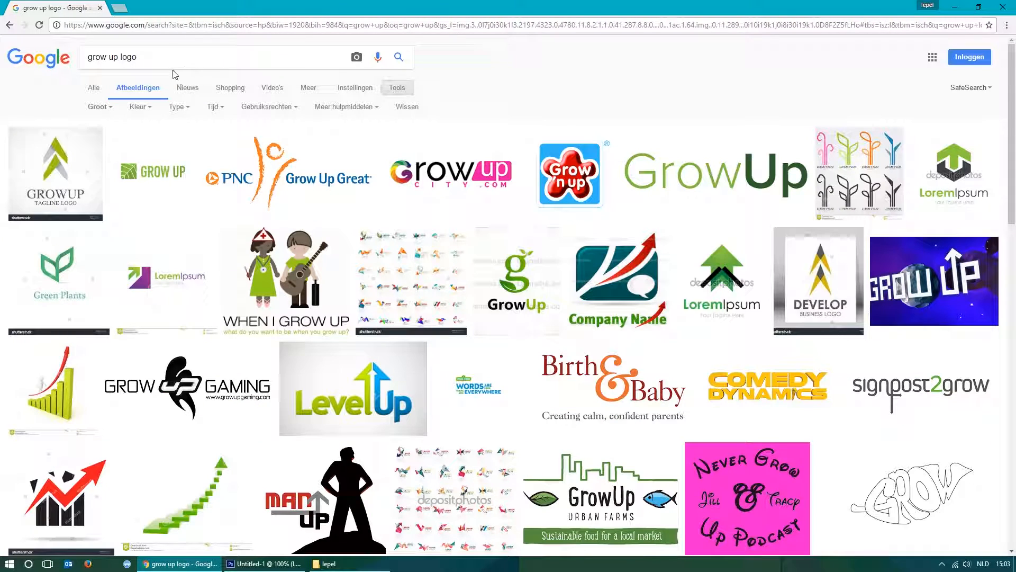
pyautogui.click(116, 59)
pyautogui.write('game')
pyautogui.press('Return')
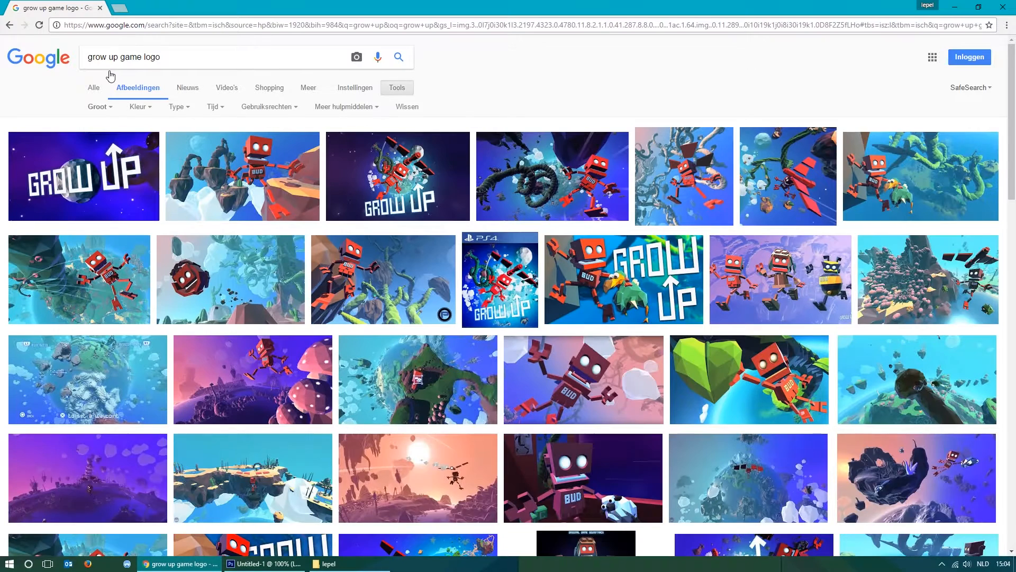
# Browse the image results for a clean Grow Up logo, previewing the GameSpew, Games HD Wallpapers and Shane the Gamer pictures.
pyautogui.click(97, 167)
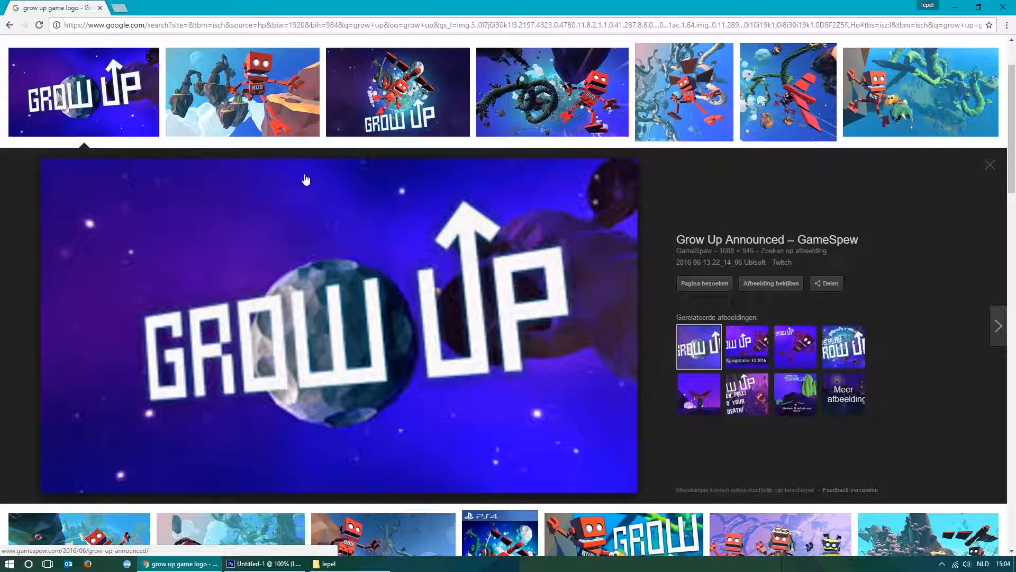
pyautogui.click(403, 85)
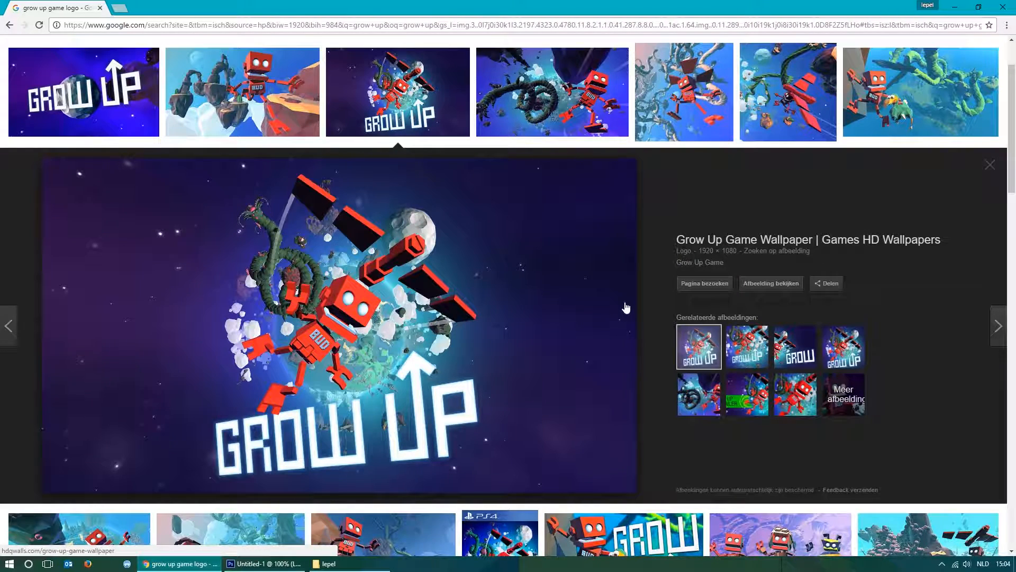
pyautogui.scroll(-3, 630, 305)
pyautogui.scroll(-2, 672, 260)
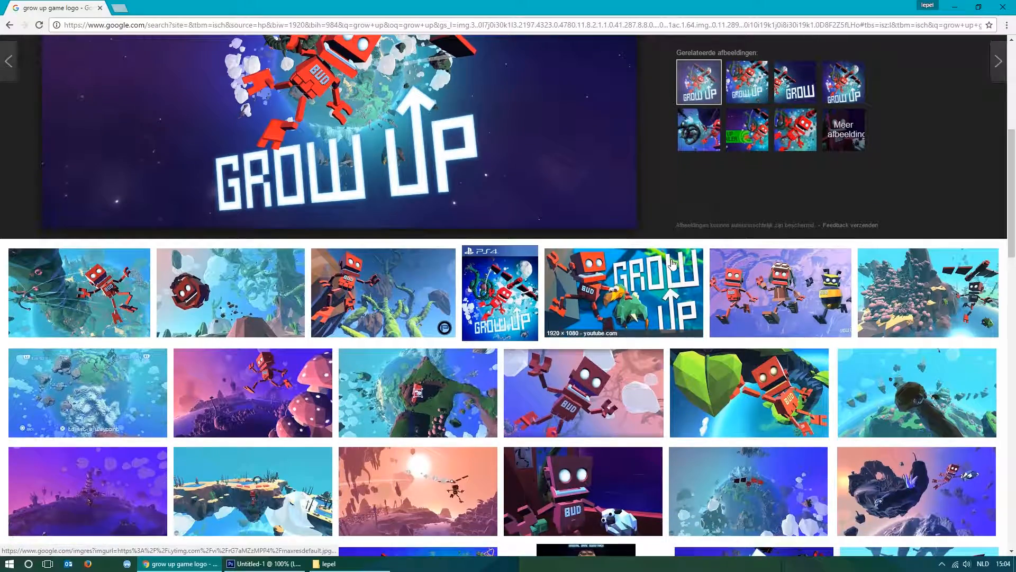
pyautogui.scroll(-3, 582, 281)
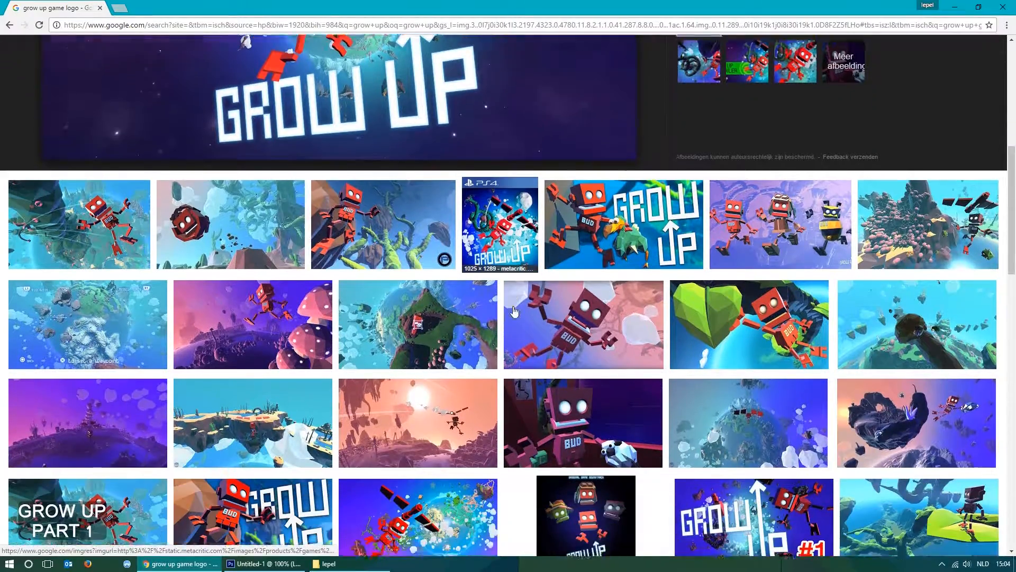
pyautogui.scroll(-2, 508, 292)
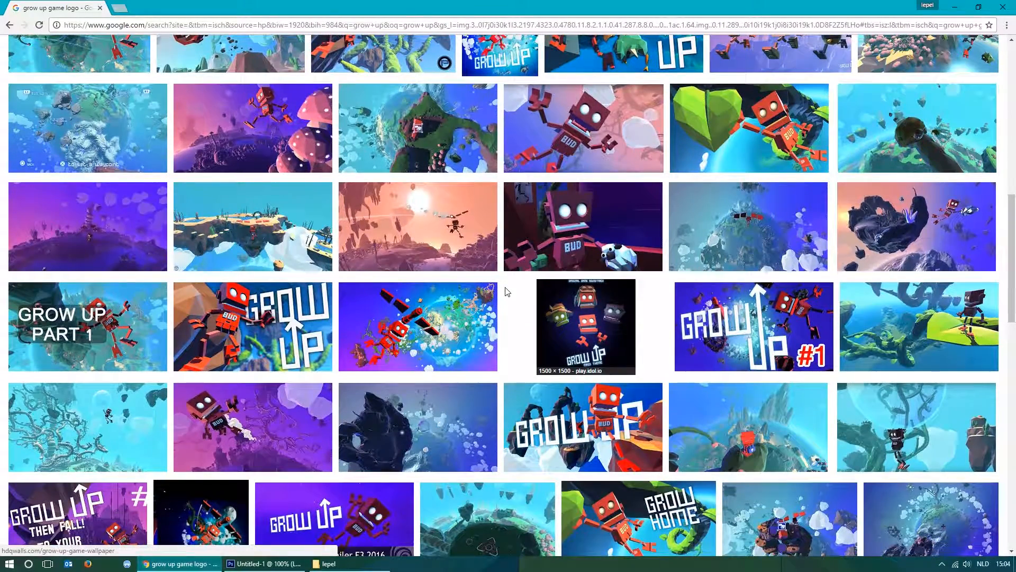
pyautogui.scroll(6, 506, 288)
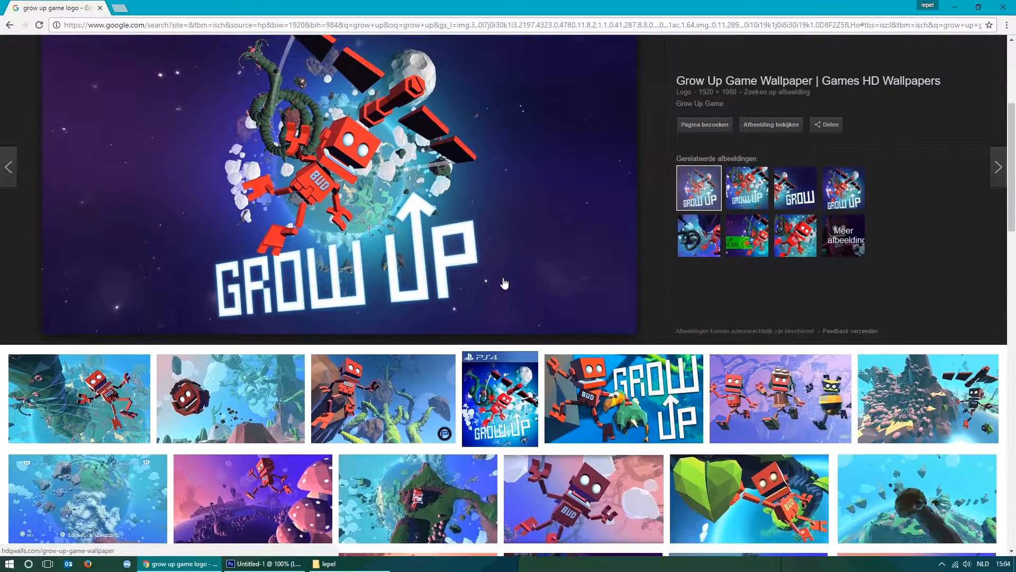
pyautogui.scroll(-9, 422, 263)
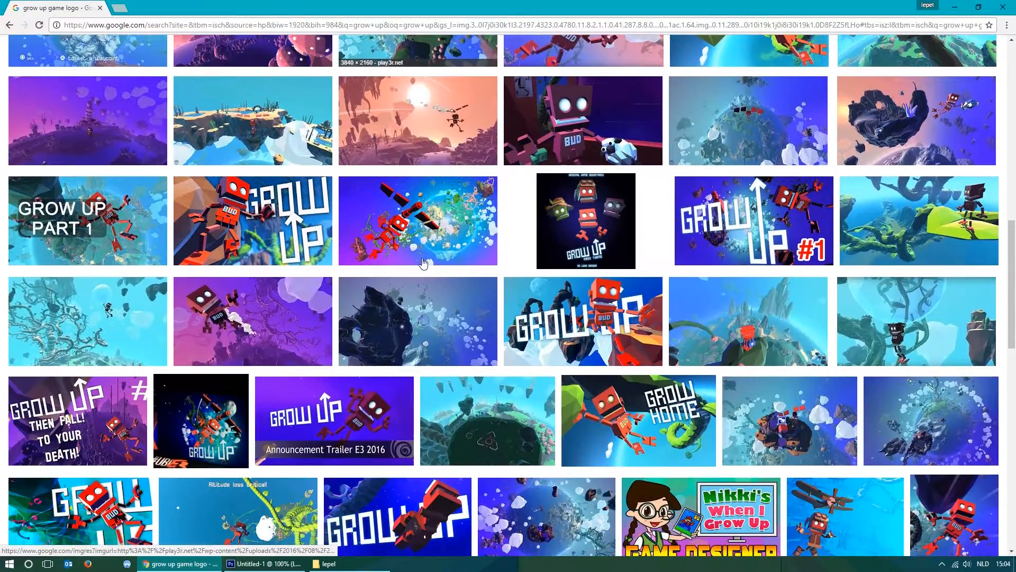
pyautogui.scroll(-3, 423, 263)
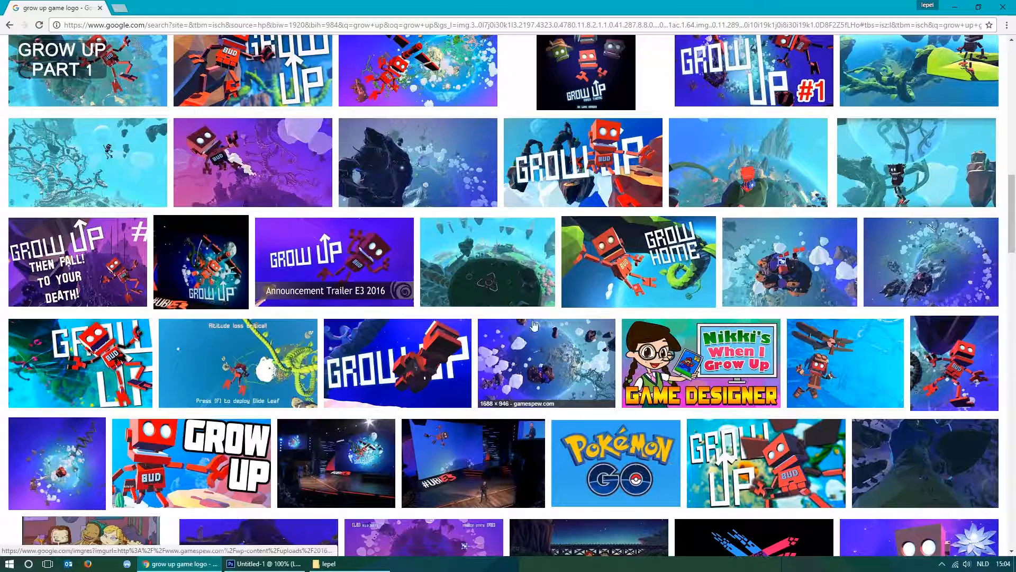
pyautogui.scroll(-2, 459, 339)
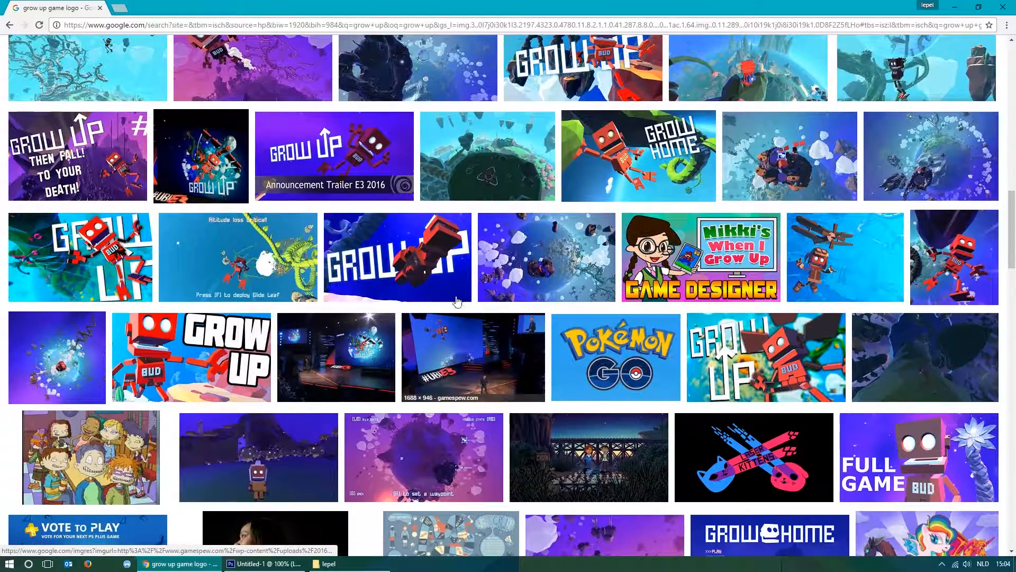
pyautogui.click(340, 143)
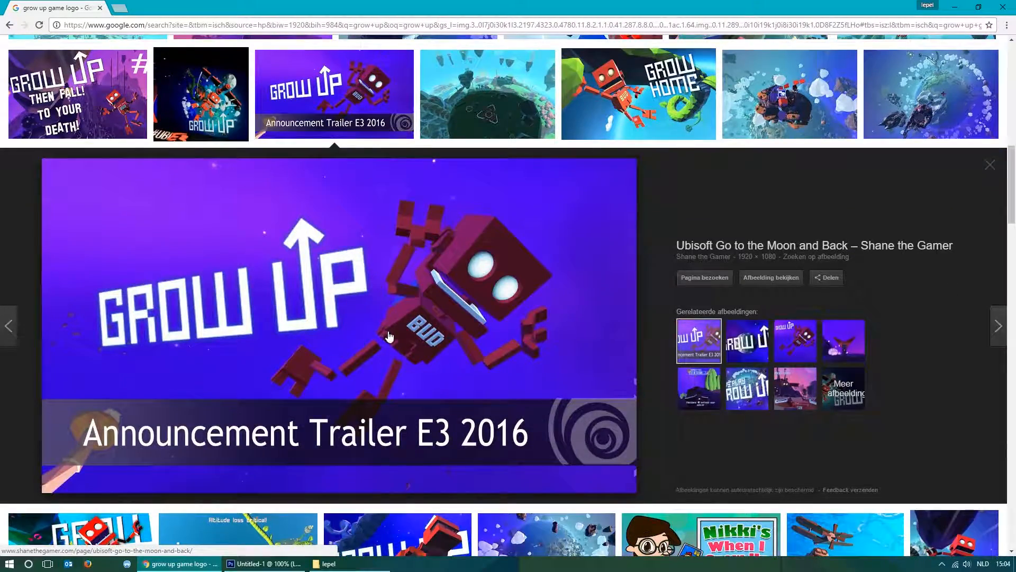
pyautogui.scroll(-9, 392, 333)
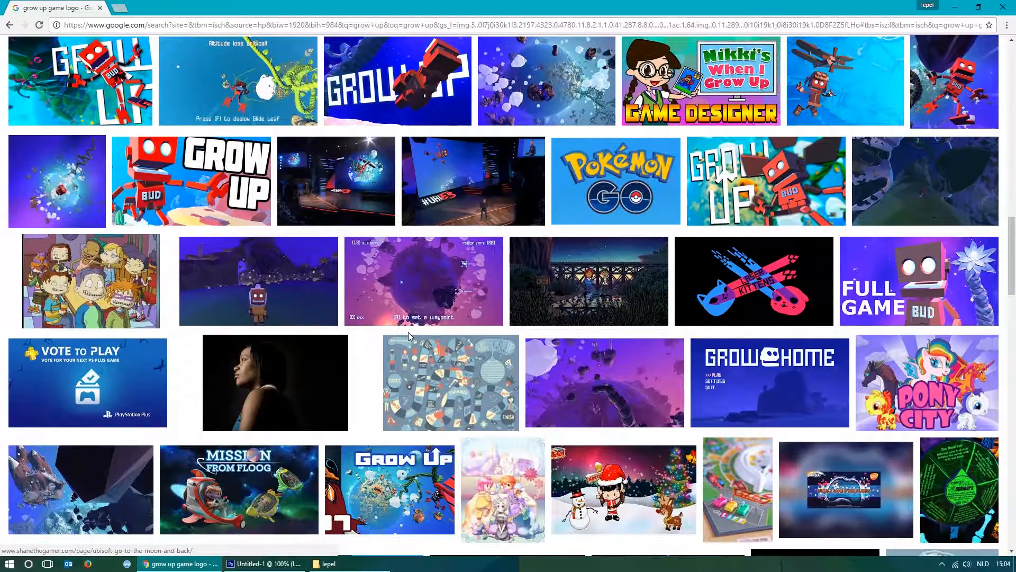
pyautogui.scroll(-3, 408, 332)
pyautogui.scroll(-1, 503, 358)
pyautogui.scroll(-2, 503, 358)
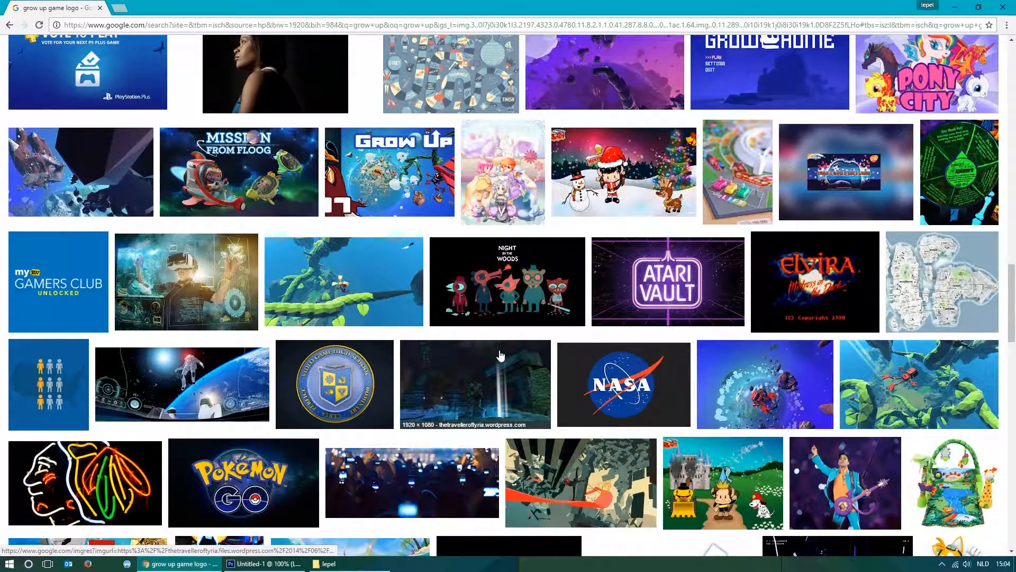
pyautogui.scroll(-5, 609, 333)
# Open the Grow Up logo from Riot Pixels at full size and inspect its detail and PNG address.
pyautogui.click(678, 319)
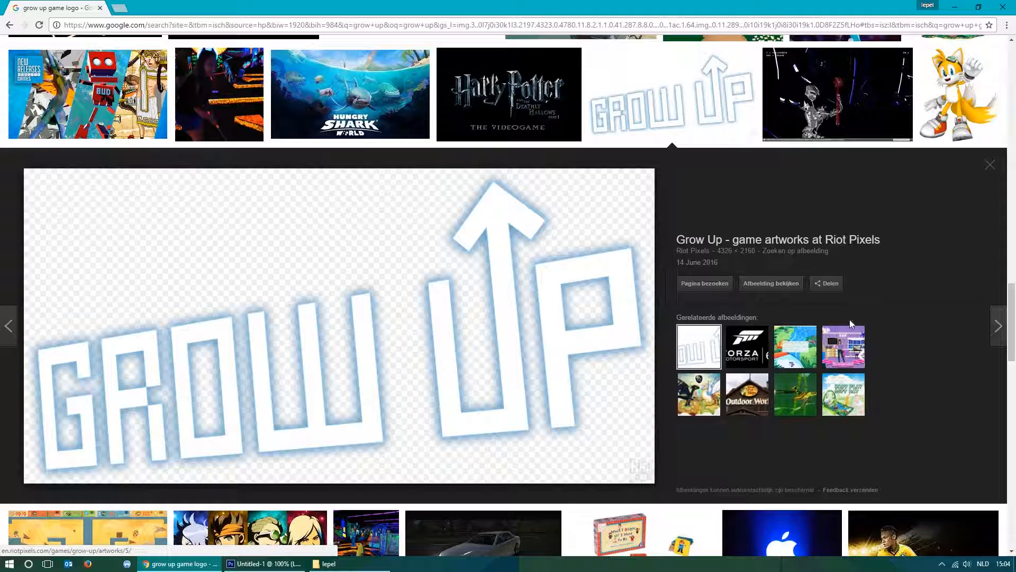
pyautogui.click(771, 283)
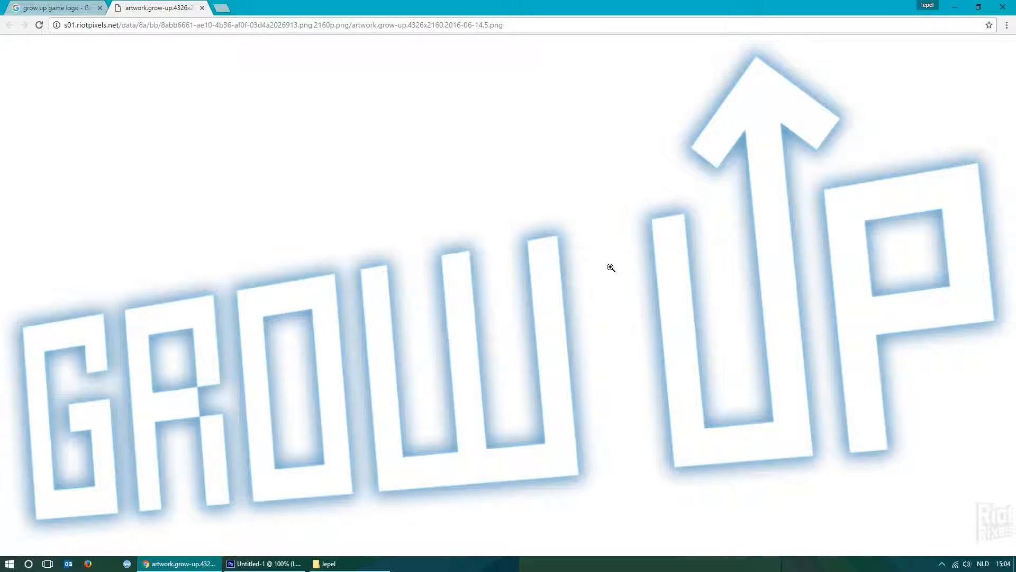
pyautogui.click(570, 285)
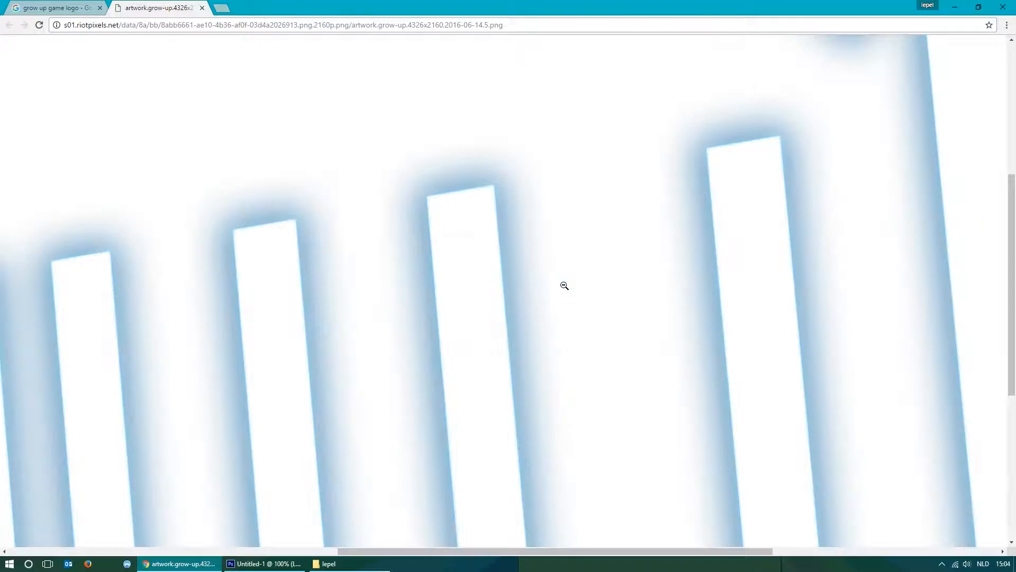
pyautogui.click(565, 286)
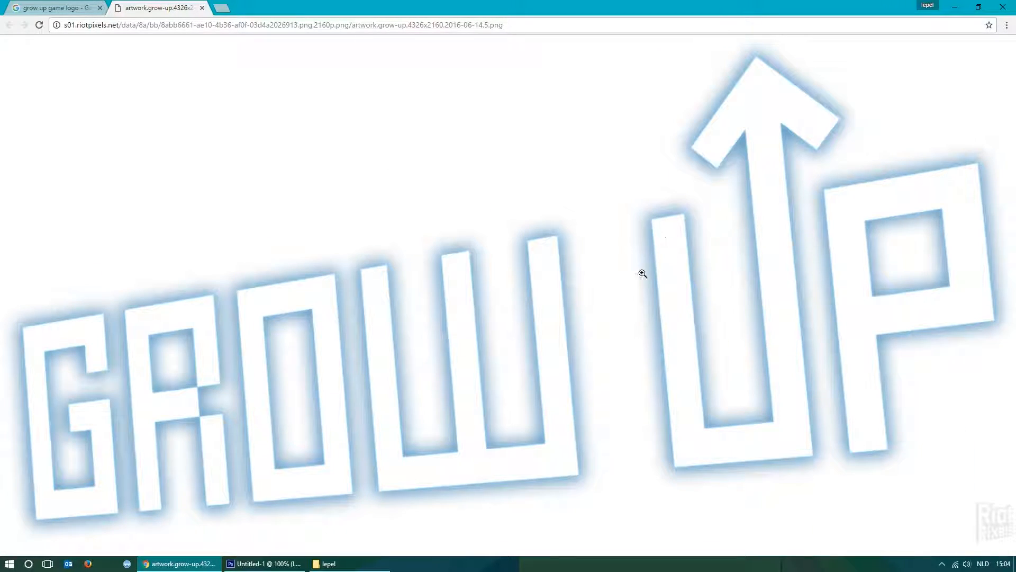
pyautogui.moveTo(509, 27); pyautogui.dragTo(487, 30)
pyautogui.click(513, 22)
# Try to paste the copied logo image into the Untitled-1 thumbnail in Photoshop, and delete the pasted layer.
pyautogui.rightClick(471, 155)
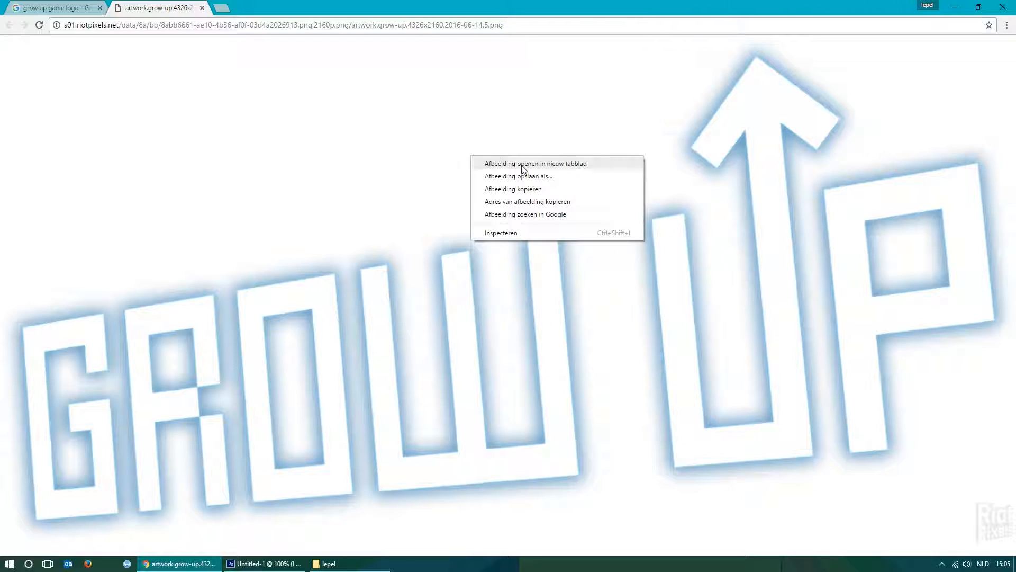
pyautogui.click(541, 194)
pyautogui.click(263, 563)
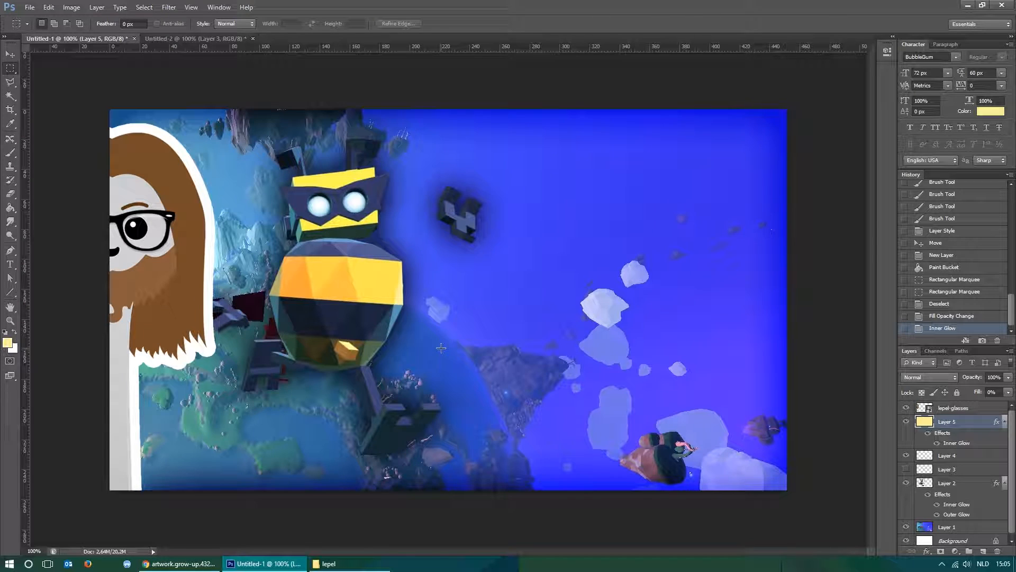
pyautogui.hotkey('ctrl', 'v')
pyautogui.press('v')
pyautogui.moveTo(440, 347); pyautogui.dragTo(572, 422)
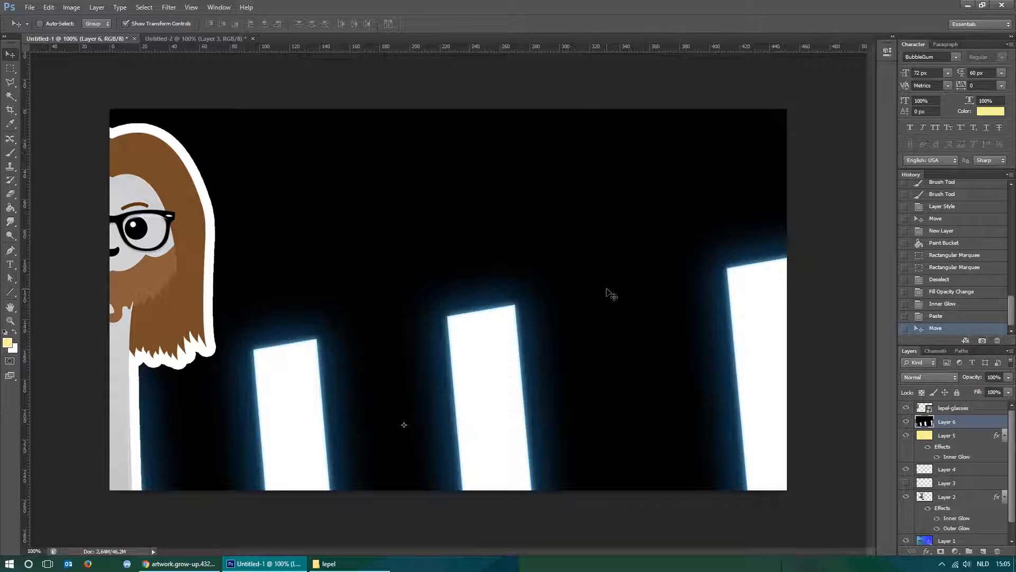
pyautogui.press('Delete')
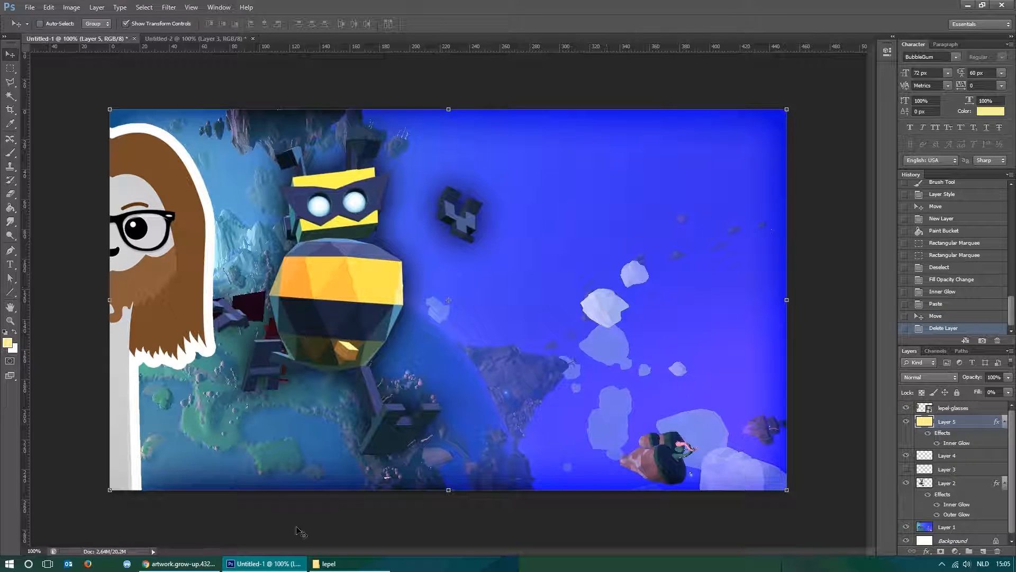
# Switch back to Chrome, copy the web address of the Grow Up logo image, and paste it into the address bar.
pyautogui.click(180, 563)
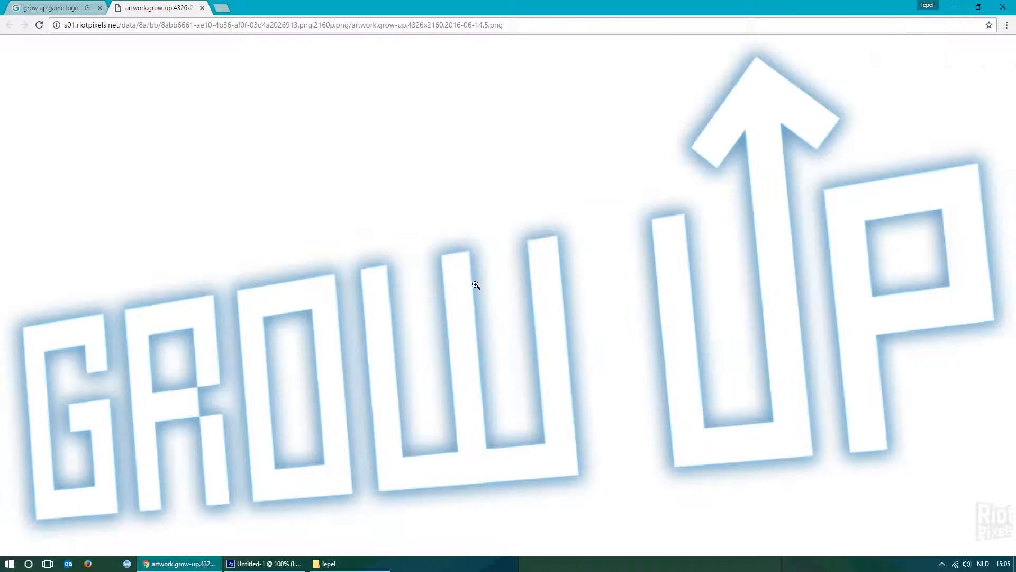
pyautogui.rightClick(514, 210)
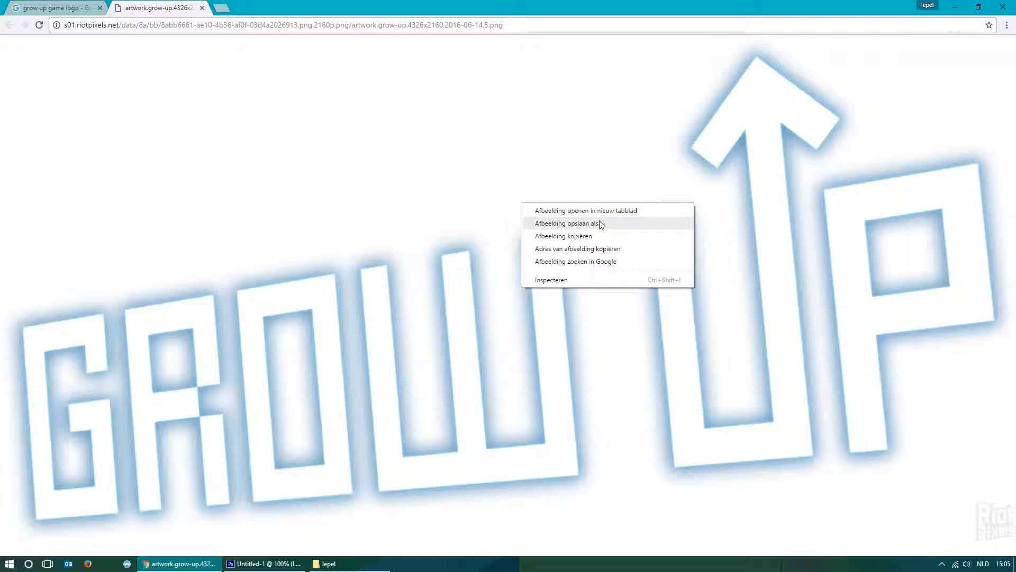
pyautogui.click(508, 208)
pyautogui.click(504, 168)
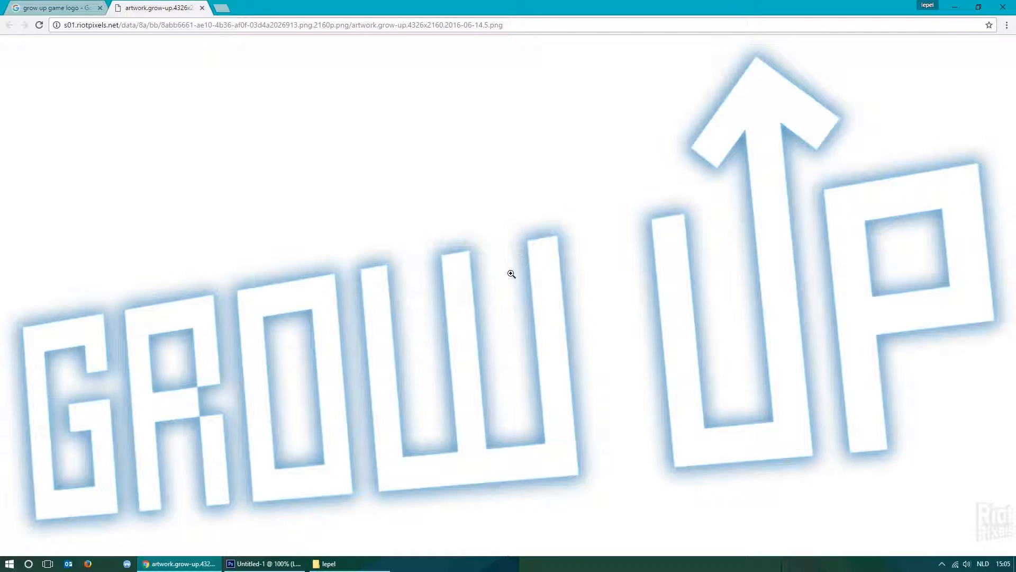
pyautogui.rightClick(524, 264)
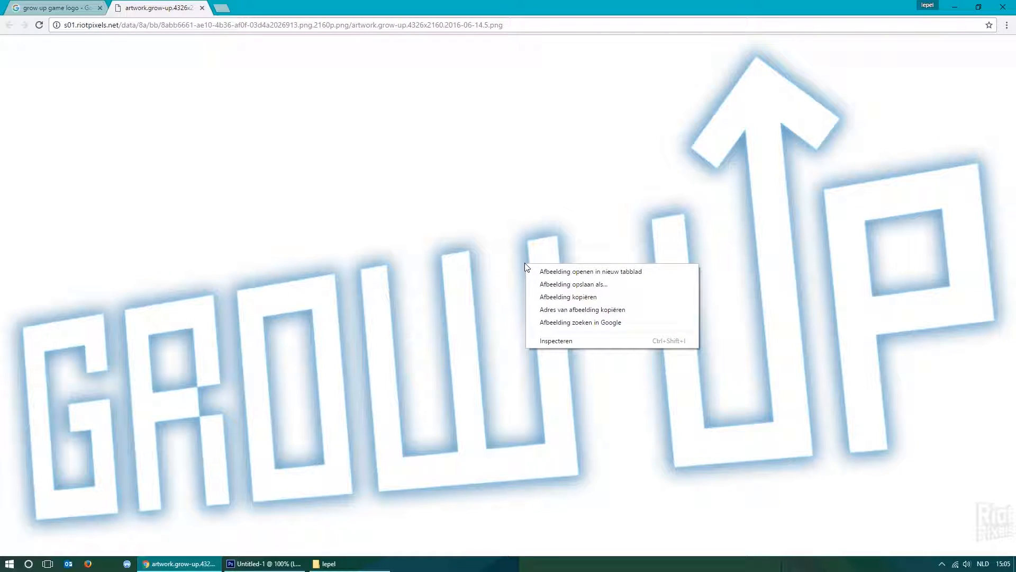
pyautogui.click(621, 310)
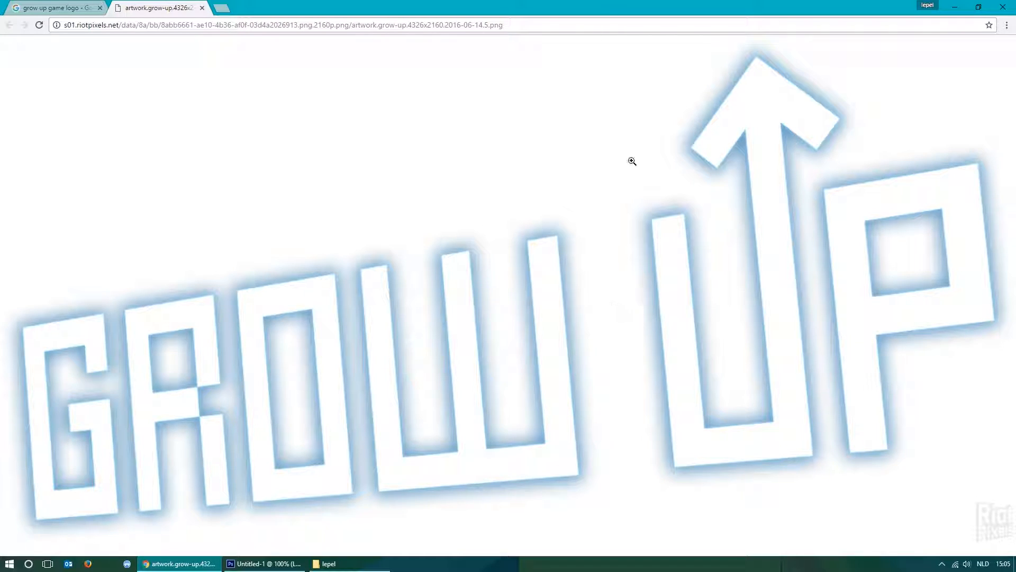
pyautogui.click(527, 27)
pyautogui.write('http://s01.riotpixels.net/data/8a/bb/8abb6661-ae10-4b36-af0f-03d4a2026913.png.2160p.png/artwork.grow-up.4326x2160.2016-06-14.5.png')
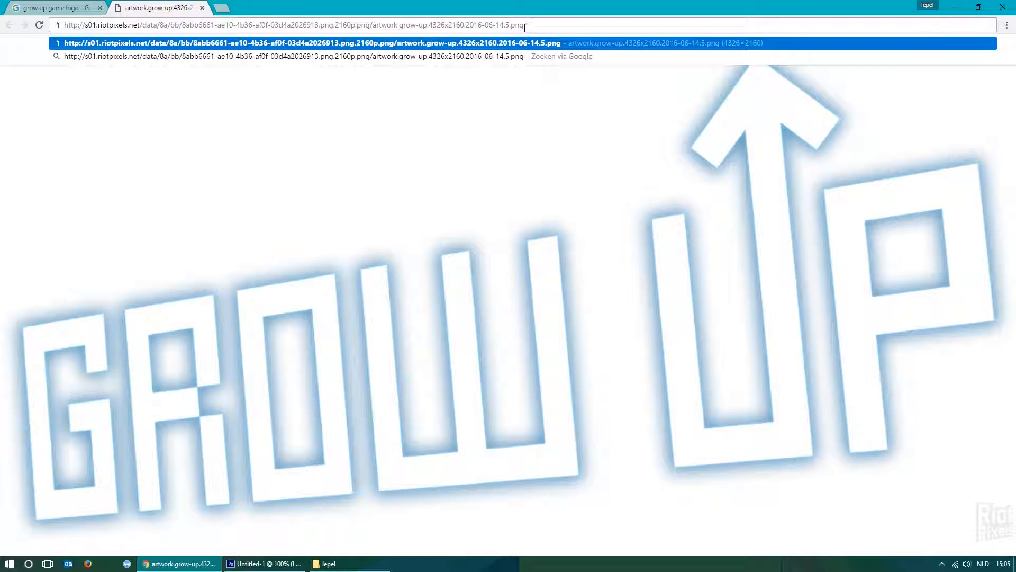
pyautogui.moveTo(544, 27); pyautogui.dragTo(59, 24)
pyautogui.click(547, 26)
# Switch to Photoshop and place the Grow Up logo PNG into the Untitled-1 thumbnail from its copied web address.
pyautogui.click(275, 567)
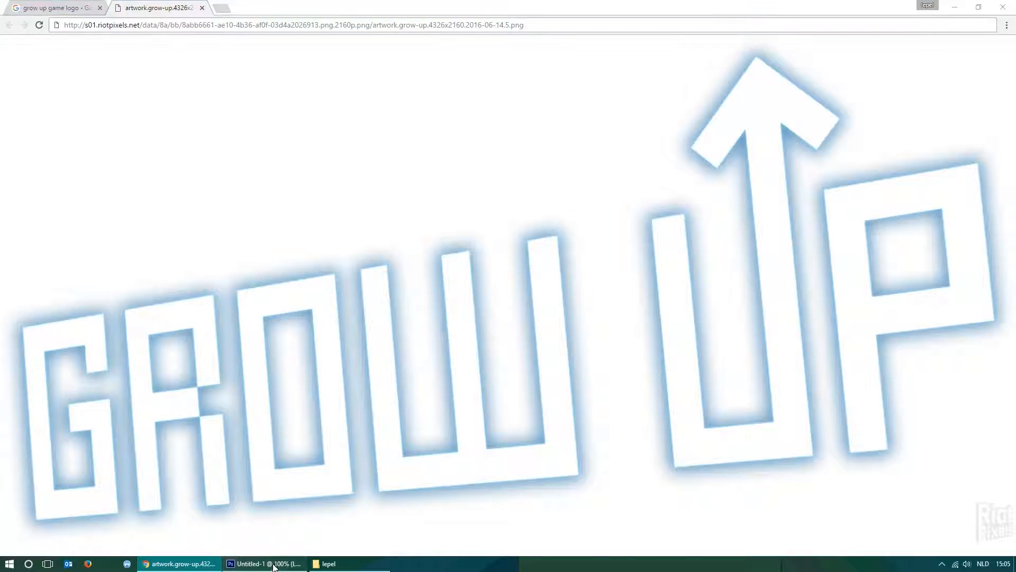
pyautogui.click(10, 69)
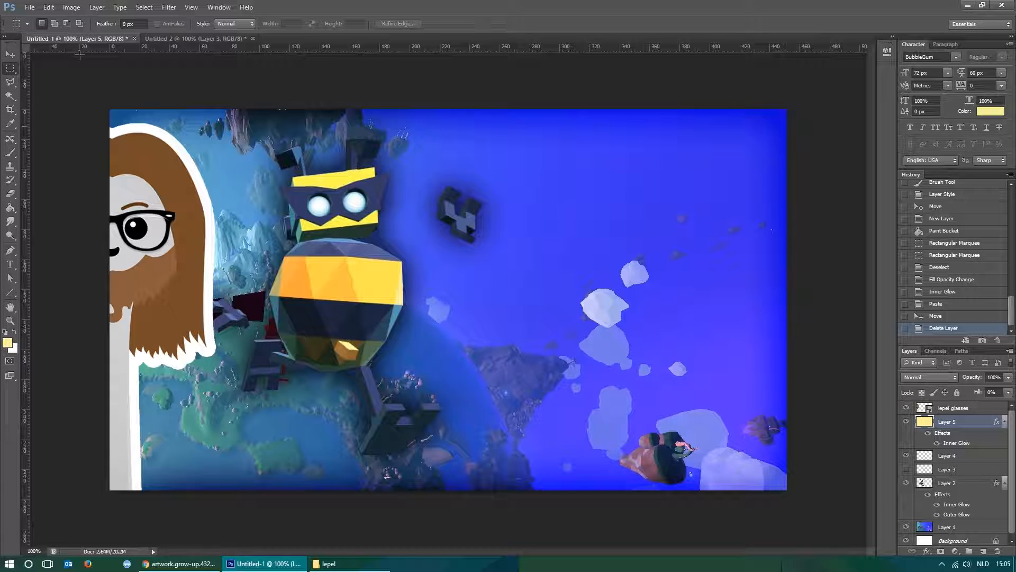
pyautogui.click(29, 8)
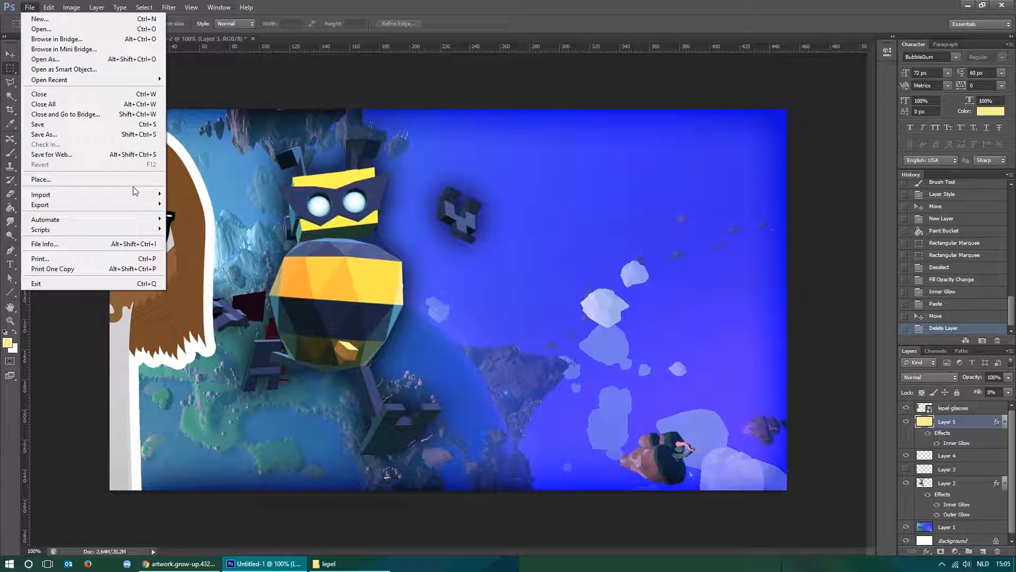
pyautogui.moveTo(130, 197)
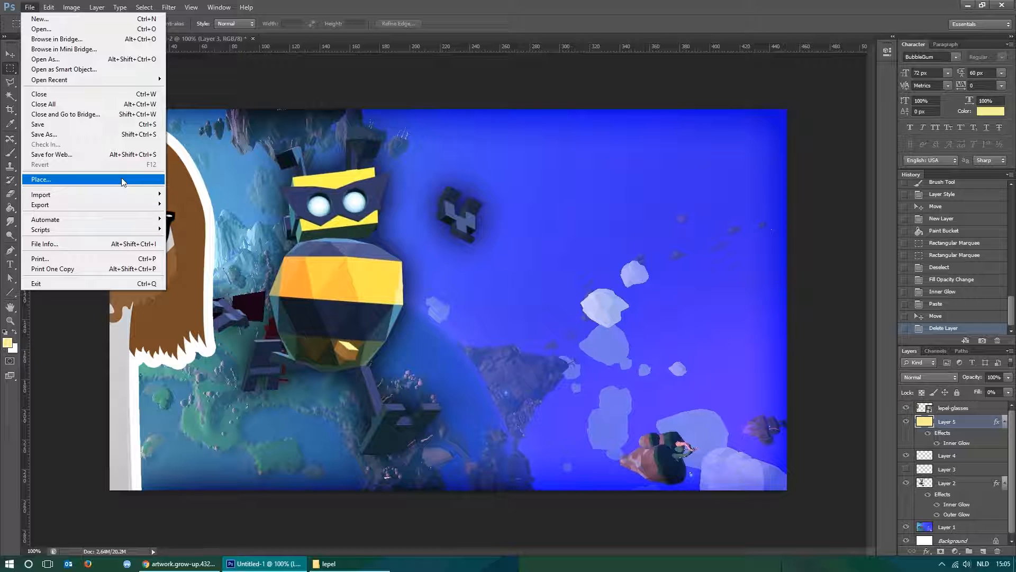
pyautogui.click(123, 180)
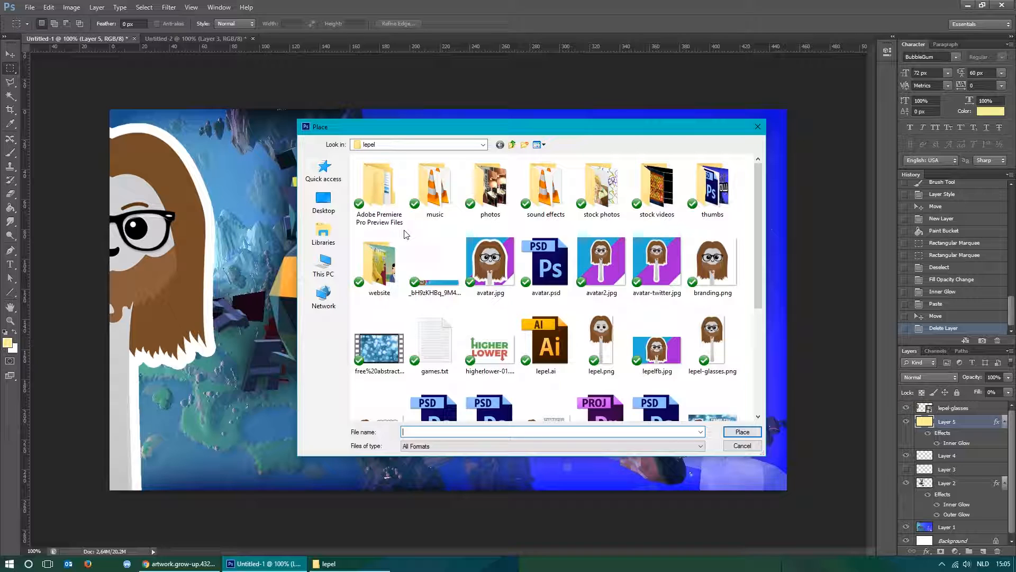
pyautogui.rightClick(414, 430)
pyautogui.click(457, 329)
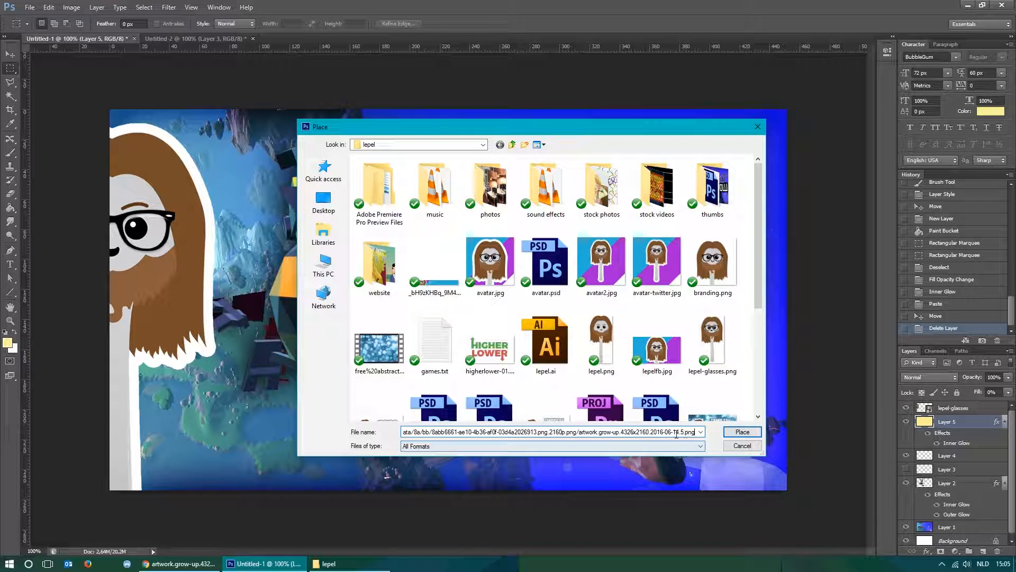
pyautogui.click(739, 434)
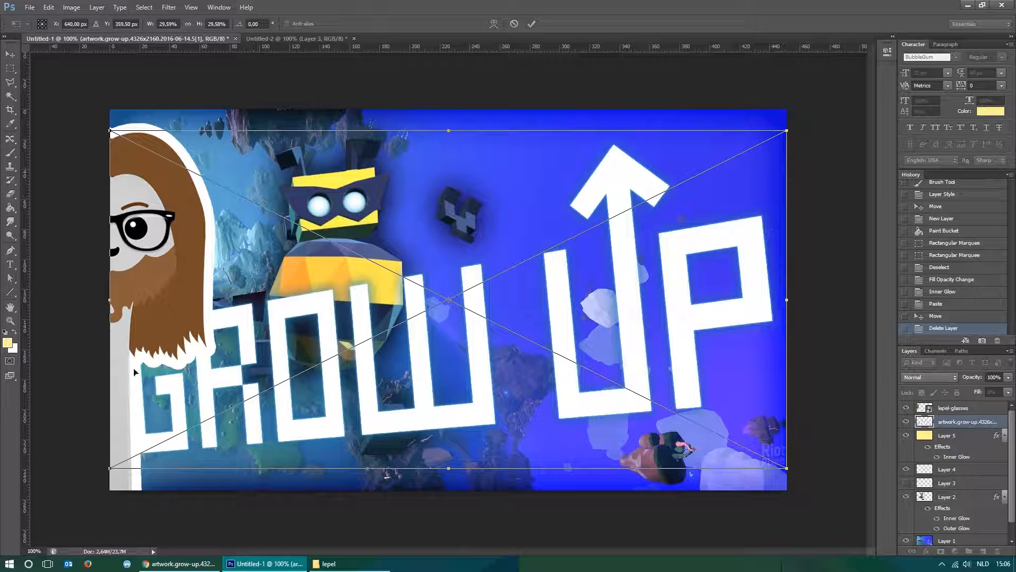
# Scale the placed Grow Up logo to about 15.3% and position it beside the robot at about X 911 px, Y 317.5 px.
pyautogui.moveTo(117, 476); pyautogui.dragTo(485, 328)
pyautogui.moveTo(716, 238); pyautogui.dragTo(674, 310)
pyautogui.moveTo(745, 210); pyautogui.dragTo(774, 195)
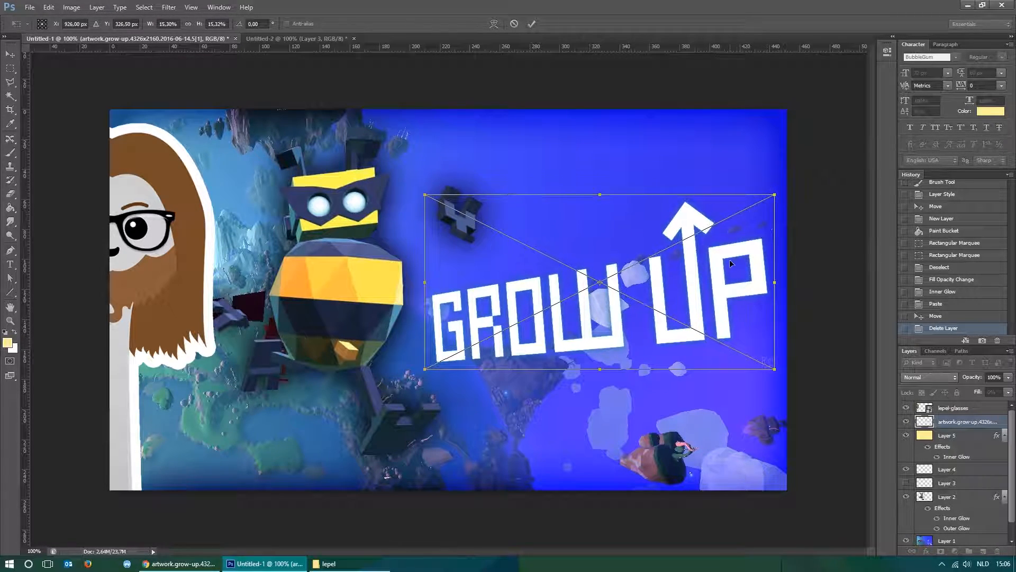
pyautogui.moveTo(727, 263); pyautogui.dragTo(719, 259)
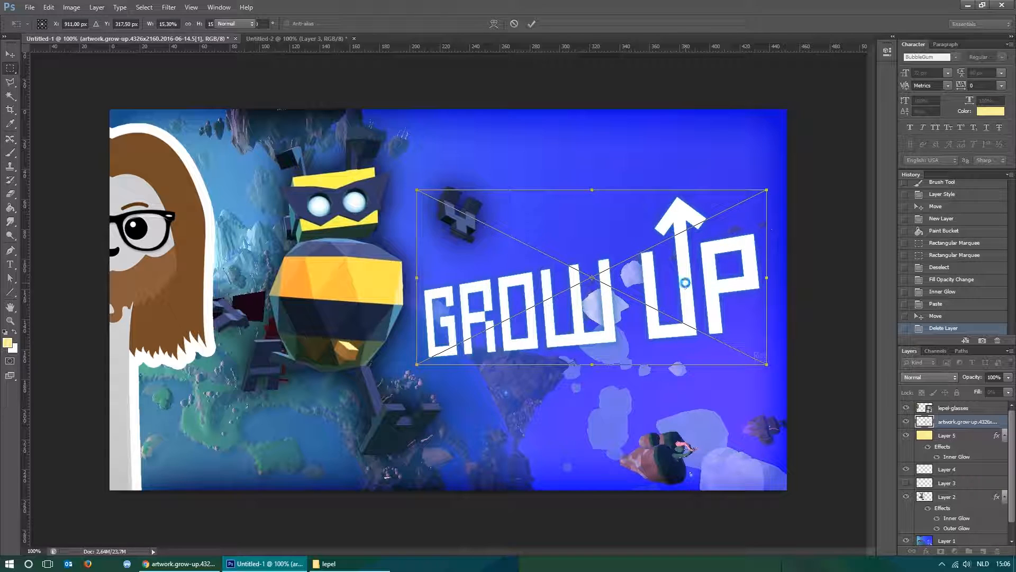
pyautogui.press('Return')
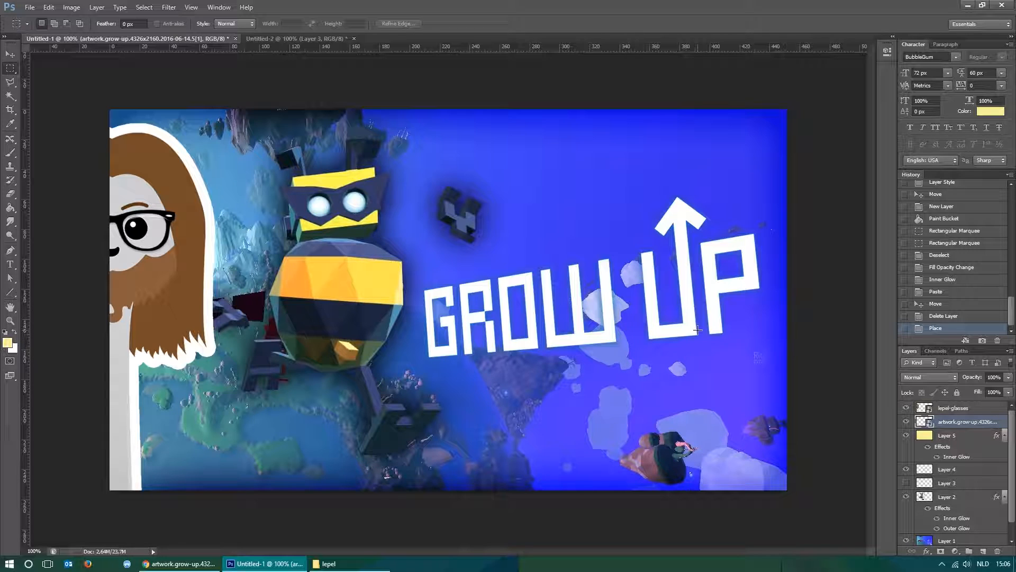
# Examine how readable the thumbnail and its logo are at very small sizes and at actual size.
pyautogui.hotkey('ctrl', '+')
pyautogui.hotkey('ctrl', '-')
pyautogui.hotkey('ctrl', '-')
pyautogui.hotkey('ctrl', '-')
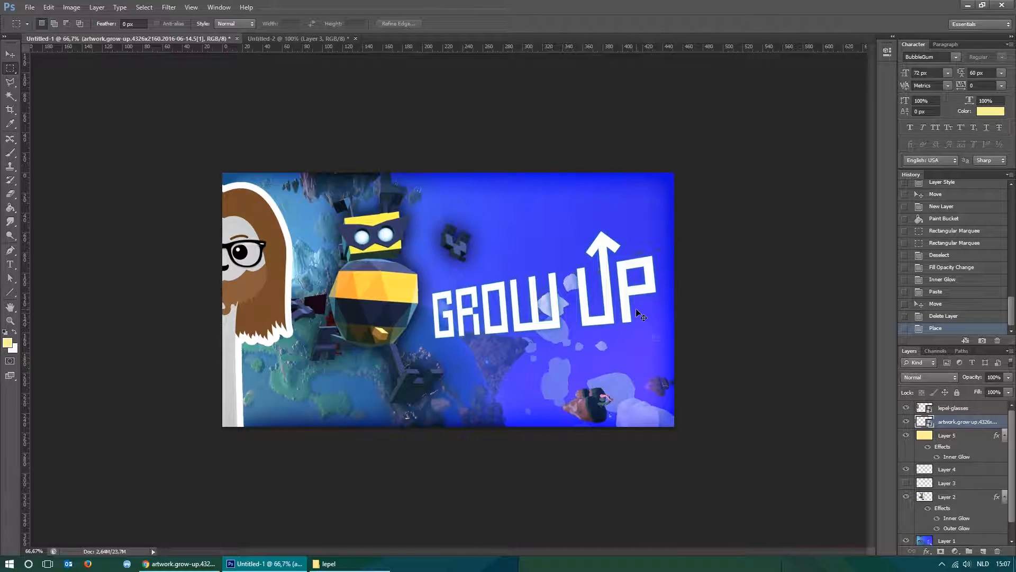
pyautogui.hotkey('ctrl', '-')
pyautogui.hotkey('ctrl', '-')
pyautogui.hotkey('ctrl', '-')
pyautogui.hotkey('ctrl', '-')
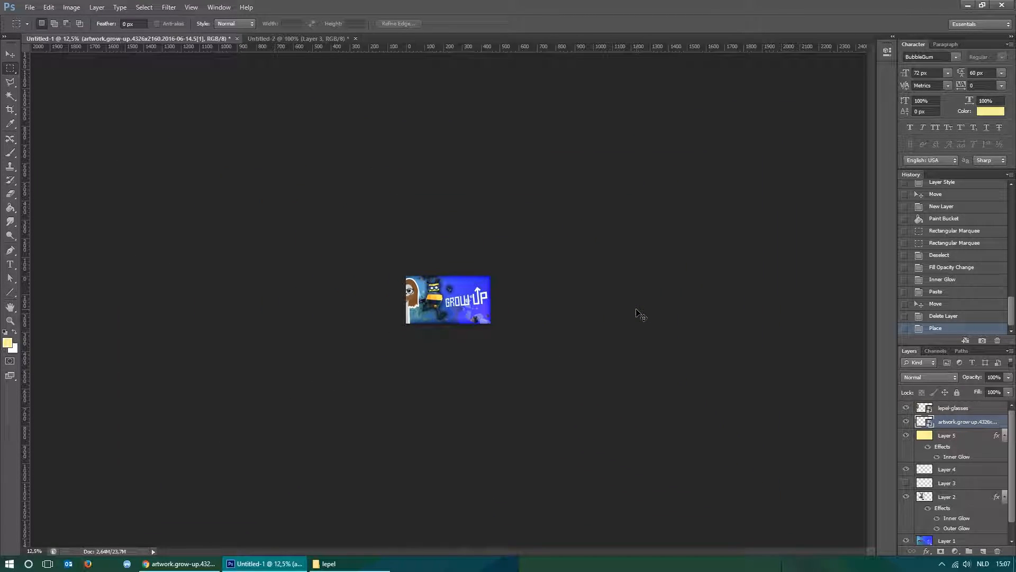
pyautogui.hotkey('ctrl', '+')
pyautogui.hotkey('ctrl', '+')
pyautogui.hotkey('ctrl', '+')
pyautogui.hotkey('ctrl', '+')
pyautogui.hotkey('ctrl', '+')
pyautogui.hotkey('ctrl', '+')
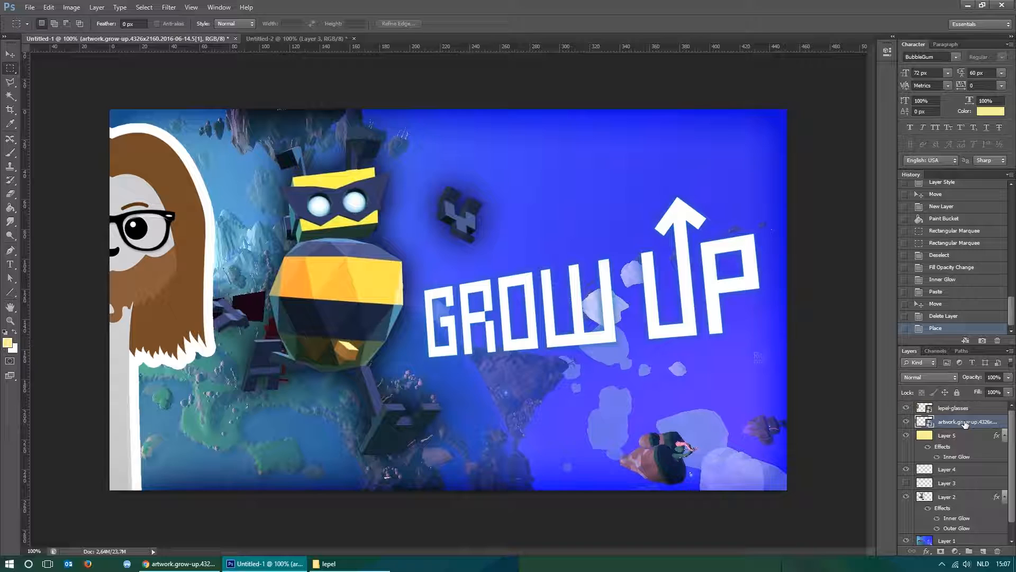
# Add an Outer Glow effect to the Grow Up logo layer, comparing the logo with and without it.
pyautogui.rightClick(963, 421)
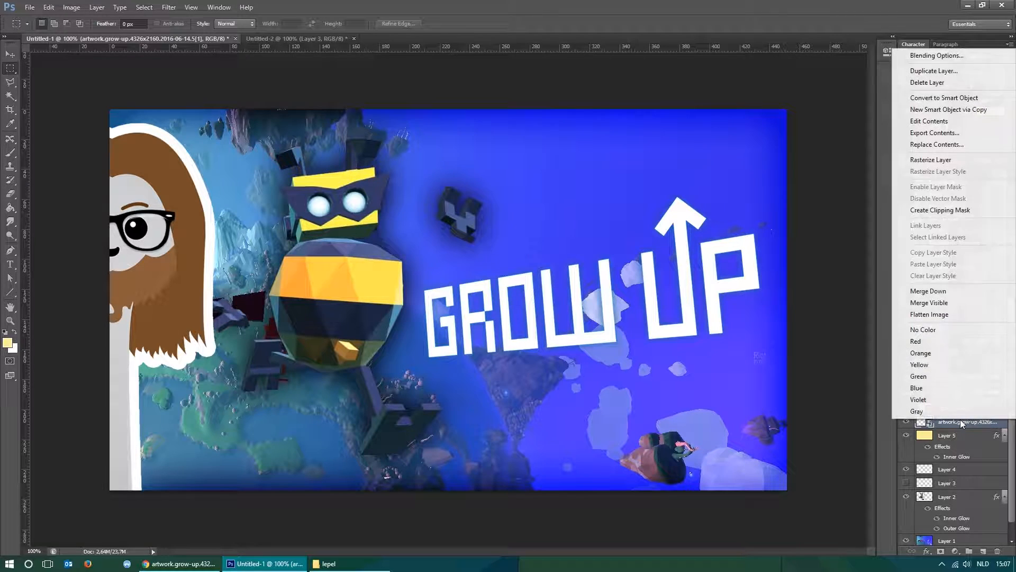
pyautogui.click(933, 57)
pyautogui.moveTo(570, 169); pyautogui.dragTo(270, 165)
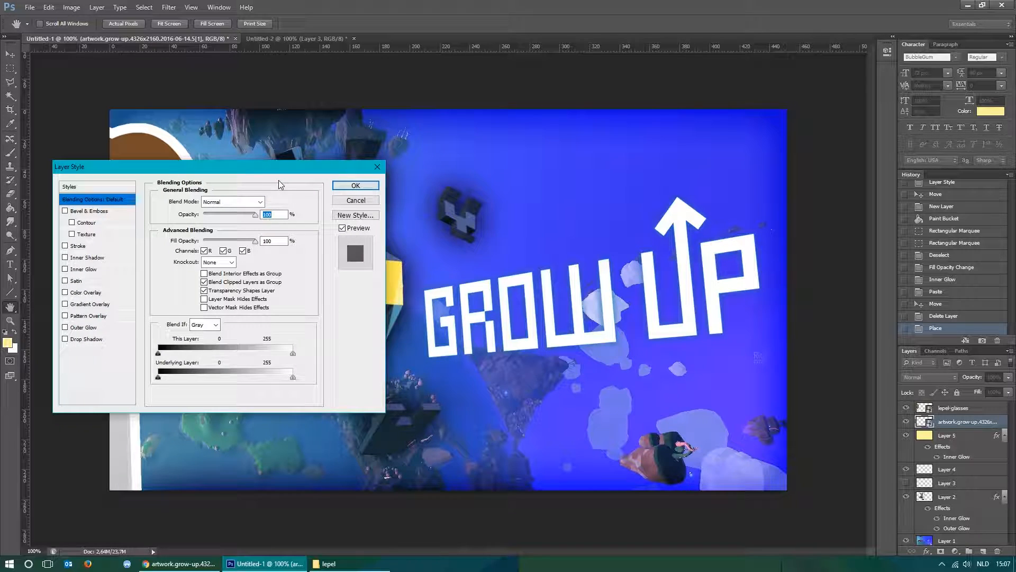
pyautogui.click(80, 328)
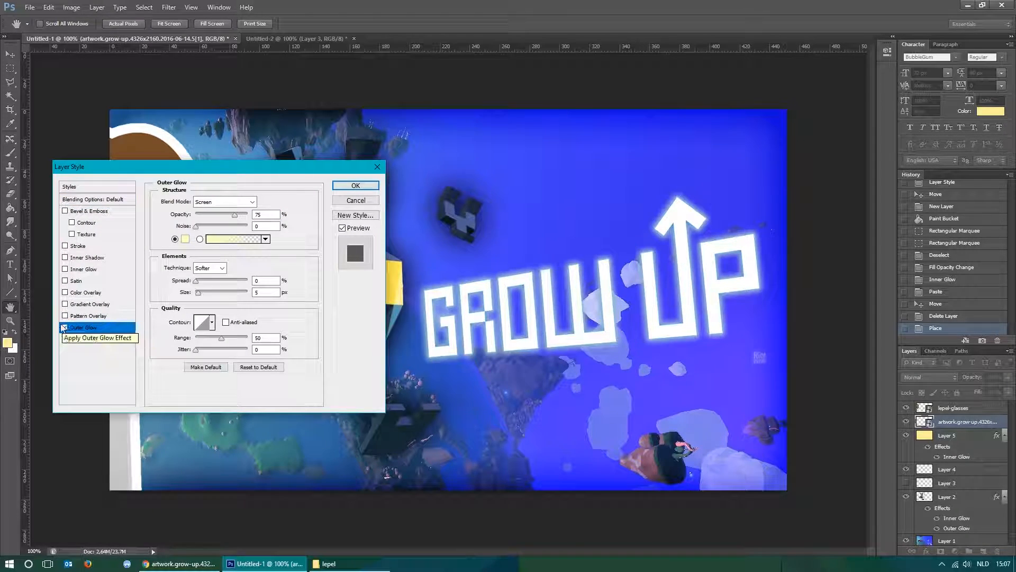
pyautogui.click(65, 328)
pyautogui.click(64, 327)
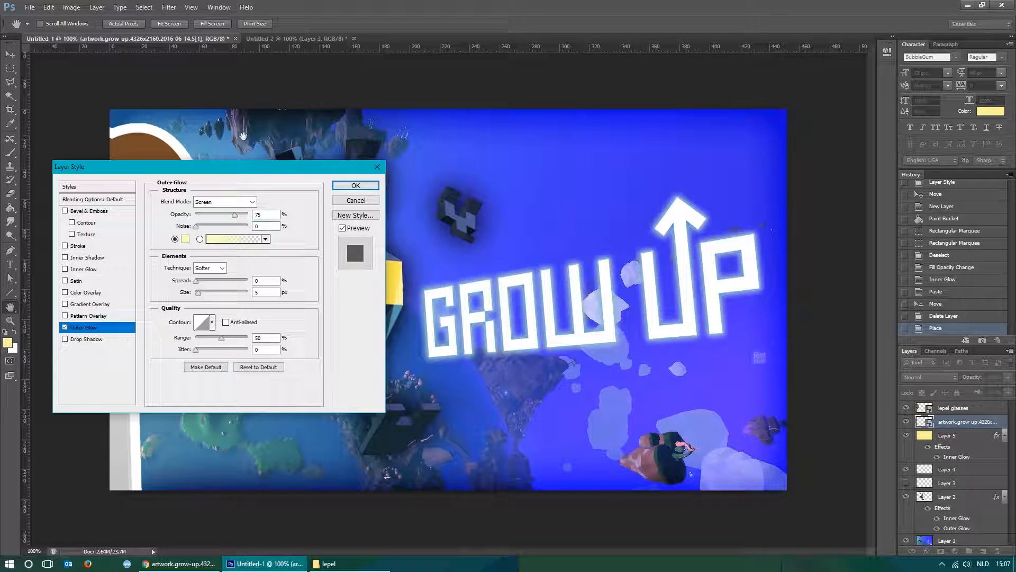
pyautogui.click(185, 238)
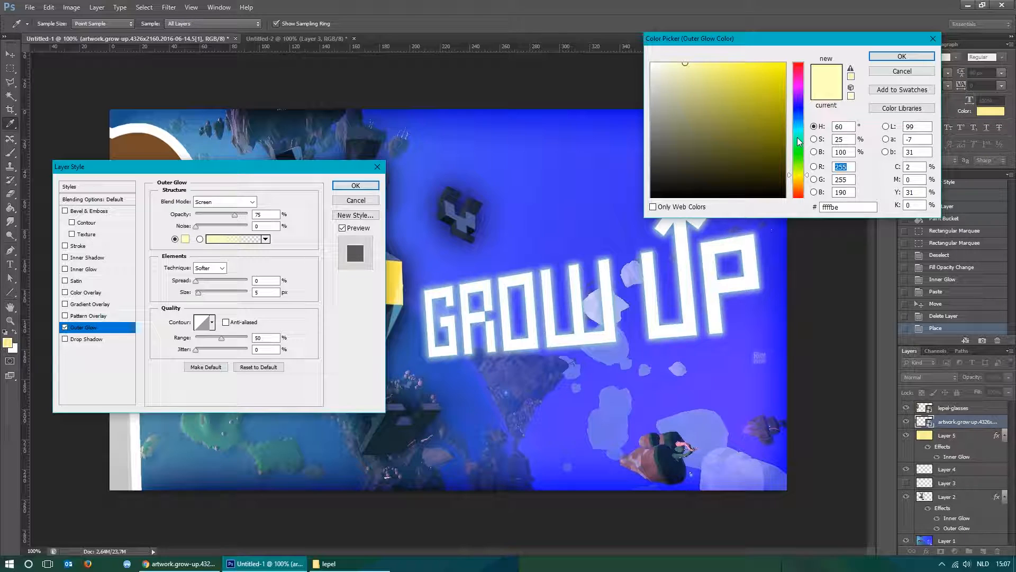
pyautogui.click(901, 56)
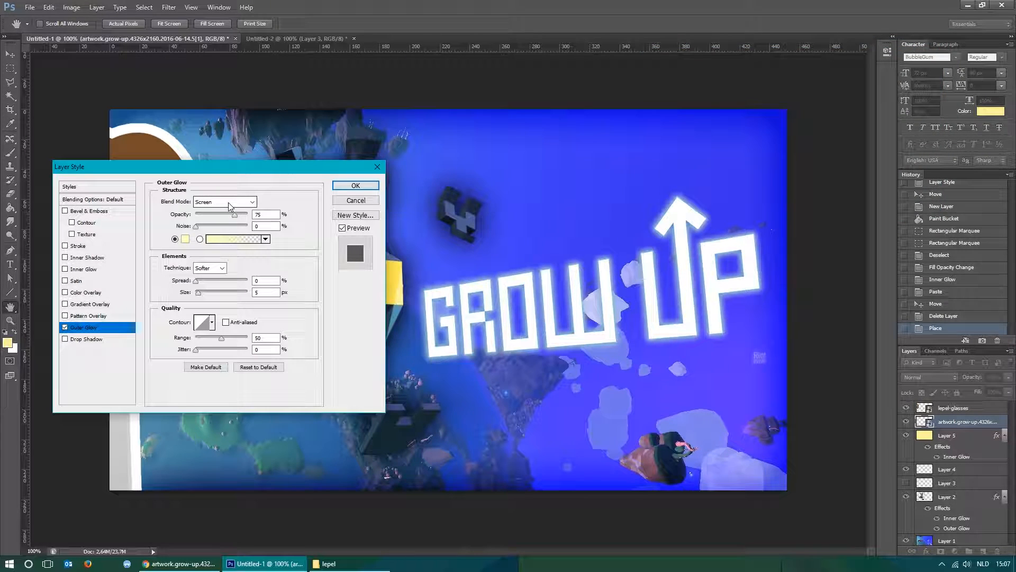
# Set the logo's outer glow to Normal blend mode and its colour to black (000000), after trying cyan tints.
pyautogui.click(224, 201)
pyautogui.click(225, 211)
pyautogui.click(186, 239)
pyautogui.click(800, 132)
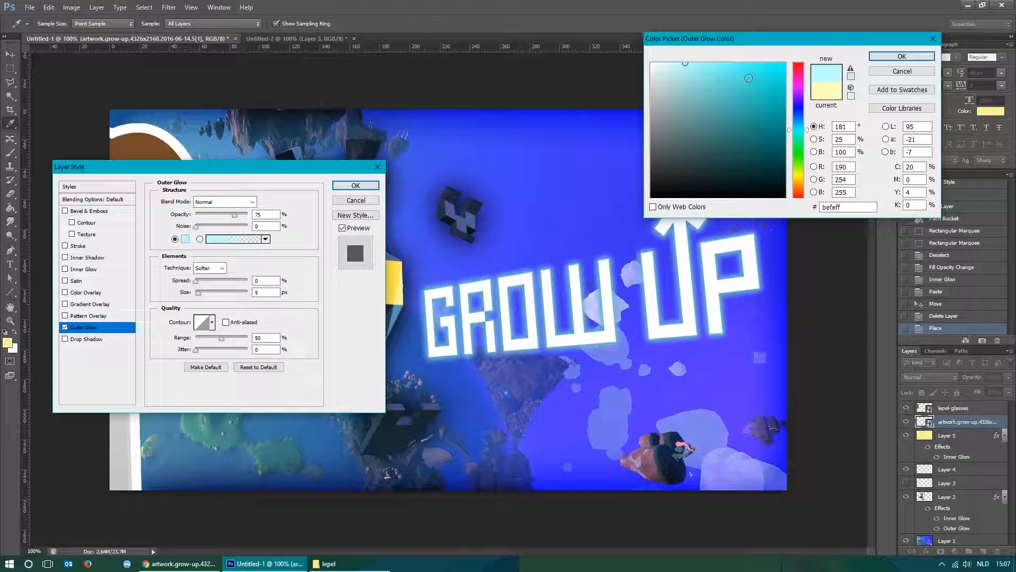
pyautogui.click(762, 63)
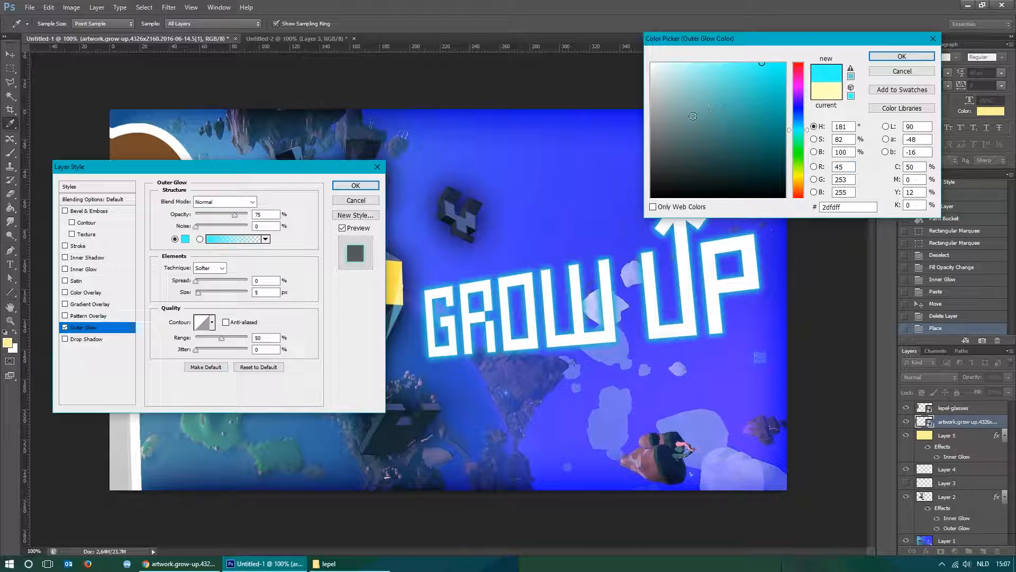
pyautogui.click(652, 197)
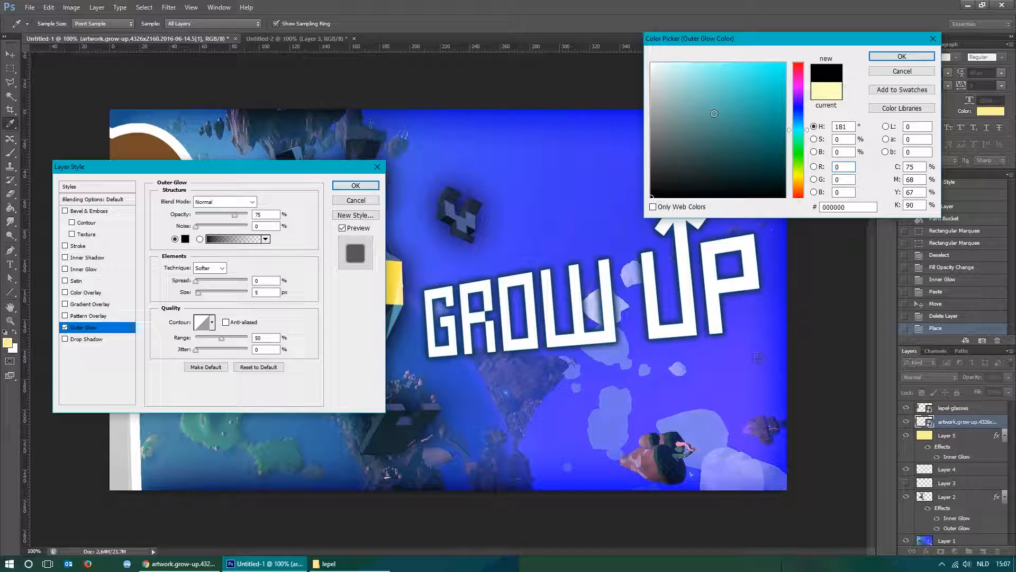
pyautogui.press('space')
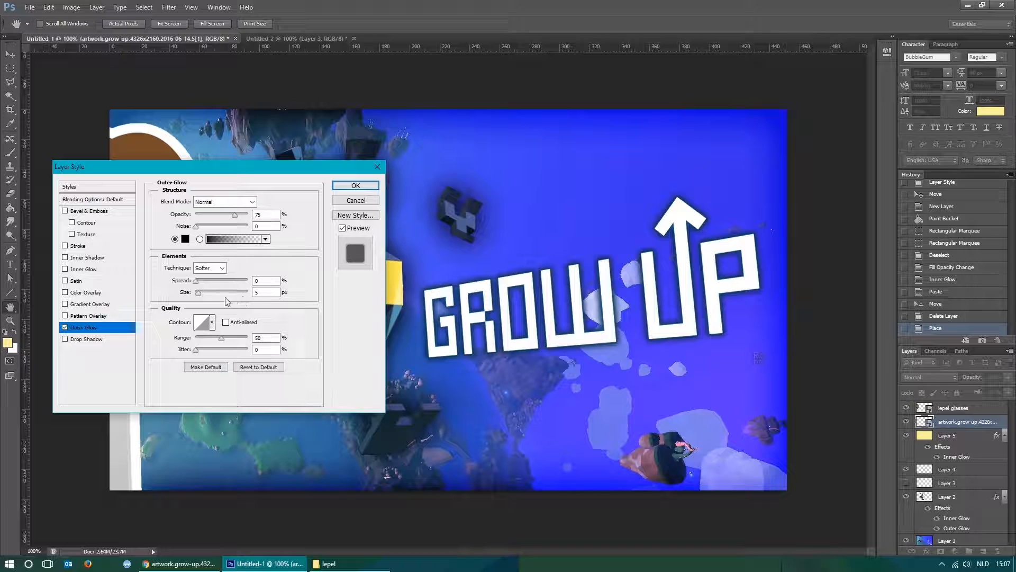
# Set the logo's outer glow size to 49 px and opacity to about 42%, apply it, and check the thumbnail smaller.
pyautogui.moveTo(199, 293); pyautogui.dragTo(209, 292)
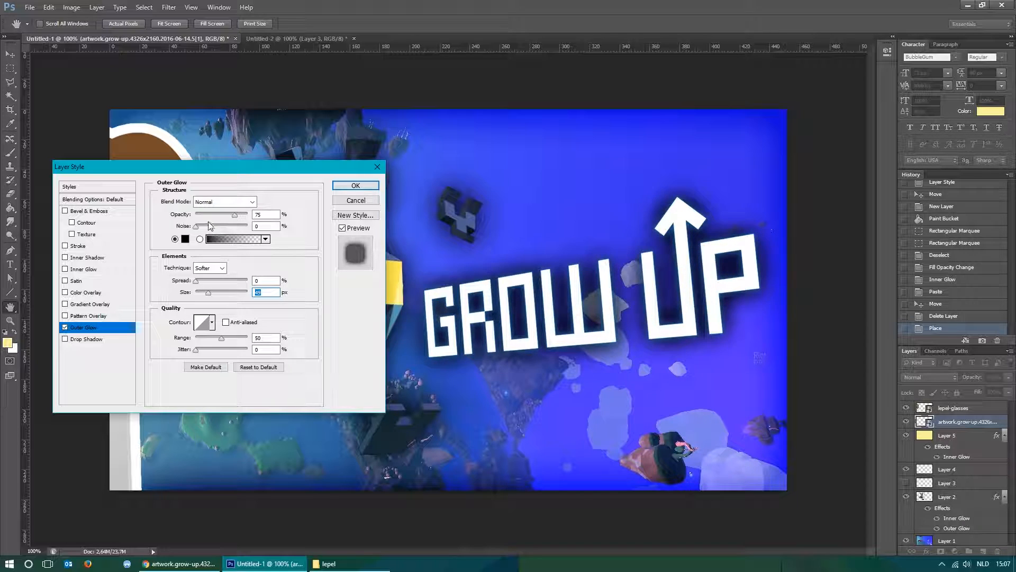
pyautogui.moveTo(234, 216); pyautogui.dragTo(220, 214)
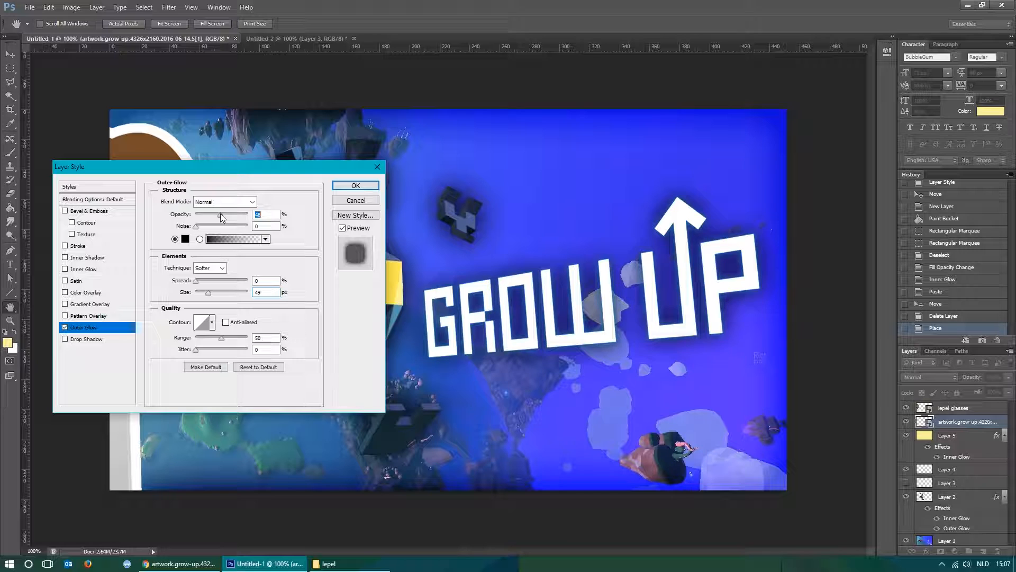
pyautogui.moveTo(220, 214); pyautogui.dragTo(217, 214)
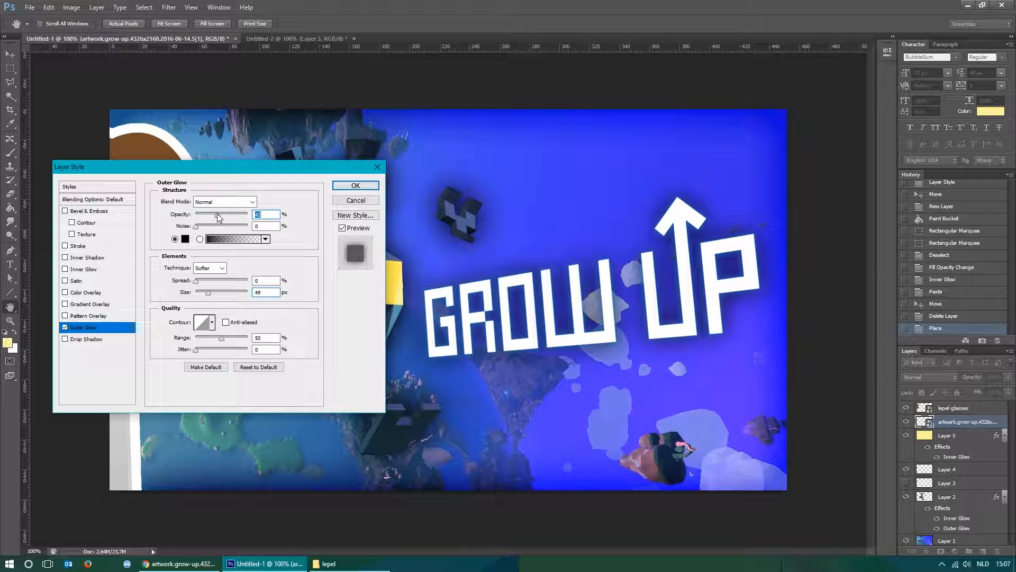
pyautogui.click(355, 185)
pyautogui.hotkey('ctrl', '-')
pyautogui.hotkey('ctrl', '-')
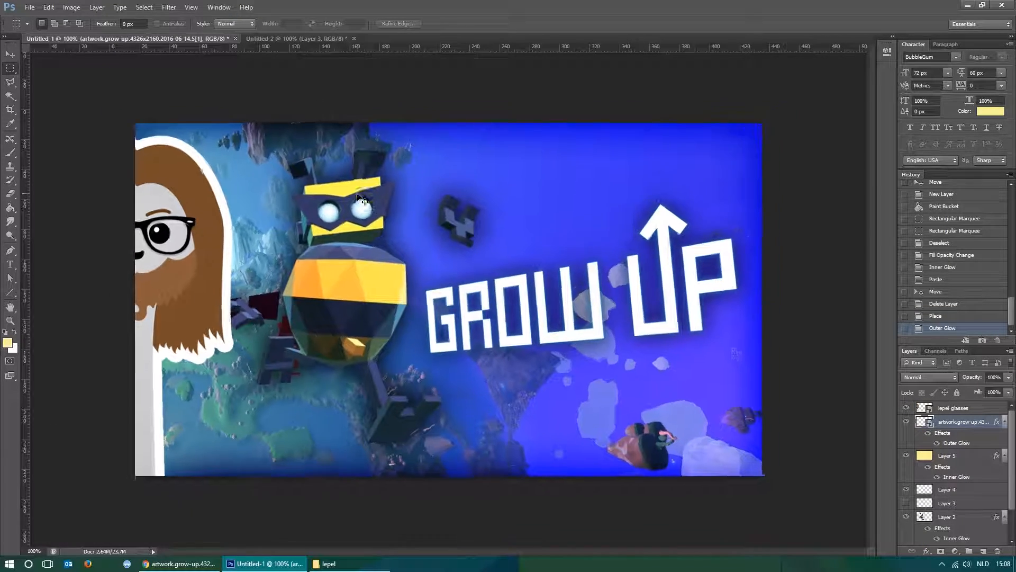
pyautogui.hotkey('ctrl', '-')
pyautogui.hotkey('ctrl', '1')
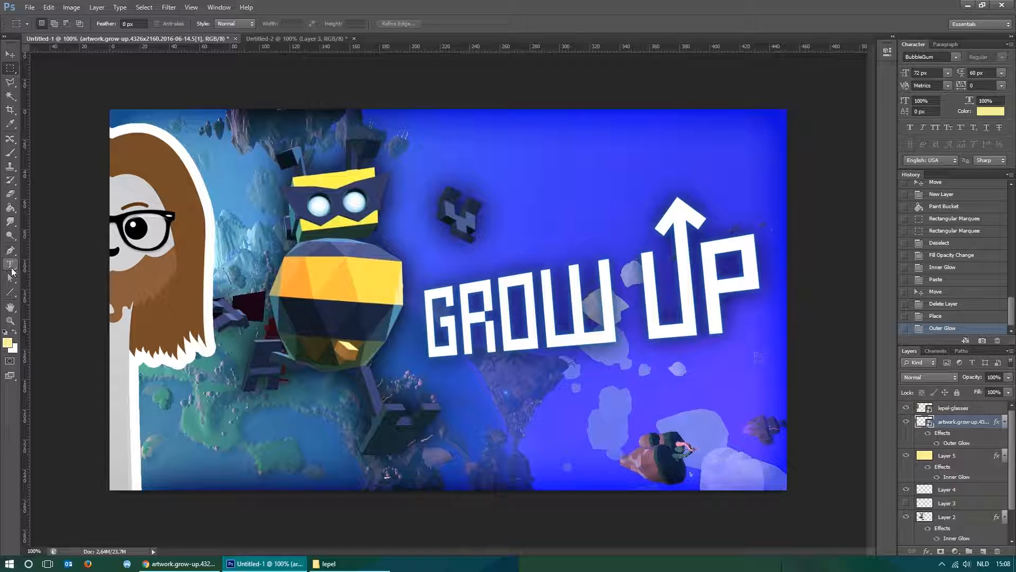
# Add a text box below the Grow Up logo containing "#1".
pyautogui.click(10, 264)
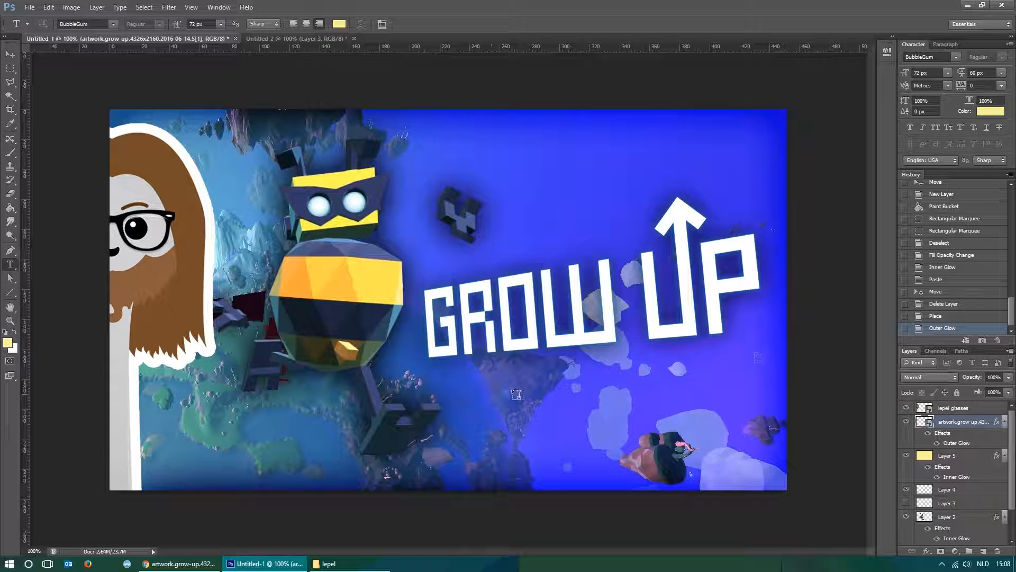
pyautogui.moveTo(475, 371); pyautogui.dragTo(605, 481)
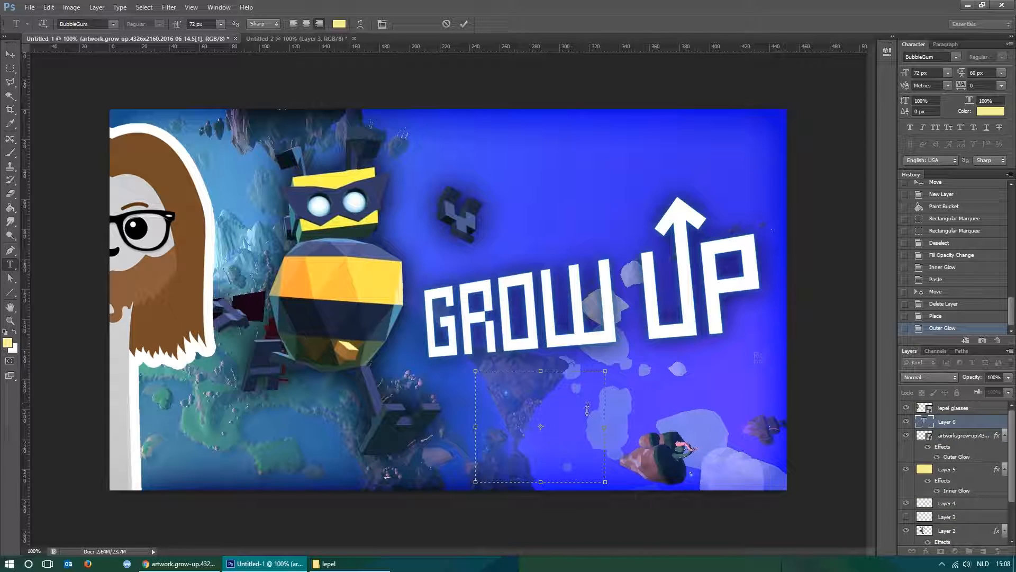
pyautogui.write('#1')
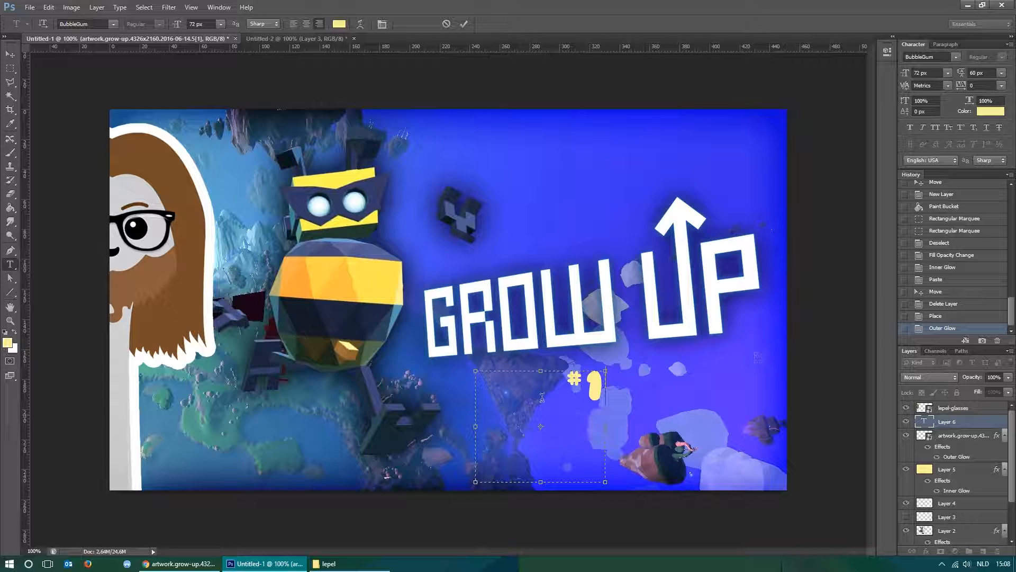
# Change the colour of the "#1" text to white (ffffff).
pyautogui.moveTo(532, 387); pyautogui.dragTo(536, 439)
pyautogui.moveTo(557, 381); pyautogui.dragTo(616, 384)
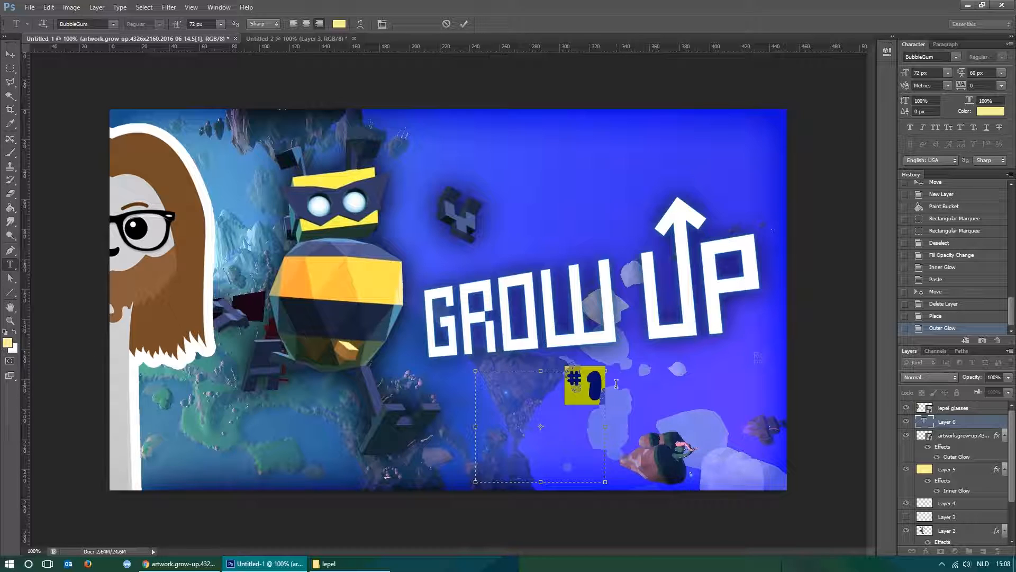
pyautogui.click(343, 27)
pyautogui.click(652, 63)
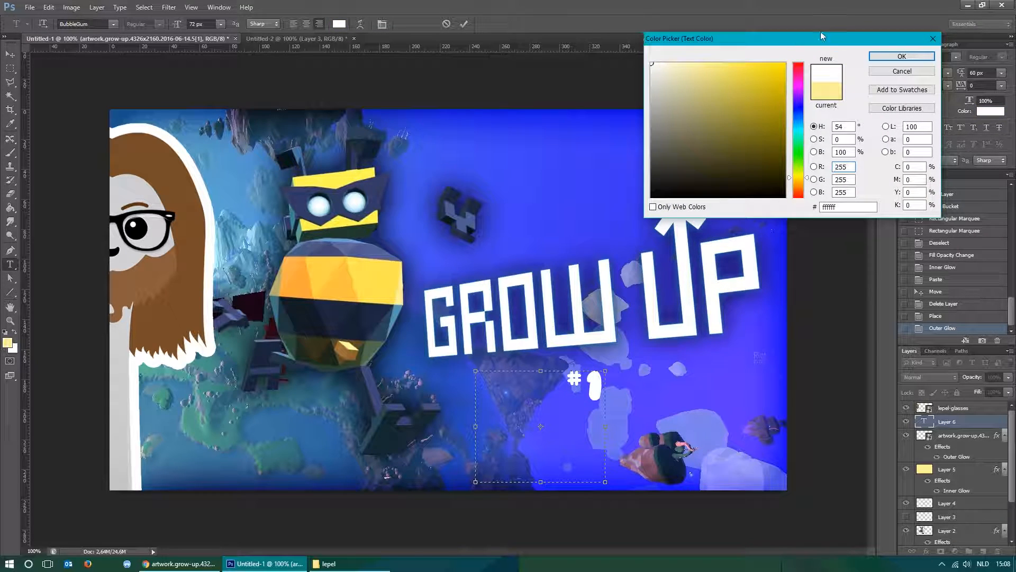
pyautogui.click(889, 56)
# Enlarge the "#1" text to 173 px and commit the text edit.
pyautogui.click(574, 397)
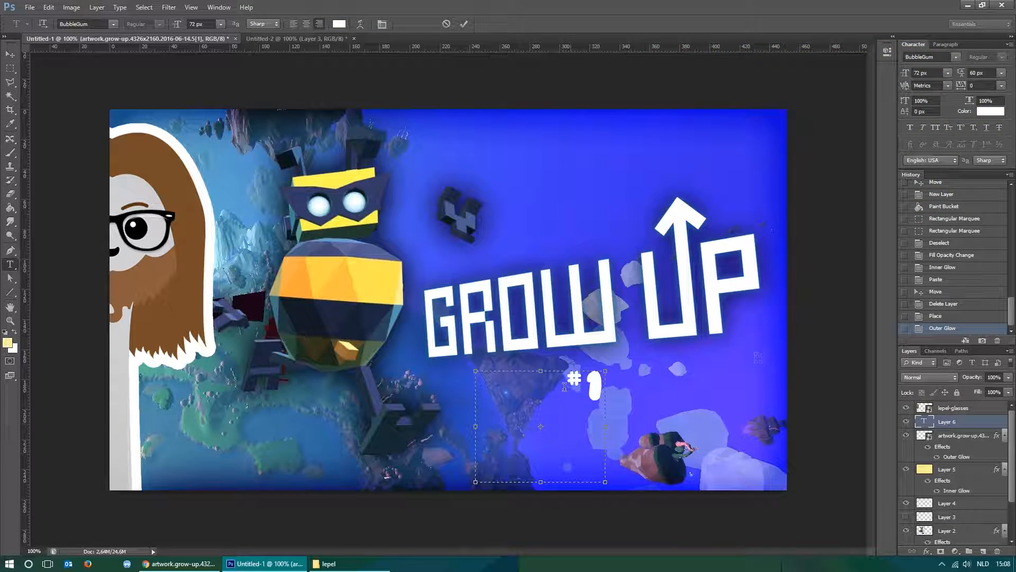
pyautogui.moveTo(566, 380); pyautogui.dragTo(611, 381)
pyautogui.click(220, 24)
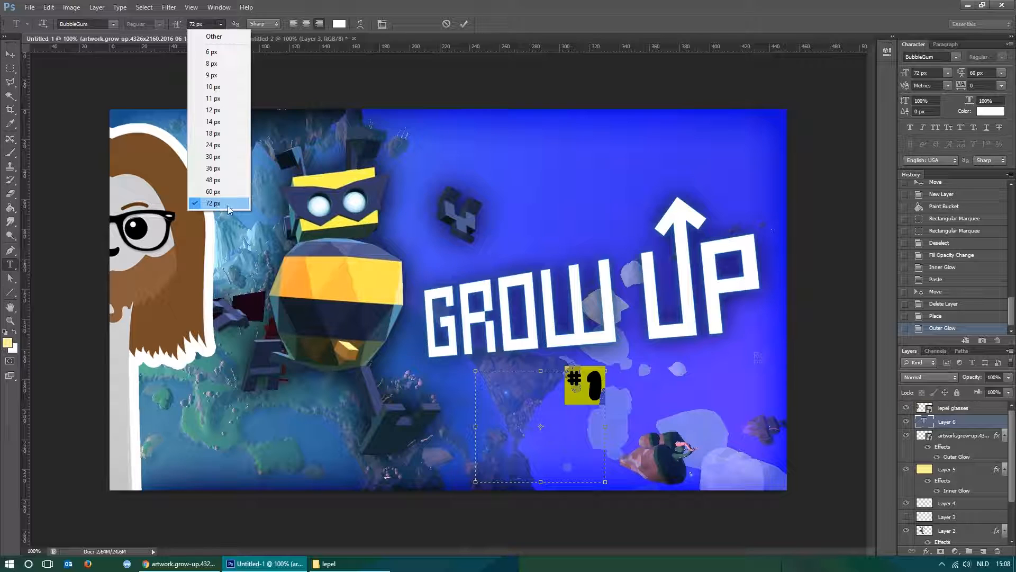
pyautogui.click(221, 25)
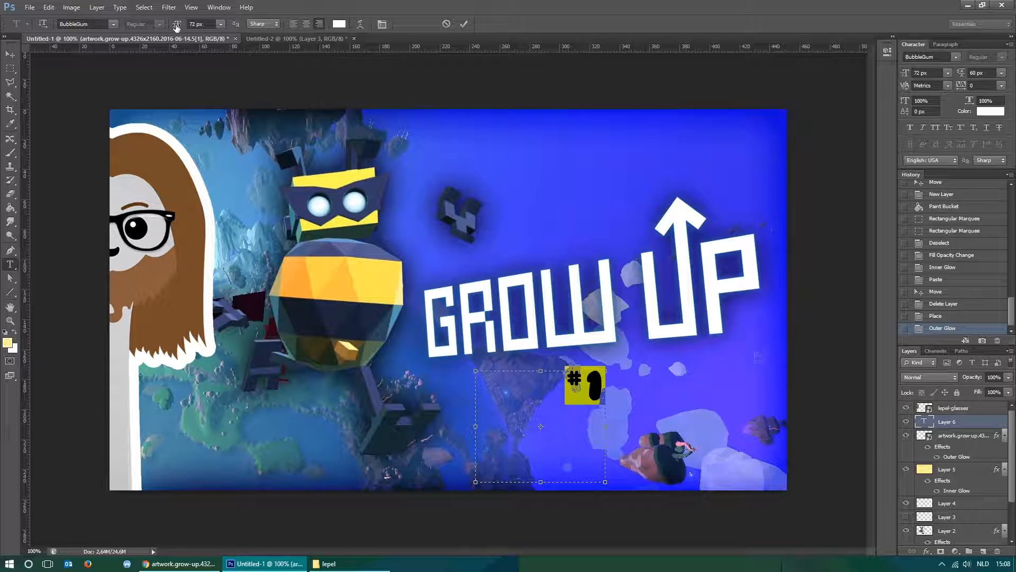
pyautogui.moveTo(177, 26); pyautogui.dragTo(230, 29)
pyautogui.click(577, 430)
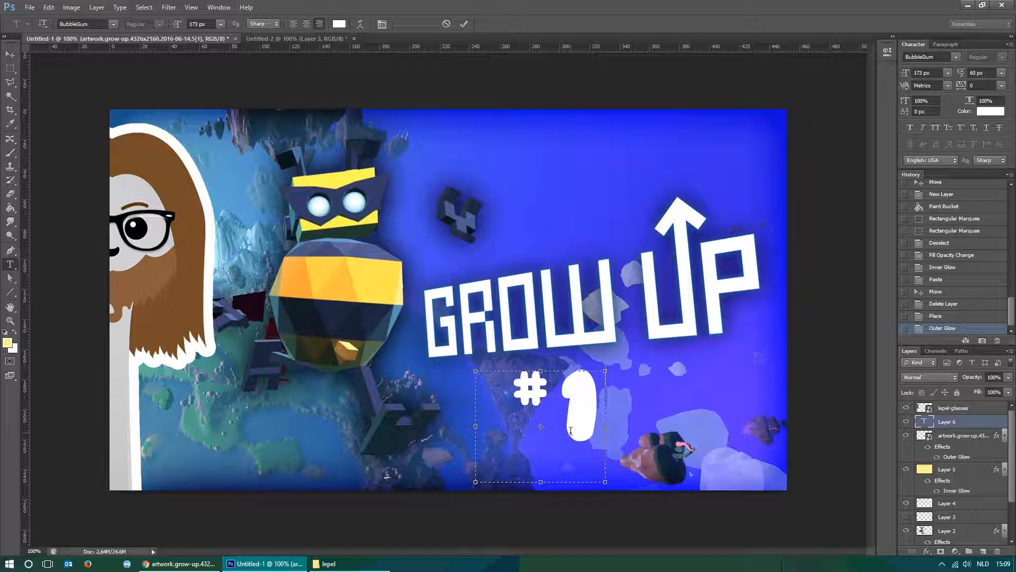
pyautogui.press('Return')
pyautogui.press('BackSpace')
pyautogui.hotkey('ctrl', 'Return')
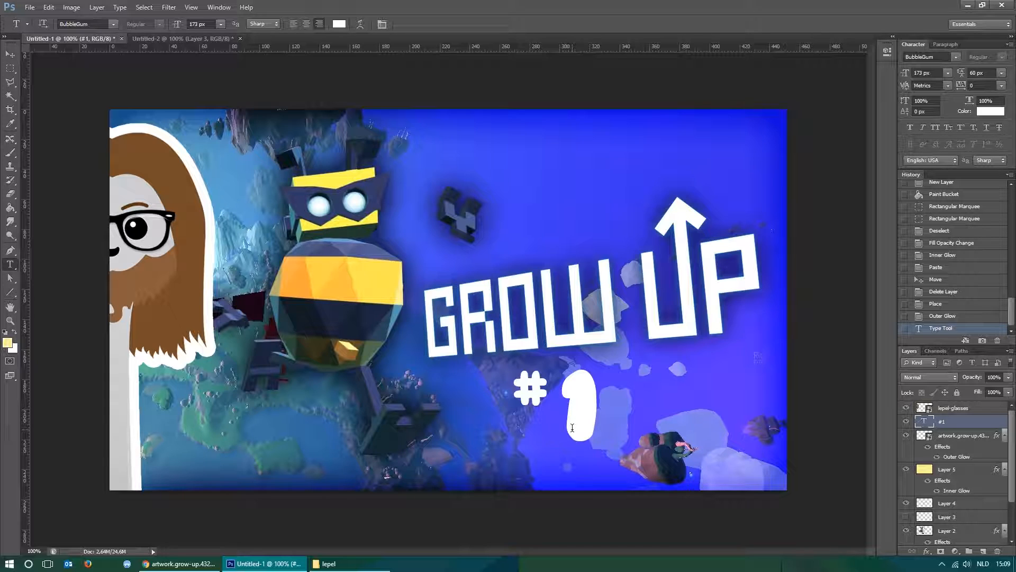
# Move the "#1" text below the "UP" in the lower-right corner of the thumbnail and rotate it about 10.4° clockwise.
pyautogui.press('v')
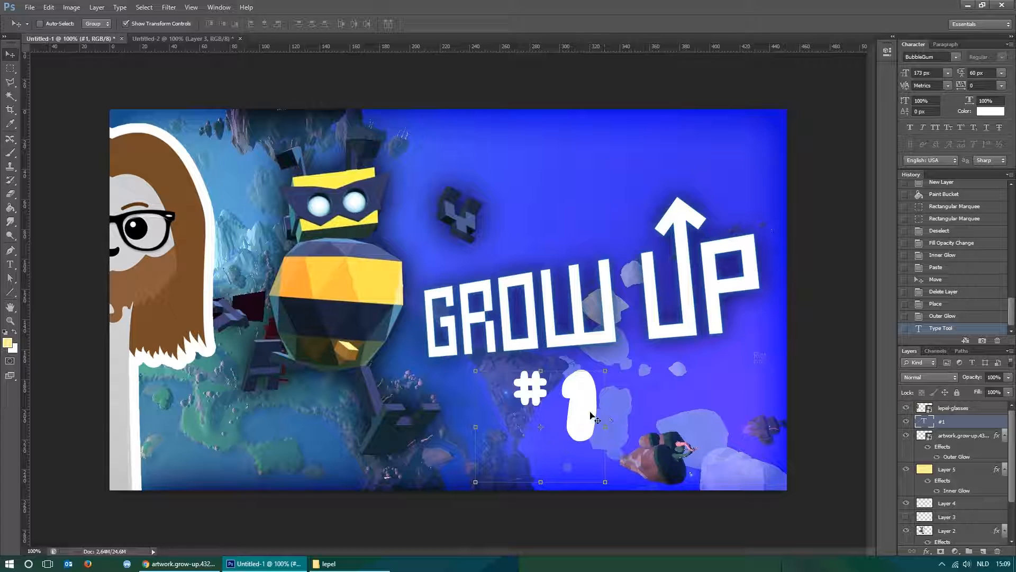
pyautogui.moveTo(593, 416); pyautogui.dragTo(735, 400)
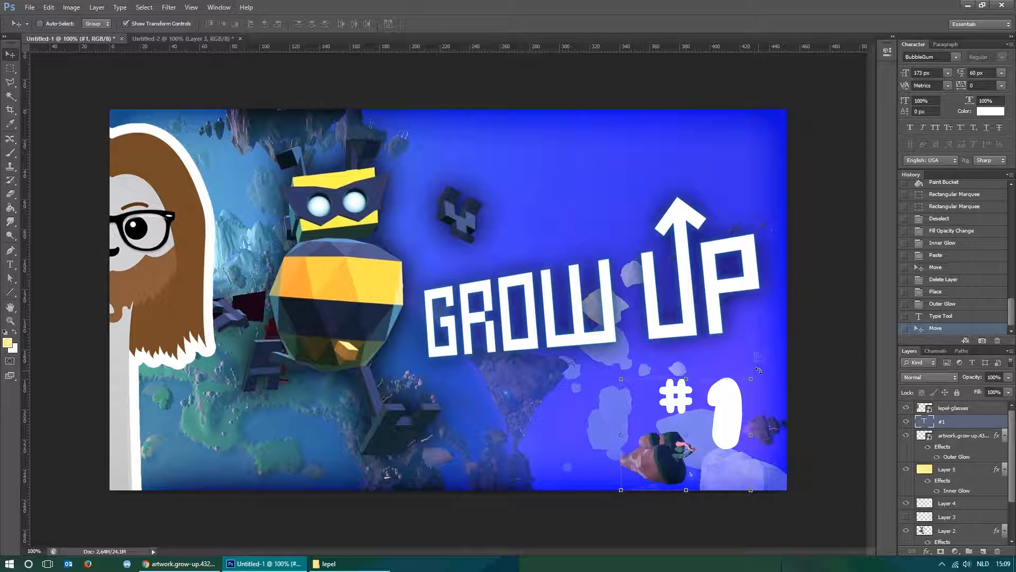
pyautogui.moveTo(758, 371); pyautogui.dragTo(764, 390)
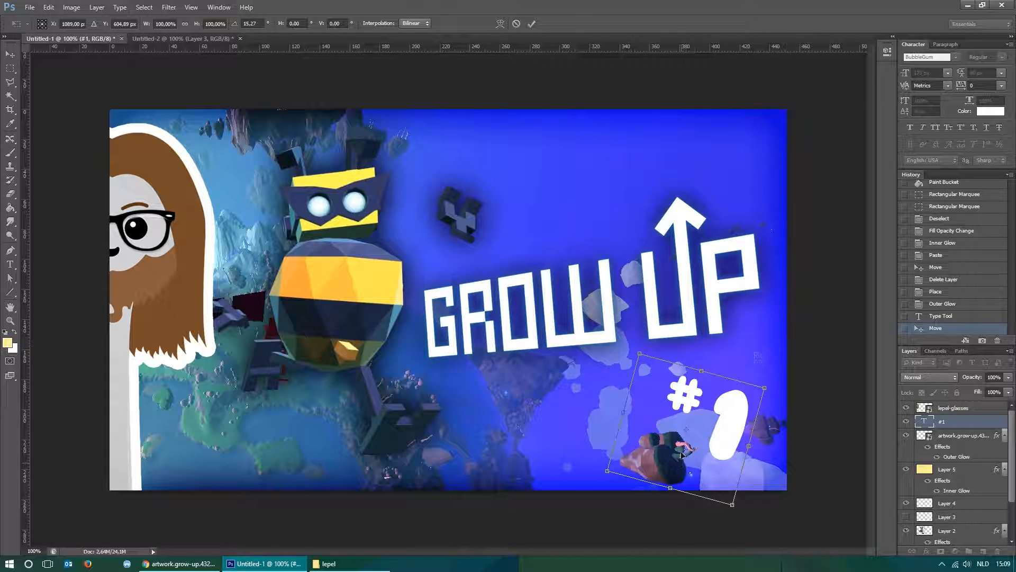
pyautogui.moveTo(687, 432); pyautogui.dragTo(641, 361)
pyautogui.moveTo(774, 382)
pyautogui.mouseDown()
pyautogui.moveTo(753, 280)
pyautogui.moveTo(629, 233)
pyautogui.moveTo(758, 406)
pyautogui.moveTo(771, 310)
pyautogui.moveTo(772, 372)
pyautogui.mouseUp()
pyautogui.moveTo(724, 415); pyautogui.dragTo(736, 420)
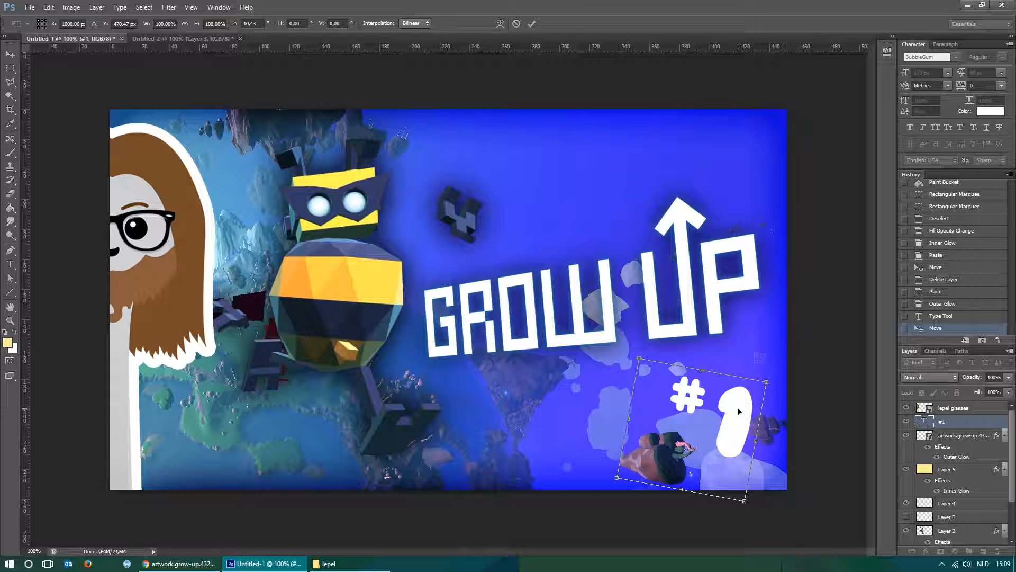
pyautogui.press('Return')
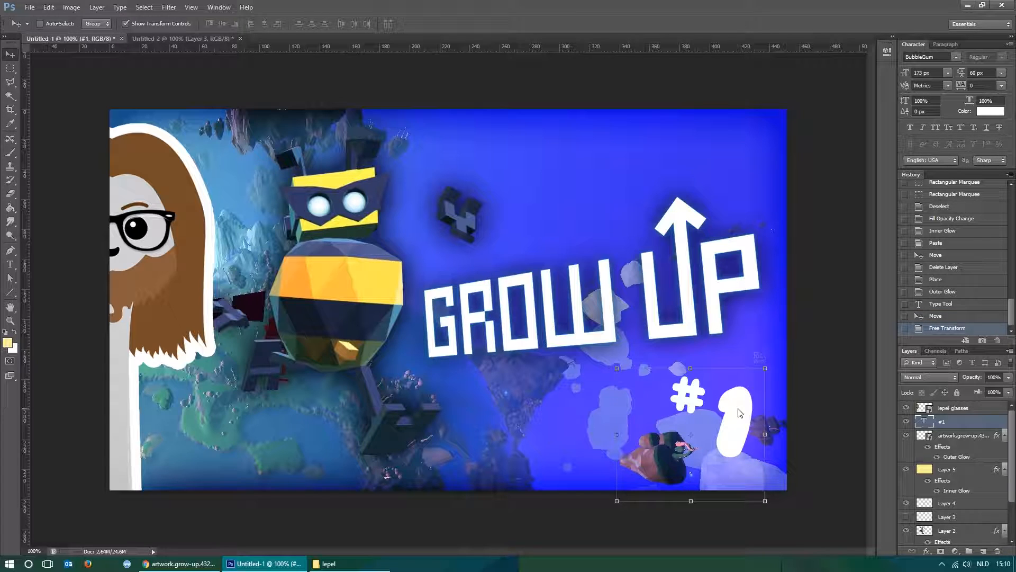
# Nudge the rotated "#1" text slightly left and down to fine-tune its position in the thumbnail's lower-right corner.
pyautogui.press('Left')
pyautogui.press('Left')
pyautogui.press('Left')
pyautogui.press('Left')
pyautogui.press('Left')
pyautogui.press('Left')
pyautogui.press('Left')
pyautogui.press('Down')
pyautogui.press('Down')
pyautogui.press('Down')
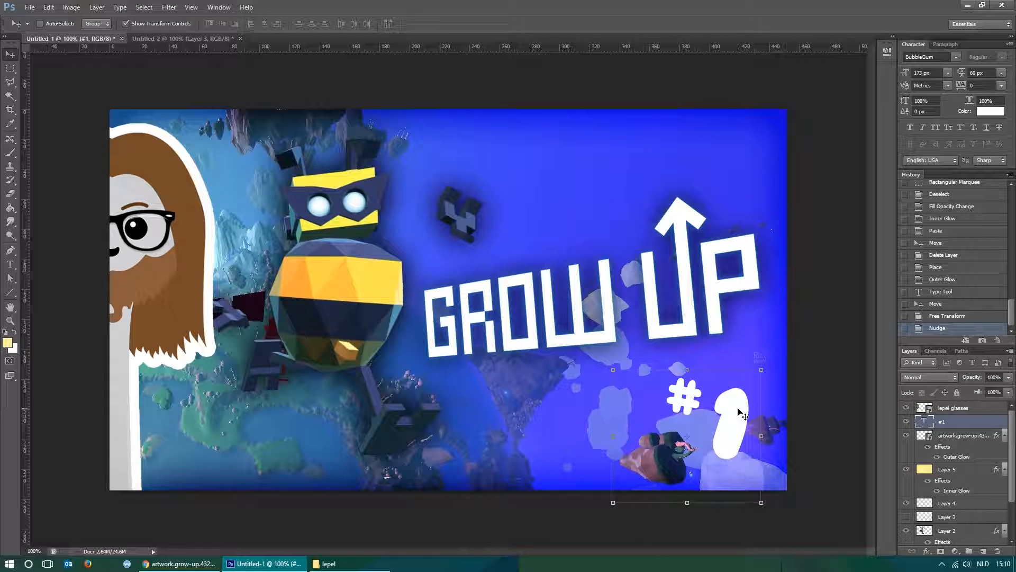
pyautogui.press('Up')
pyautogui.press('Up')
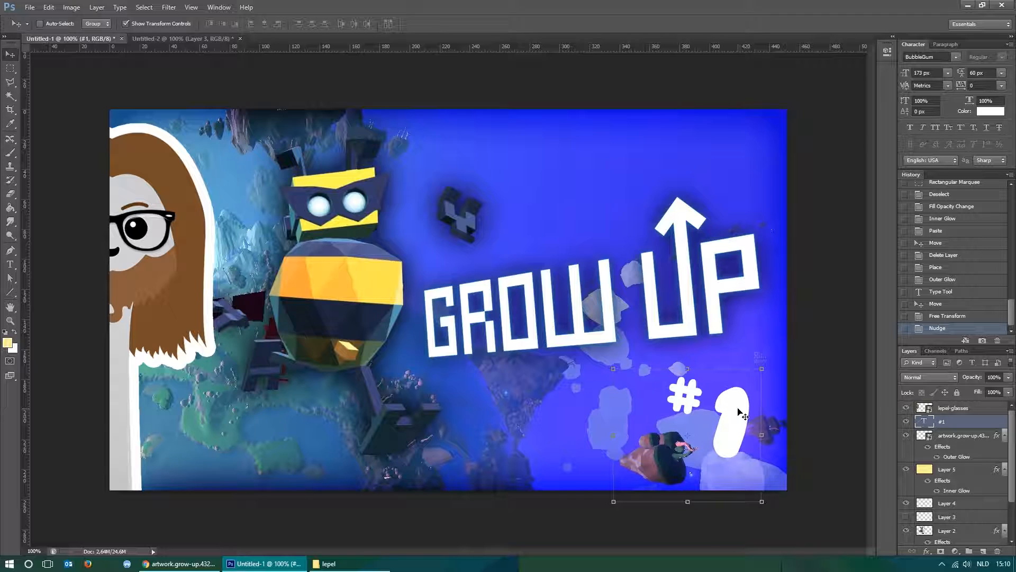
pyautogui.press('Up')
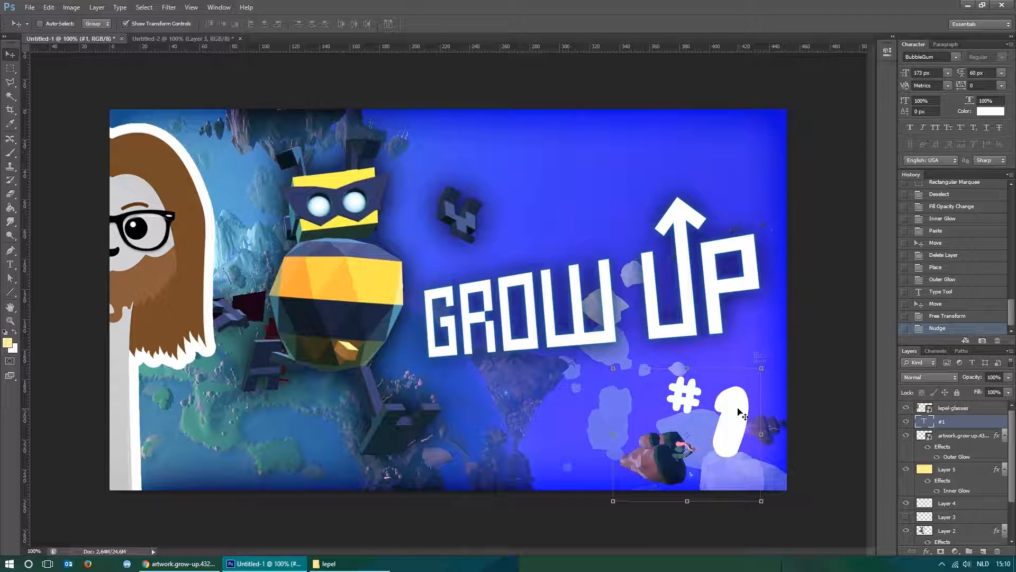
pyautogui.press('Right')
pyautogui.press('Right')
pyautogui.press('Right')
pyautogui.press('Right')
pyautogui.press('Right')
pyautogui.press('Right')
pyautogui.press('Right')
pyautogui.press('Right')
pyautogui.press('Right')
pyautogui.press('Right')
pyautogui.press('Down')
pyautogui.press('Down')
pyautogui.press('Down')
pyautogui.press('Down')
pyautogui.press('Down')
pyautogui.press('Down')
pyautogui.press('Down')
pyautogui.press('Down')
pyautogui.press('Down')
pyautogui.press('Down')
pyautogui.press('Left')
pyautogui.press('Left')
pyautogui.press('Left')
pyautogui.press('Left')
pyautogui.press('Left')
pyautogui.press('Left')
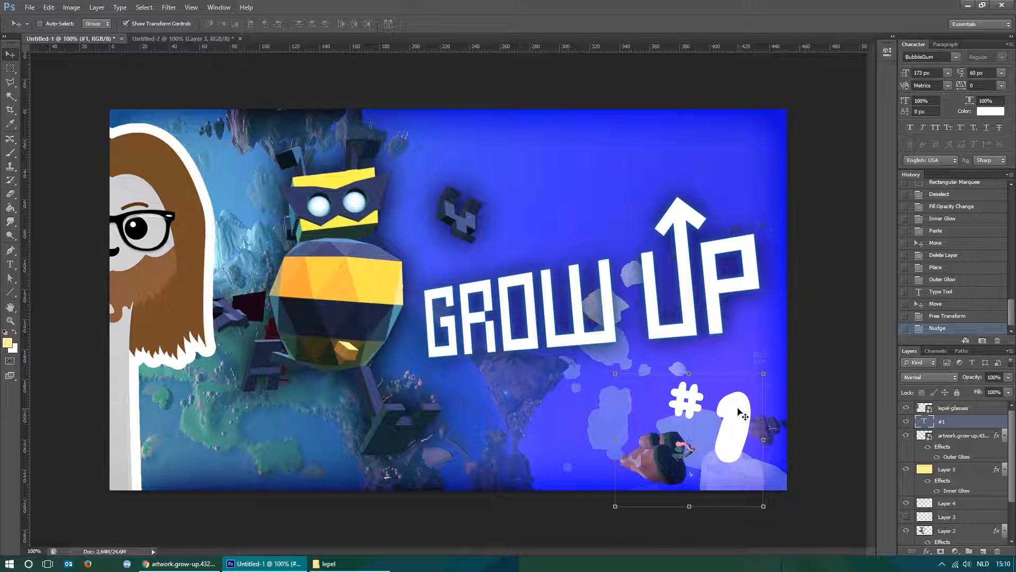
# Add a thick black outside stroke at 100% opacity to the "#1" text layer.
pyautogui.press('m')
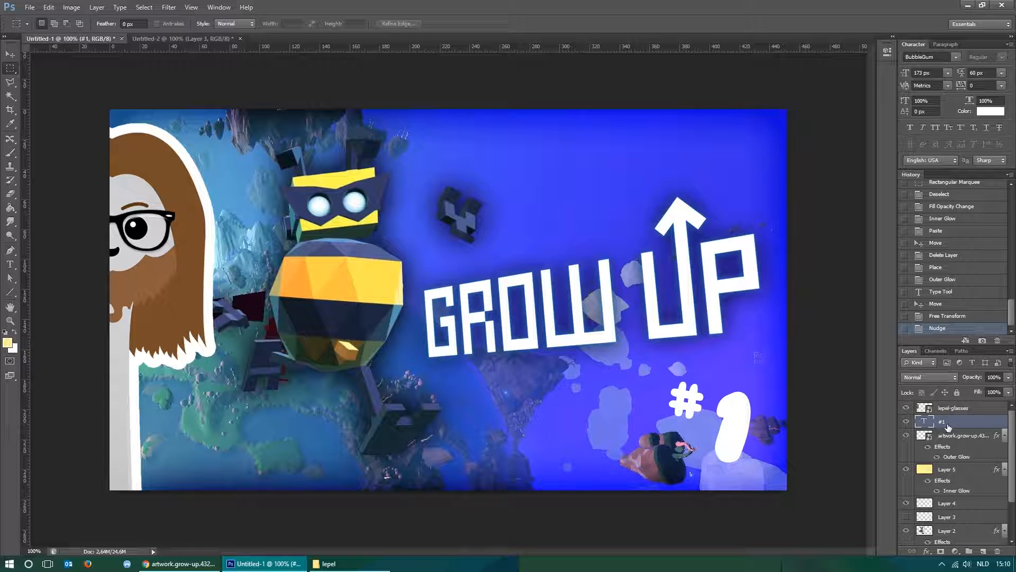
pyautogui.rightClick(971, 423)
pyautogui.click(917, 40)
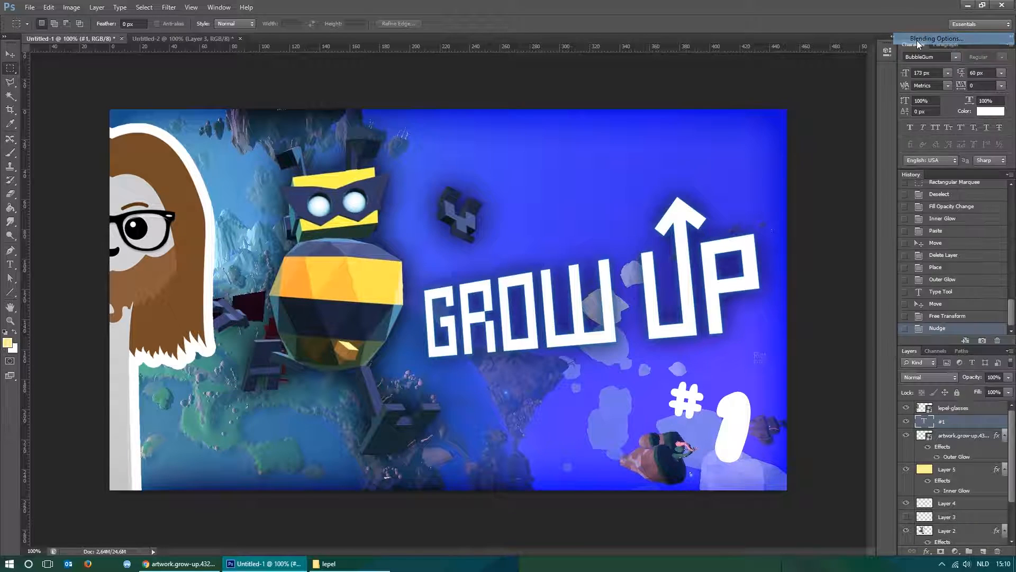
pyautogui.press('Escape')
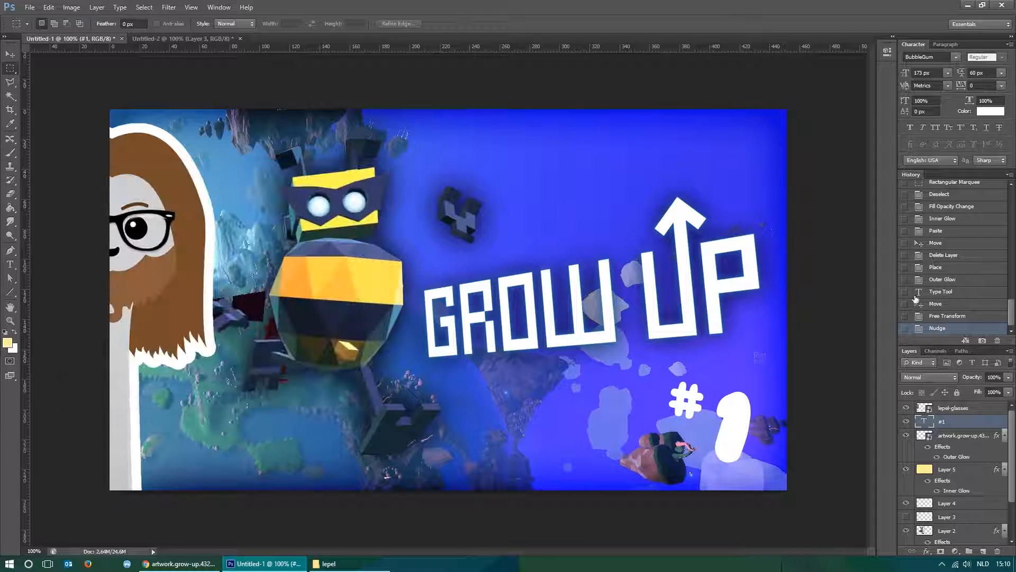
pyautogui.doubleClick(984, 423)
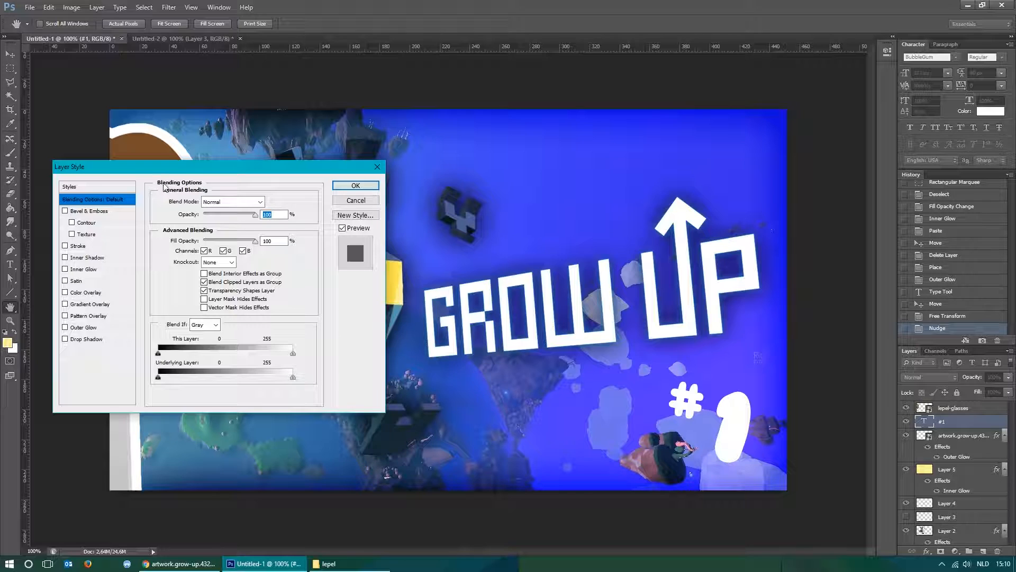
pyautogui.moveTo(190, 168); pyautogui.dragTo(253, 164)
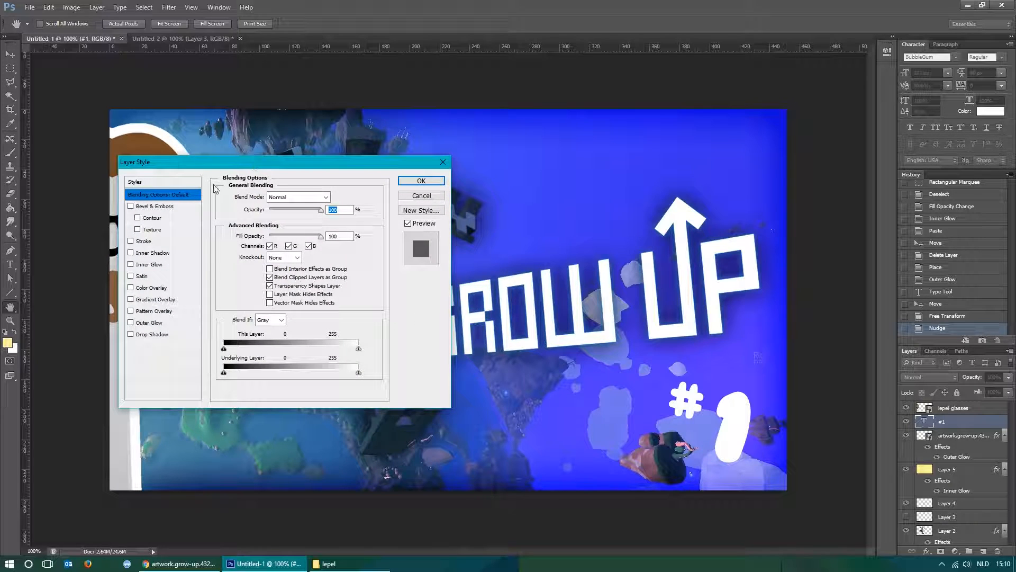
pyautogui.click(131, 241)
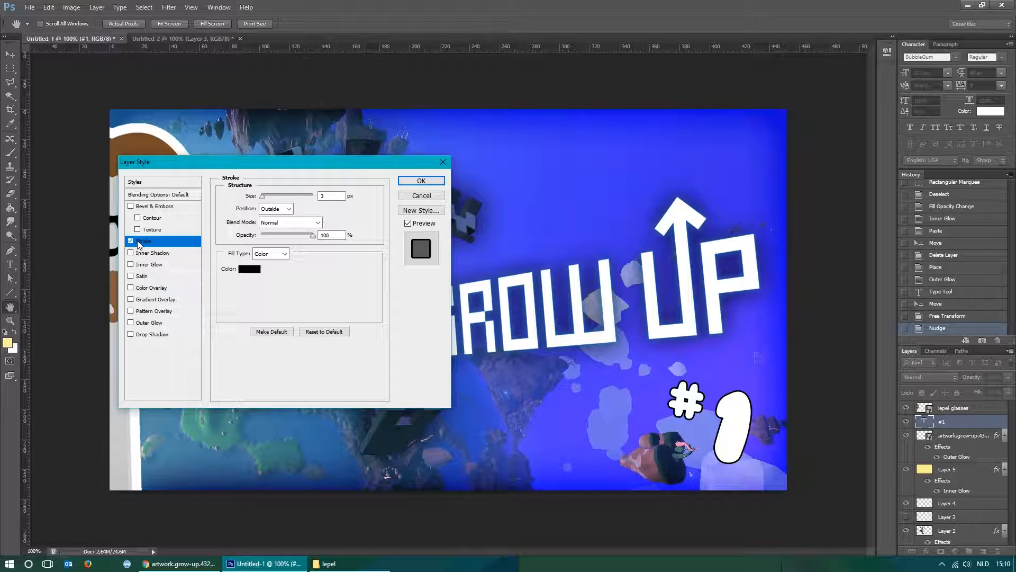
pyautogui.click(262, 196)
pyautogui.moveTo(263, 197); pyautogui.dragTo(268, 199)
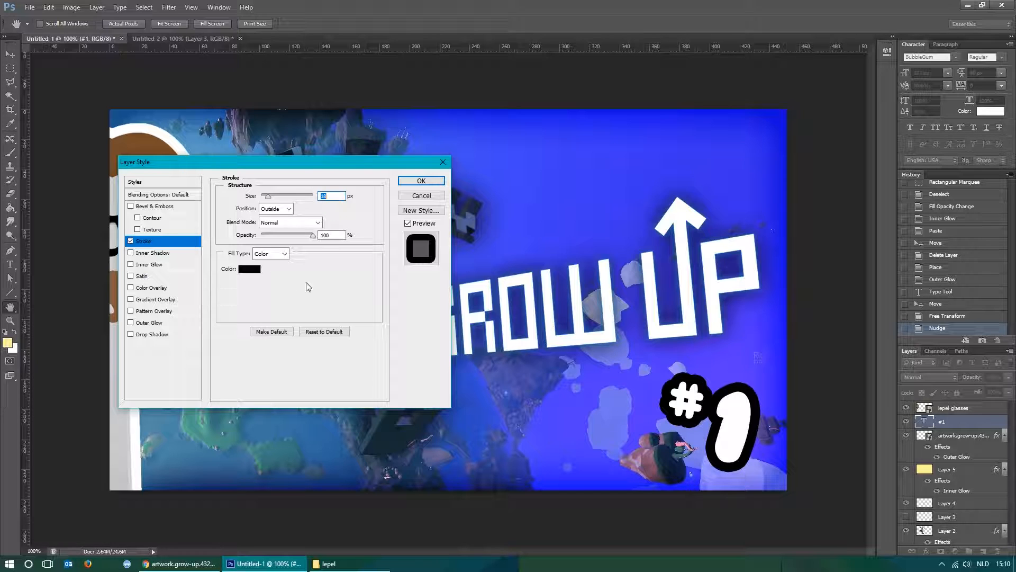
pyautogui.click(422, 181)
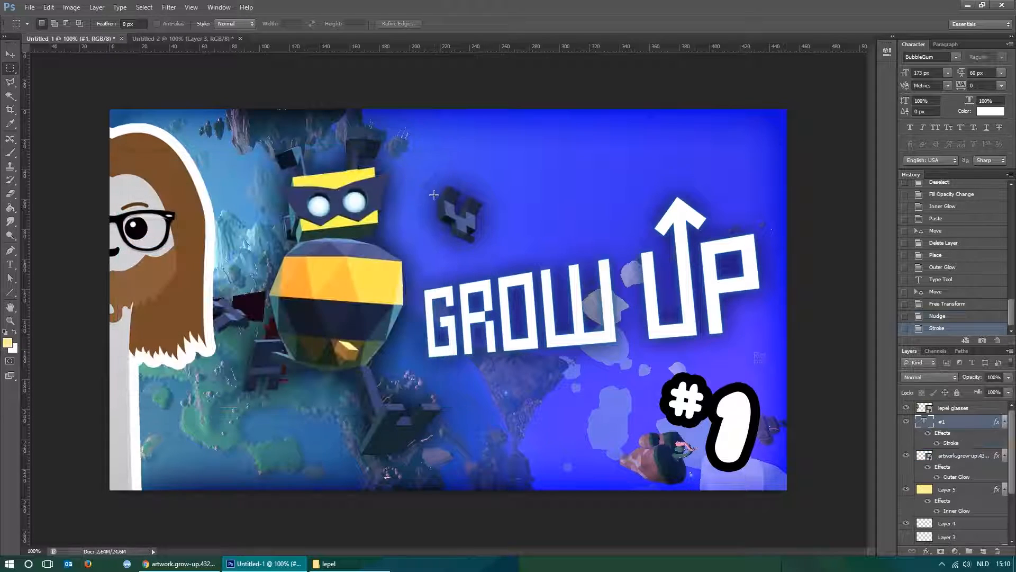
# Check how the whole thumbnail and its "#1" label read at a very small size.
pyautogui.hotkey('ctrl', '-')
pyautogui.hotkey('ctrl', '-')
pyautogui.hotkey('ctrl', '-')
pyautogui.hotkey('ctrl', '-')
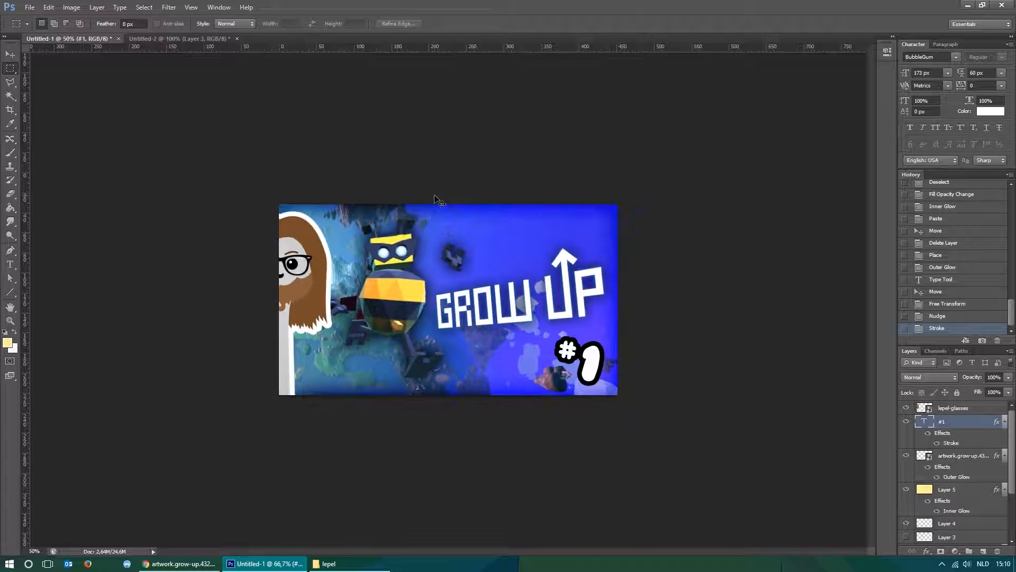
pyautogui.hotkey('ctrl', '-')
pyautogui.hotkey('ctrl', '-')
pyautogui.hotkey('ctrl', '-')
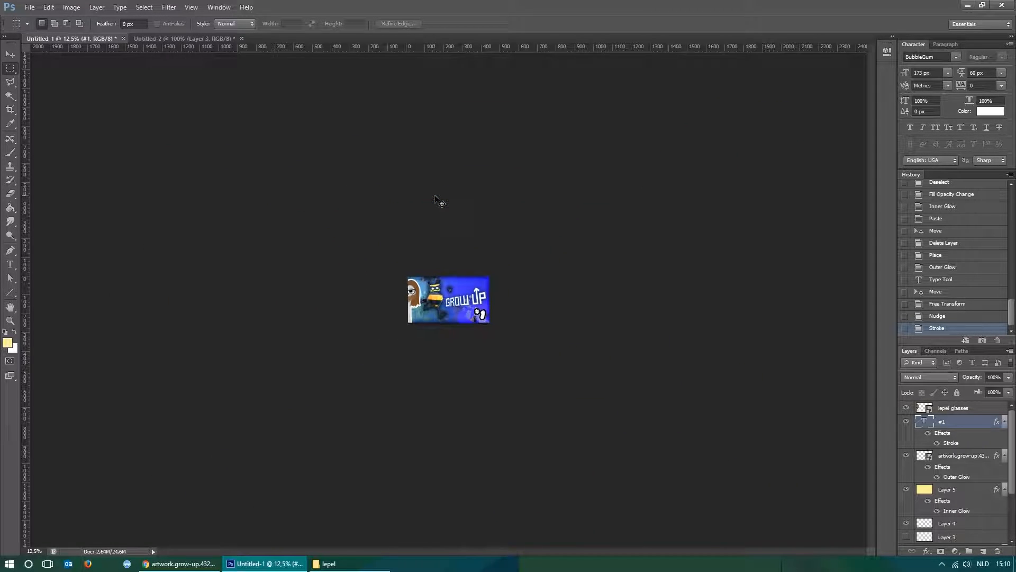
pyautogui.hotkey('ctrl', '+')
pyautogui.hotkey('ctrl', '+')
pyautogui.hotkey('ctrl', '+')
pyautogui.hotkey('ctrl', '+')
pyautogui.hotkey('ctrl', '+')
pyautogui.hotkey('ctrl', '+')
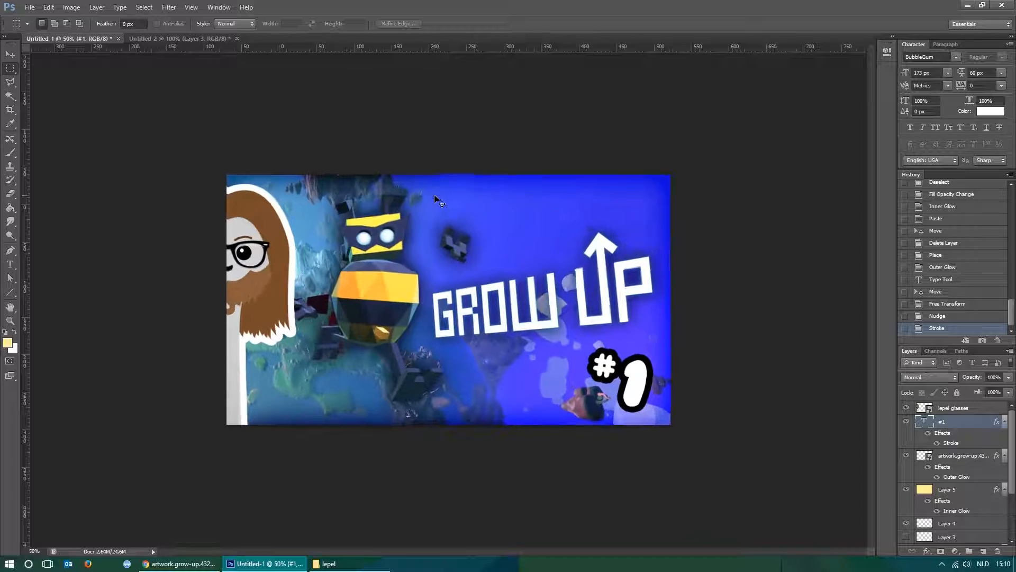